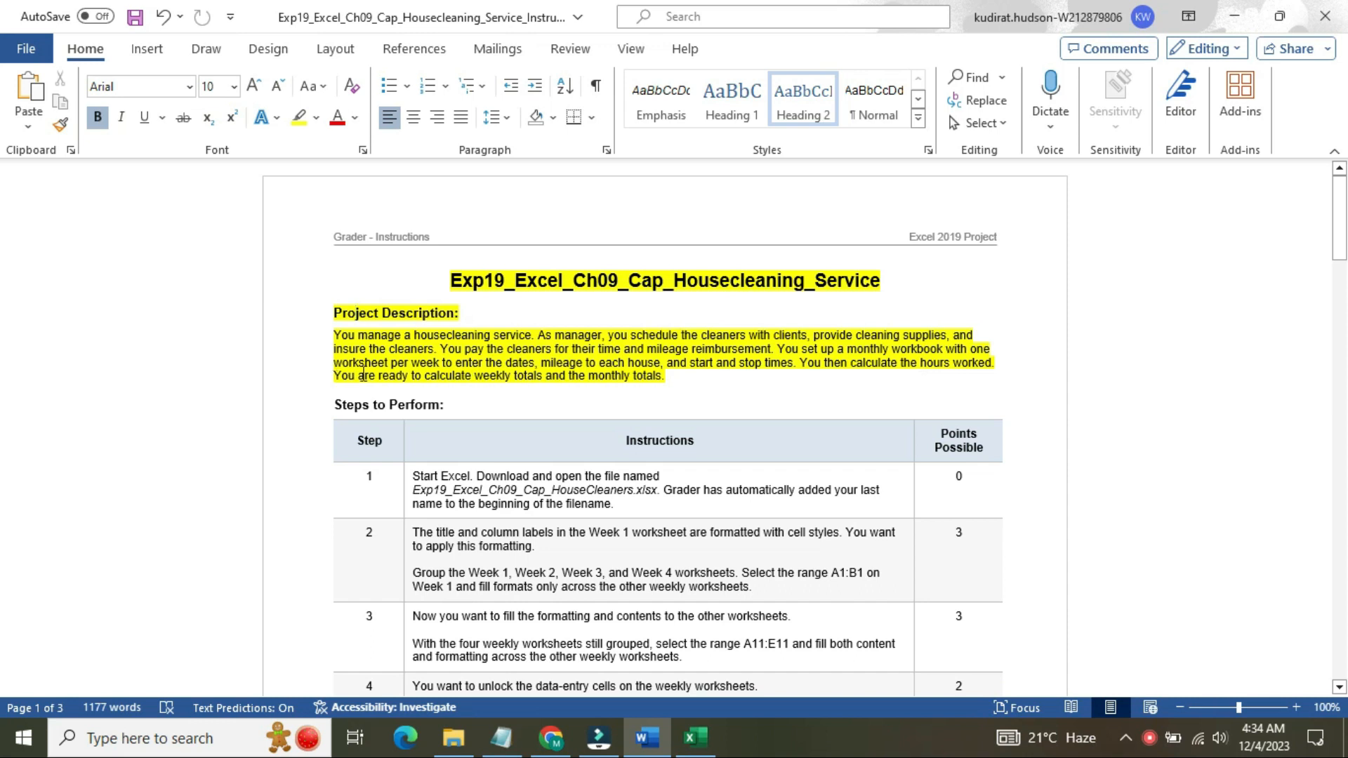
Remove the highlighting from the document title and the project description paragraph
left_click_drag(669, 375, 477, 260)
left_click(566, 223)
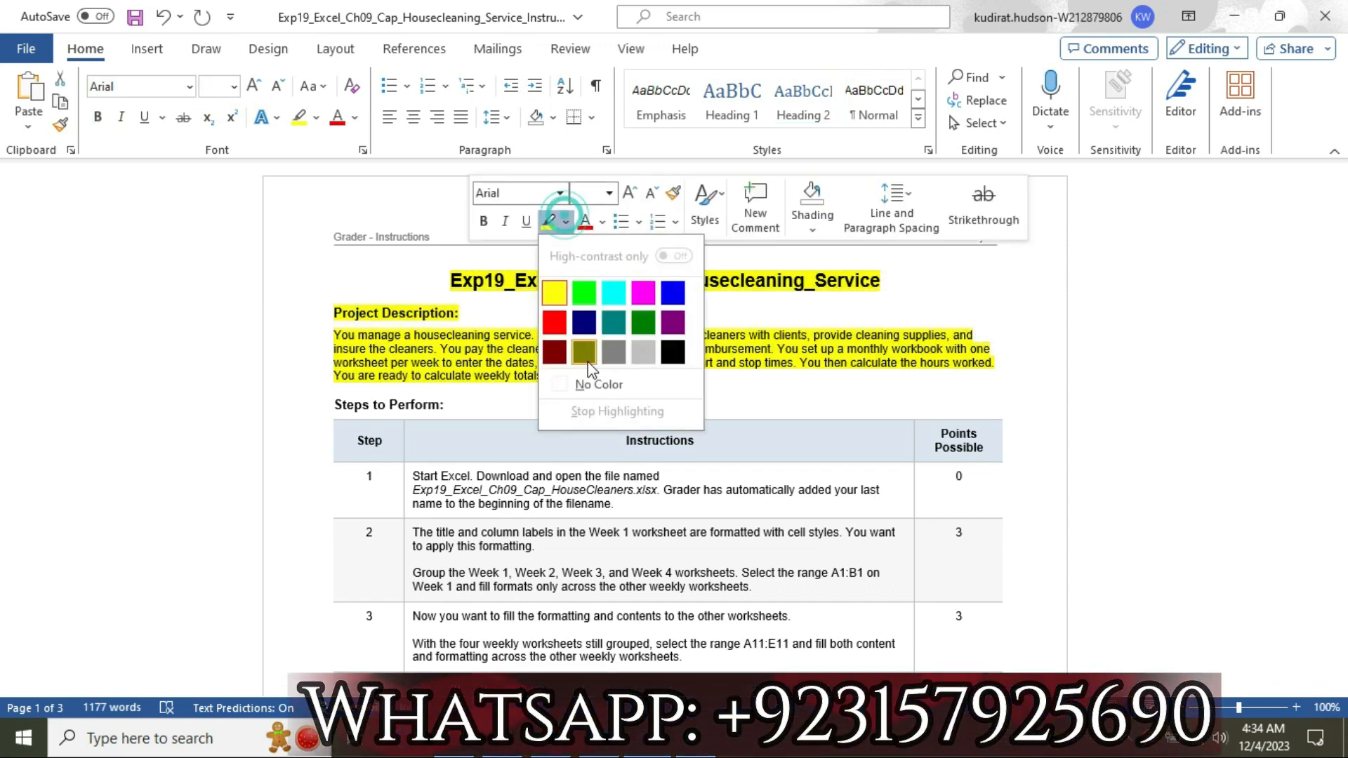
left_click(596, 383)
left_click(760, 380)
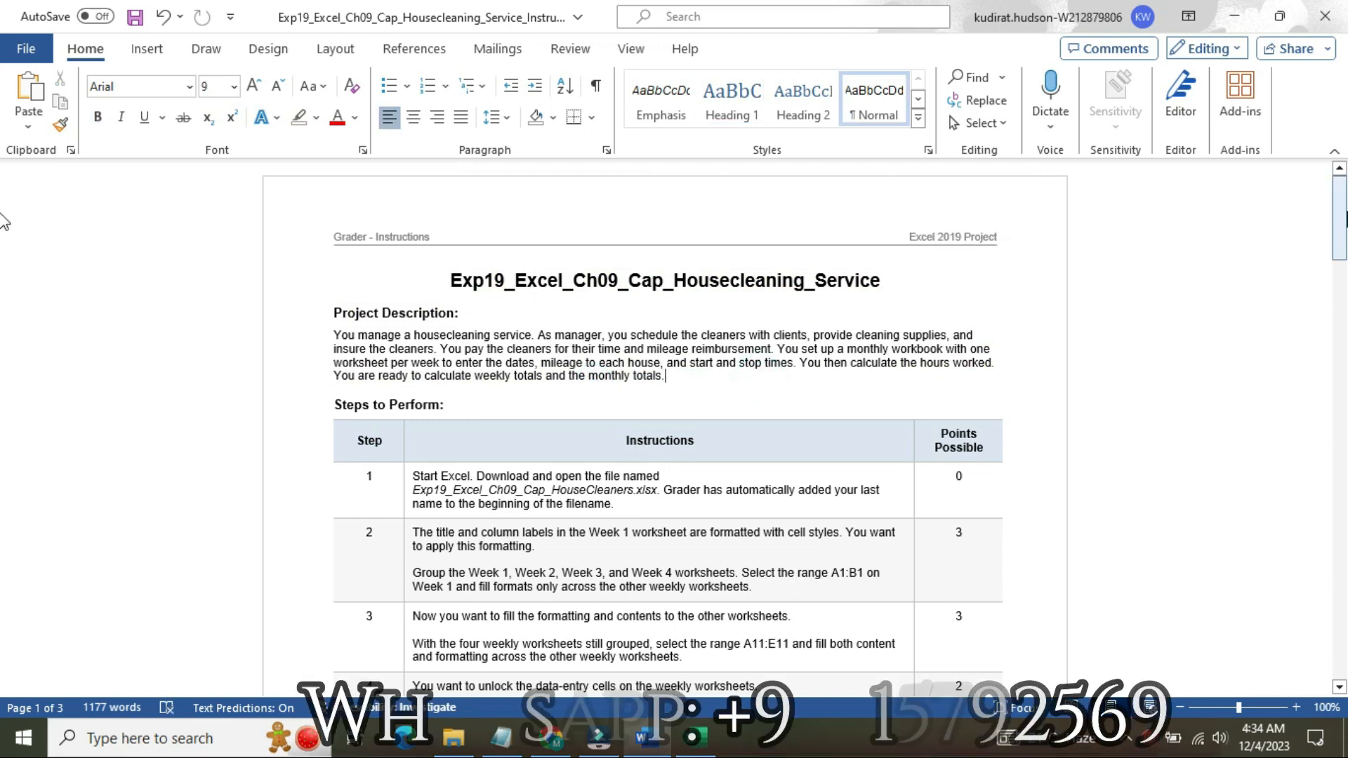
Enlarge the step 1 instruction text to 16 pt and highlight it yellow
scroll(4, 269, "down", 5)
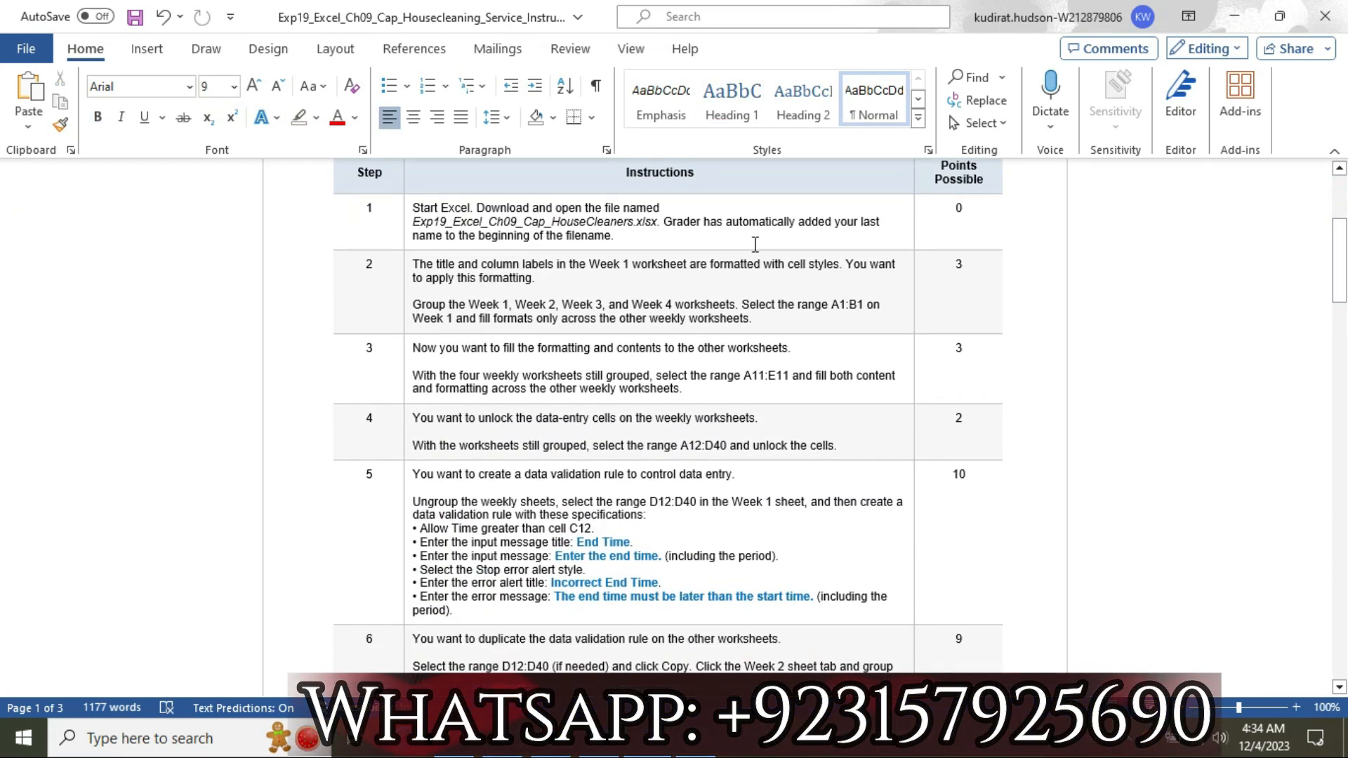
left_click(401, 233)
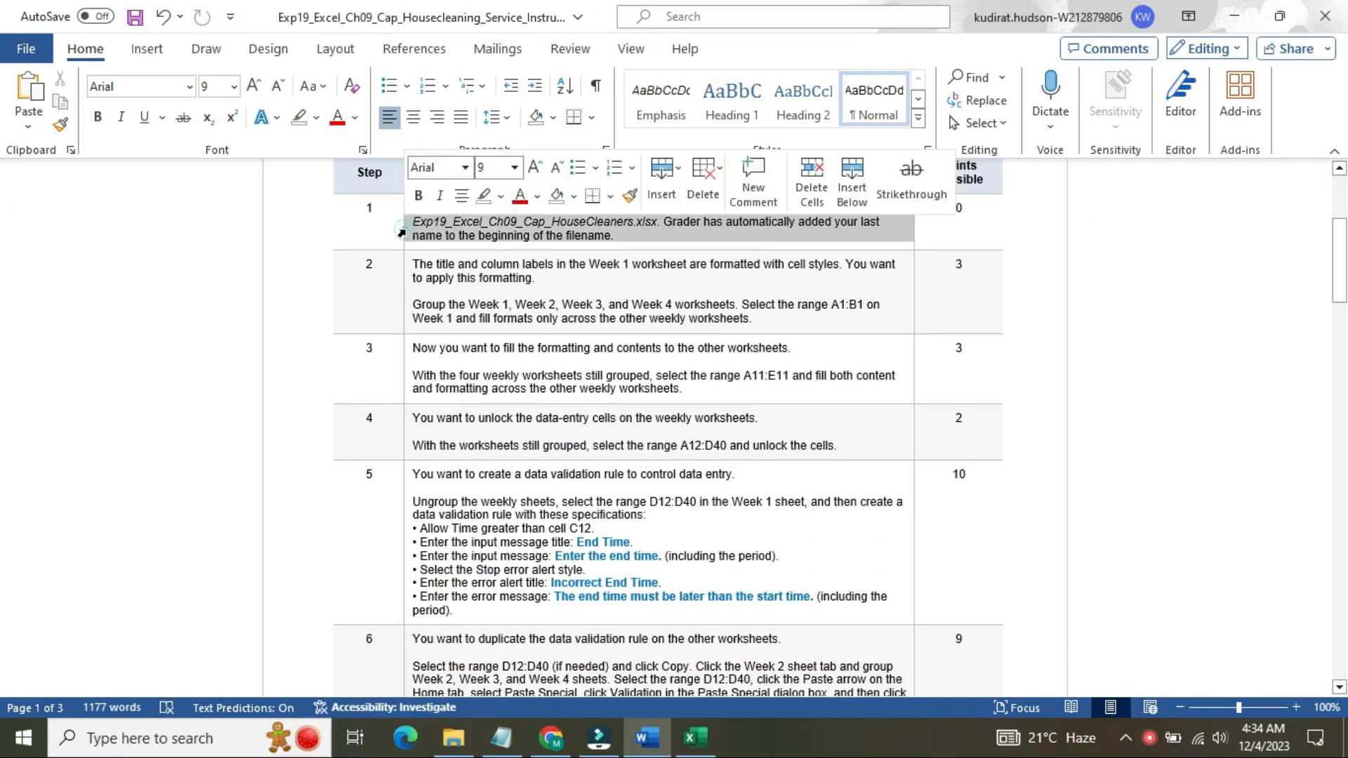
left_click(513, 168)
left_click(507, 328)
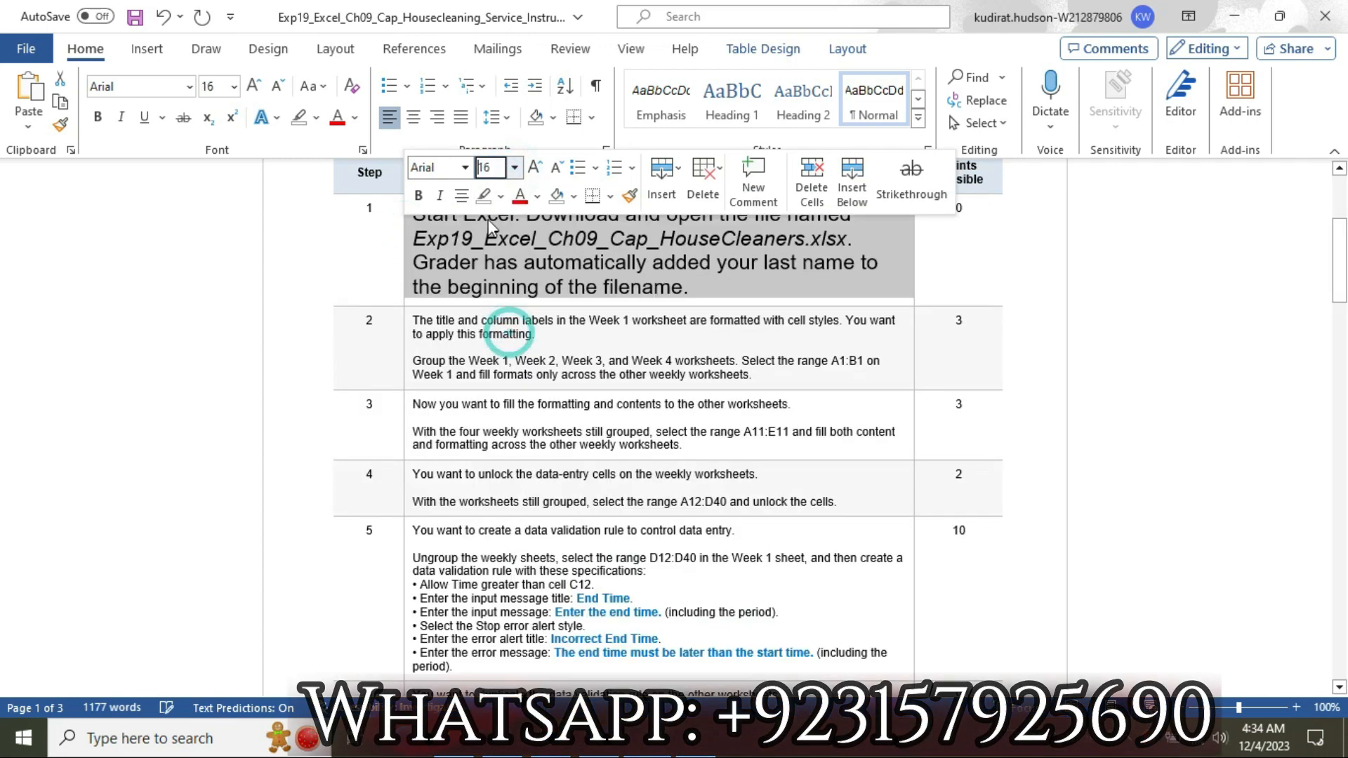
left_click(501, 196)
left_click(491, 264)
left_click(475, 263)
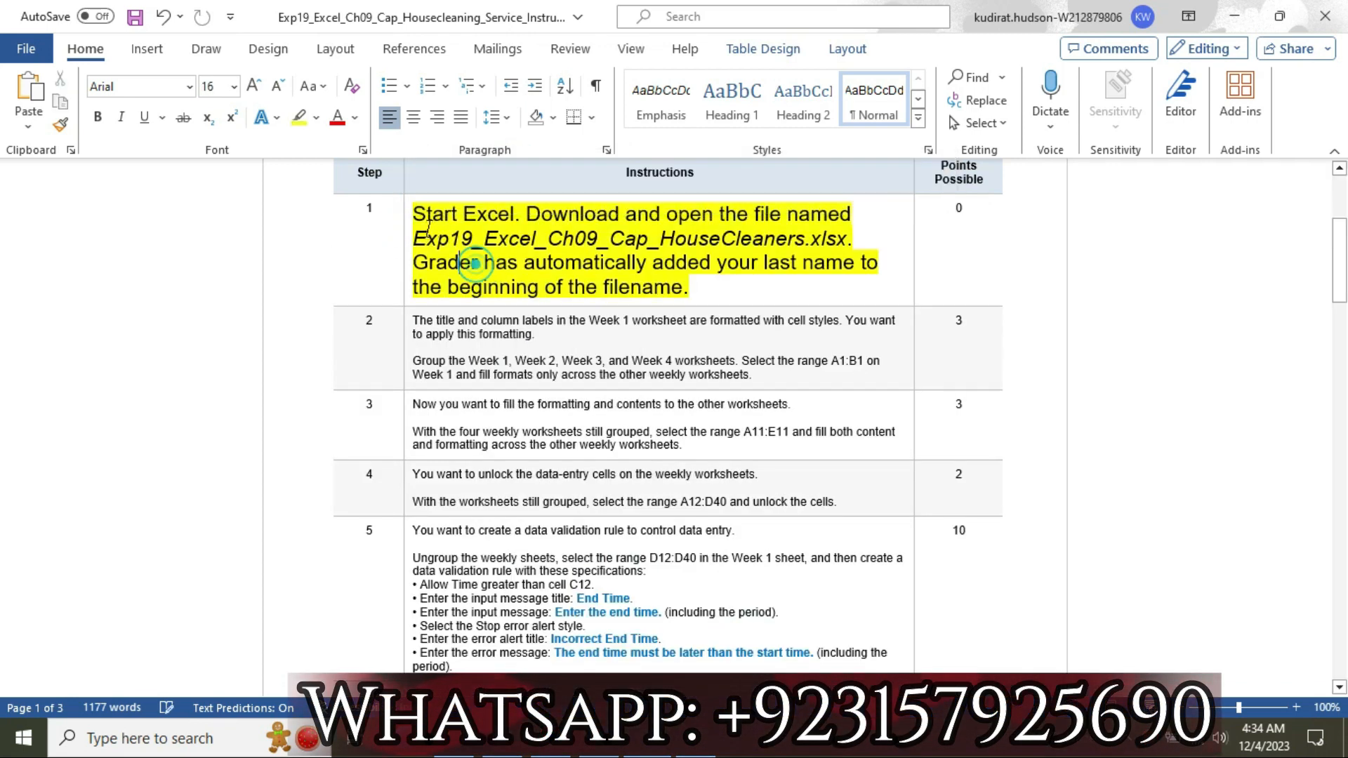
left_click(427, 231)
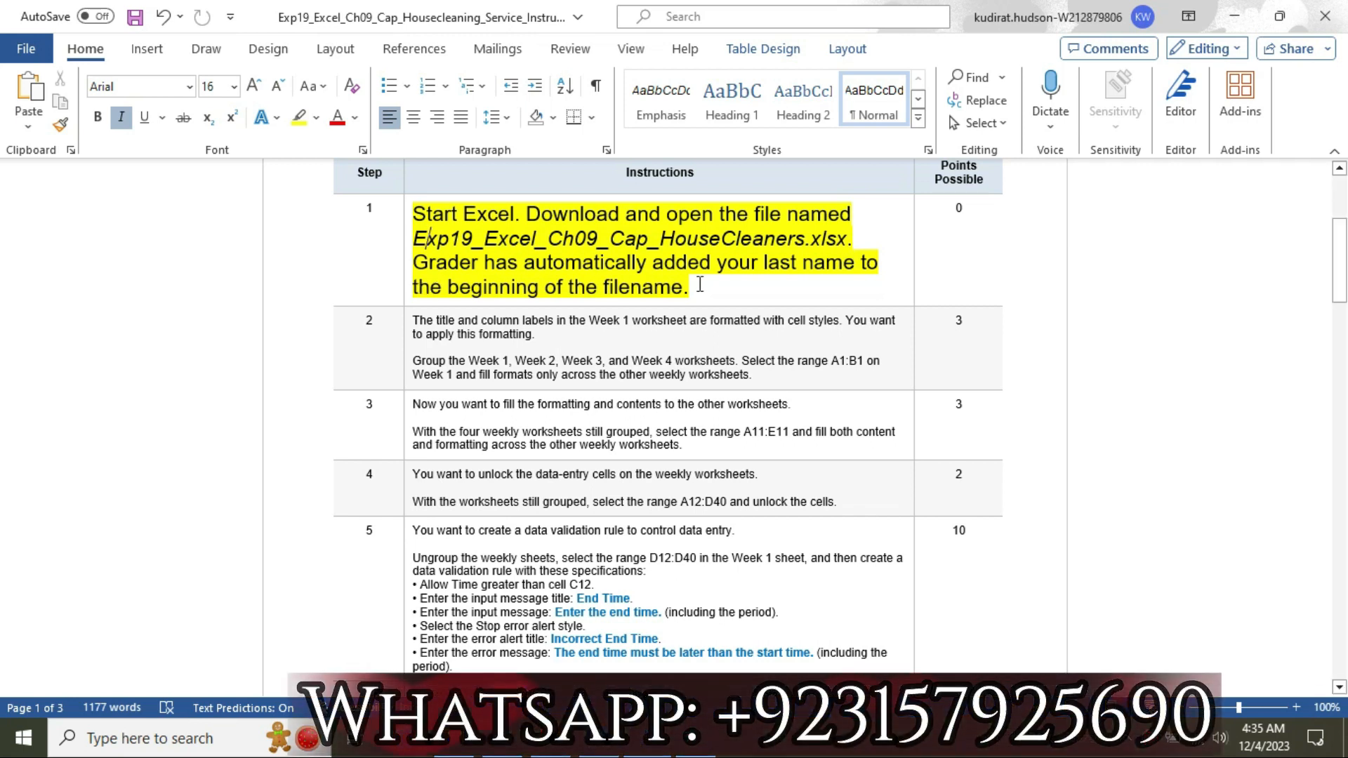
Switch to Excel to look over the Week 1 worksheet and return to the Word instructions
left_click(693, 739)
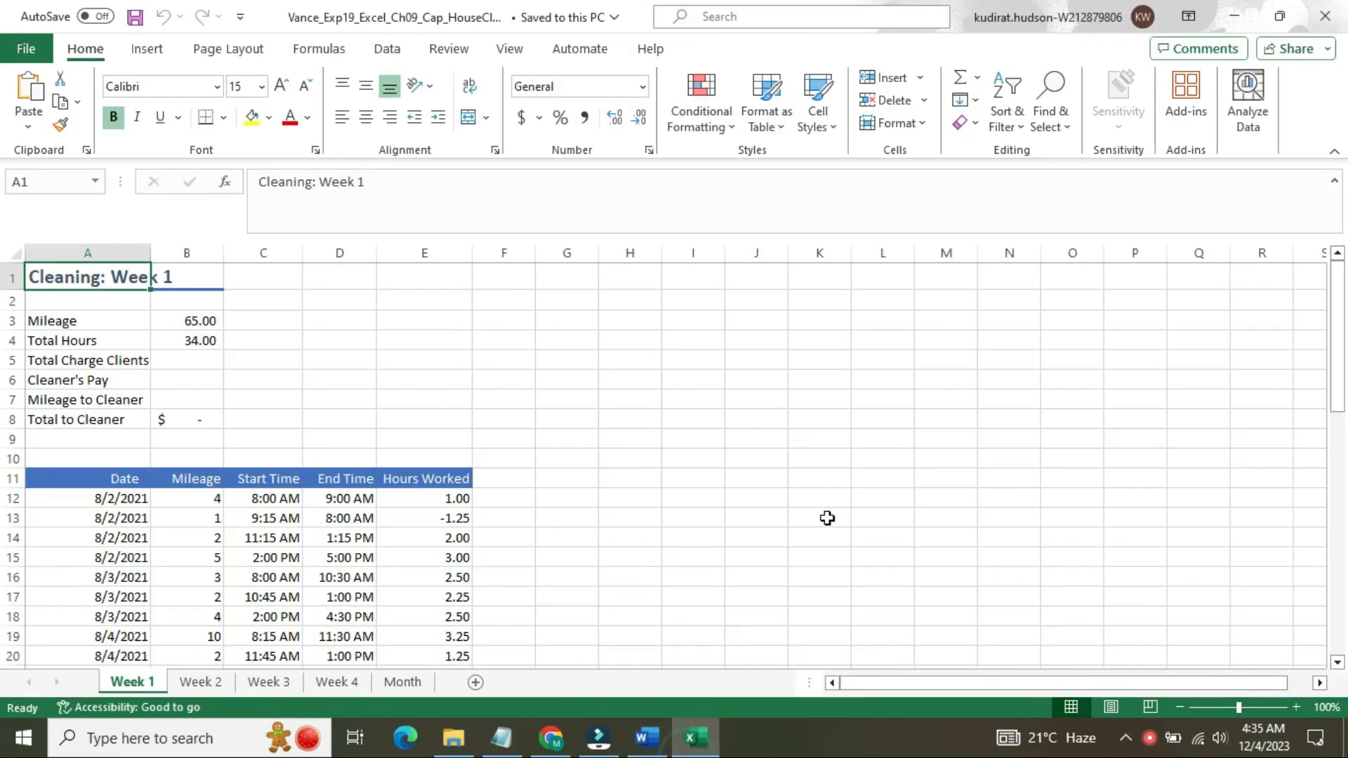
left_click_drag(1345, 401, 1336, 277)
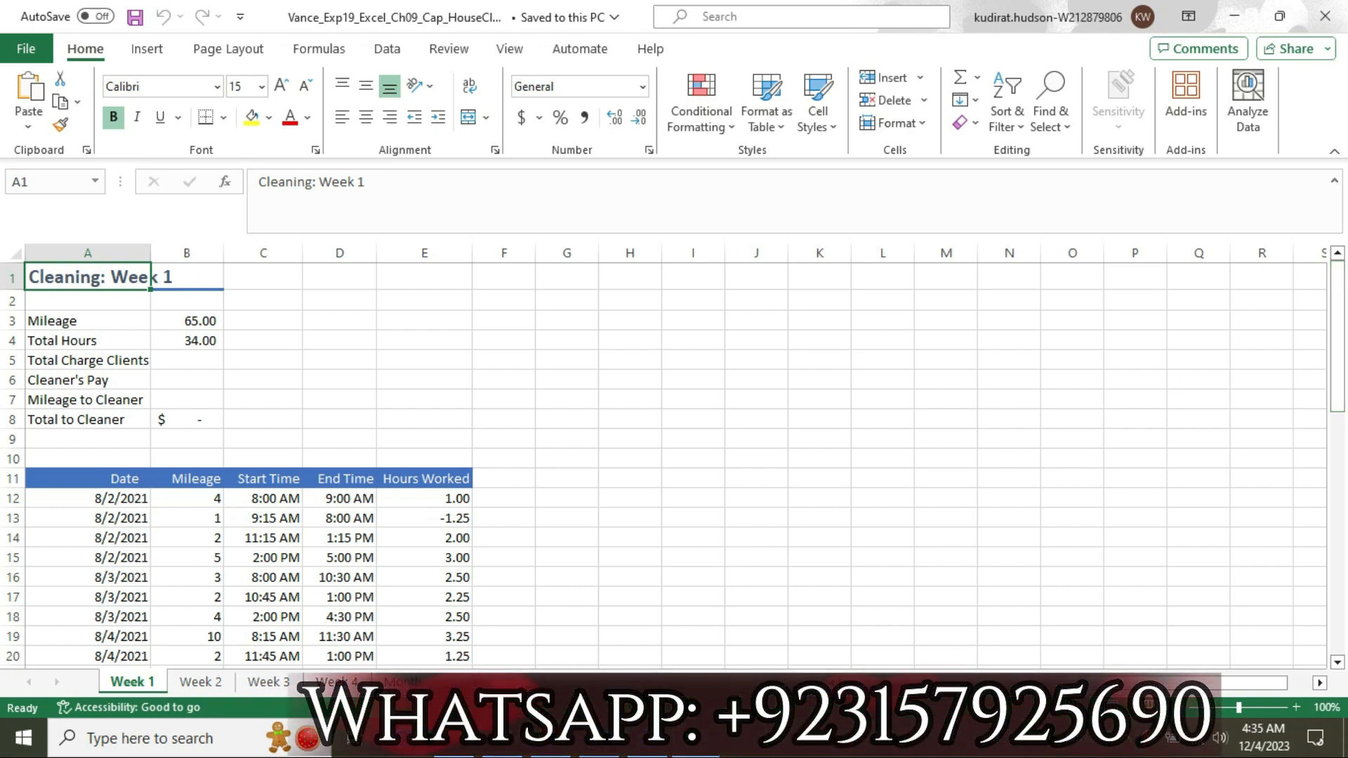
key("alt+Tab")
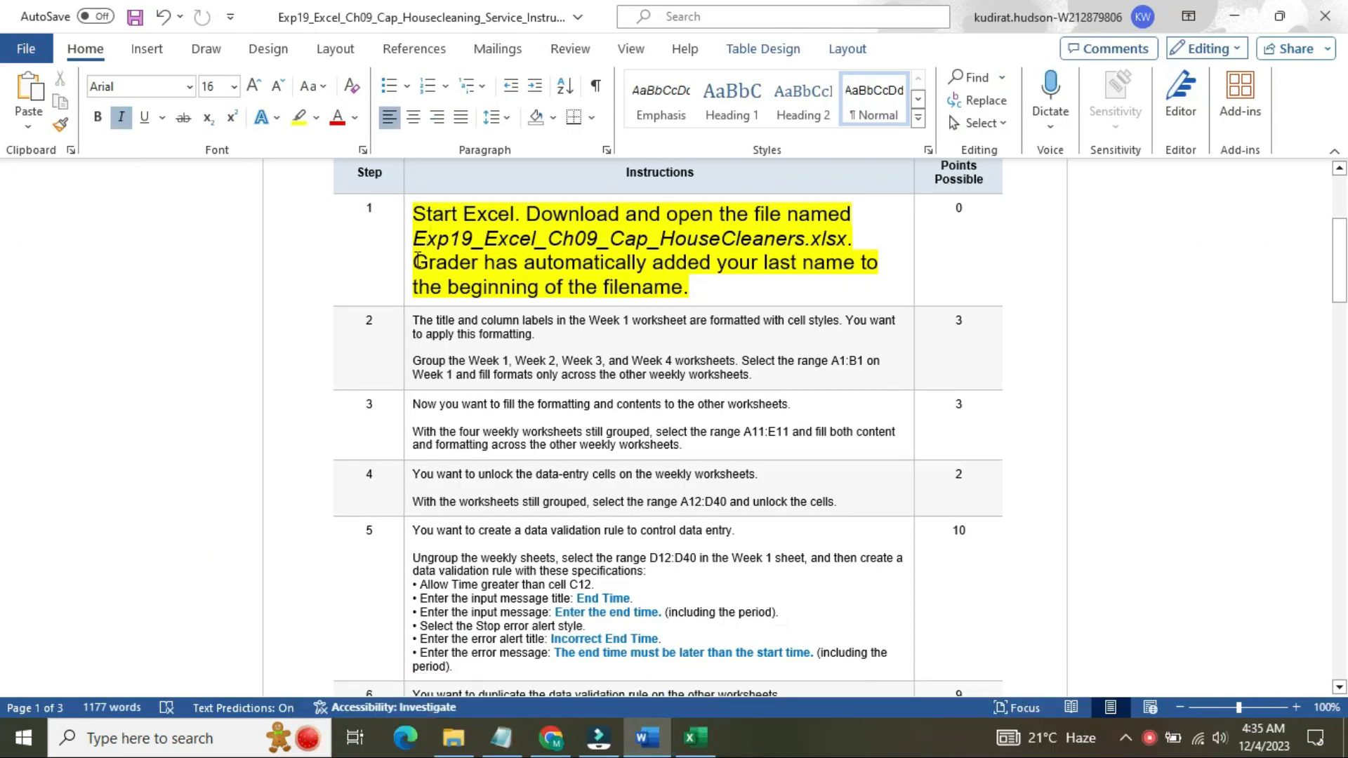
Reset the step 1 instruction text to 9 pt and remove its highlighting
left_click(405, 261)
left_click(518, 195)
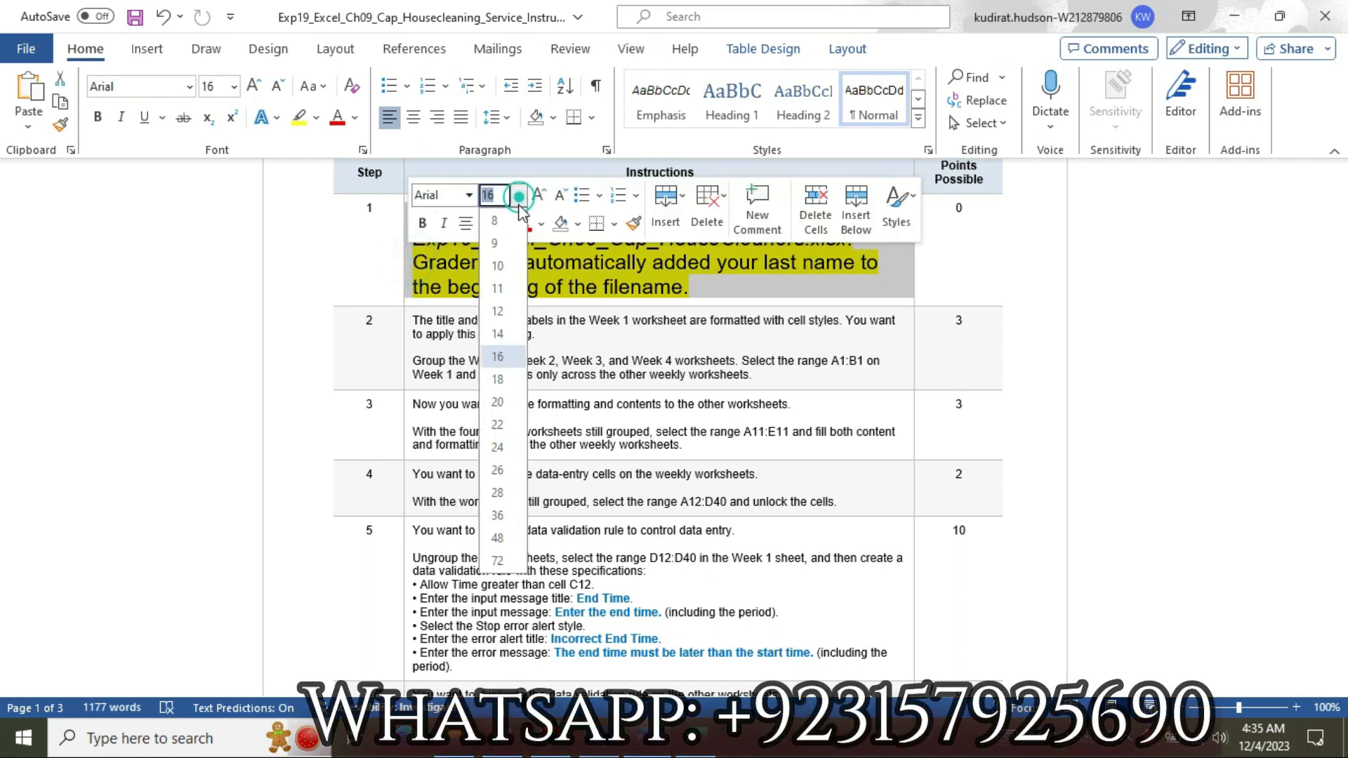
left_click(509, 244)
left_click(504, 225)
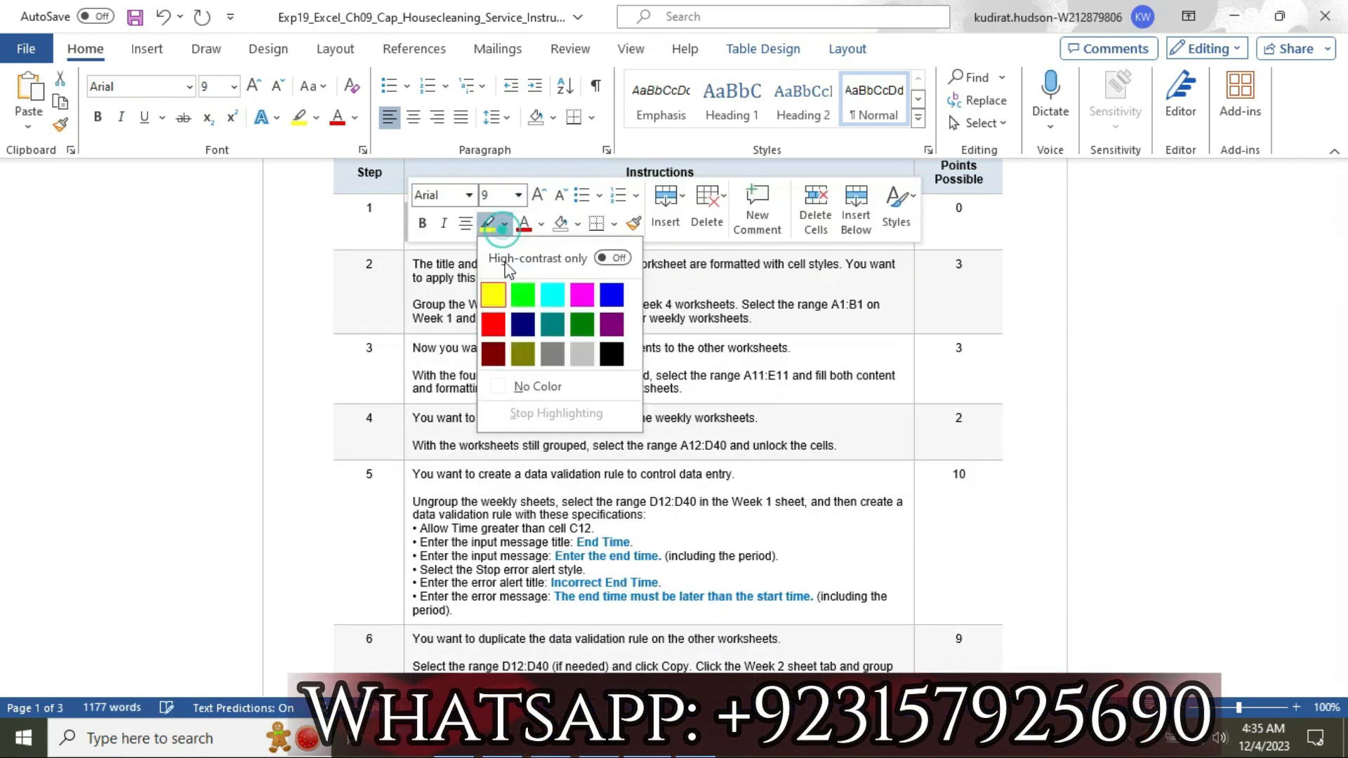
left_click(521, 389)
Enlarge the step 2 instruction text to 16 pt and highlight it yellow
left_click(414, 294)
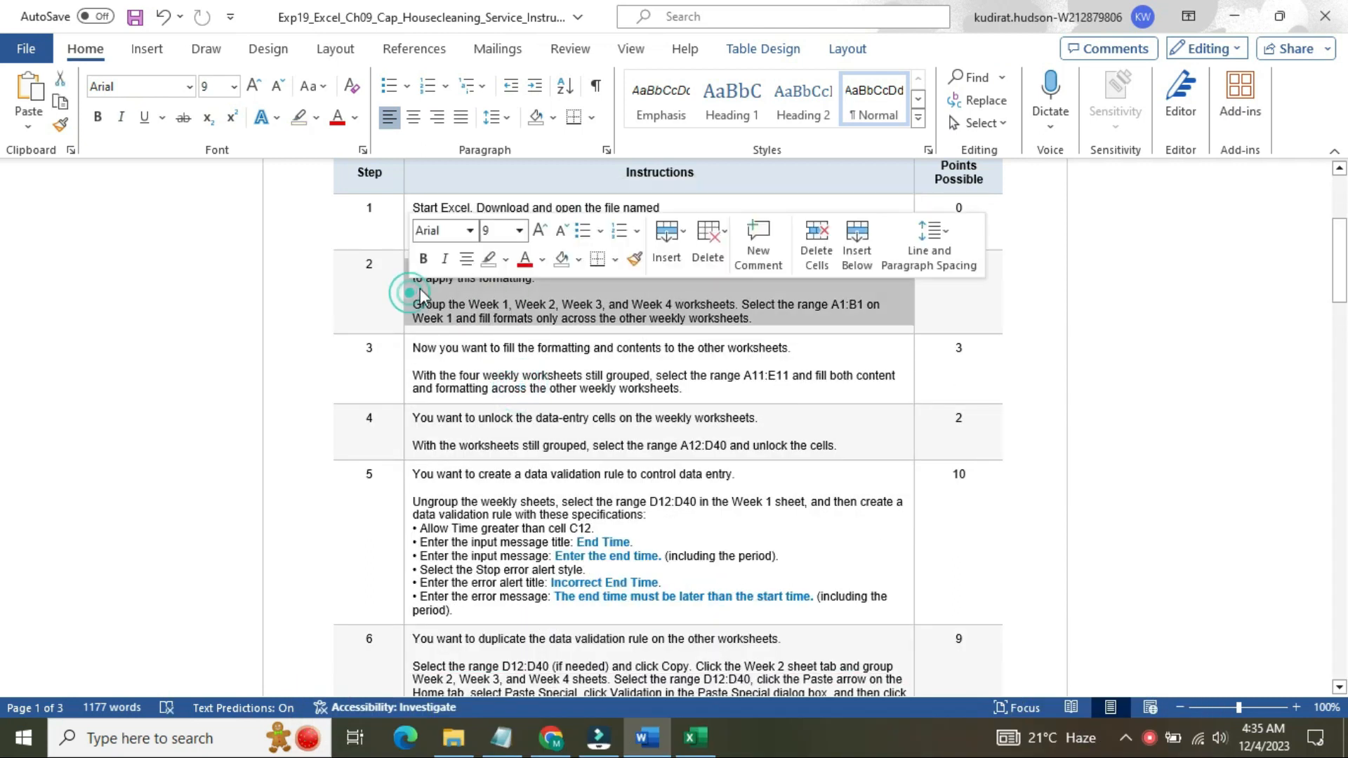
left_click(518, 231)
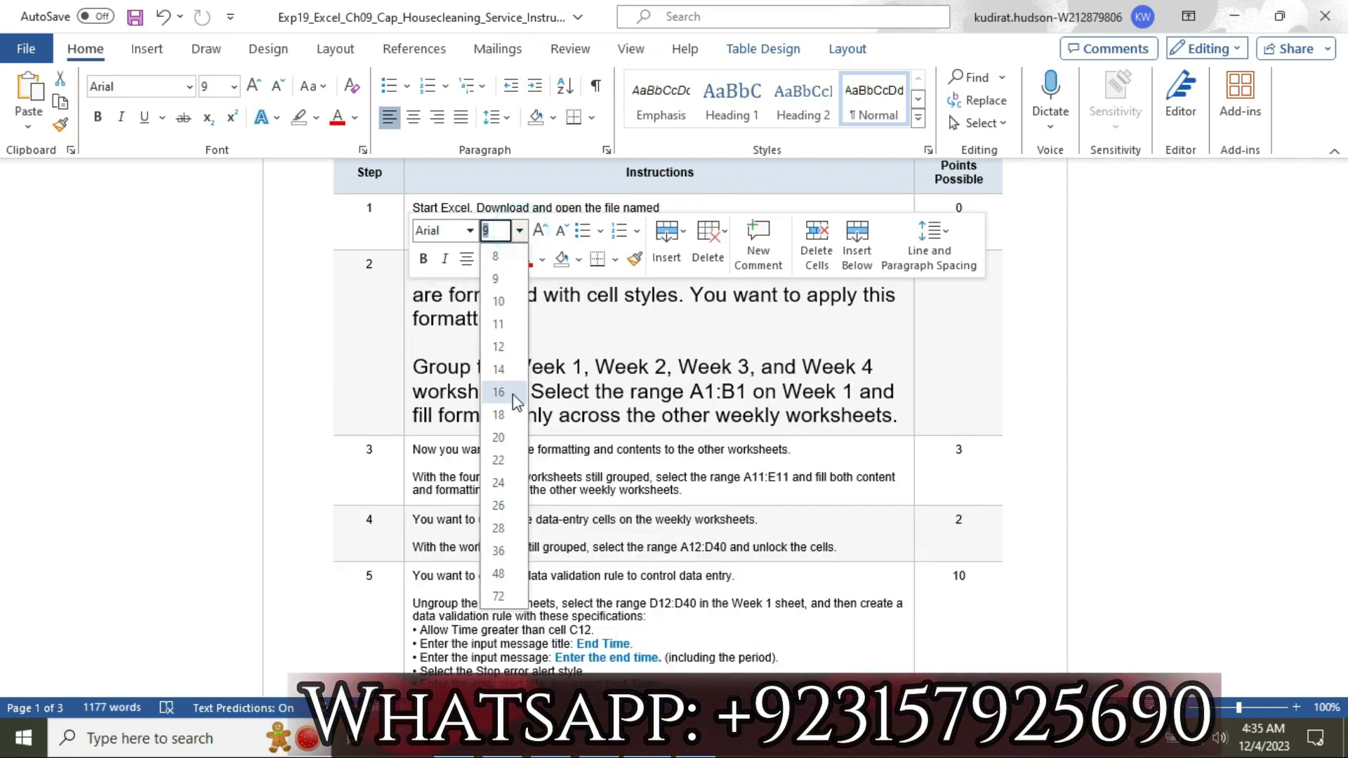
left_click(499, 391)
left_click(508, 262)
left_click(500, 322)
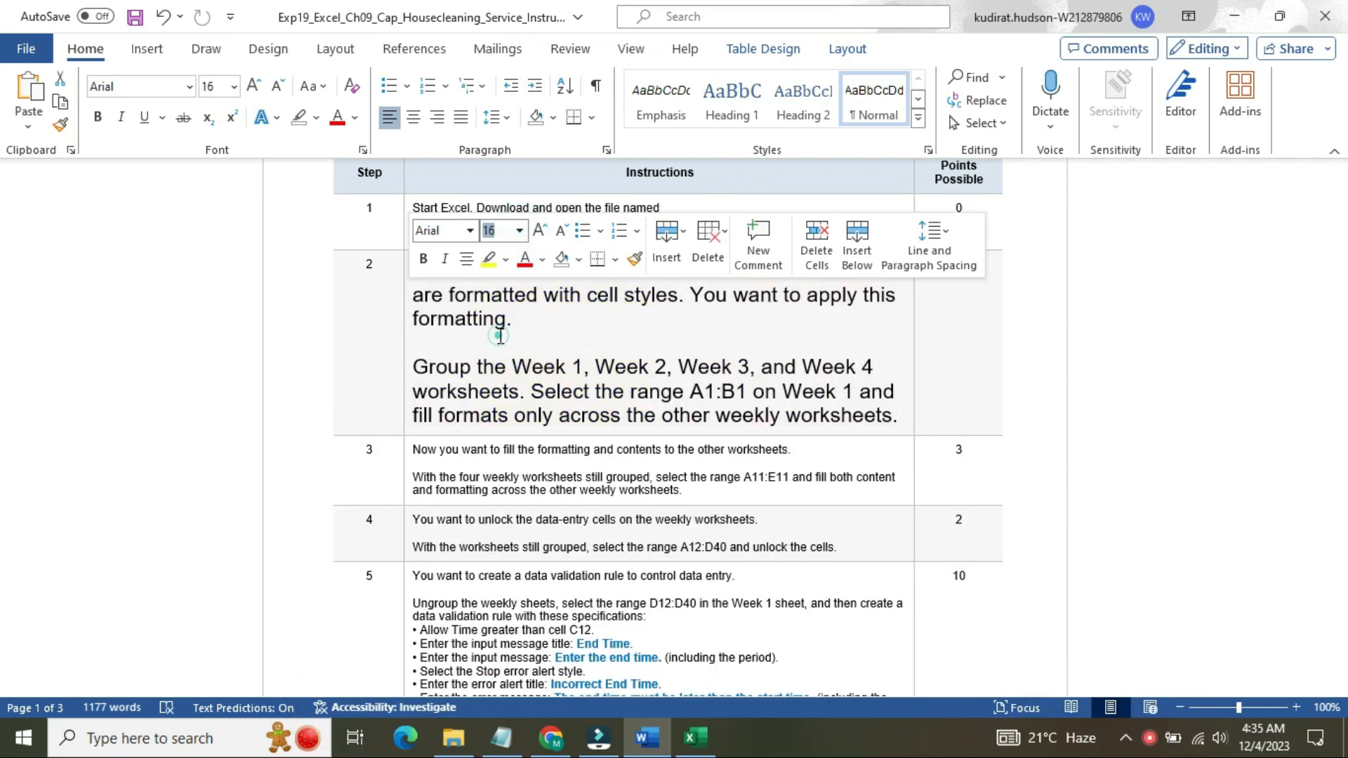
left_click(493, 335)
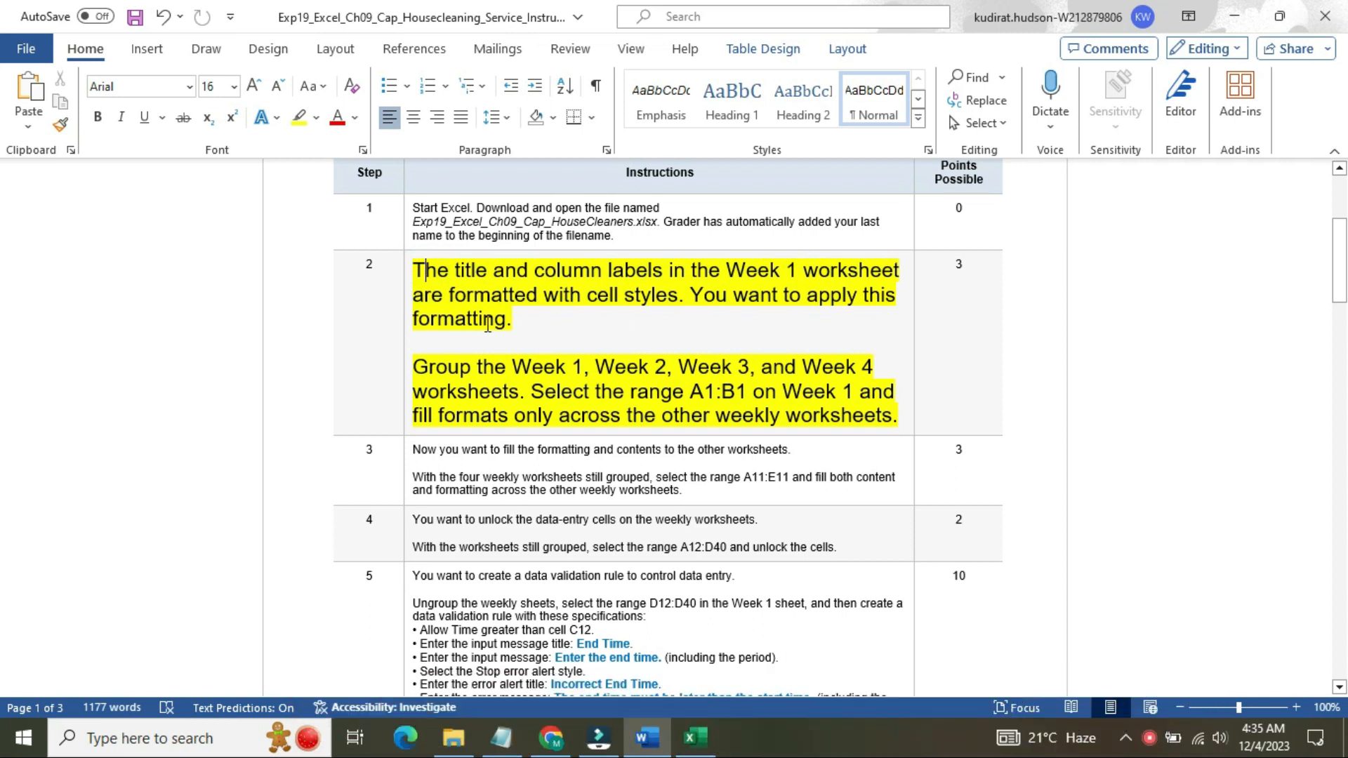
Change the highlight of the second paragraph in the step 2 instructions to turquoise
left_click_drag(416, 365, 903, 408)
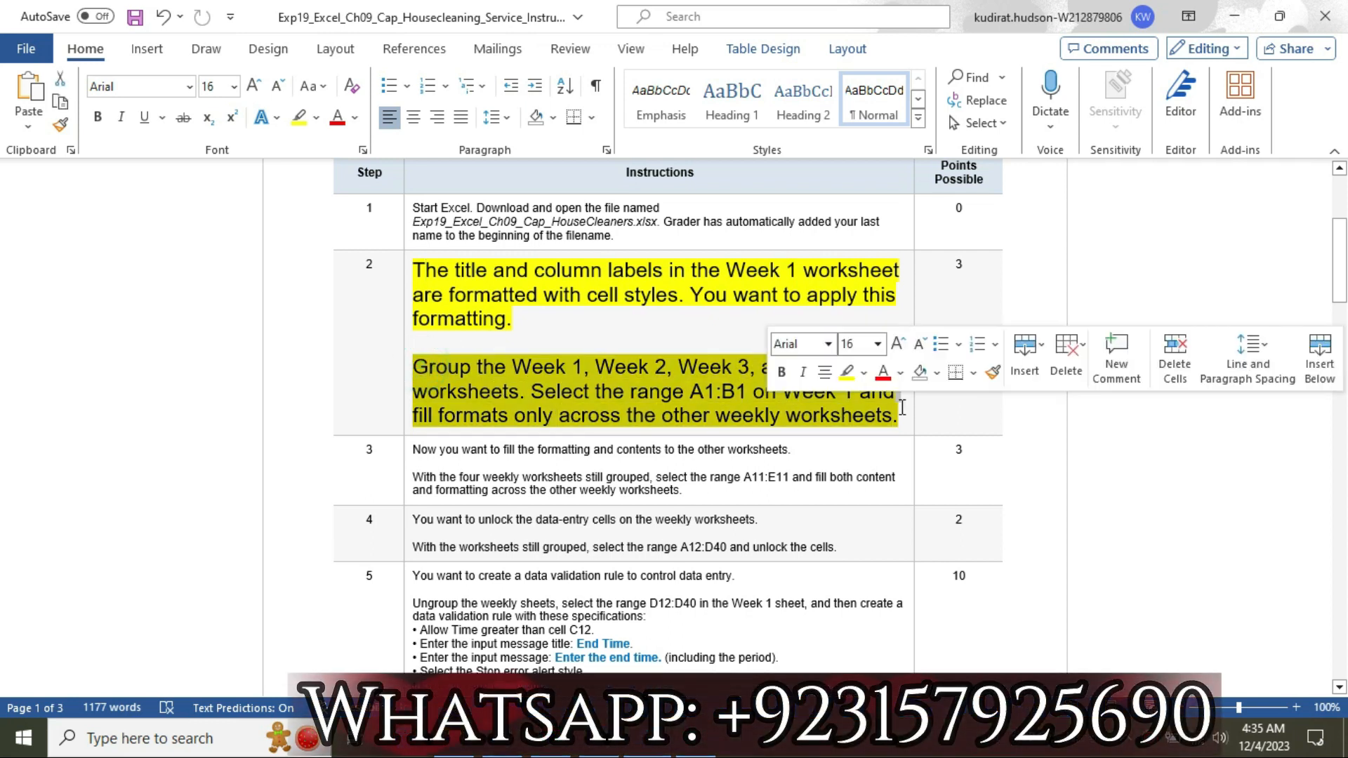
left_click(864, 373)
left_click(905, 444)
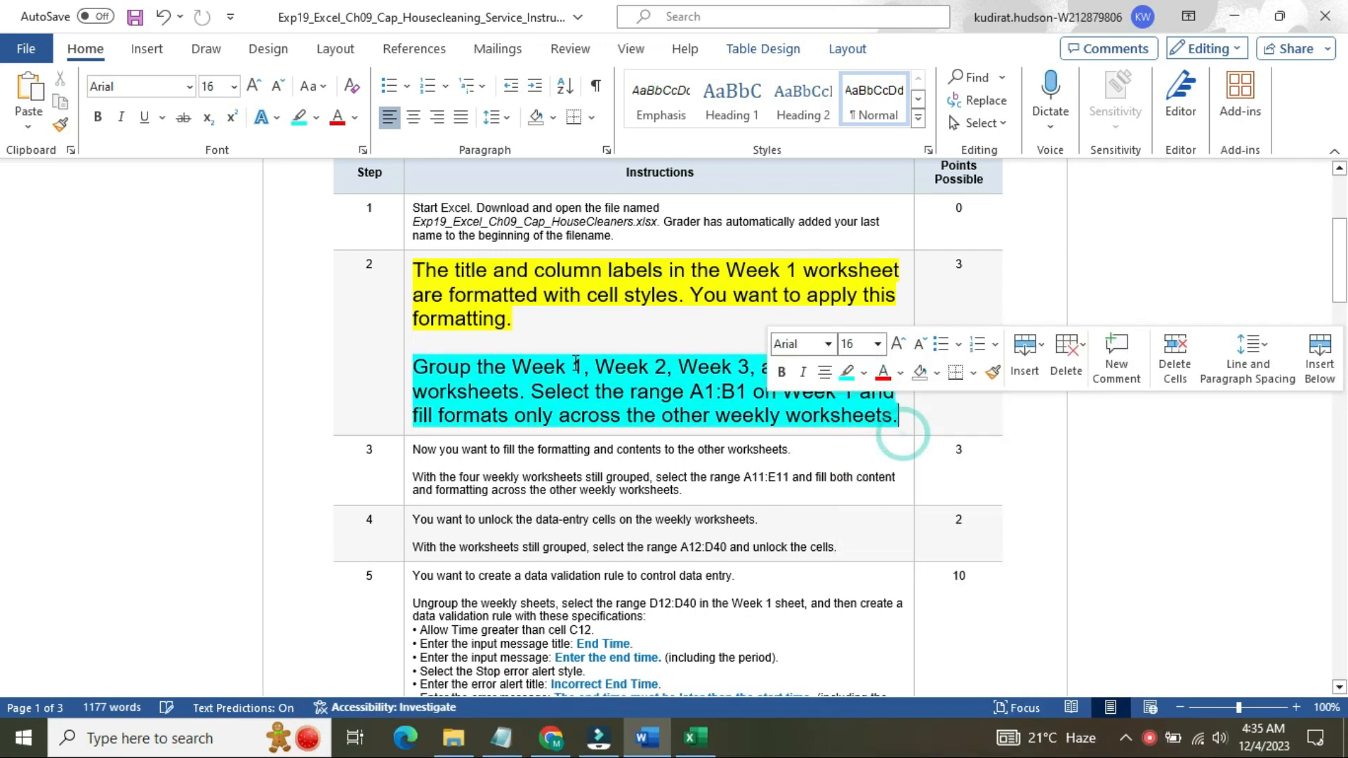
Mark the worksheet-grouping instruction in Word, and group the Week 1, Week 2, Week 3 and Week 4 worksheets in Excel
left_click_drag(416, 372, 874, 366)
left_click_drag(474, 406, 526, 393)
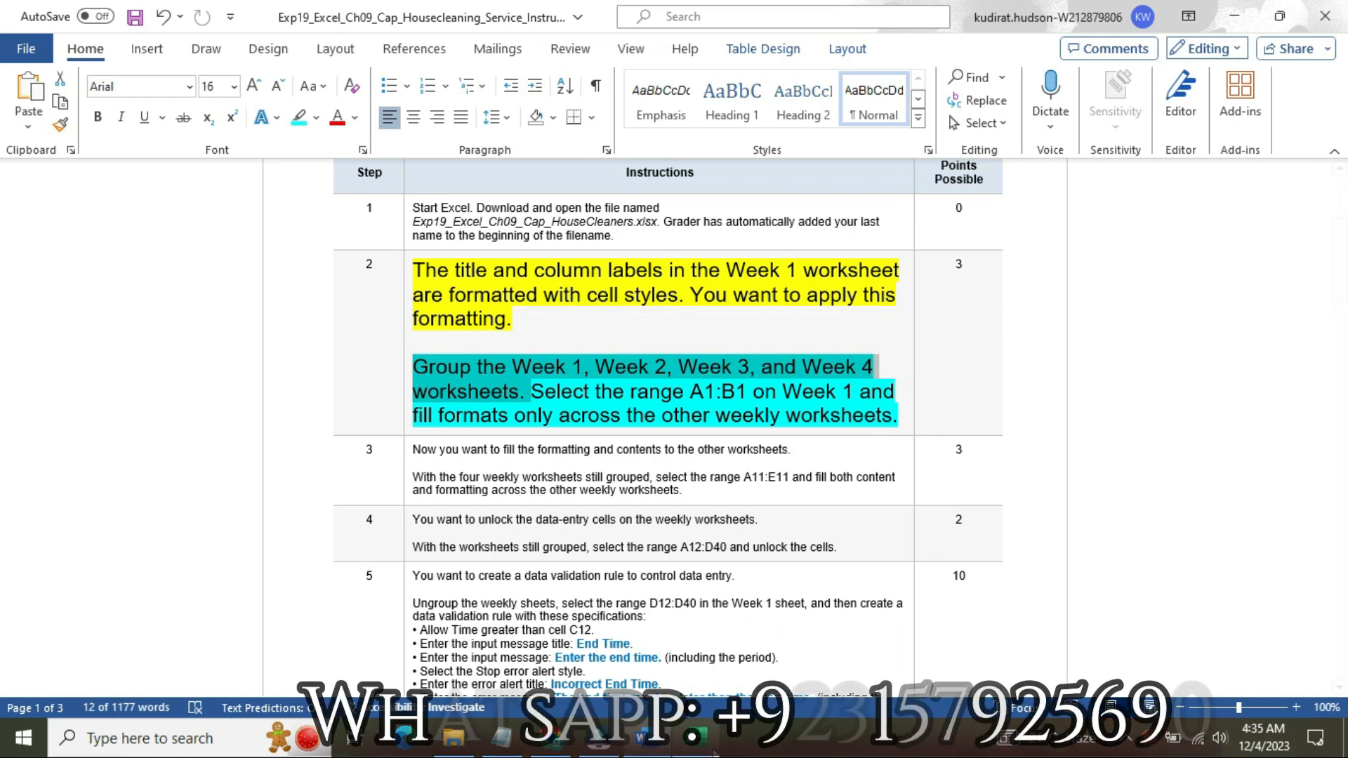
left_click(695, 737)
left_click(190, 688, "ctrl")
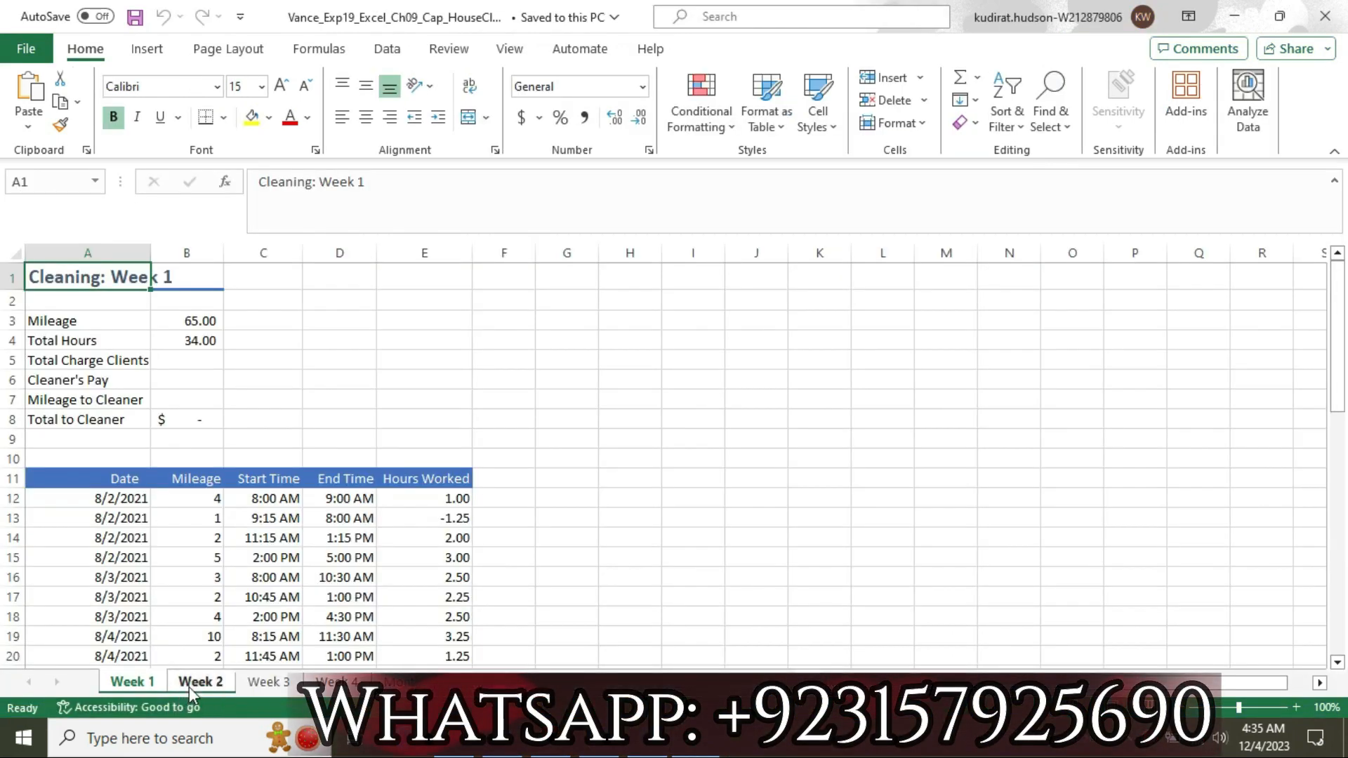
left_click(344, 686, "ctrl")
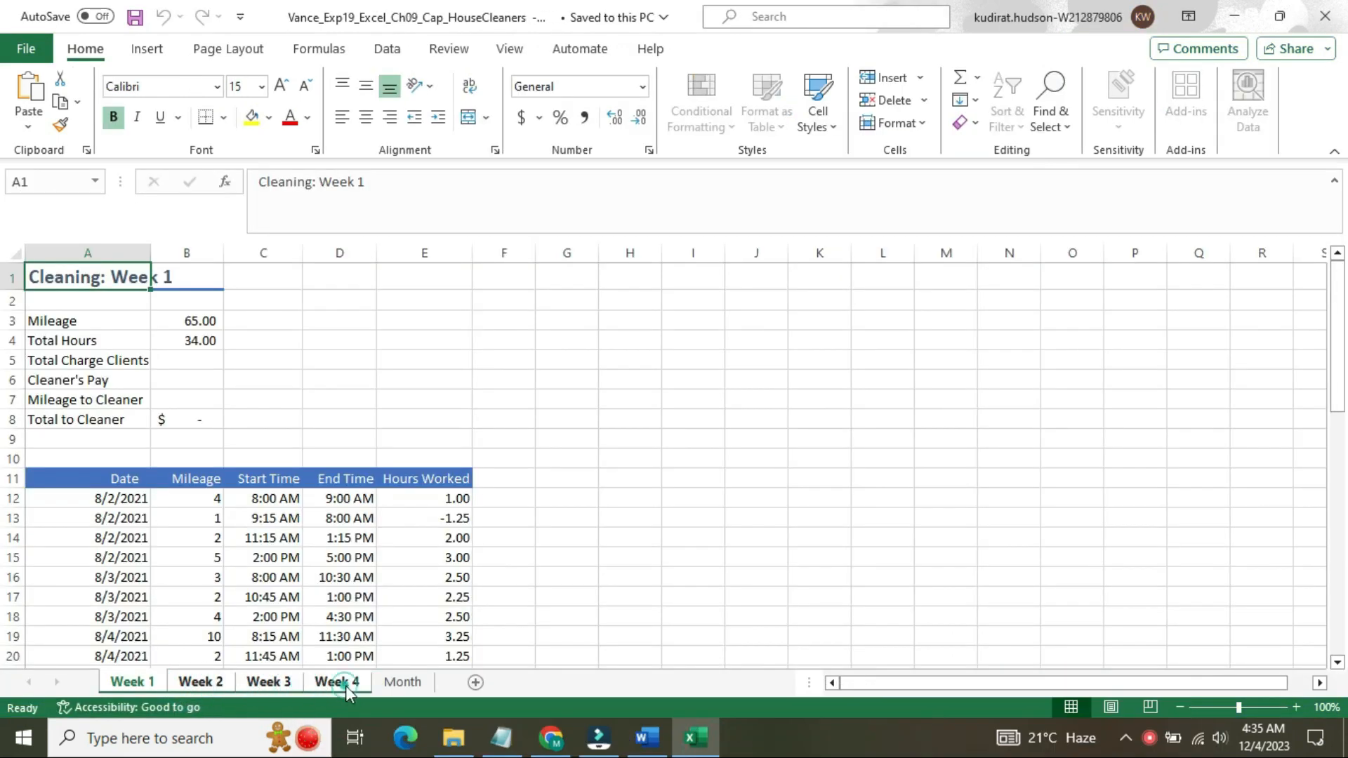
Mark the cell range in the Word instructions, and select the range A1:B1 in the grouped Excel worksheets
left_click(639, 739)
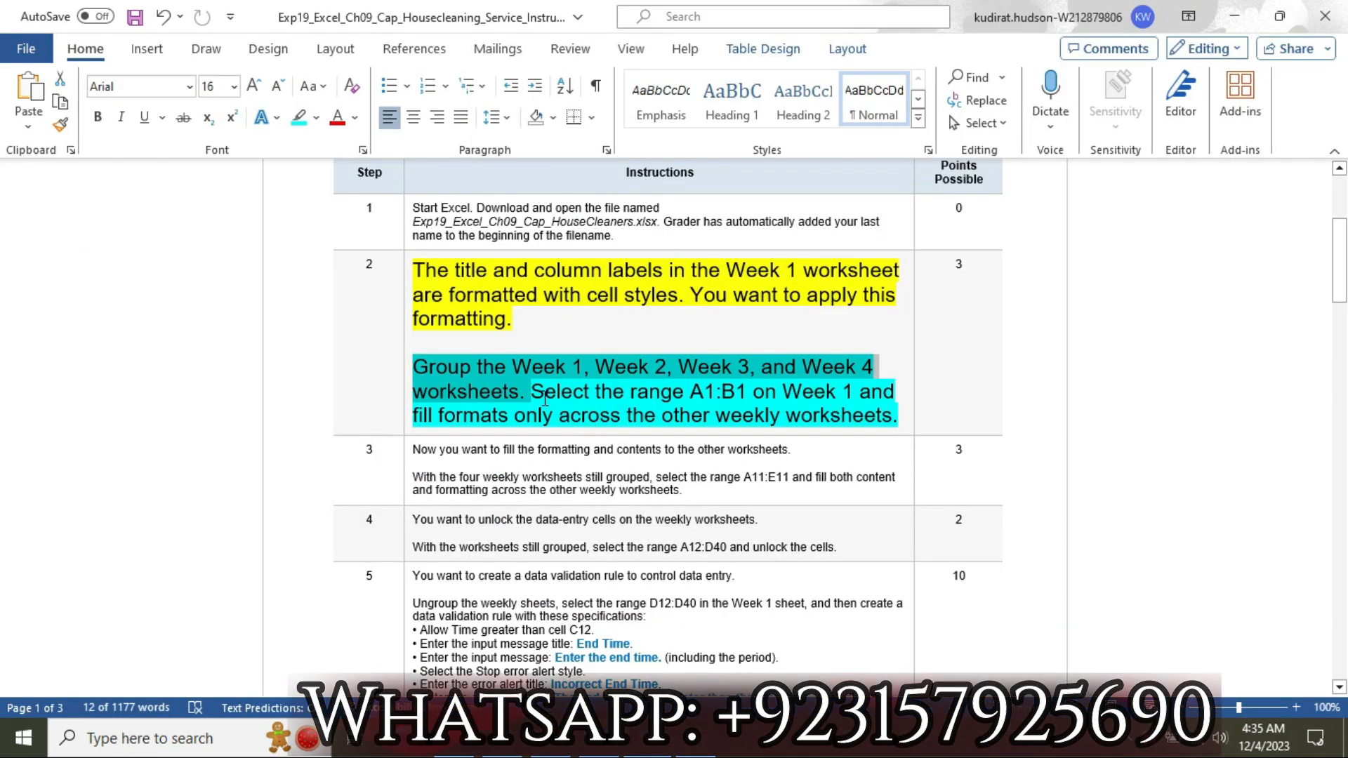
left_click_drag(532, 391, 735, 390)
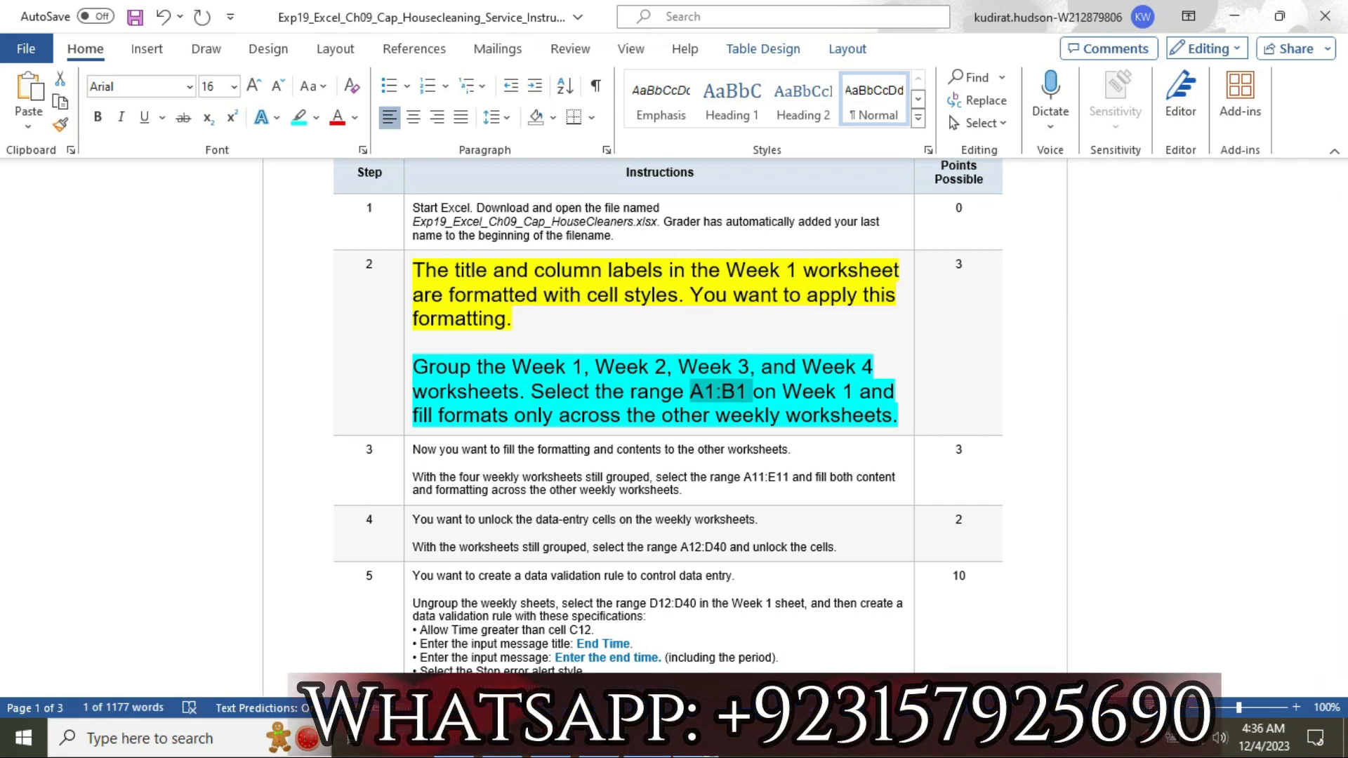
key("alt+Tab")
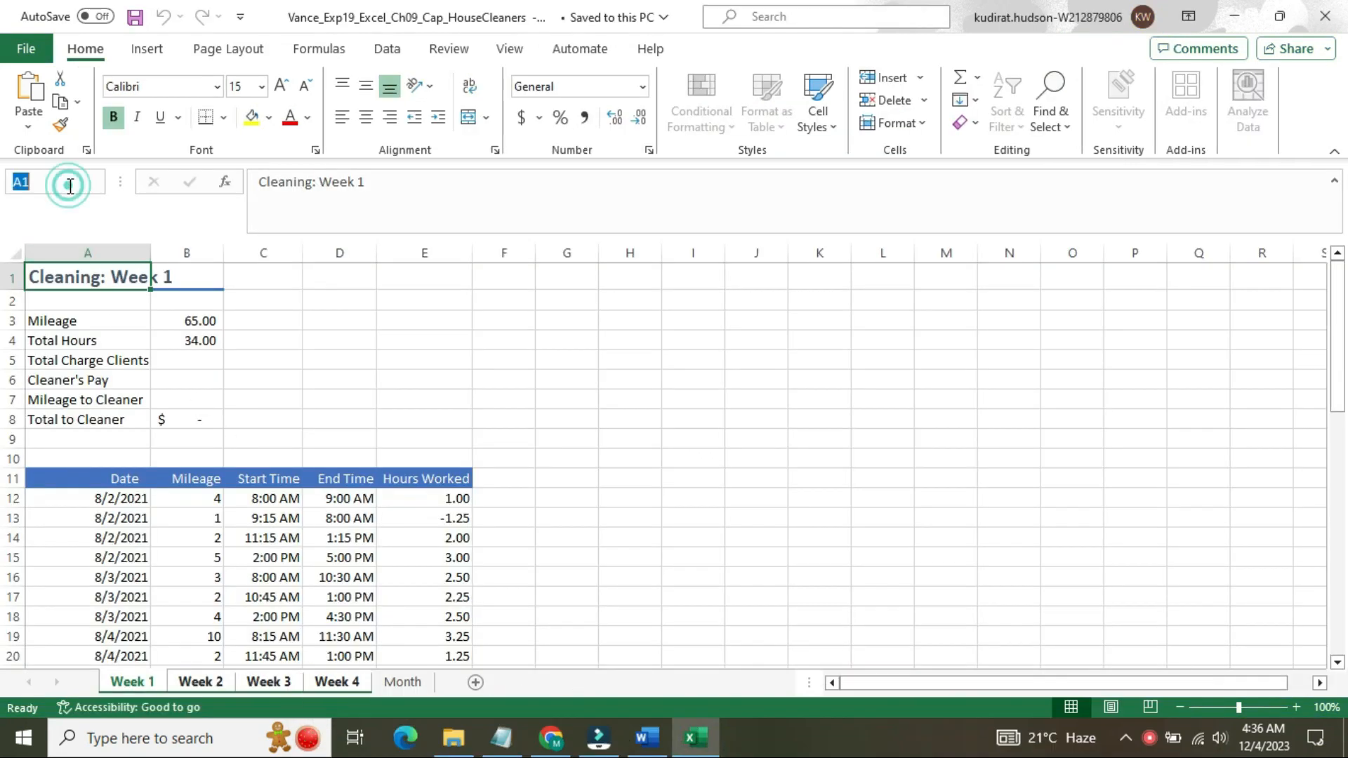
left_click(70, 186)
type("A1:B1")
key("Return")
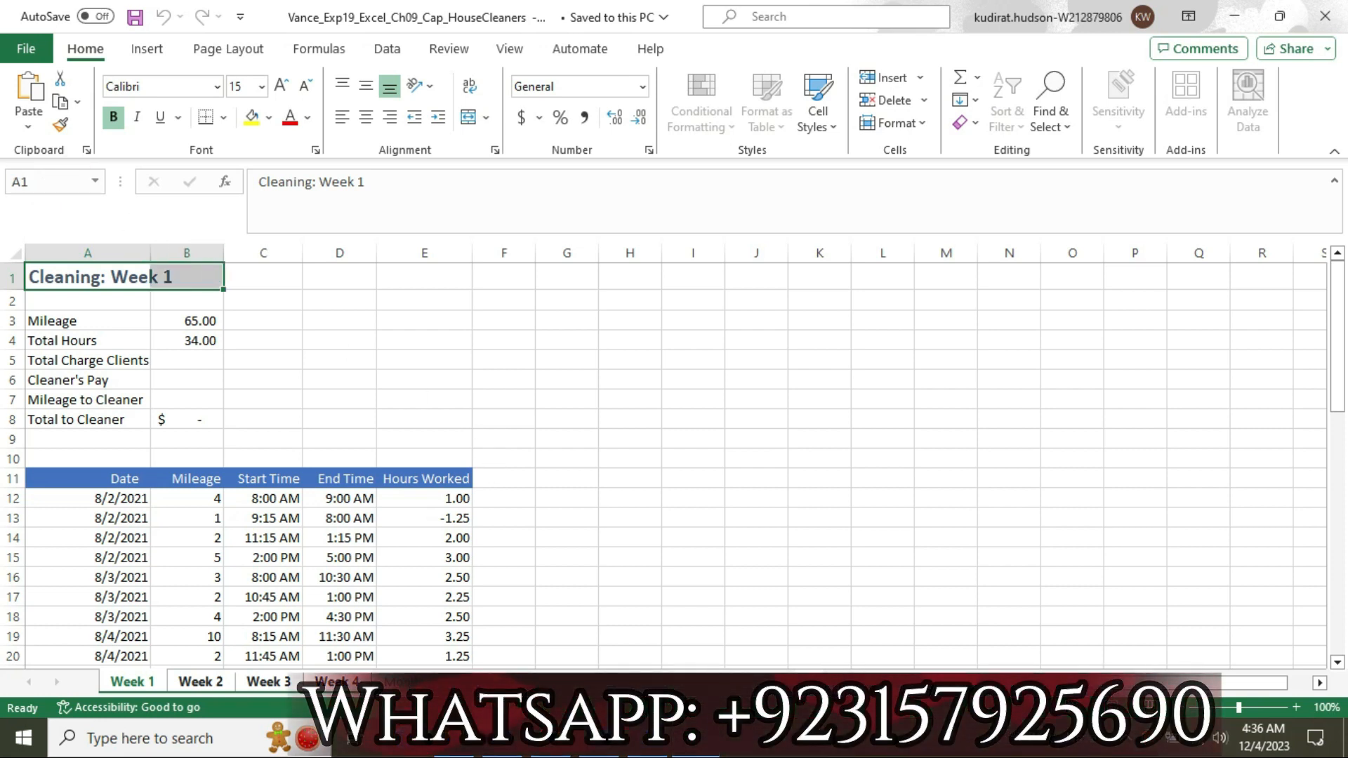
Mark the fill instruction in Word, and fill only the formats of A1:B1 across the grouped weekly worksheets in Excel
left_click(643, 737)
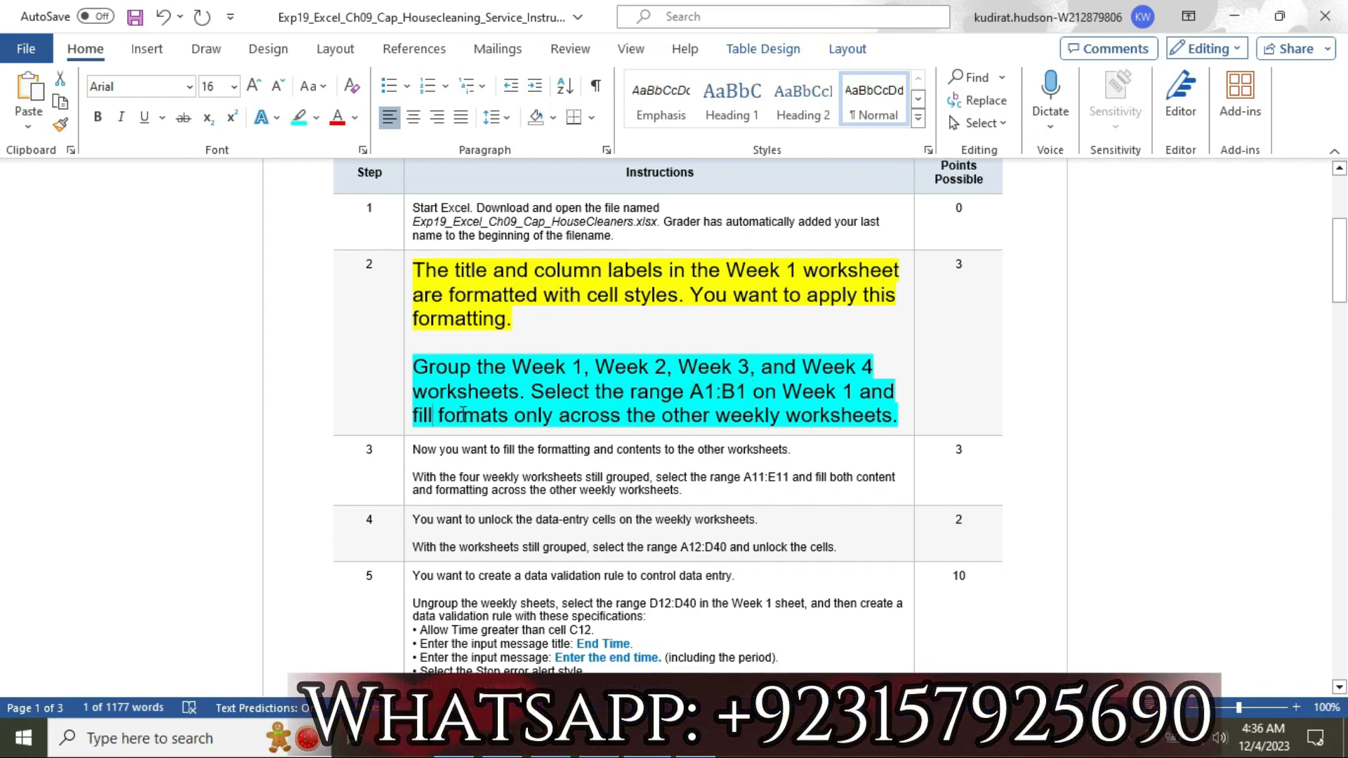
left_click_drag(802, 421, 897, 419)
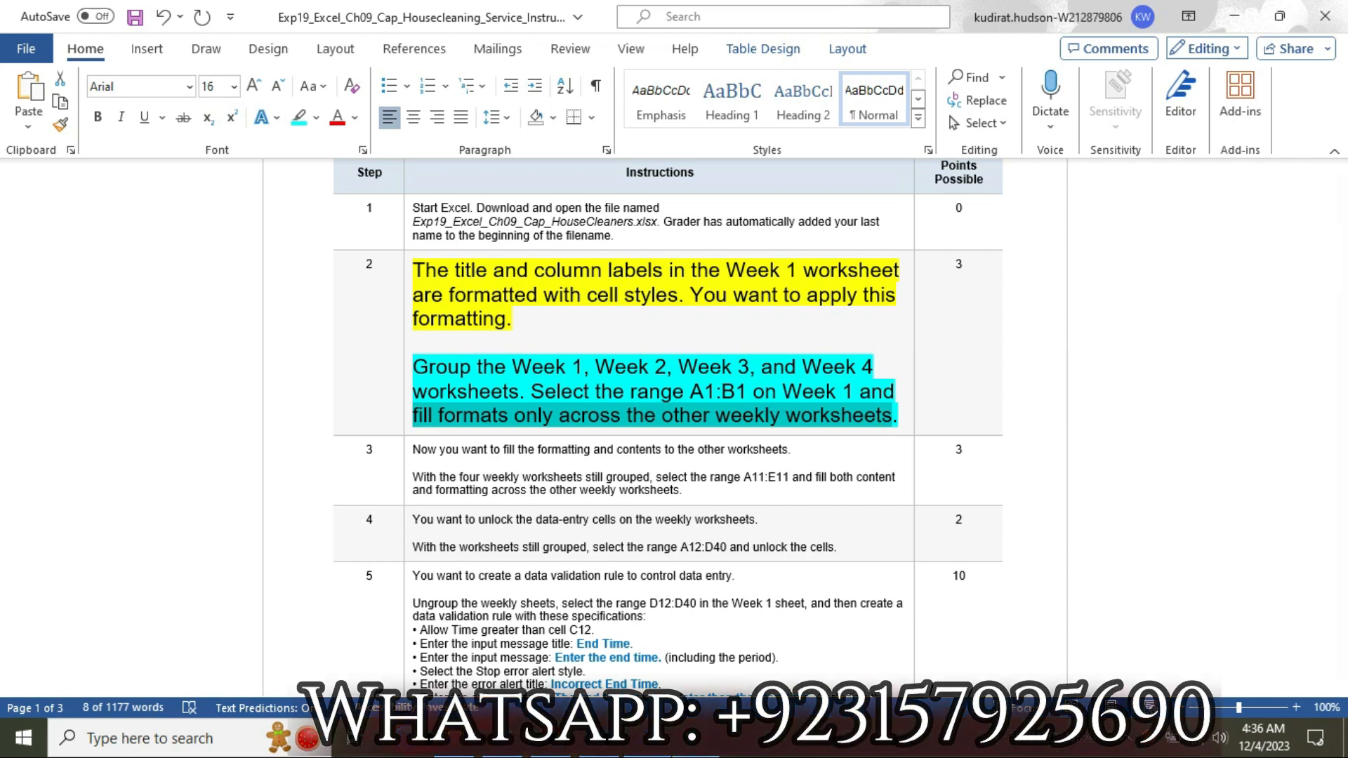
mouse_move(695, 738)
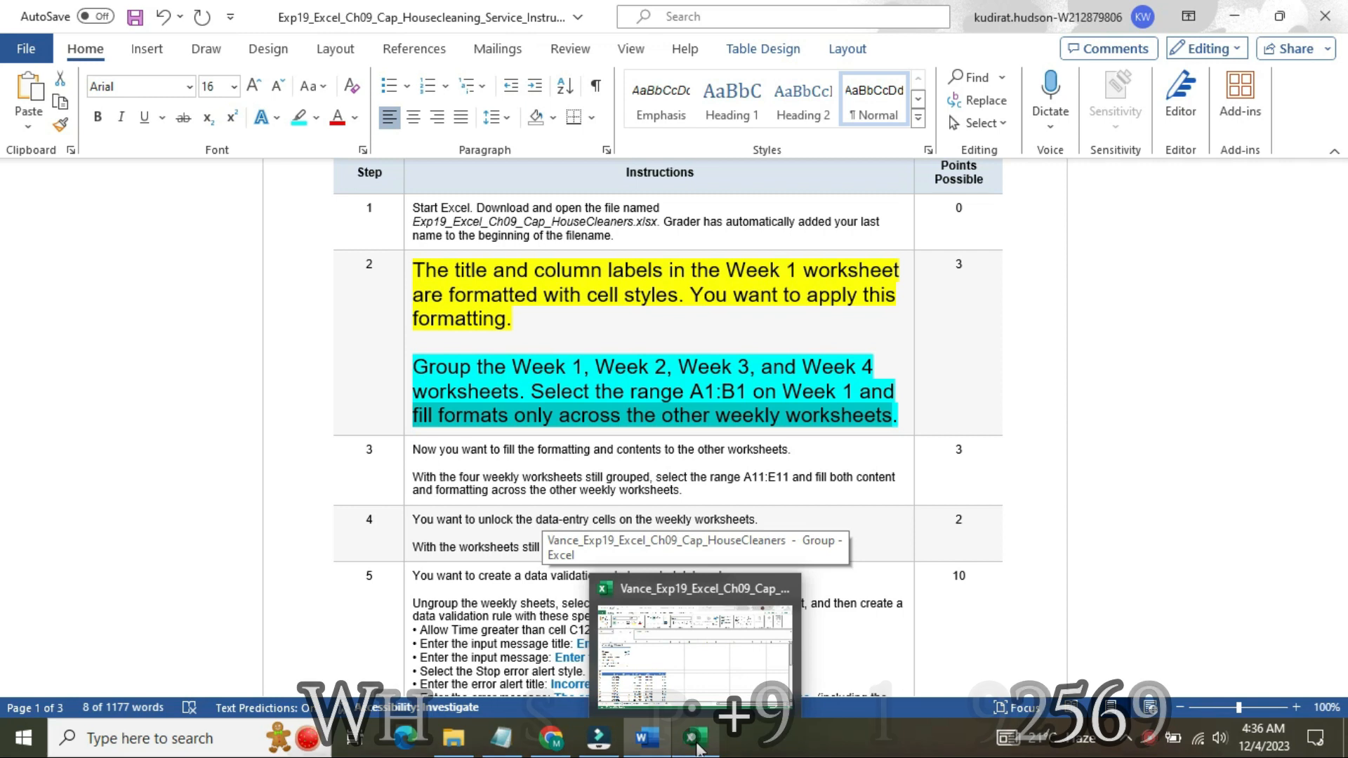
left_click(697, 743)
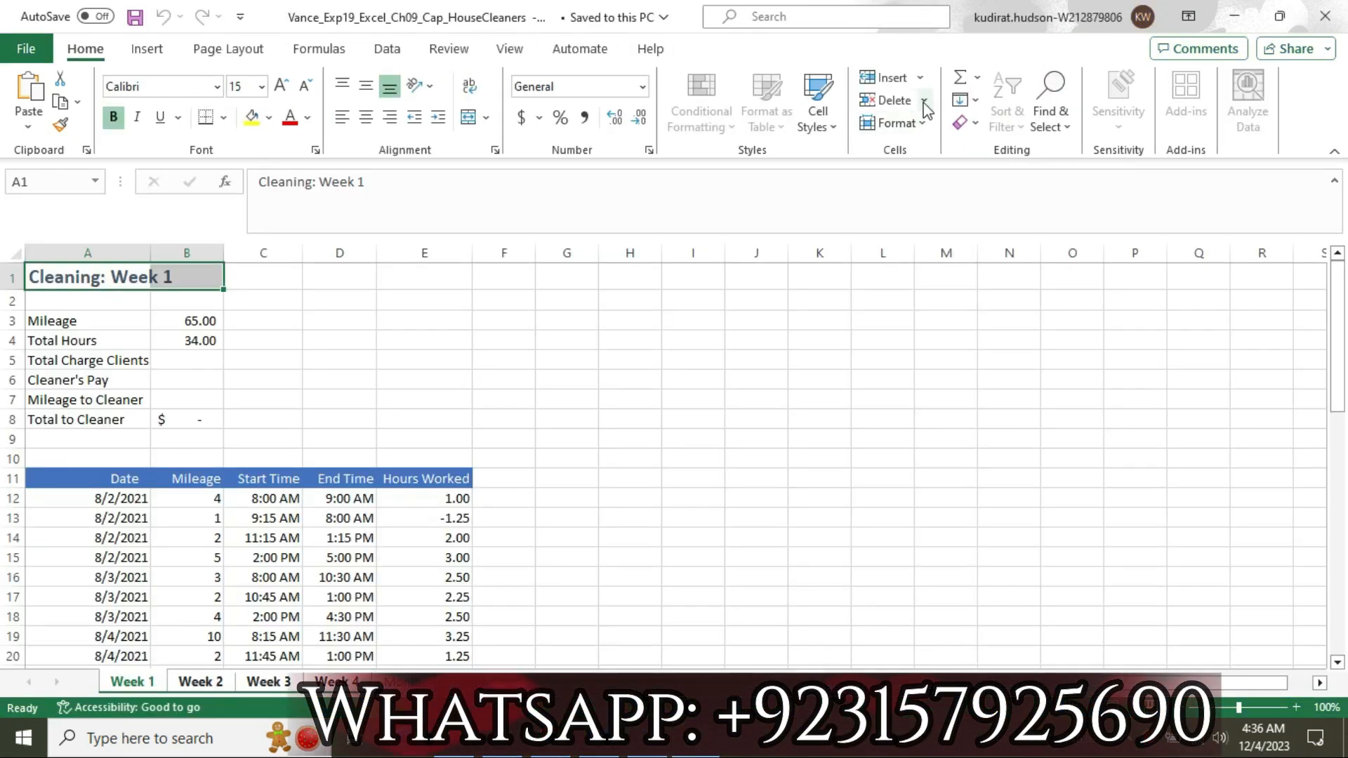
left_click(975, 100)
left_click(1001, 238)
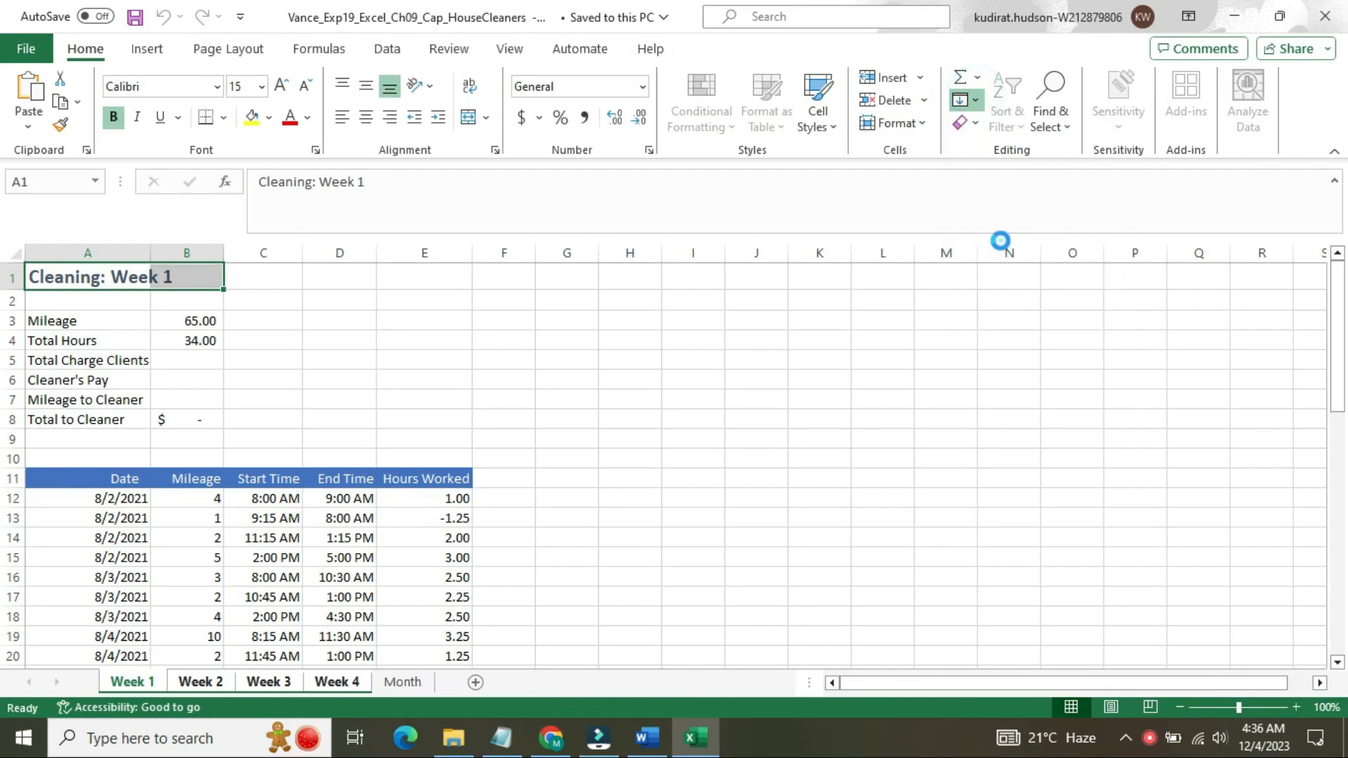
left_click(917, 317)
left_click_drag(920, 309, 531, 258)
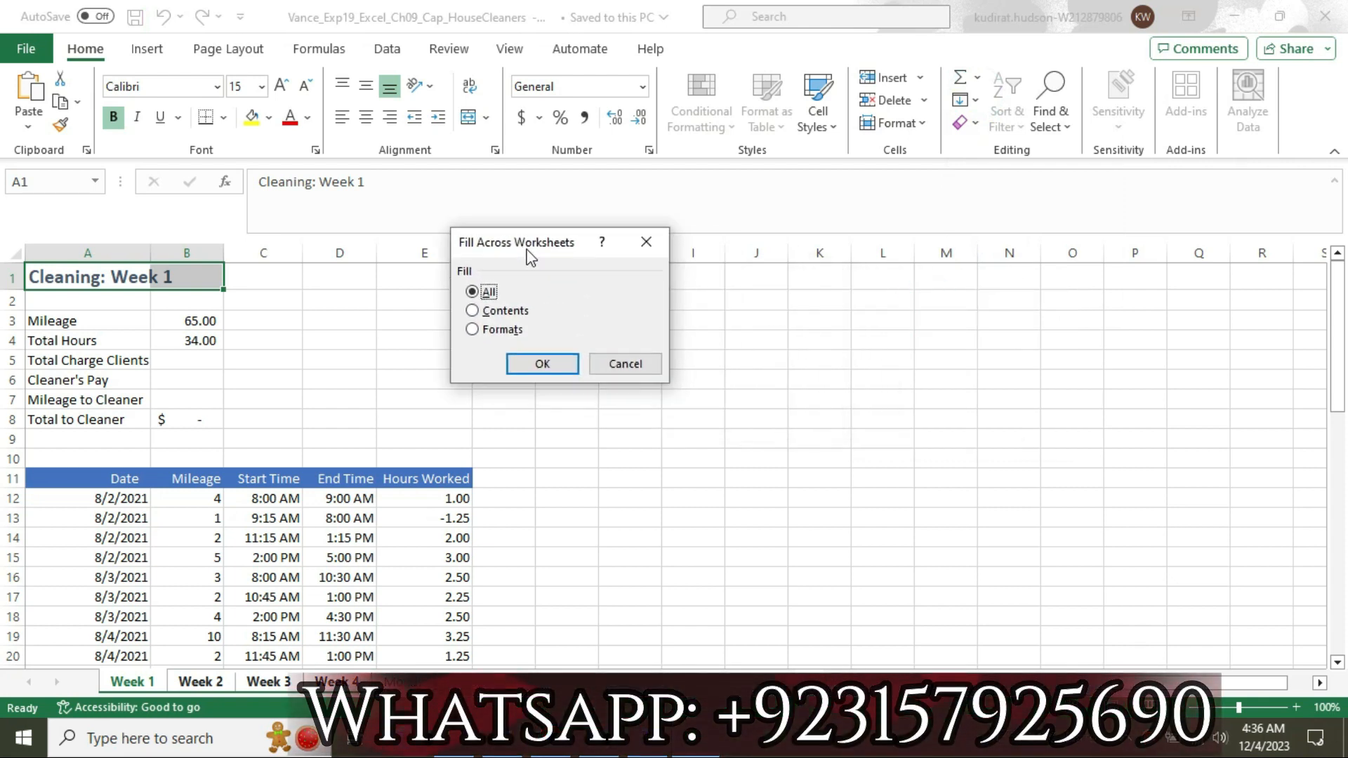
left_click(471, 330)
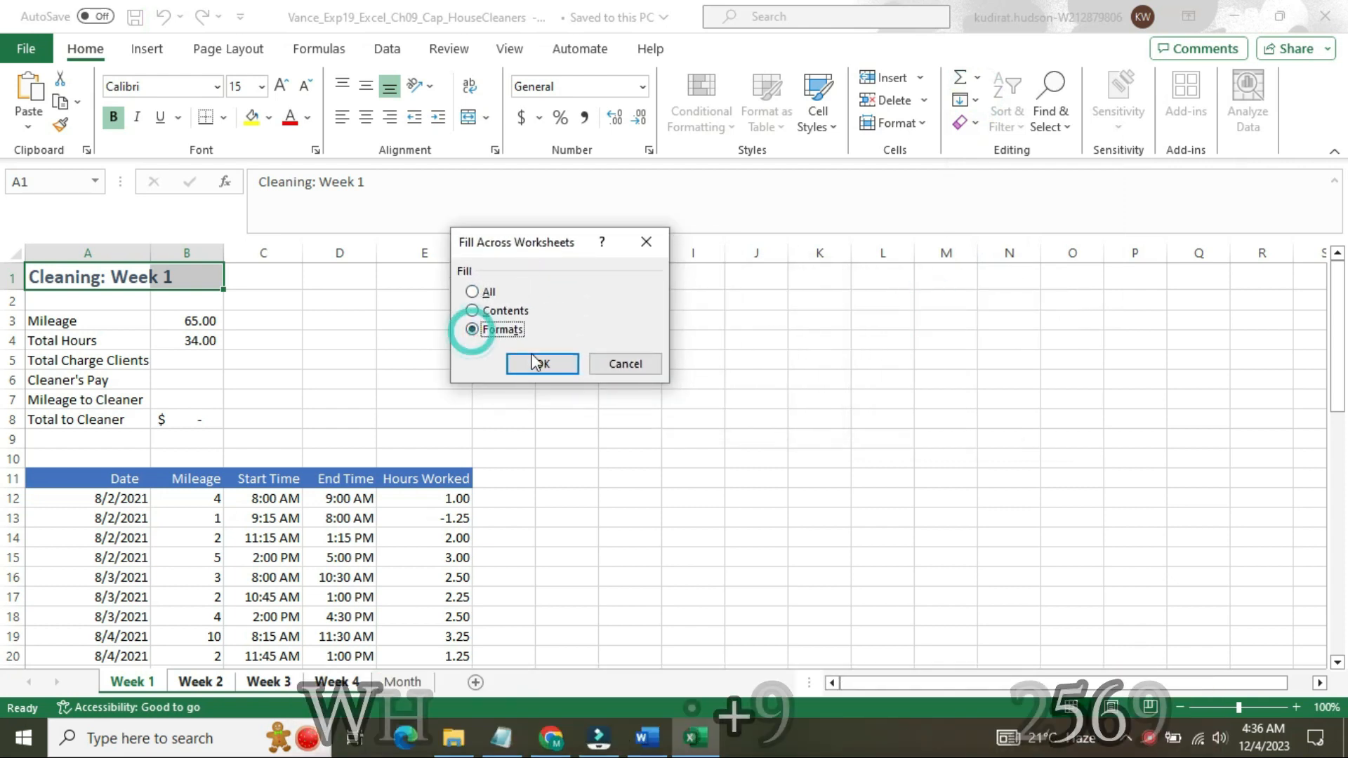
left_click(541, 363)
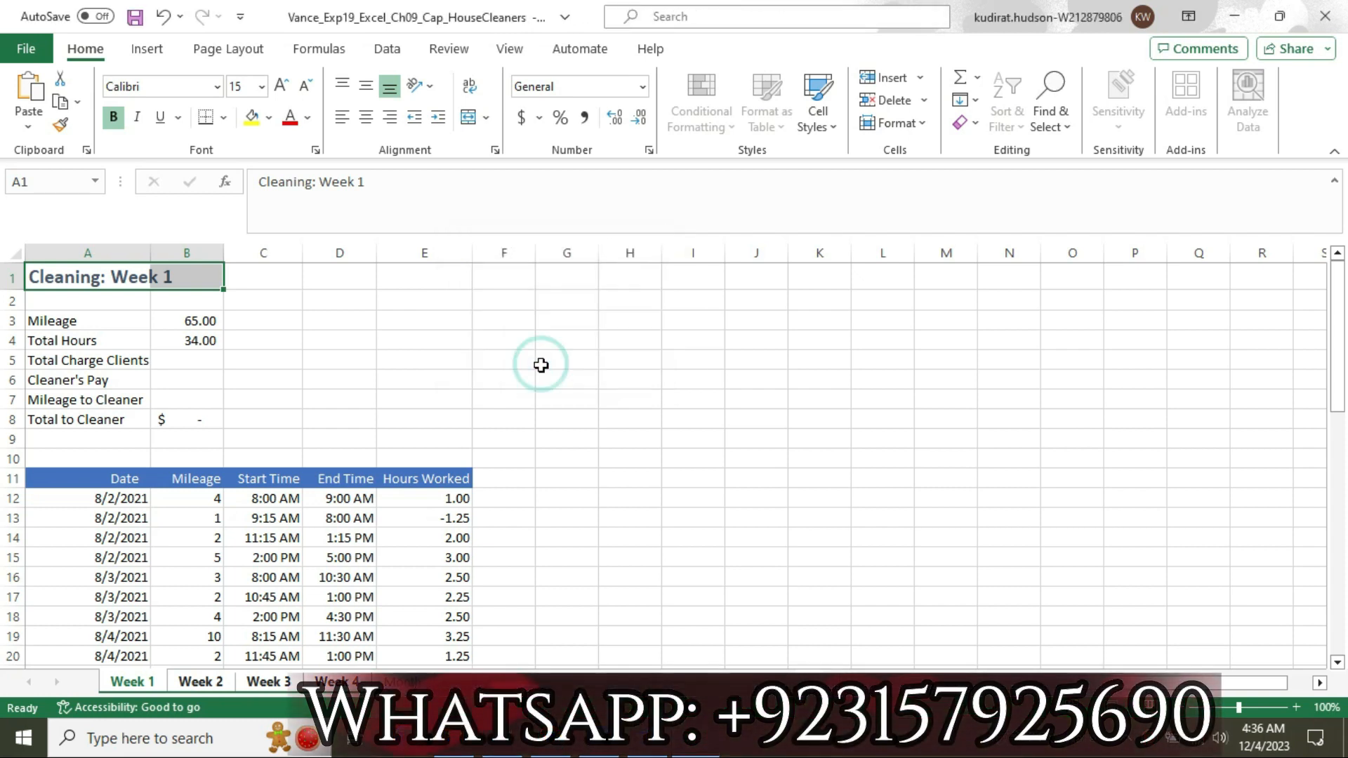
Switch to the Word instructions, reset the step 2 text to 9 pt and remove its highlighting
left_click(641, 737)
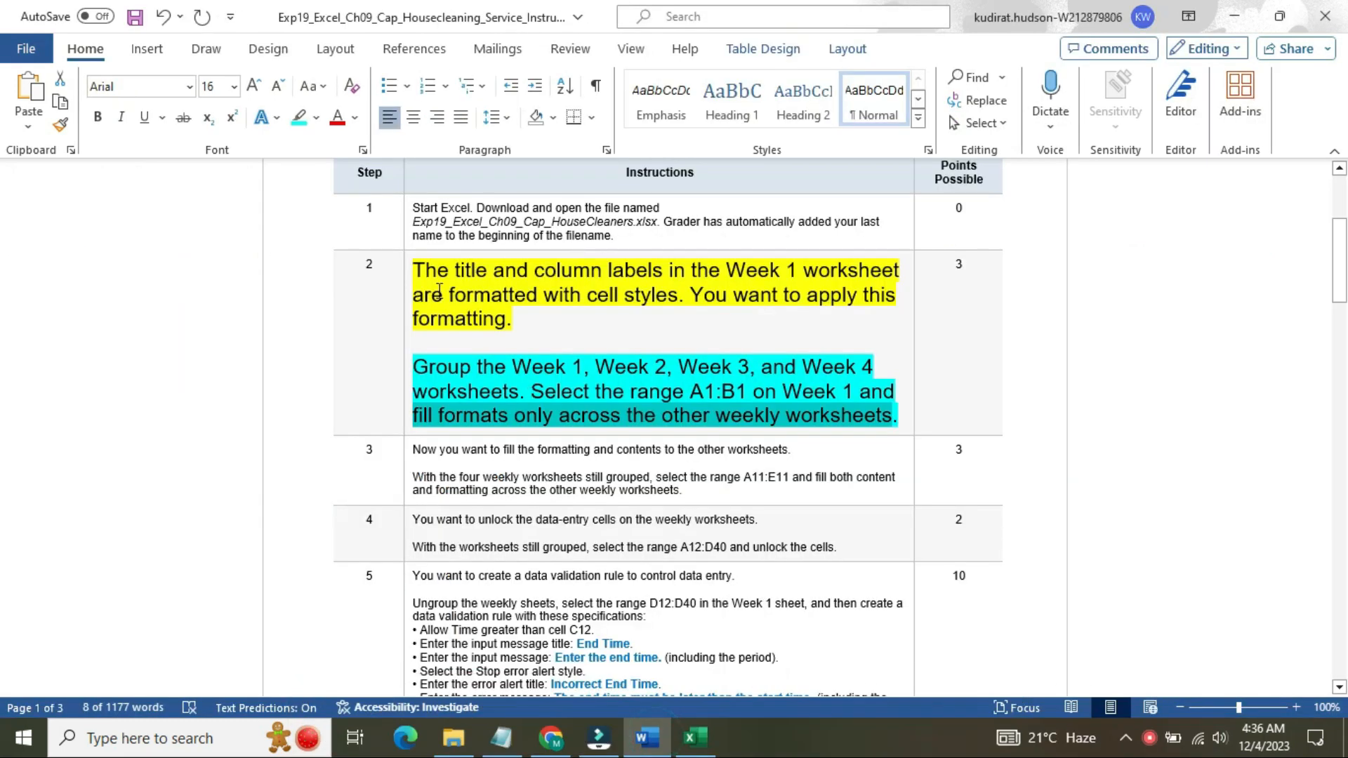
left_click(406, 280)
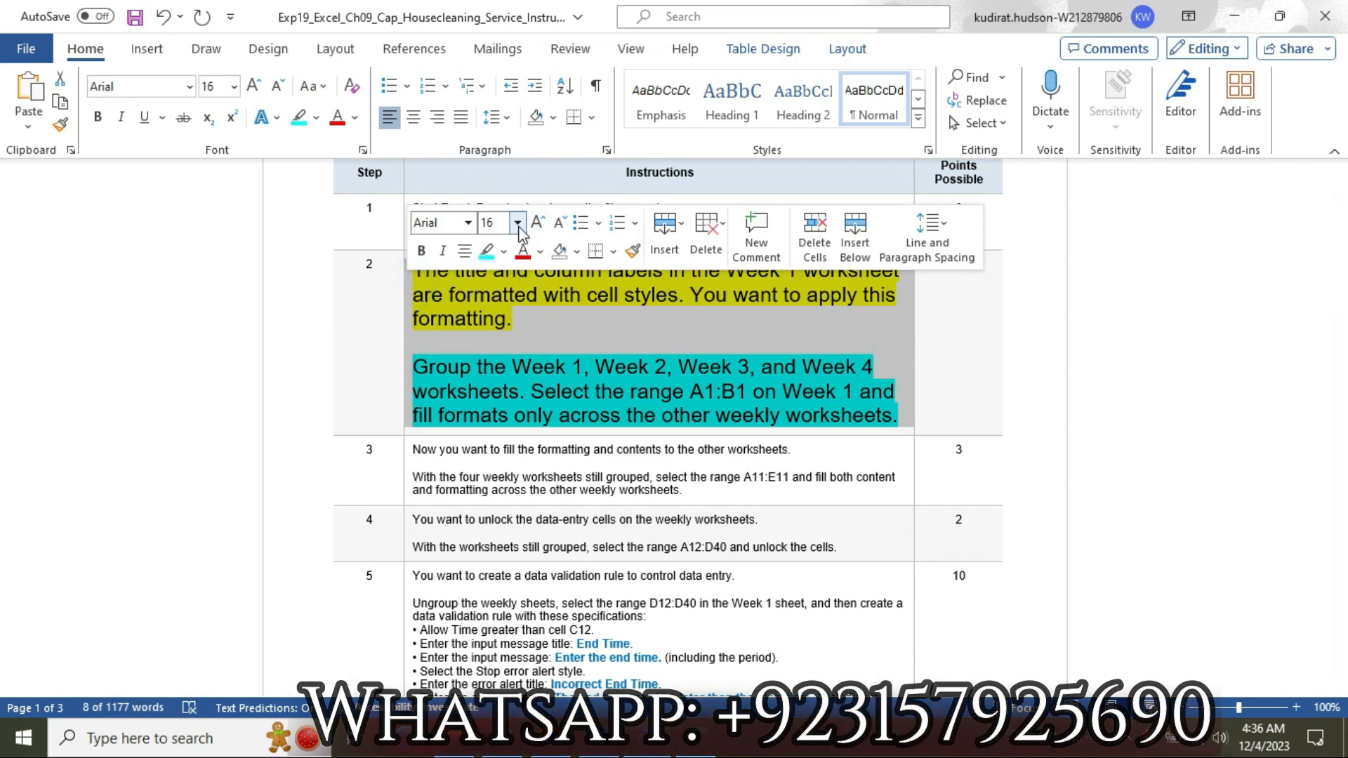
left_click(517, 223)
left_click(497, 294)
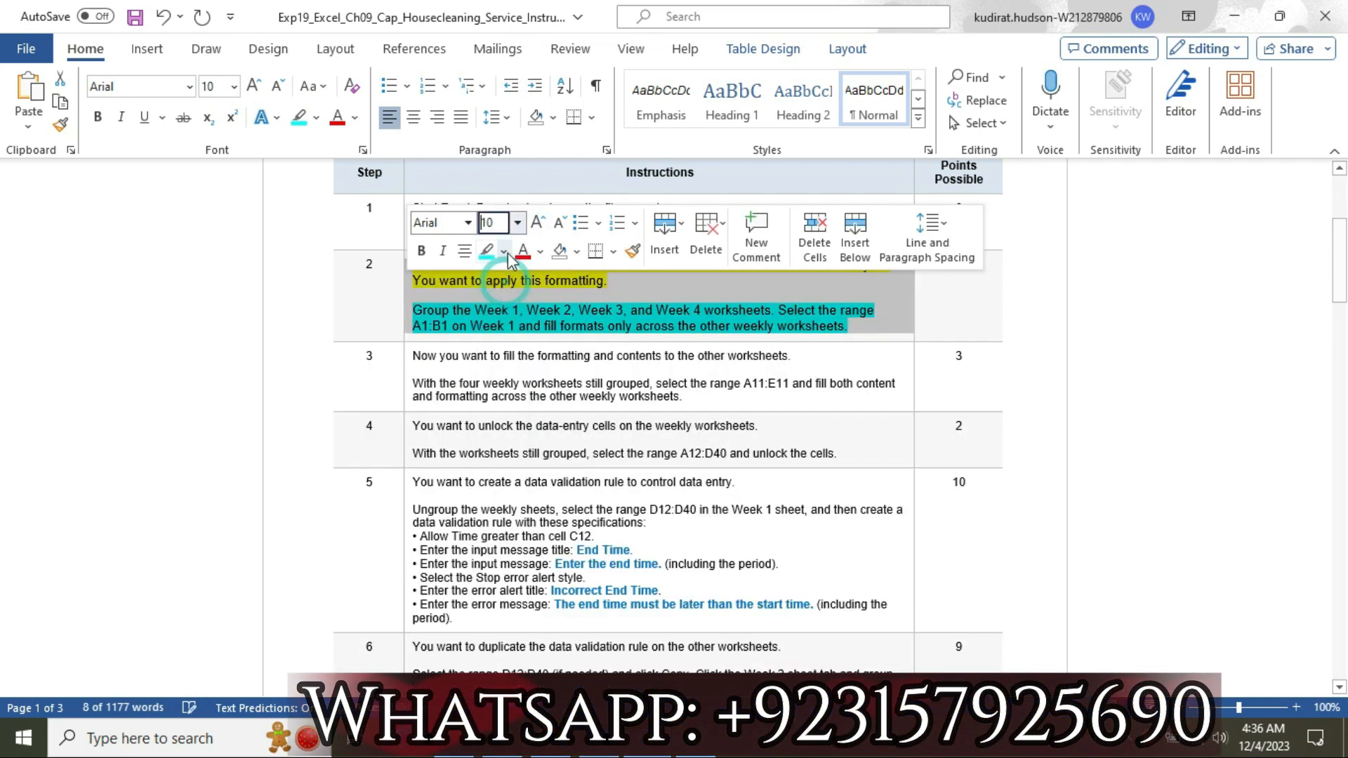
left_click(559, 224)
left_click(503, 252)
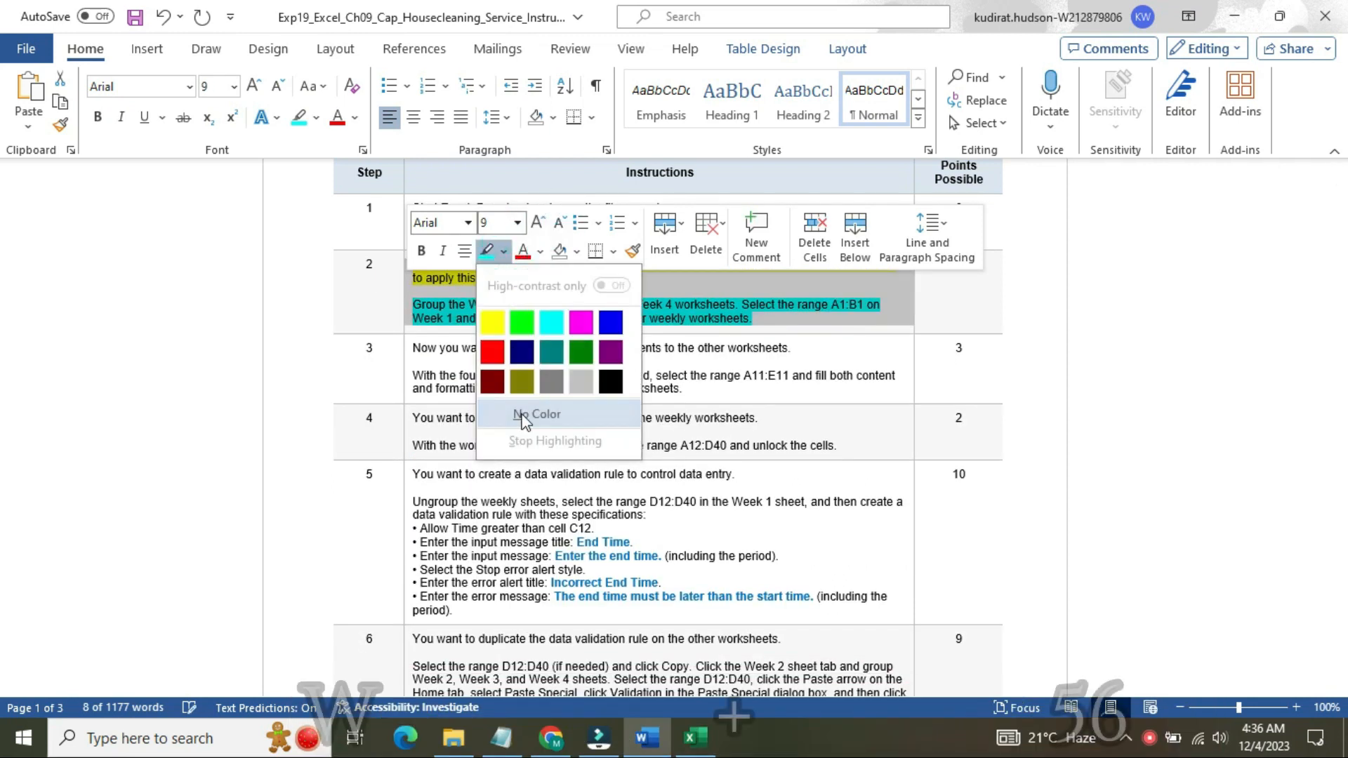
left_click(522, 416)
Enlarge the step 3 instructions to 16 pt and highlight them in yellow
left_click(408, 353)
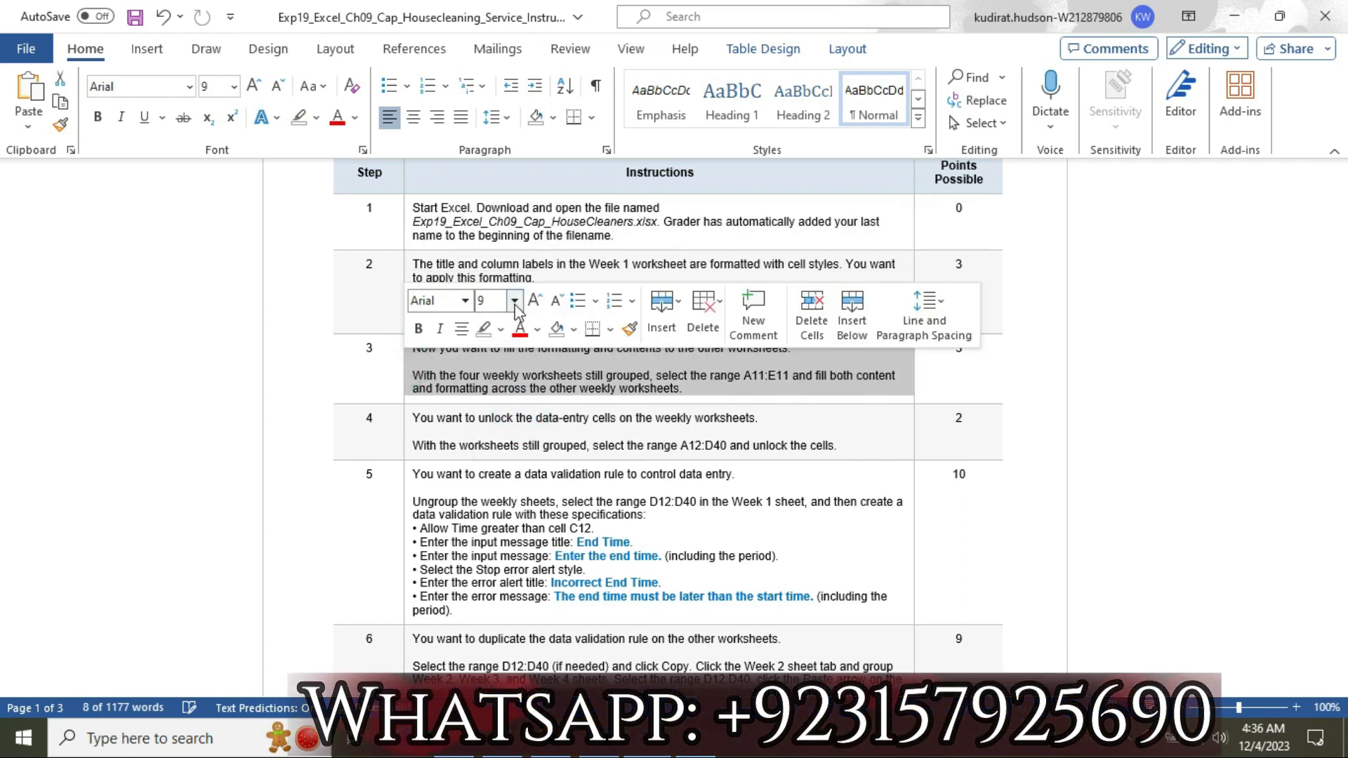
left_click(514, 302)
left_click(506, 453)
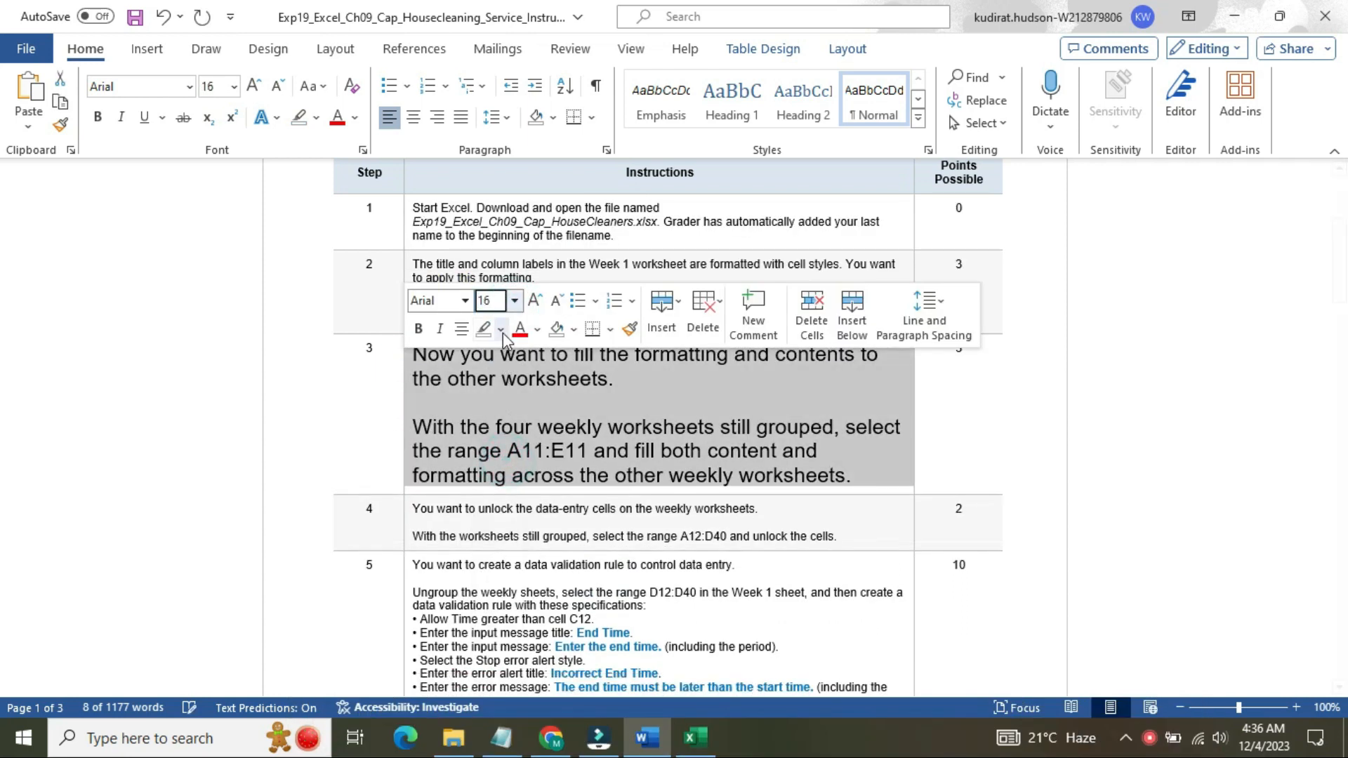
left_click(502, 330)
left_click(491, 394)
left_click(435, 358)
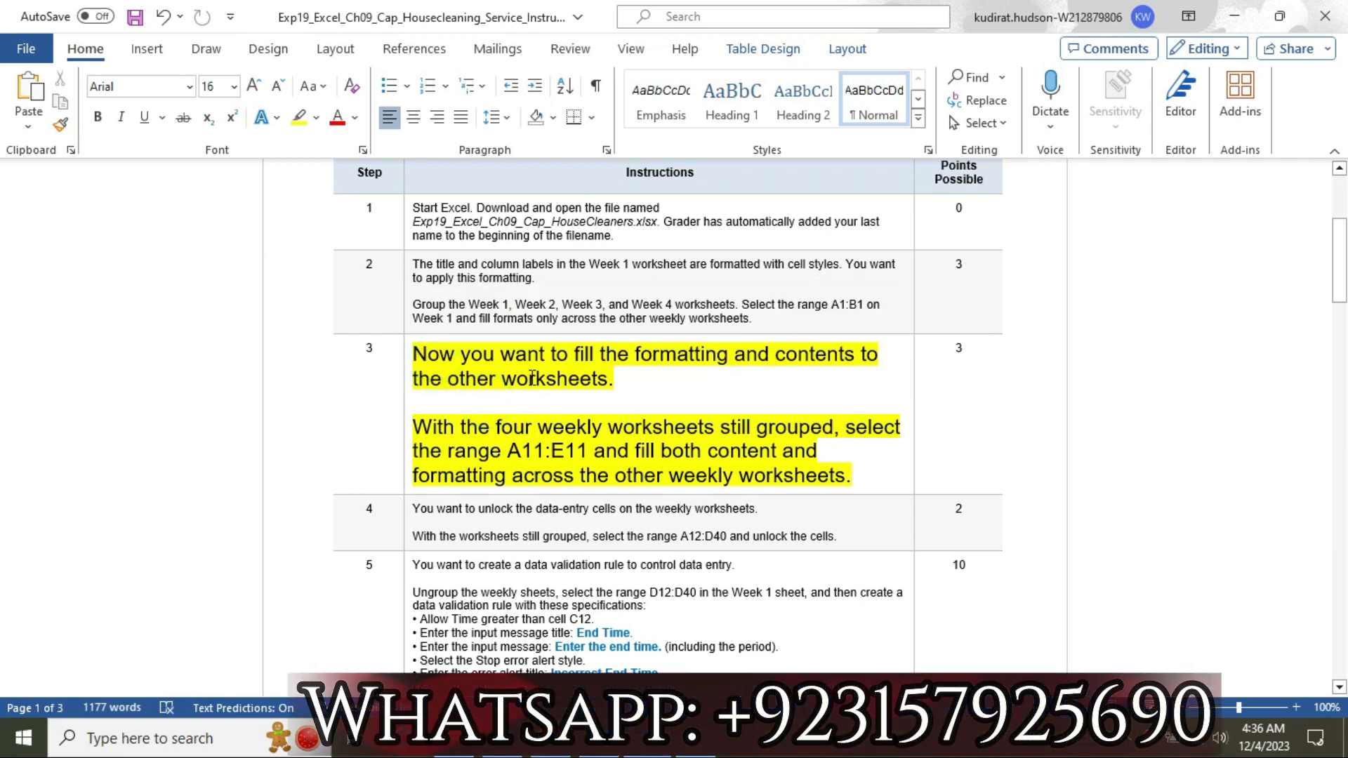
Change the highlight of the second paragraph in the step 3 instructions to turquoise
left_click_drag(451, 421, 847, 476)
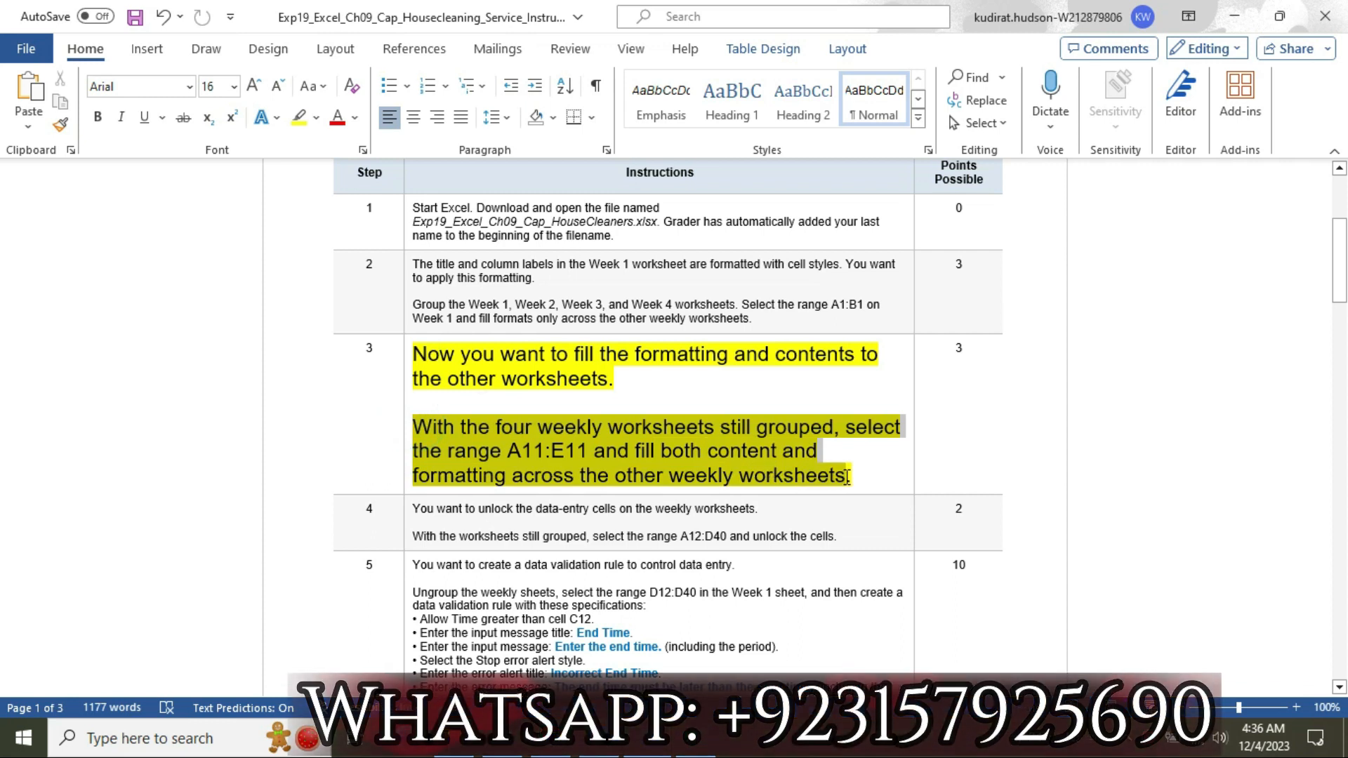
left_click(862, 447)
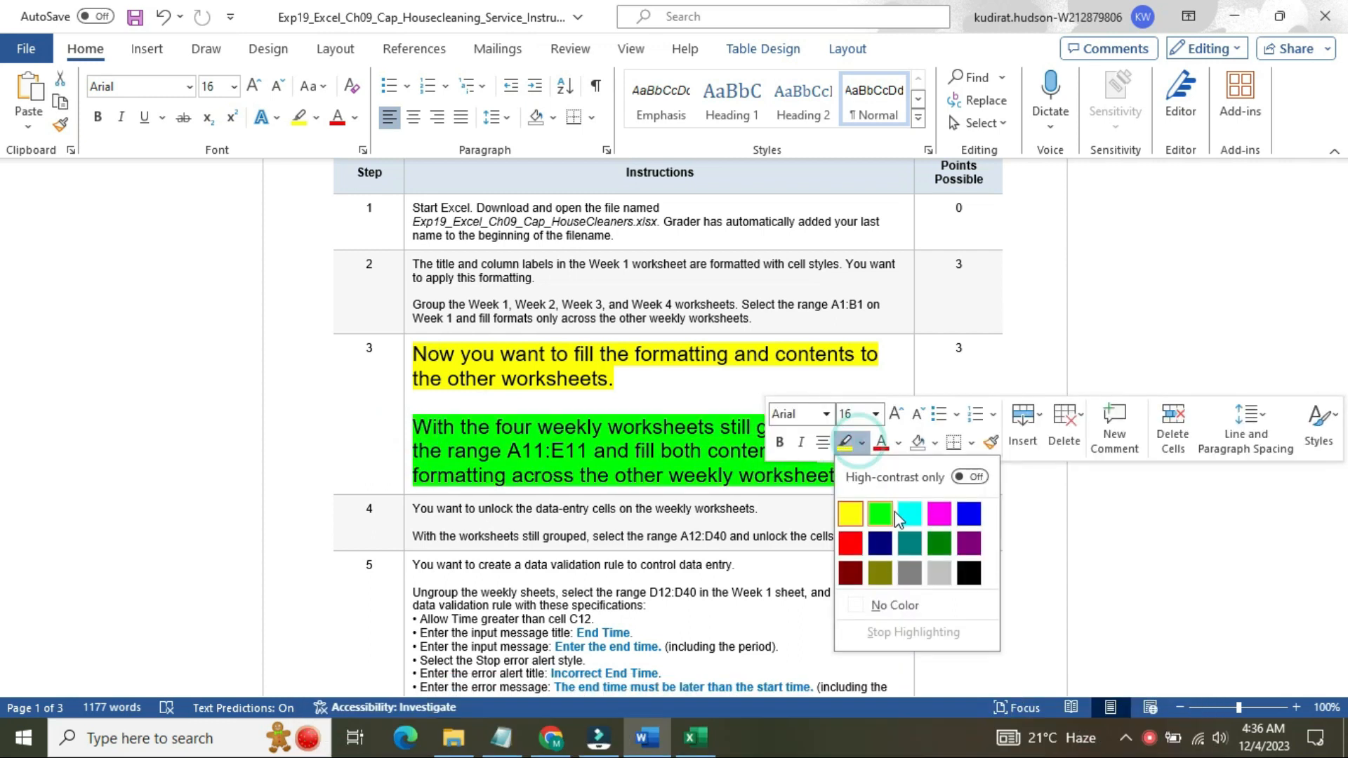
left_click(907, 514)
Mark the grouping phrase and cell range in Word's step 3, and select A11:E11 in the grouped Excel sheets with Week 4 displayed
left_click_drag(422, 425, 708, 428)
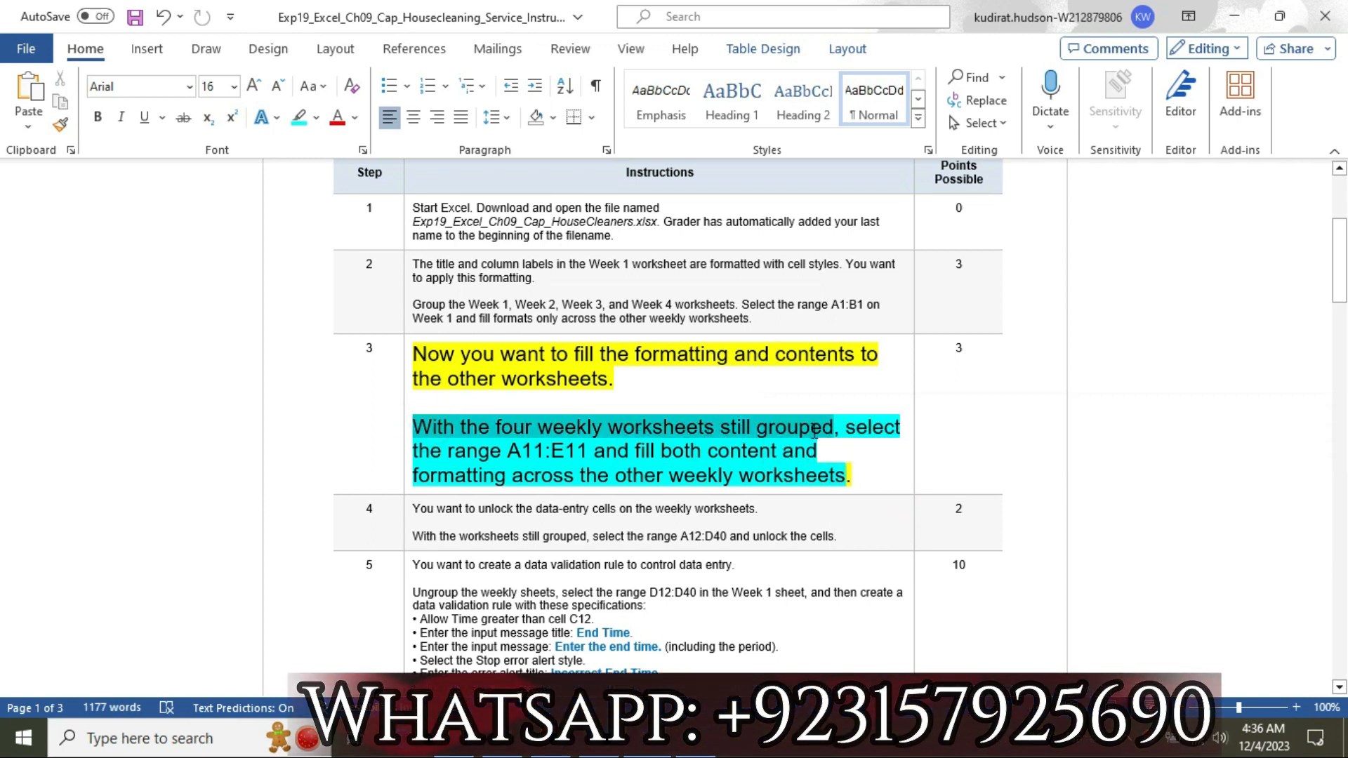
mouse_move(836, 432)
left_mouse_down()
mouse_move(875, 432)
mouse_move(846, 428)
left_mouse_up()
left_click_drag(509, 451, 581, 457)
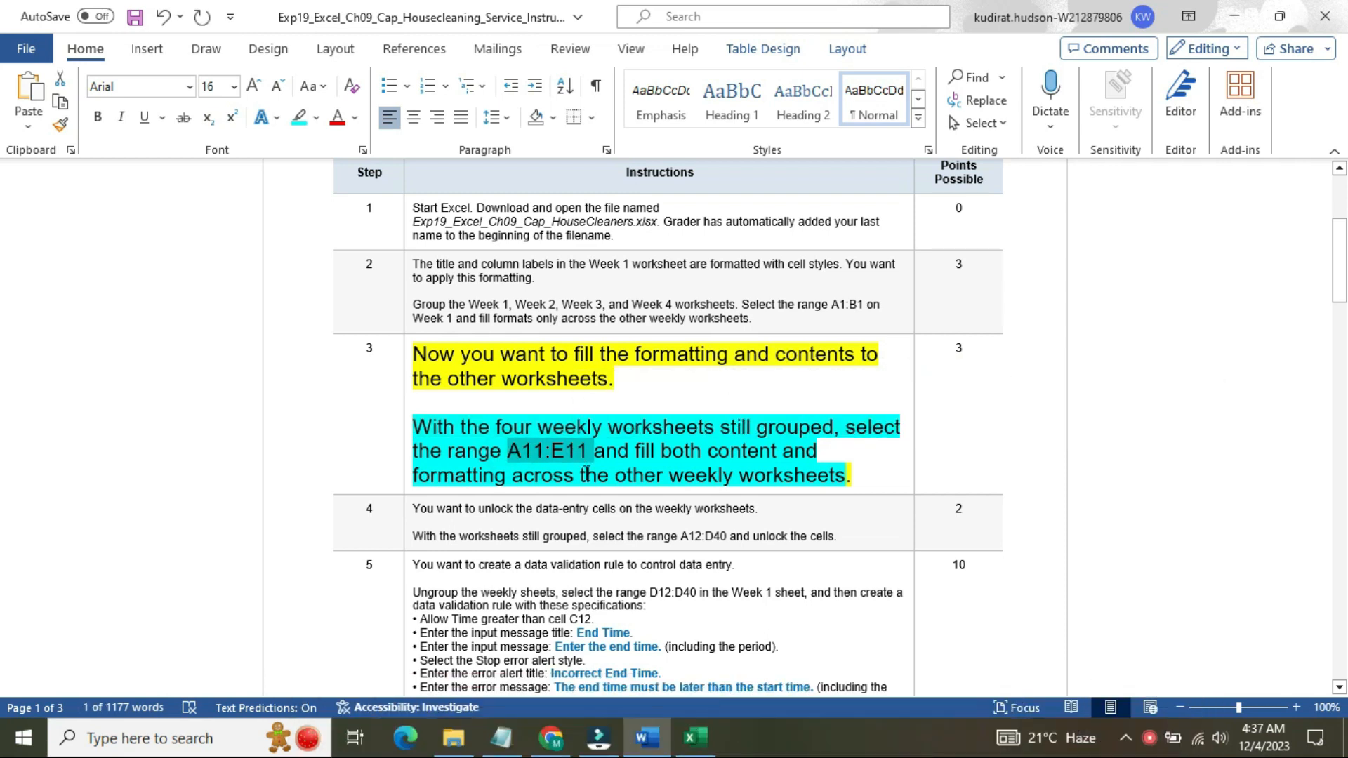
left_click(694, 744)
left_click(340, 680)
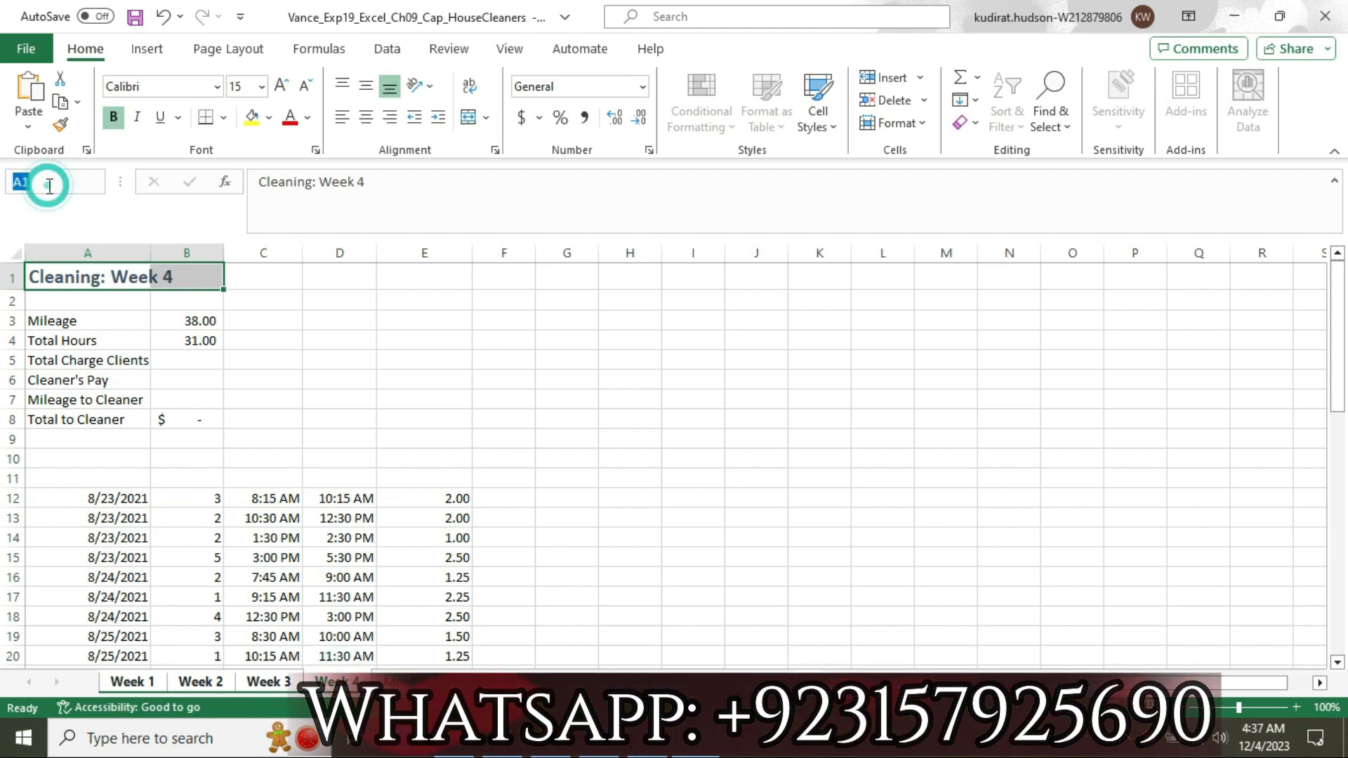
type("A11:E11")
key("Return")
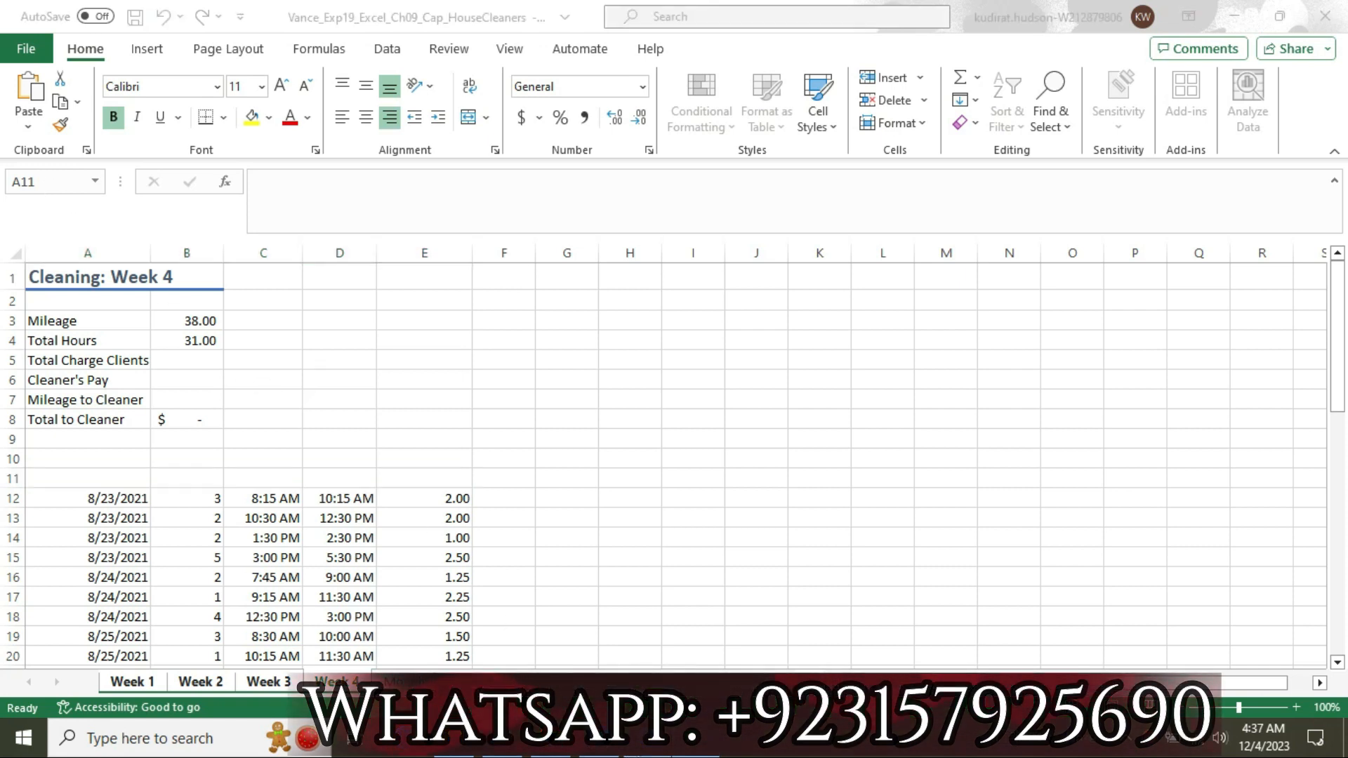
Mark the fill instruction in Word's step 3, and fill all contents and formats of A11:E11 across the grouped weekly worksheets in Excel
left_click(644, 737)
left_click_drag(640, 451, 670, 469)
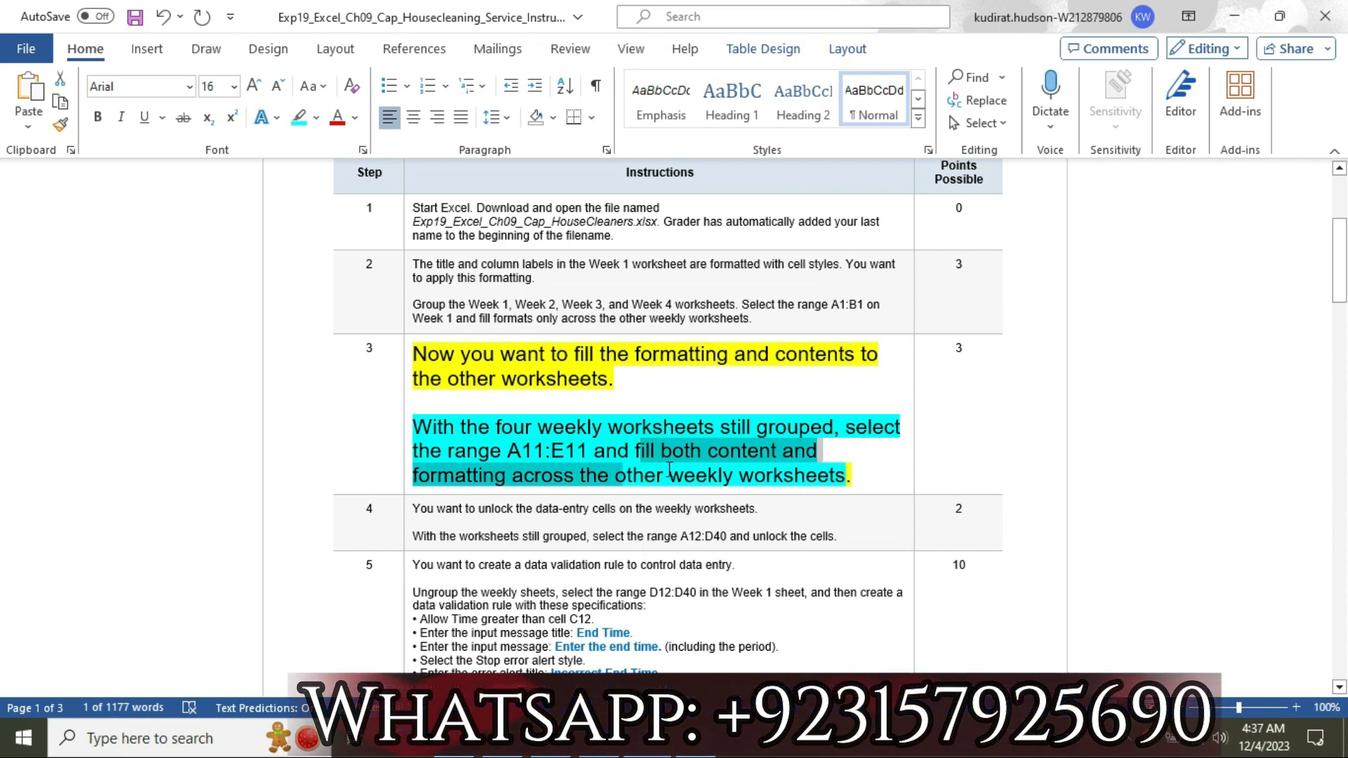
left_click_drag(875, 479, 871, 490)
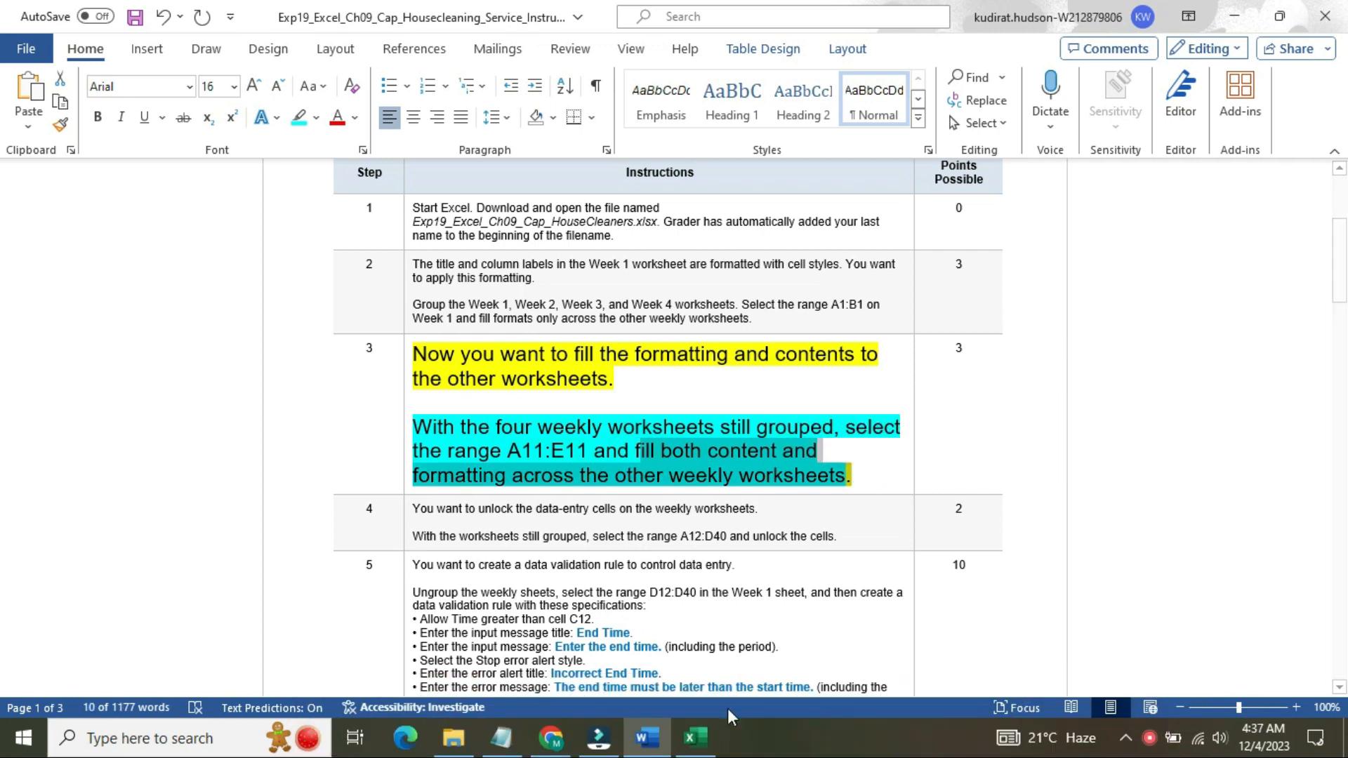
left_click(711, 741)
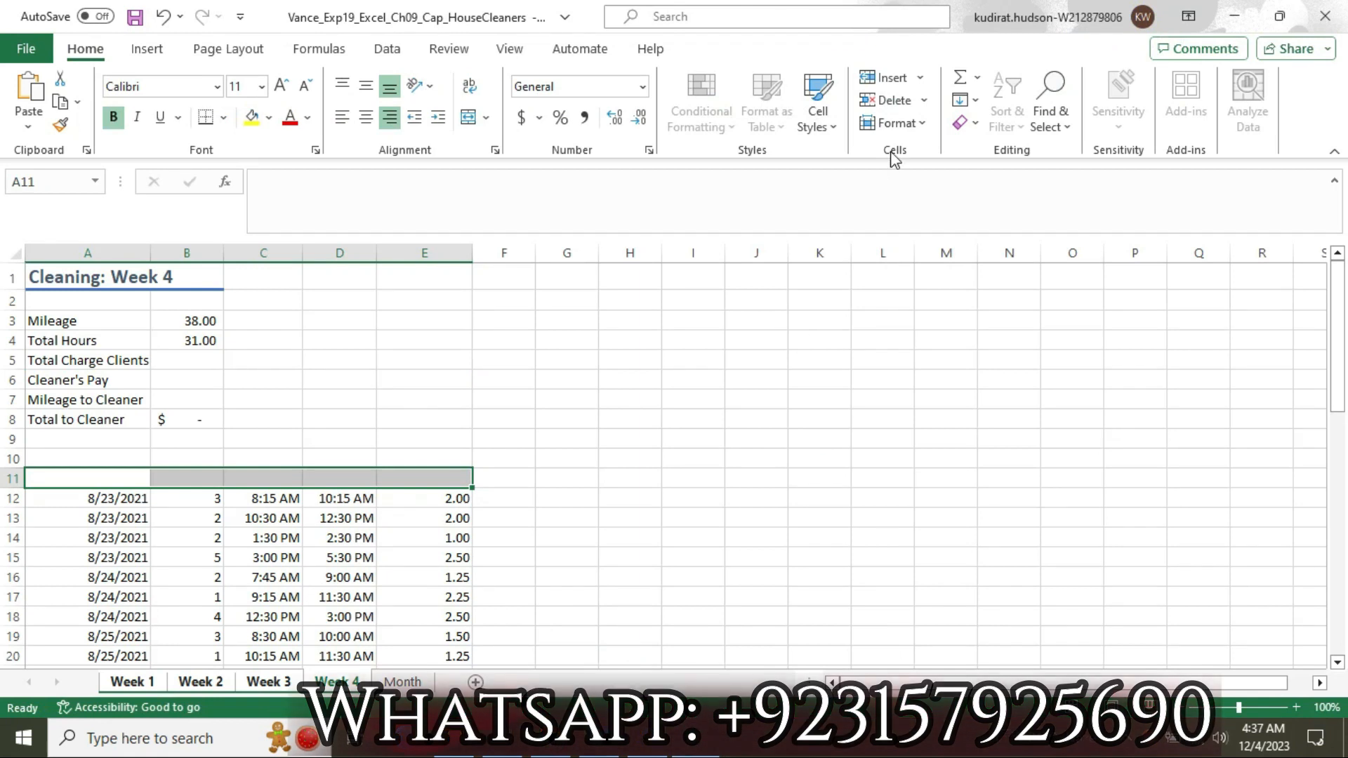
left_click(975, 99)
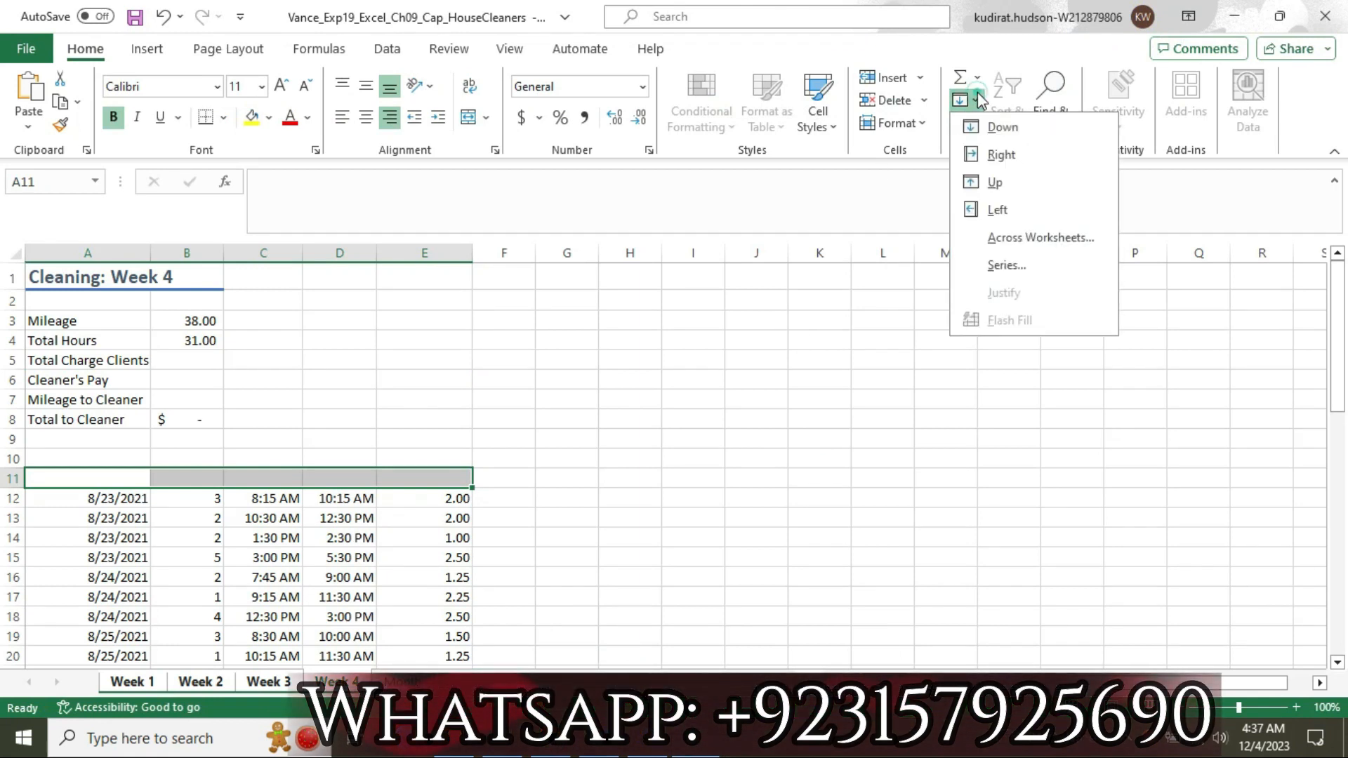
left_click(991, 236)
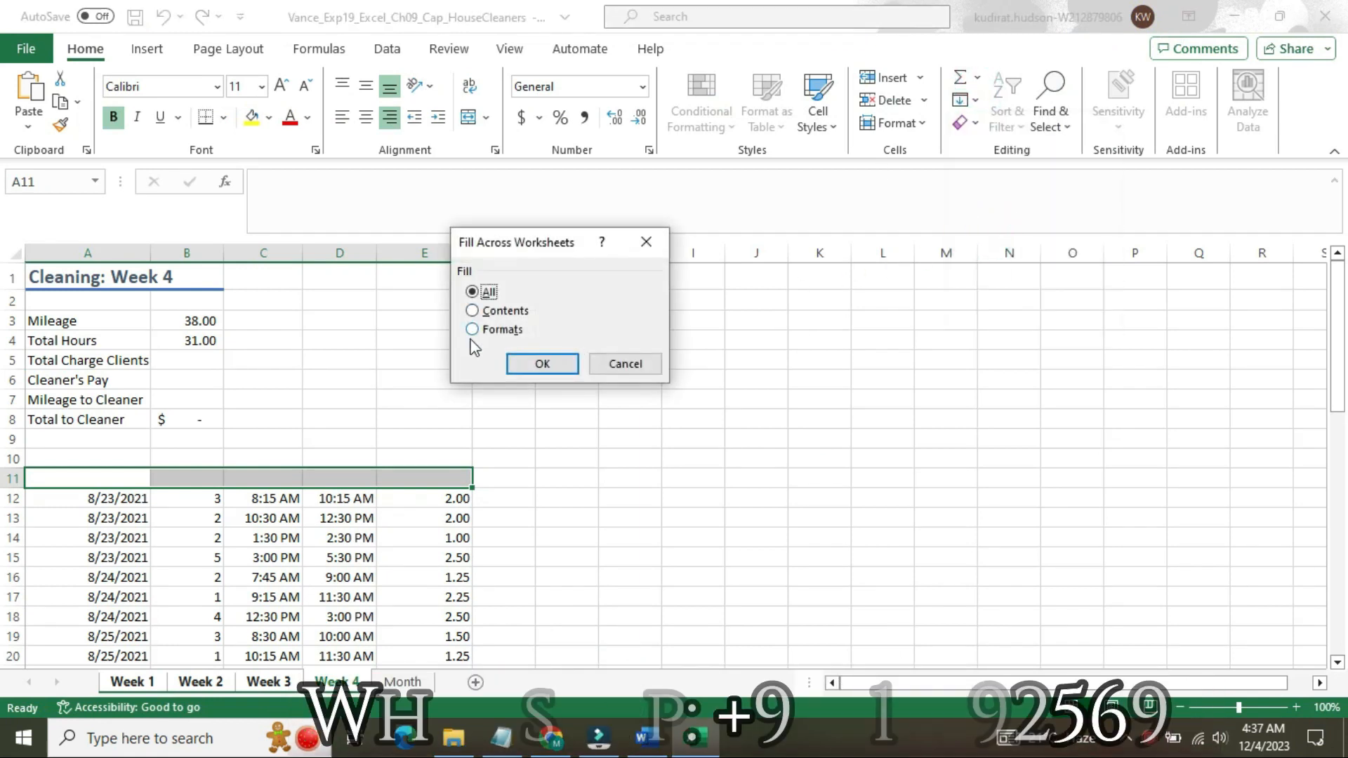
left_click(471, 290)
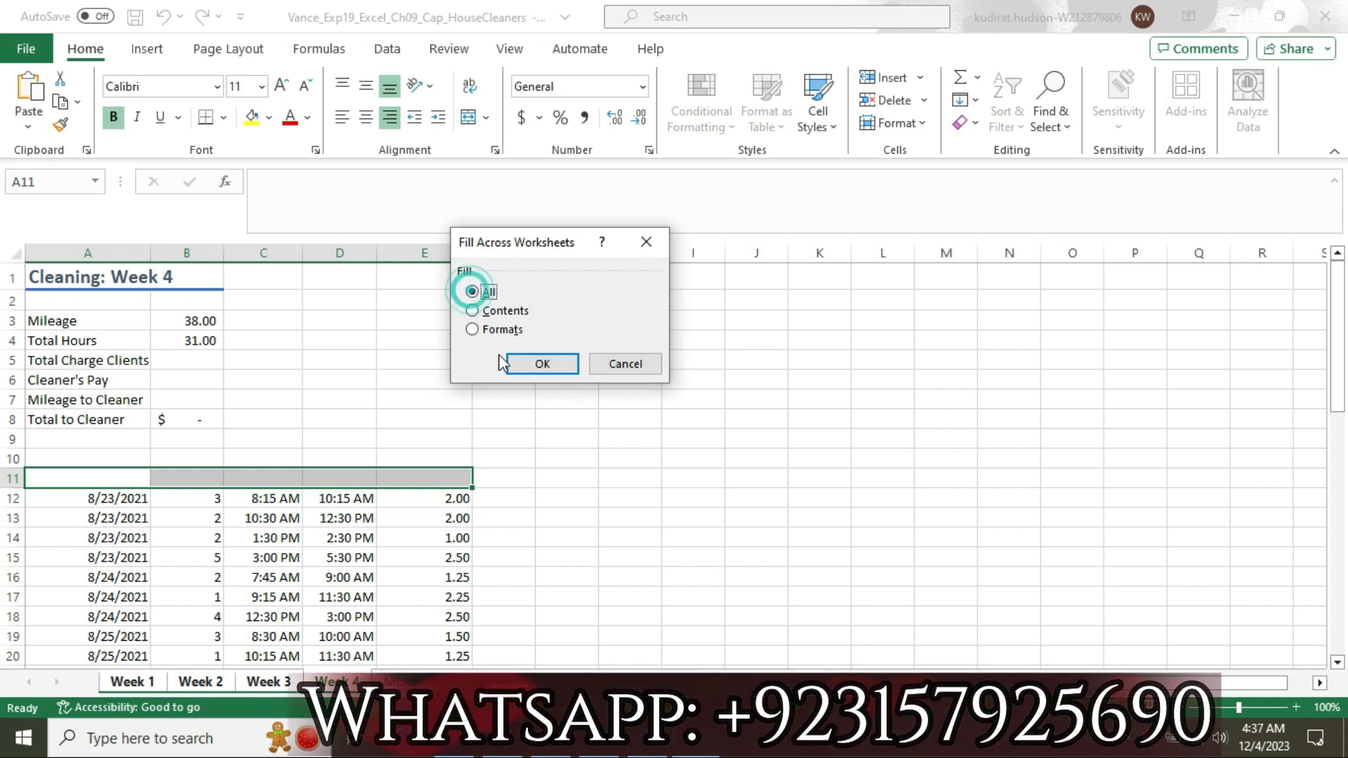
left_click(542, 365)
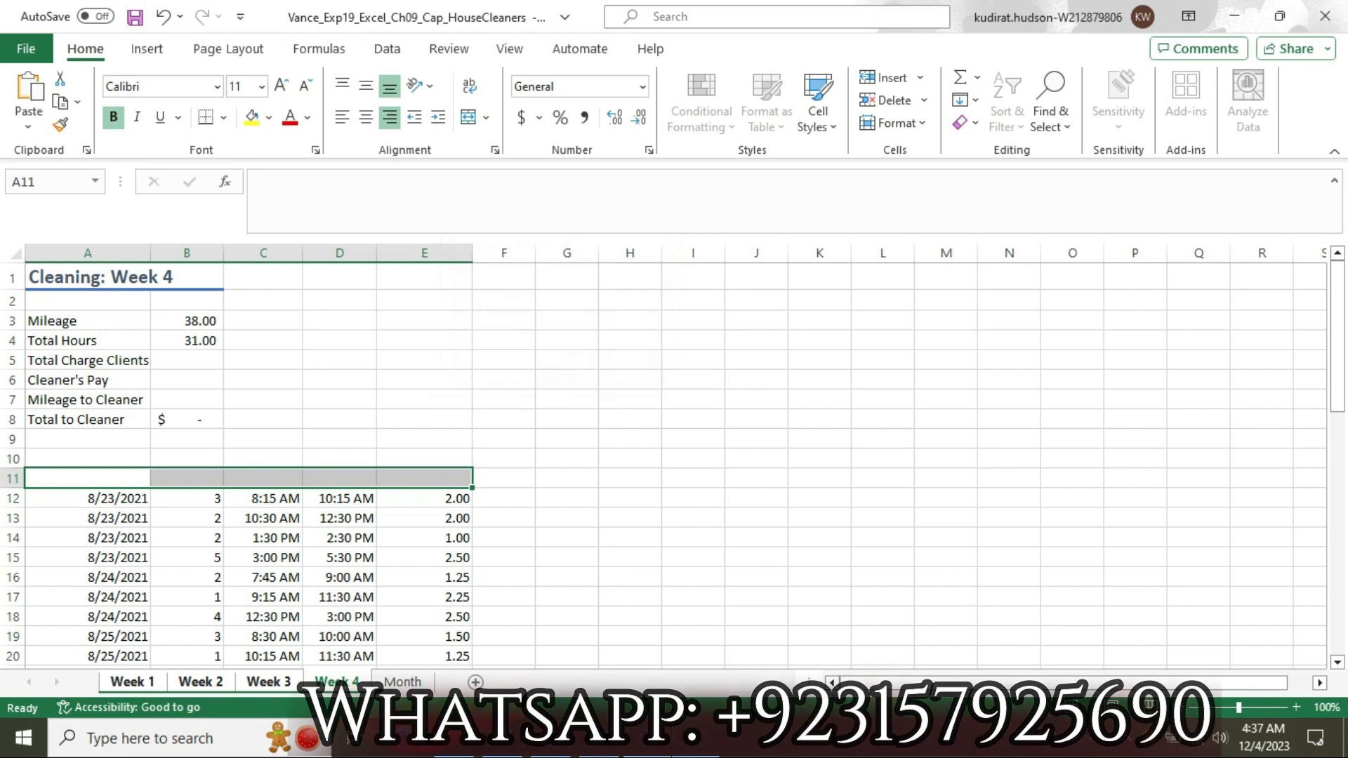
Switch to the Word instructions, reset the step 3 text to 9 pt and remove its highlighting
key("alt+Tab")
right_click(416, 370)
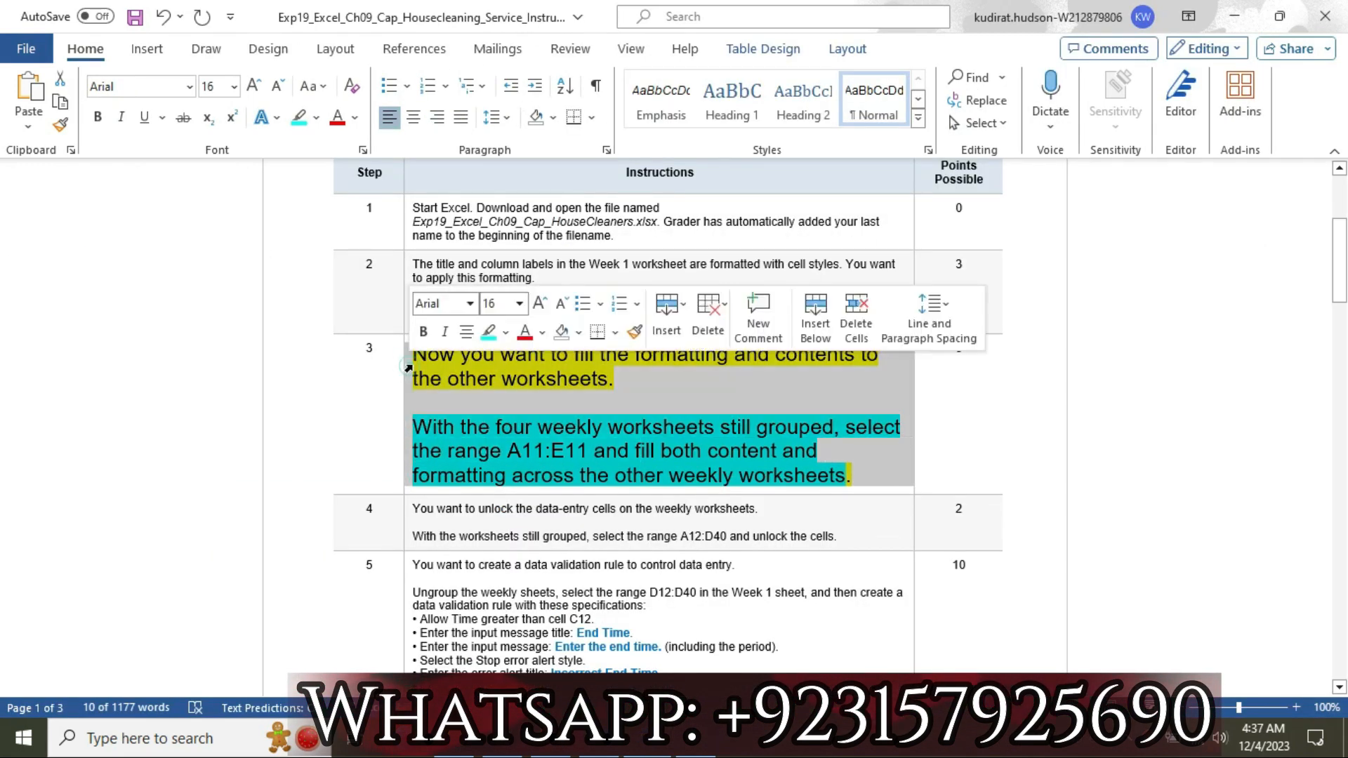
left_click(520, 304)
left_click(514, 357)
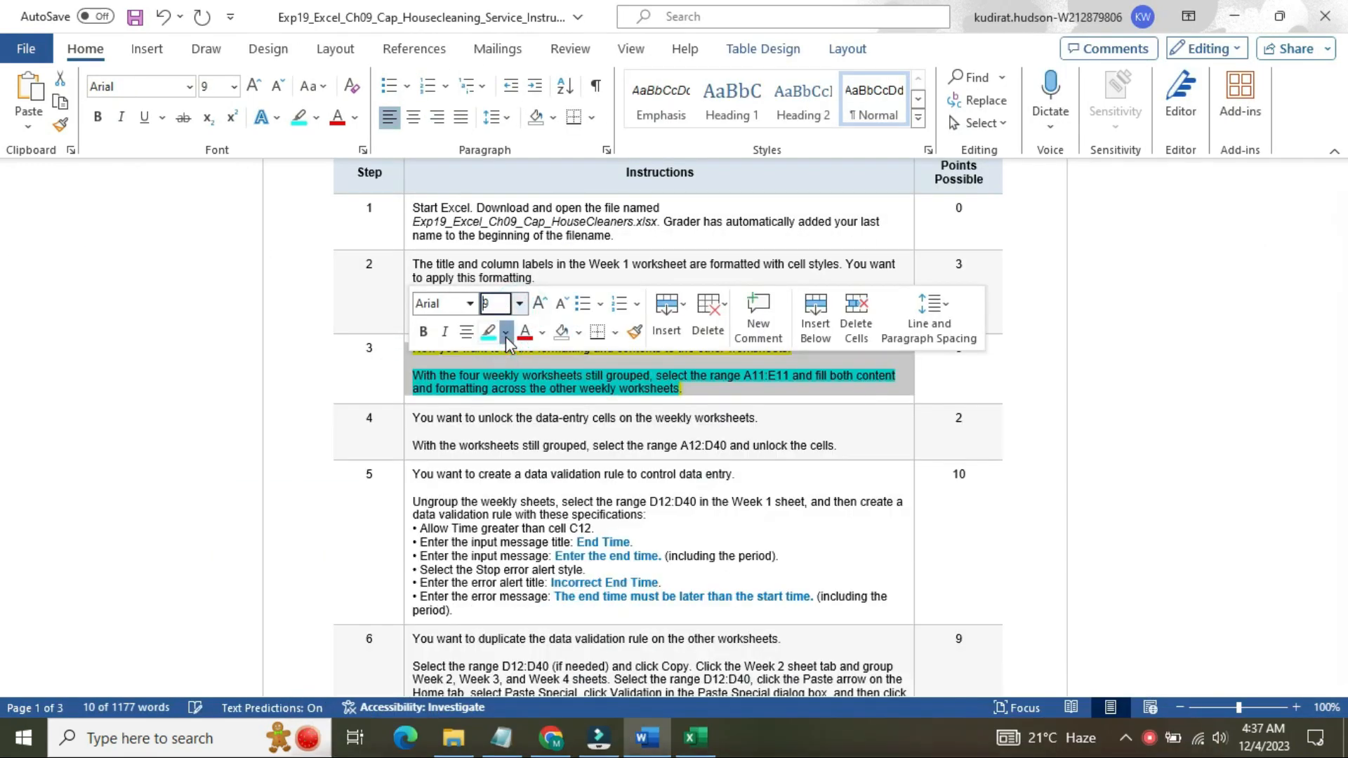
left_click(512, 332)
left_click(527, 491)
left_click(787, 481)
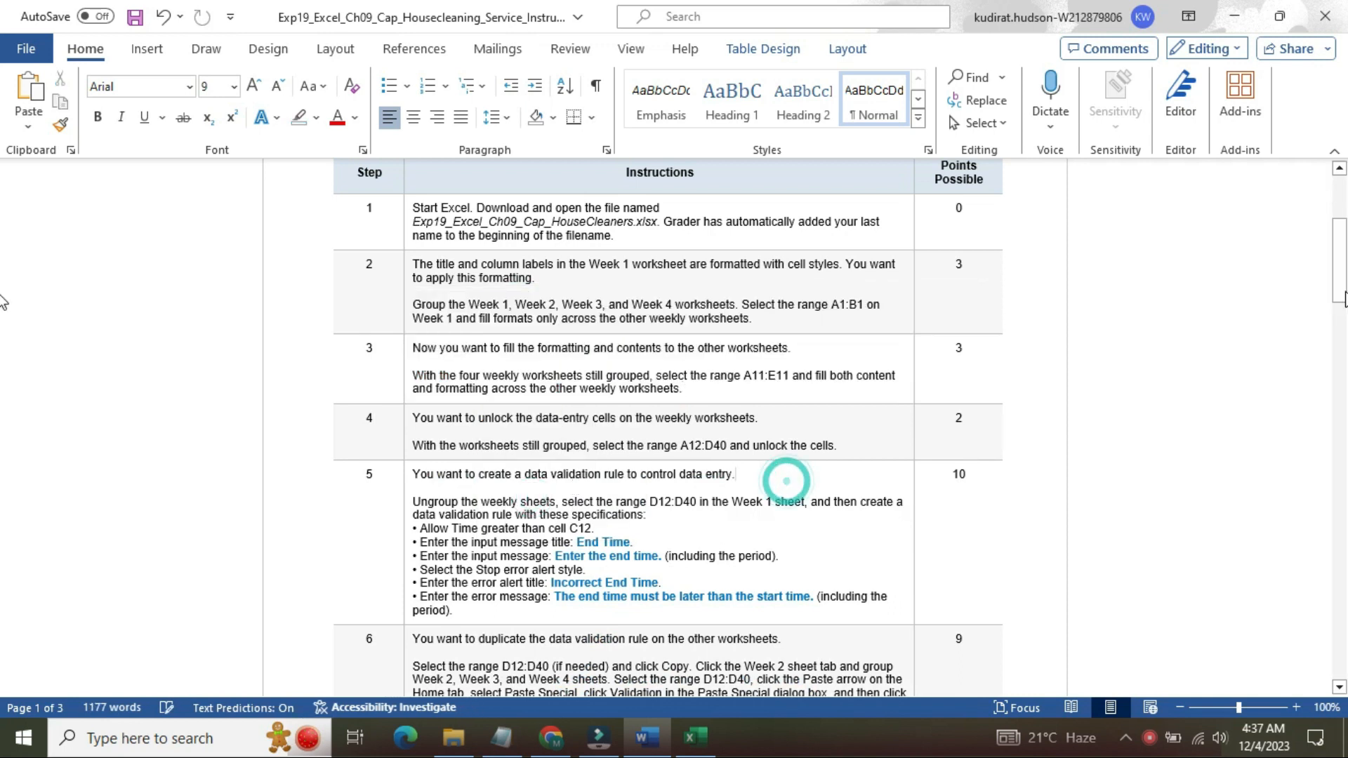
Enlarge the step 4 instructions to 16 pt and highlight them in yellow
left_click_drag(1342, 262, 1343, 295)
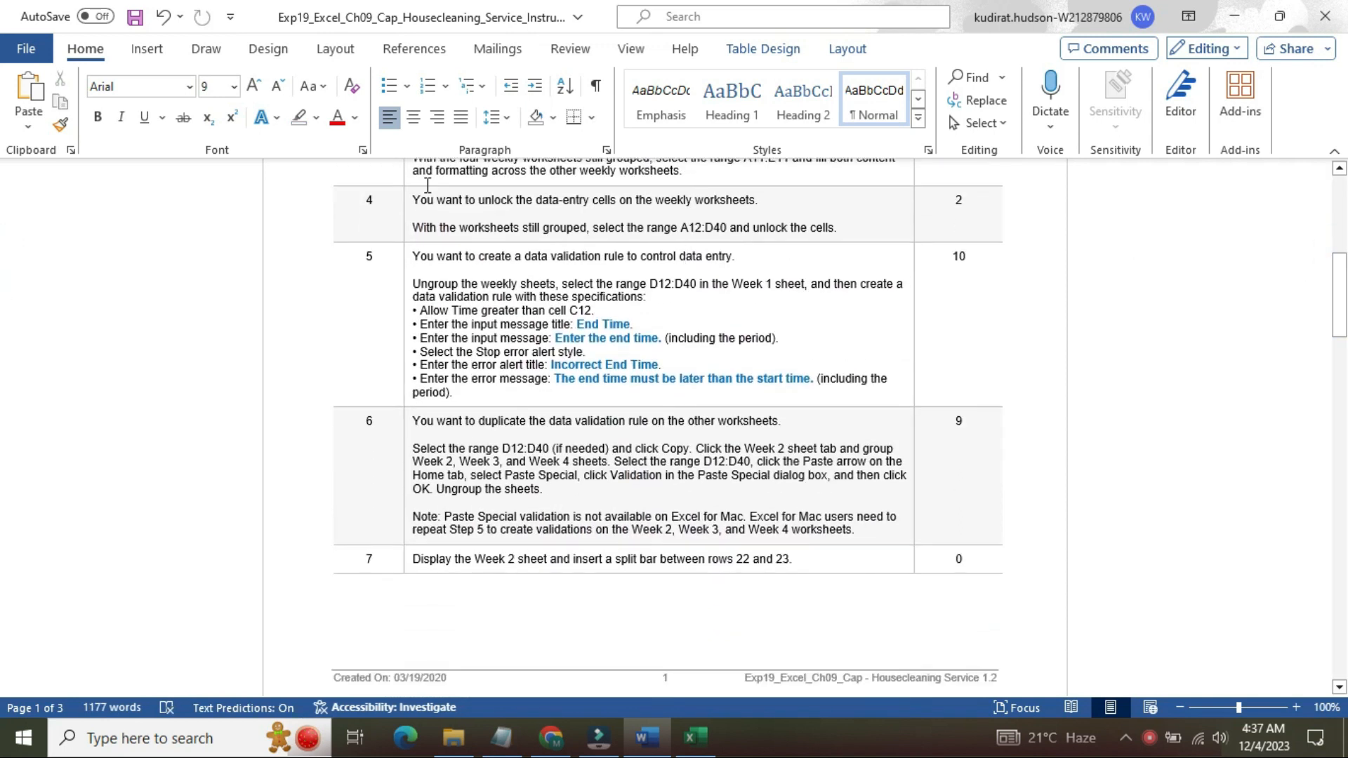
left_click(407, 205)
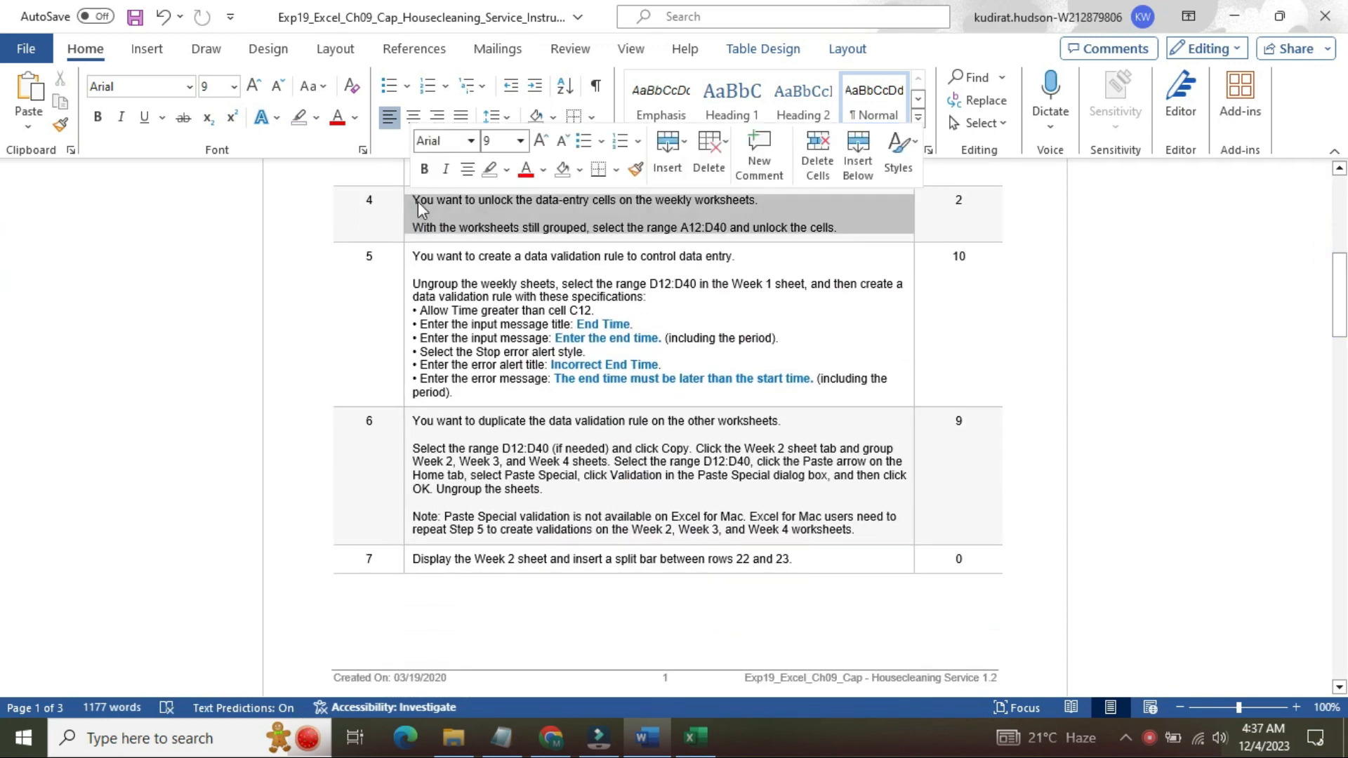
left_click(520, 141)
left_click(507, 292)
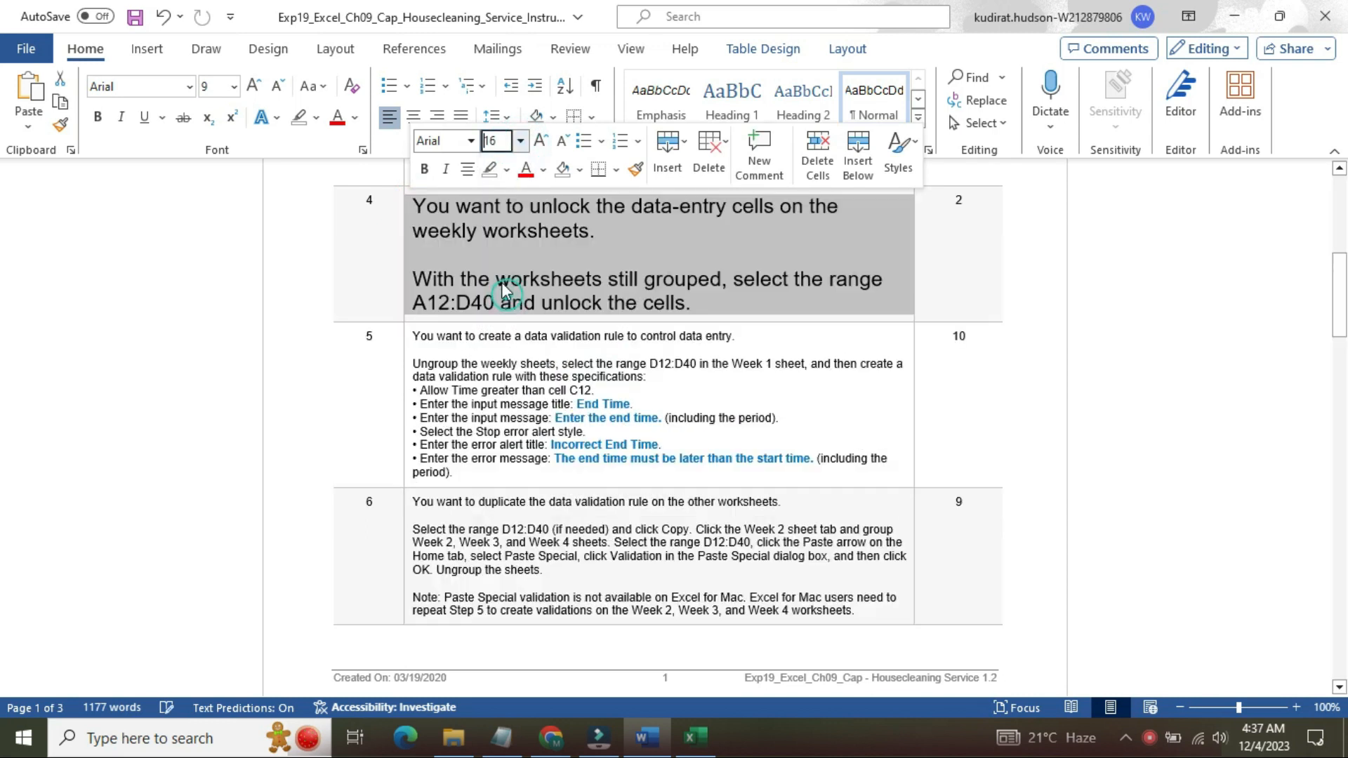
left_click(507, 169)
left_click(503, 233)
left_click(435, 205)
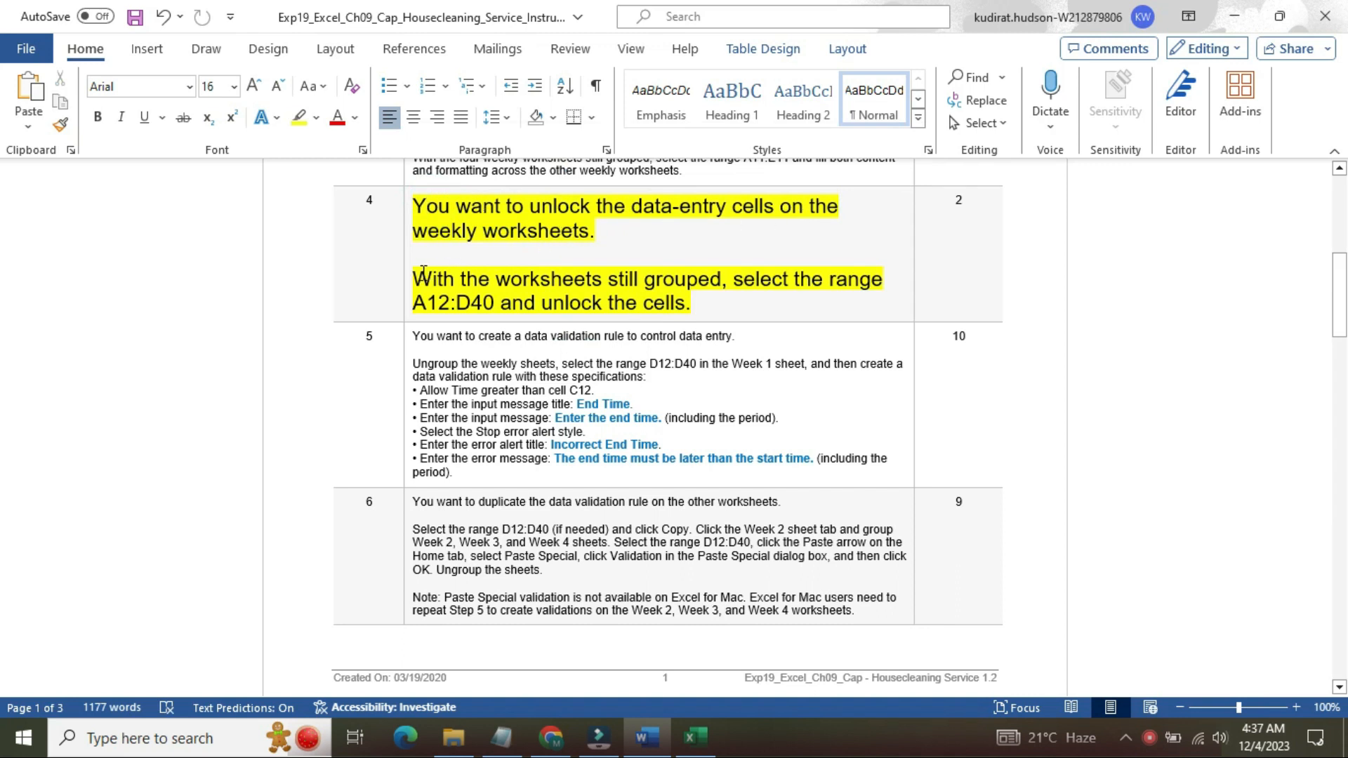
Change the highlight of the second paragraph in the step 4 instructions to turquoise
left_click_drag(518, 290, 700, 303)
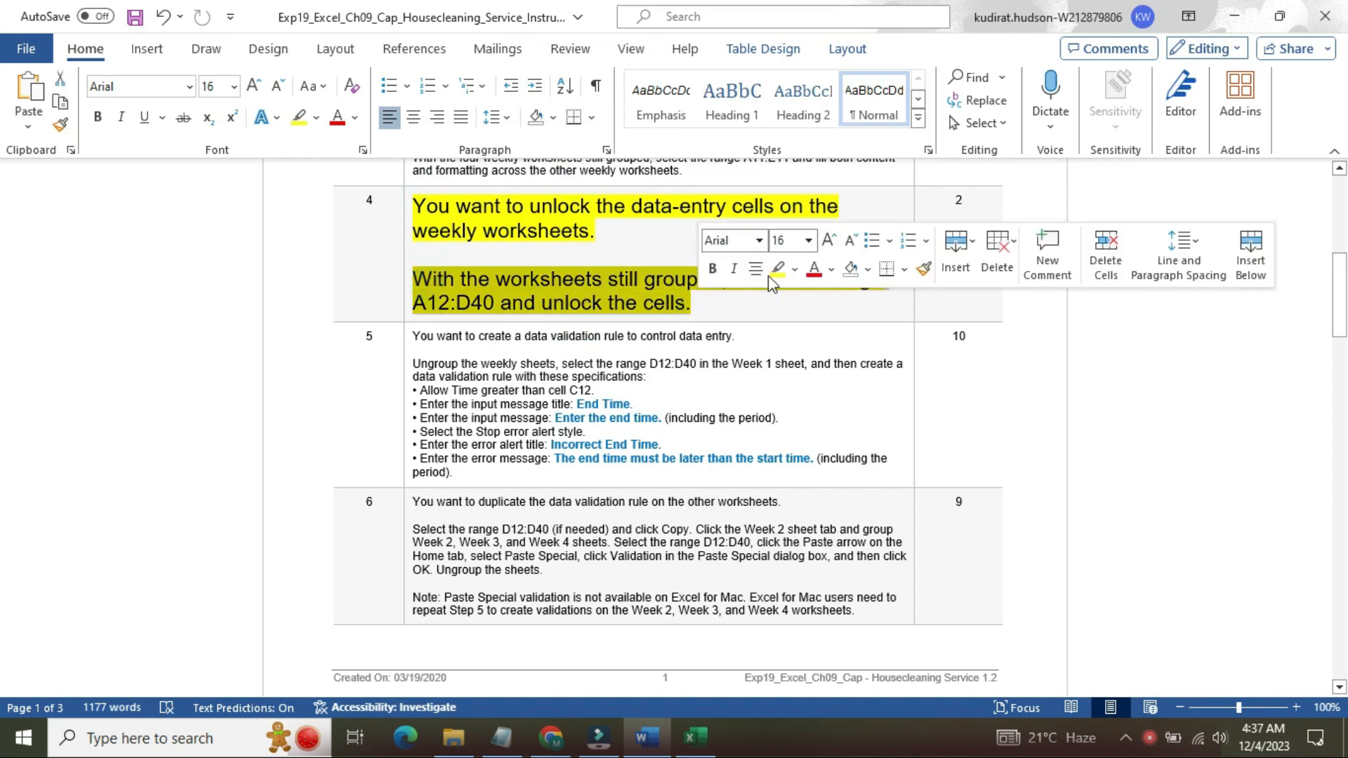
left_click(796, 270)
left_click(830, 339)
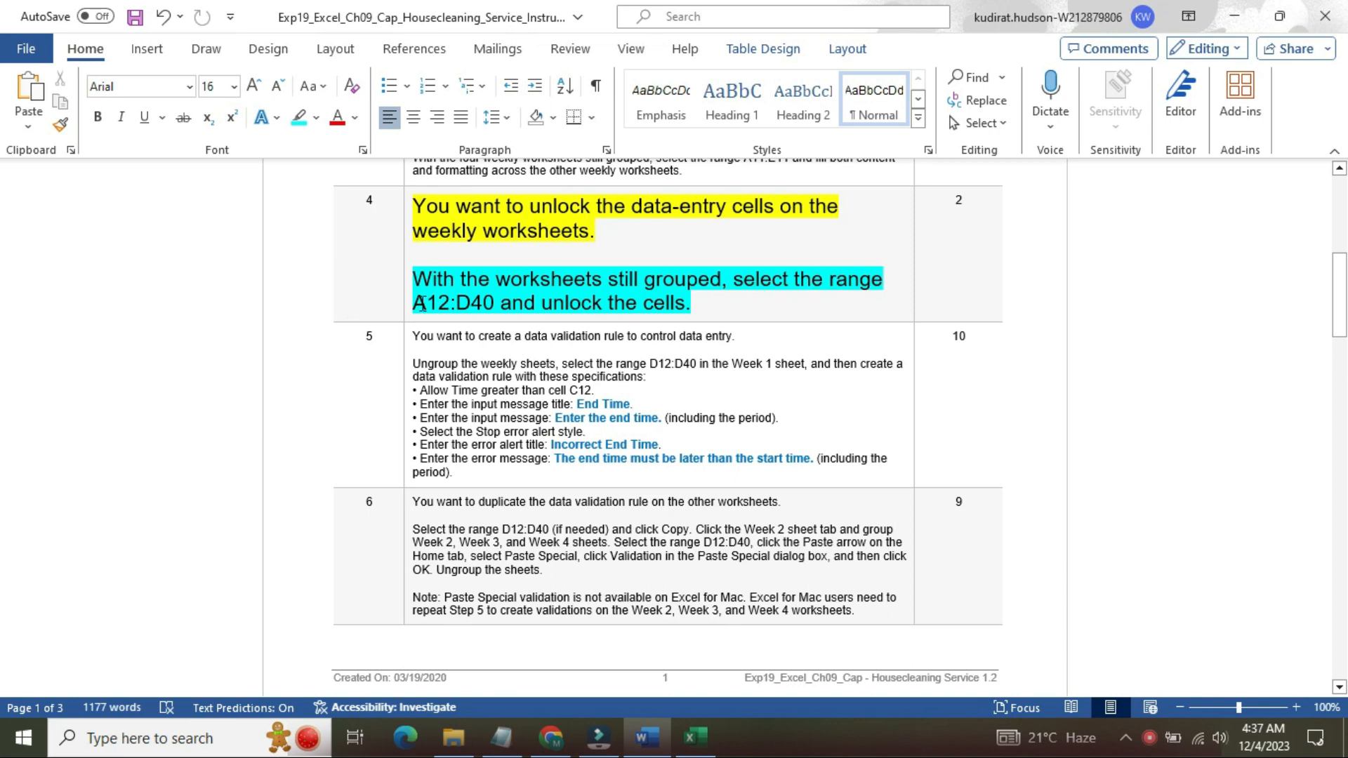
Copy the cell range from the step 4 instructions in Word, and use it to select A12:D40 in the grouped Excel worksheets
double_click(445, 304)
key("ctrl+c")
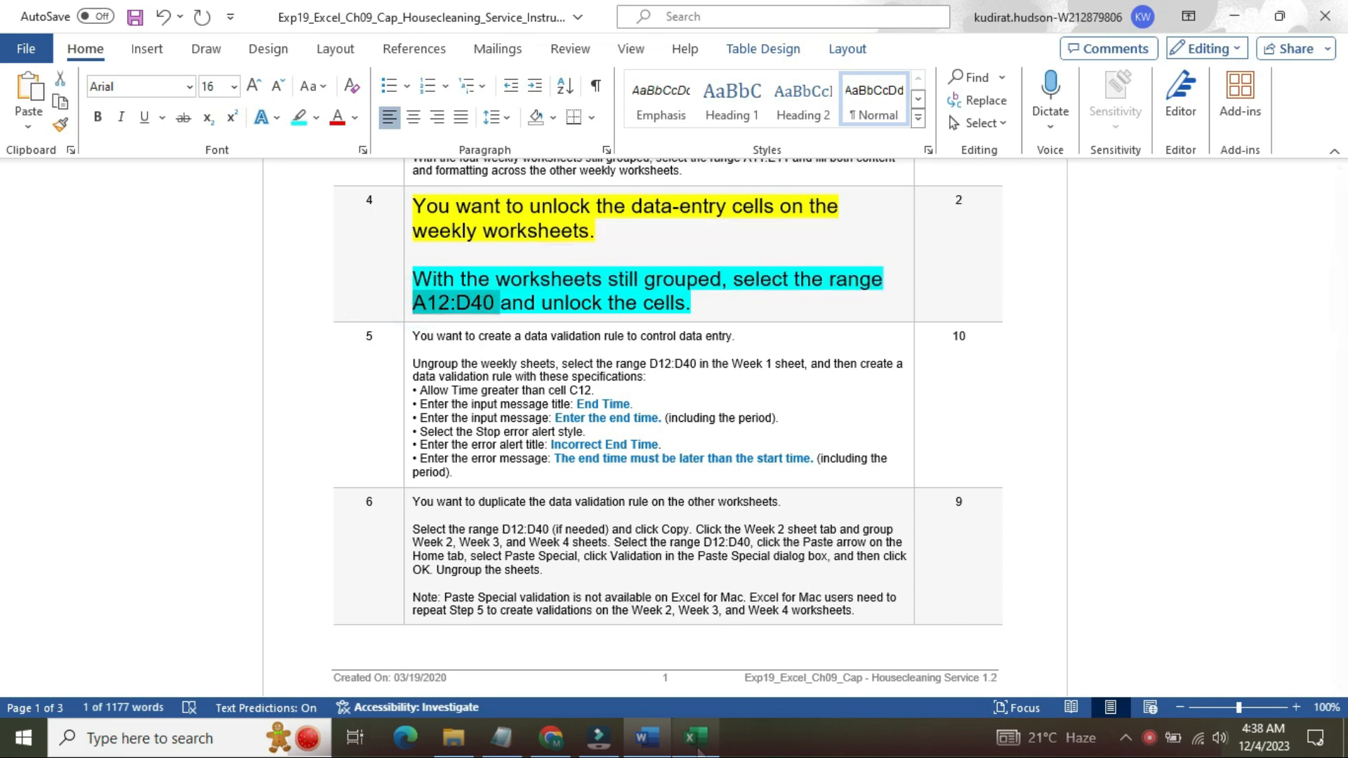
left_click(696, 737)
left_click(77, 175)
key("ctrl+v")
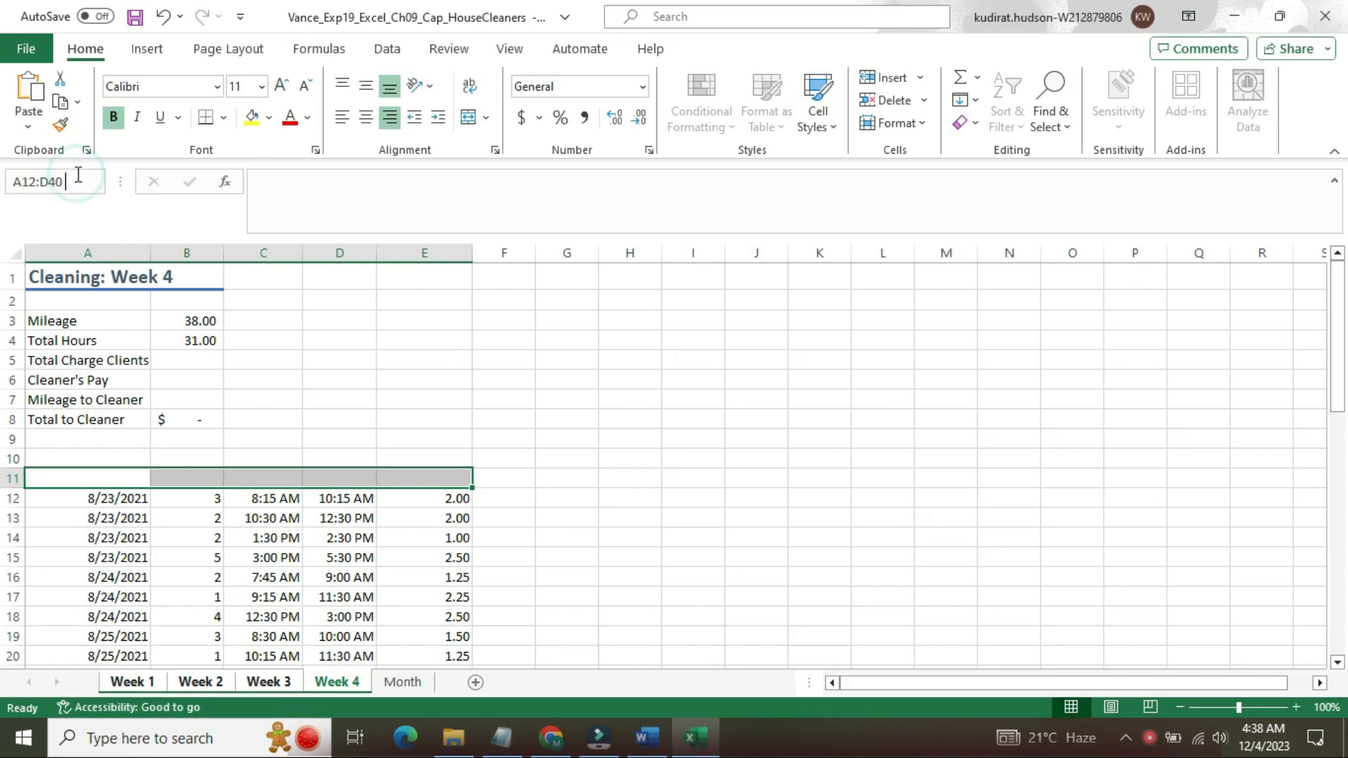
key("Return")
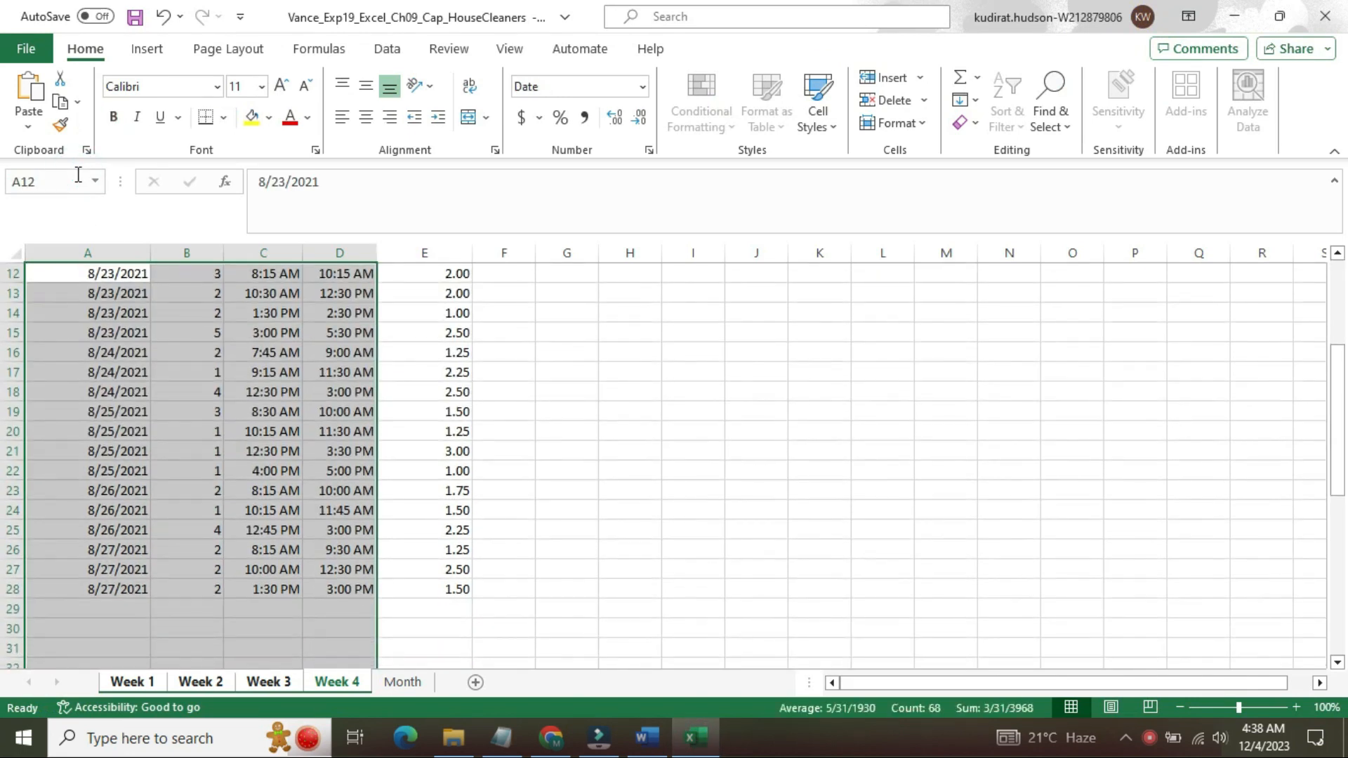
Unlock the selected data-entry cells A12:D40 on the grouped weekly worksheets through their cell protection format
right_click(179, 327)
left_click(294, 612)
left_click_drag(446, 251, 874, 177)
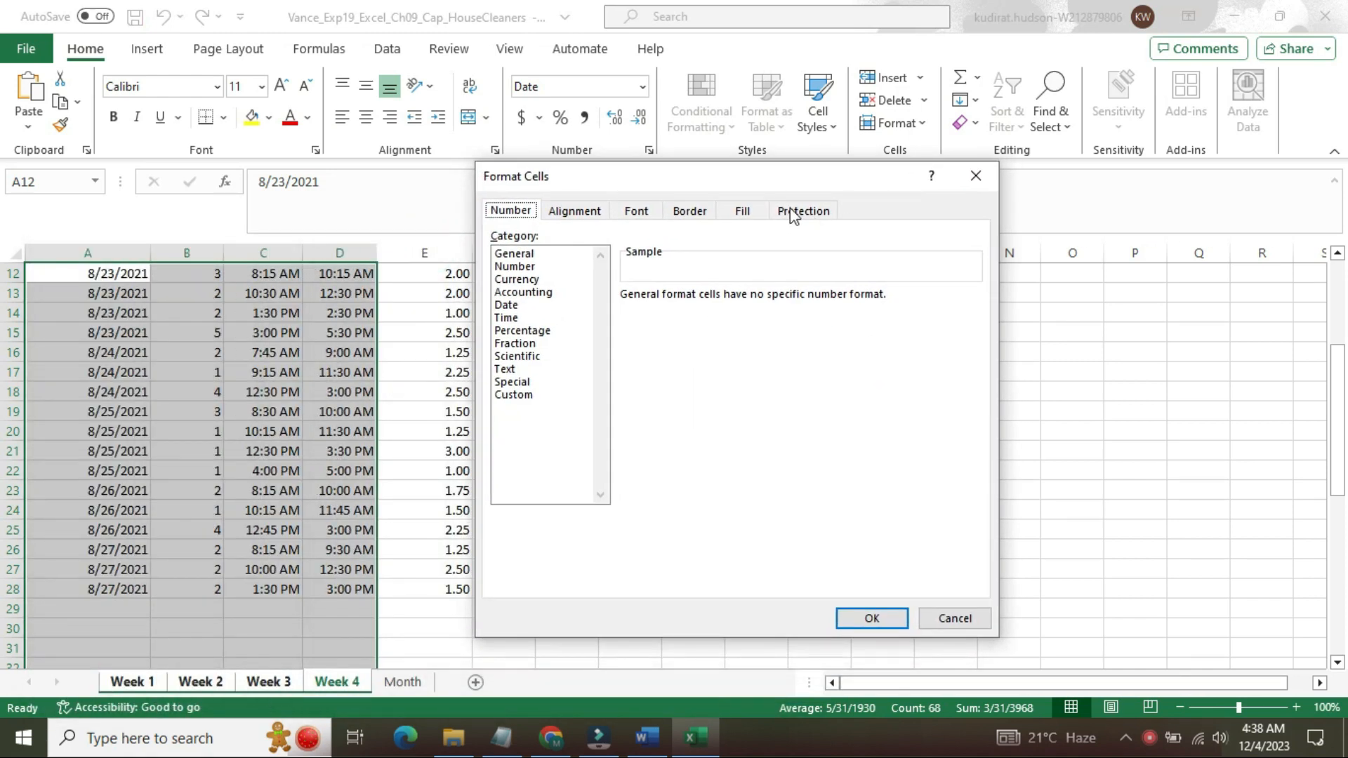
left_click(794, 212)
left_click(497, 239)
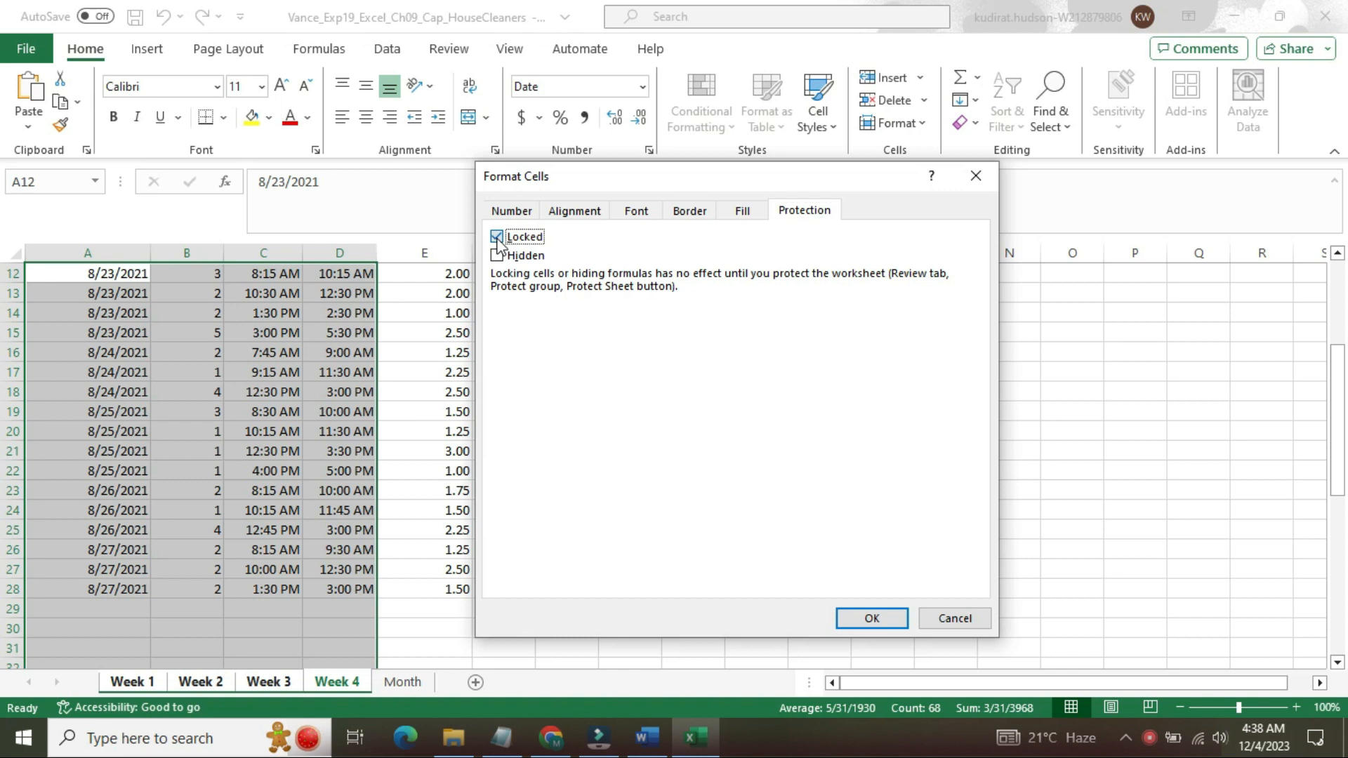
left_click(870, 617)
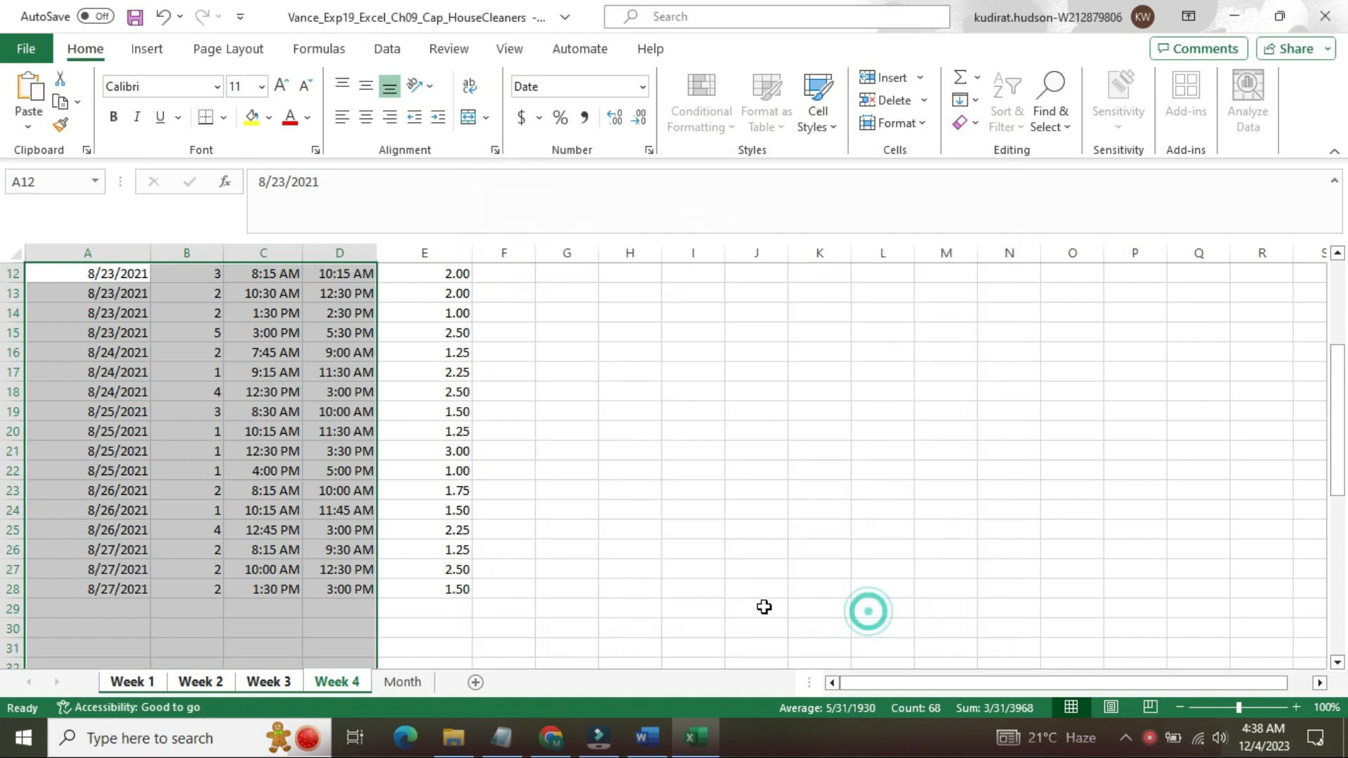
Switch to Word and return the step 4 instructions to 9 pt with no highlight
left_click(590, 606)
left_click(641, 736)
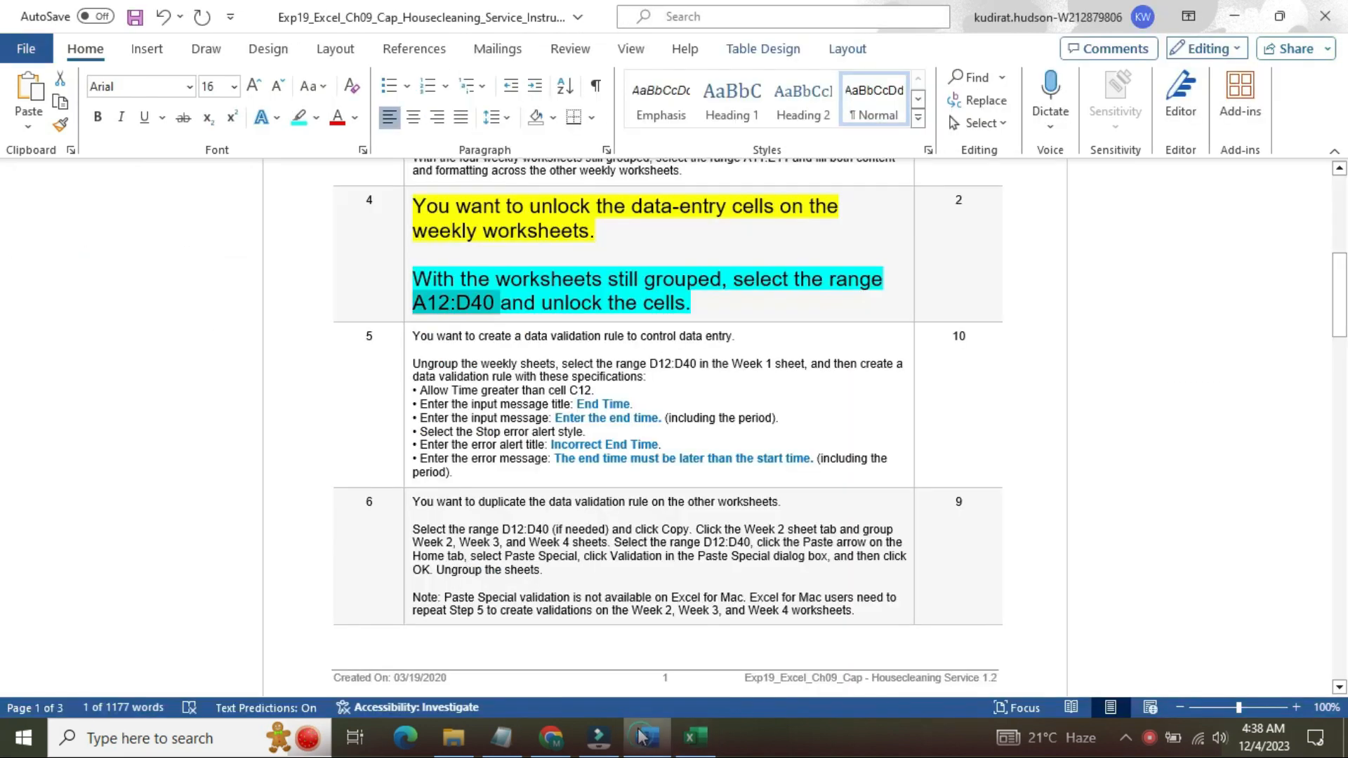
left_click(405, 301)
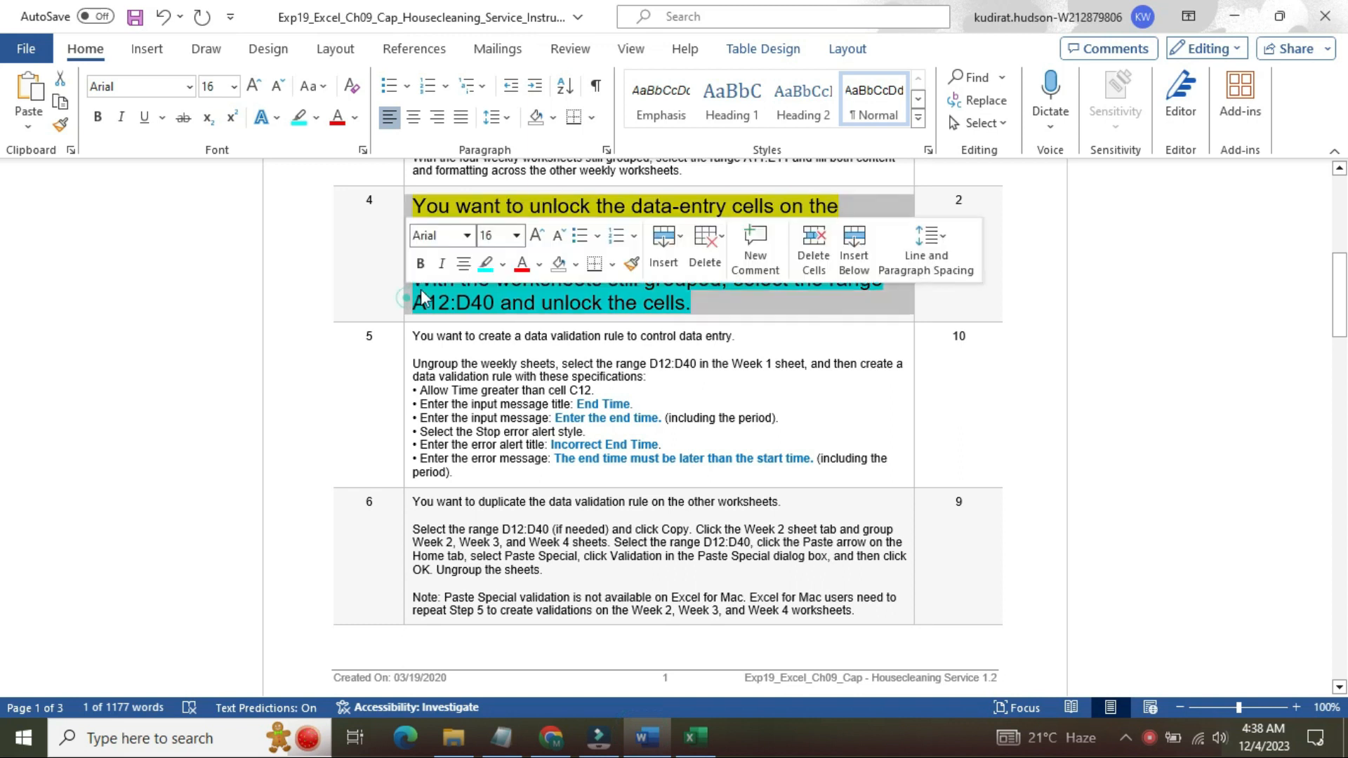
left_click(516, 235)
left_click(502, 273)
left_click(503, 271)
left_click(527, 424)
left_click(490, 372)
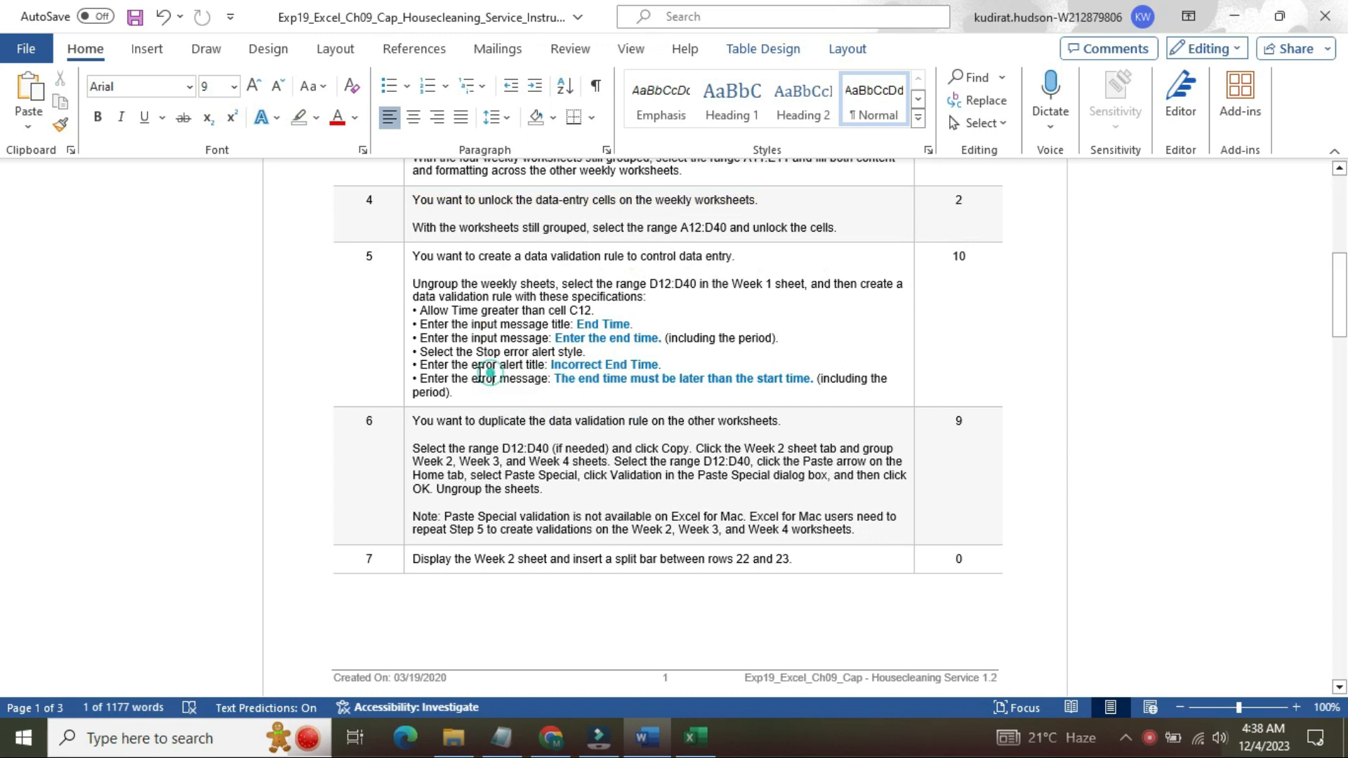
Enlarge the step 5 instructions to 16 pt and highlight them in yellow
left_click(400, 340)
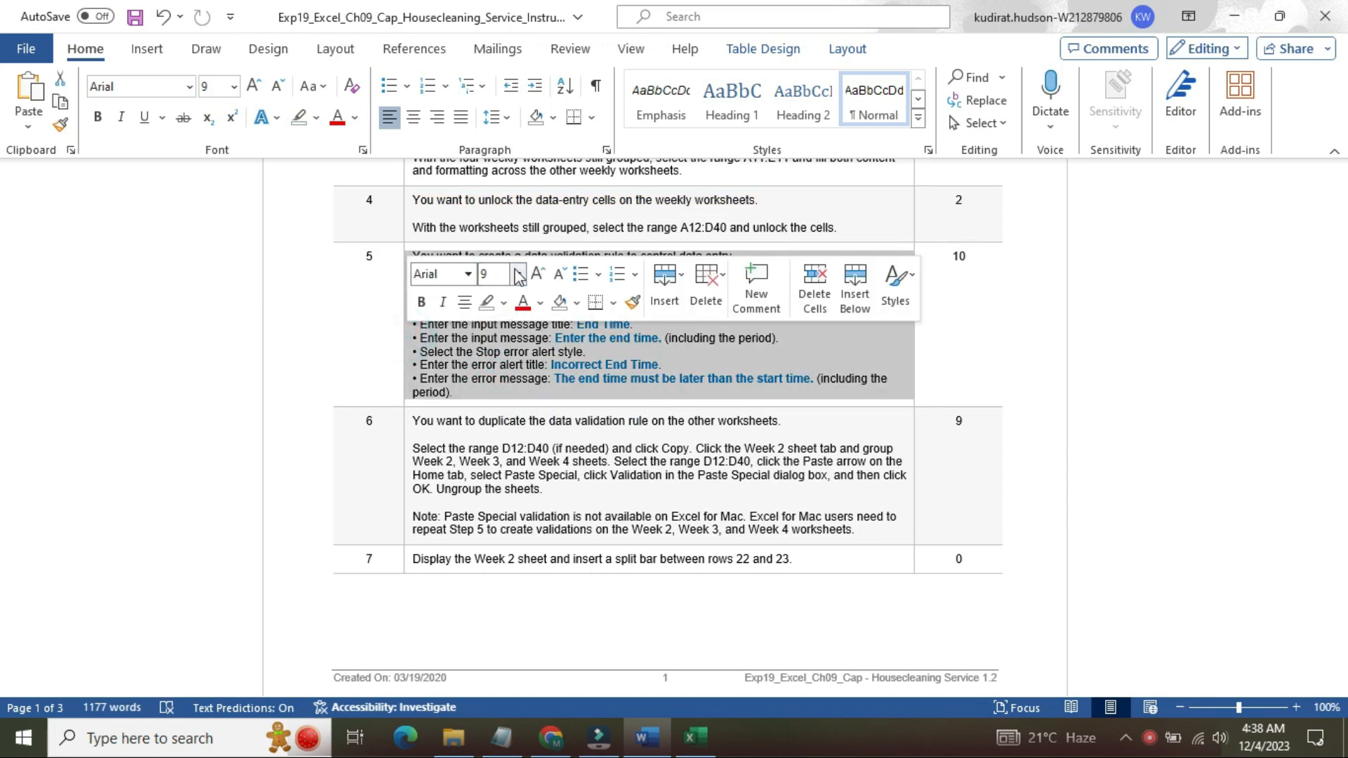
left_click(517, 274)
left_click(509, 441)
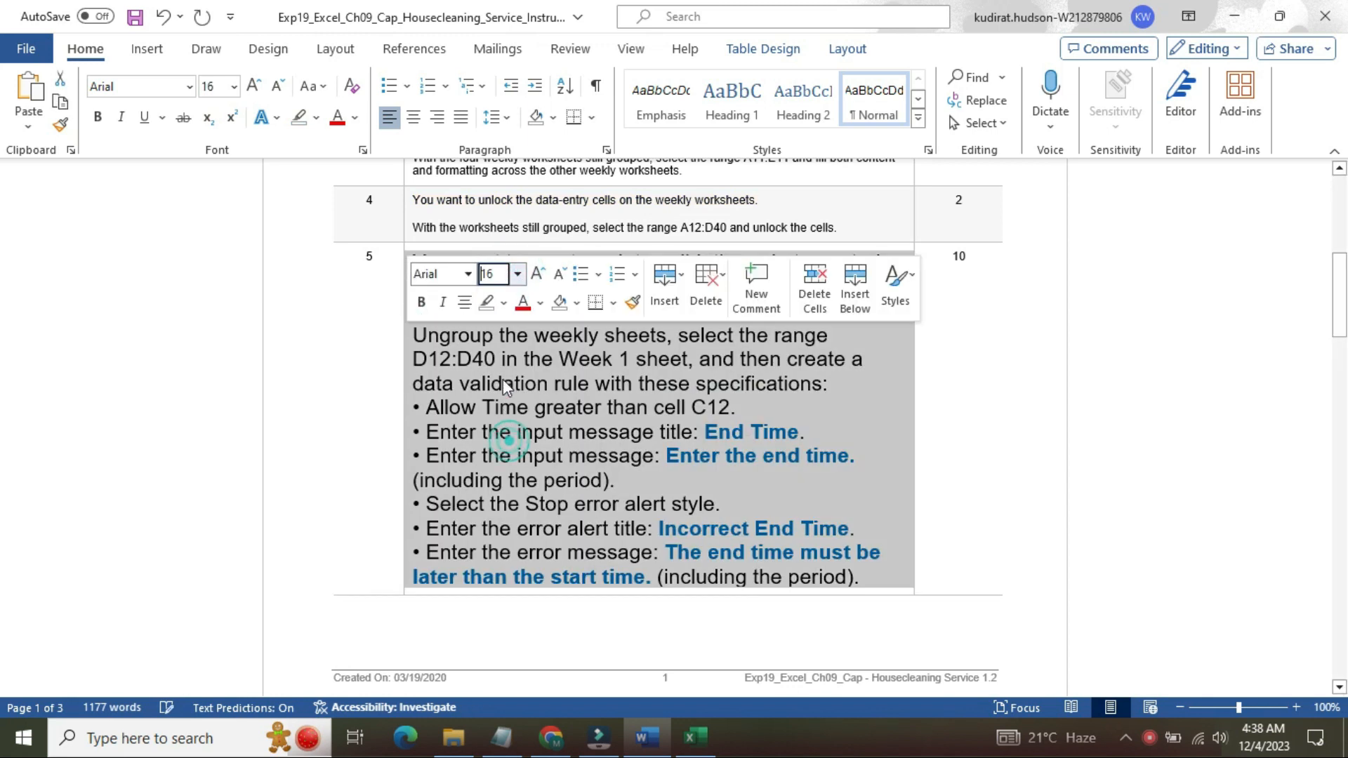
left_click(504, 303)
left_click(491, 358)
left_click(445, 318)
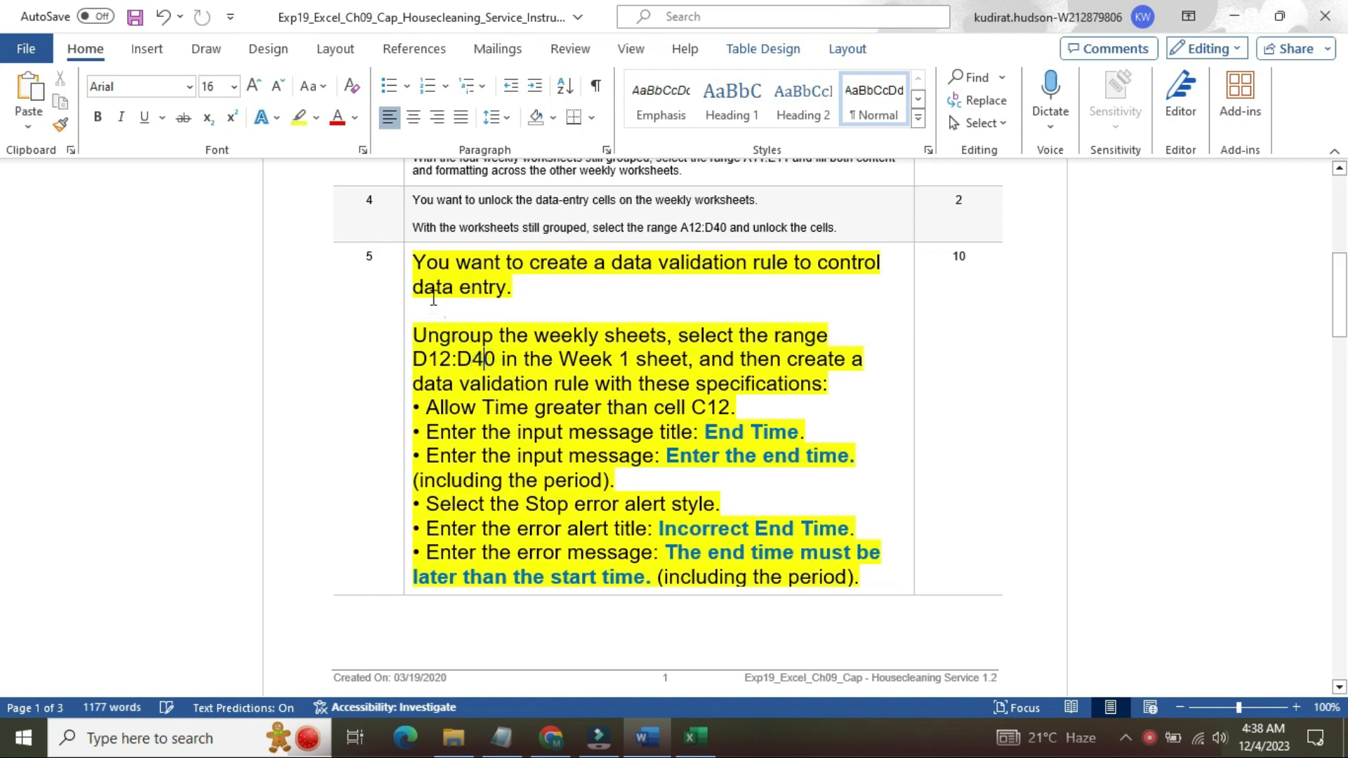
Change the highlight of the step 5 instructions to turquoise from "Ungroup the weekly sheets" through the last bullet
left_click(426, 264)
left_click_drag(422, 334, 882, 577)
left_click(865, 543)
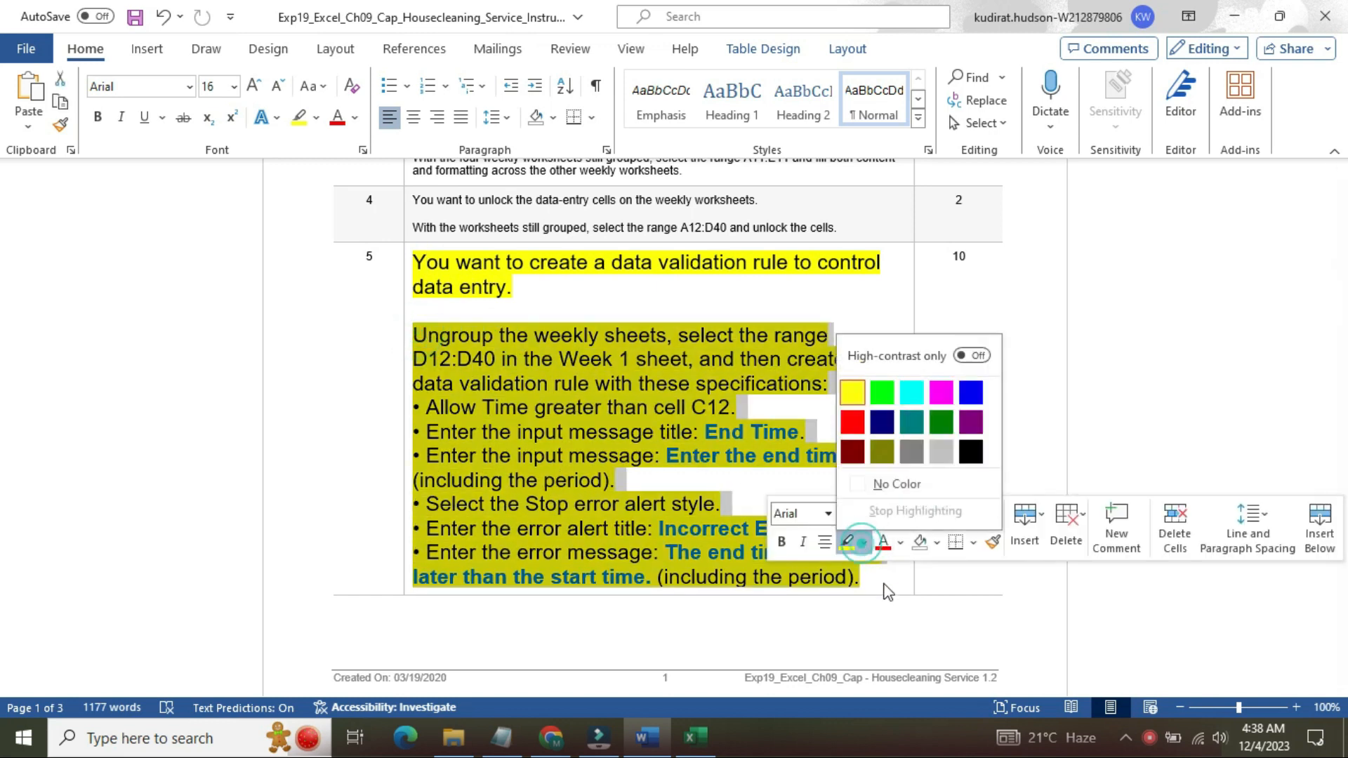
left_click(911, 392)
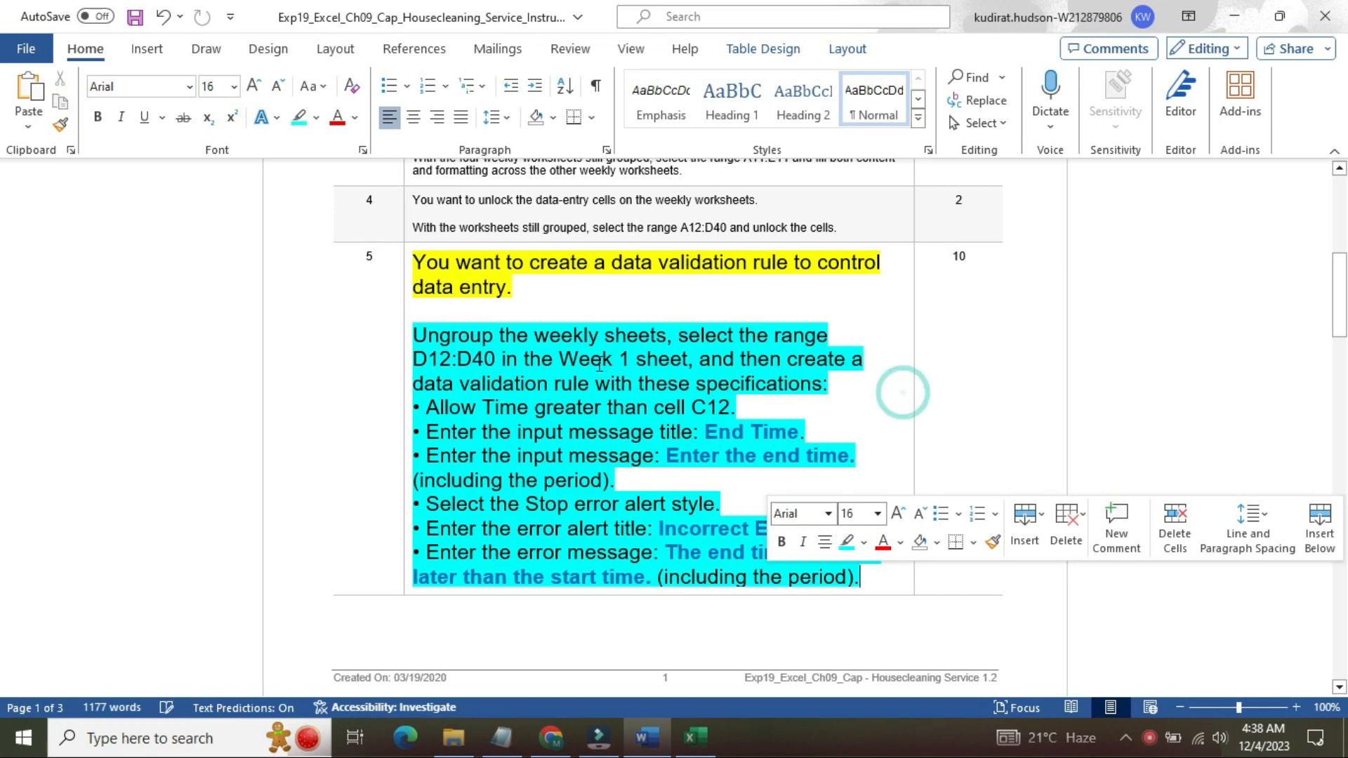
Mark the ungroup instruction in step 5, and ungroup the weekly worksheets in Excel
left_click_drag(415, 335, 663, 346)
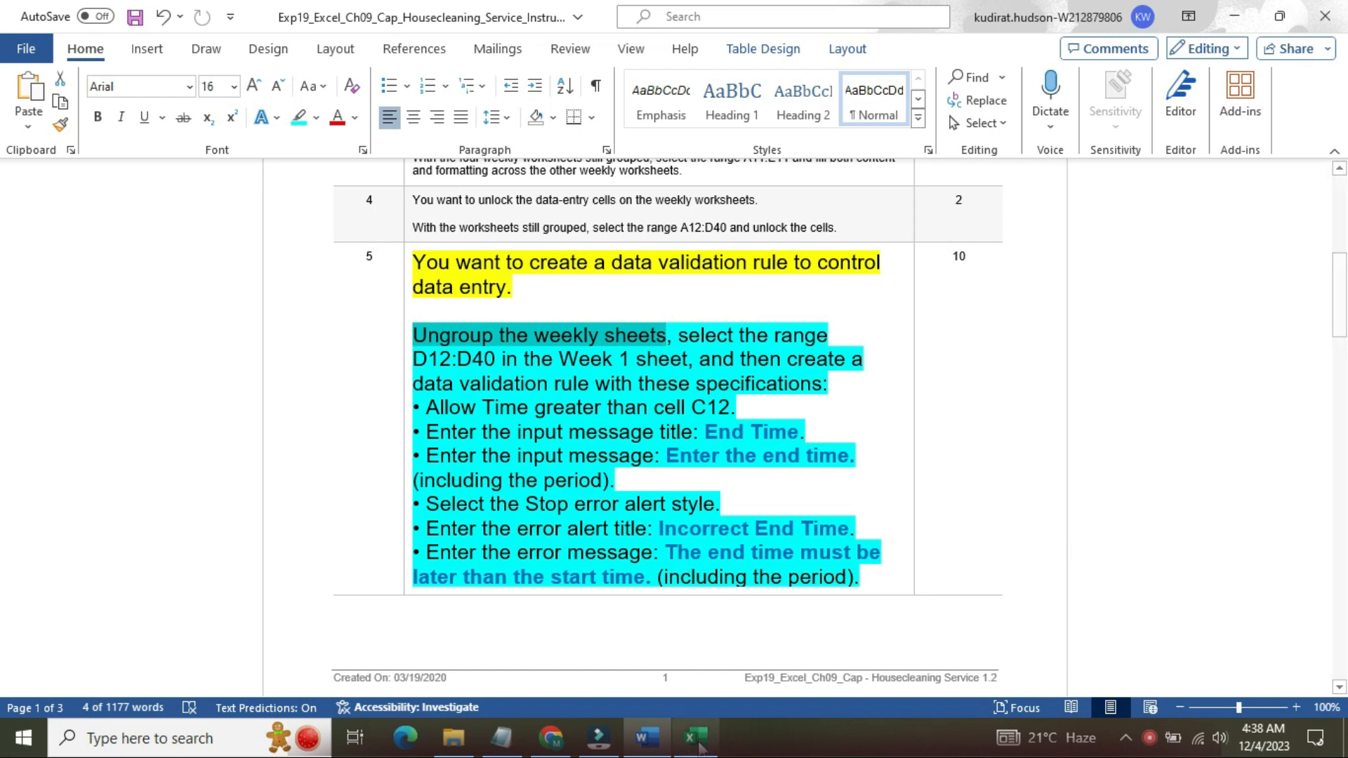
left_click(698, 750)
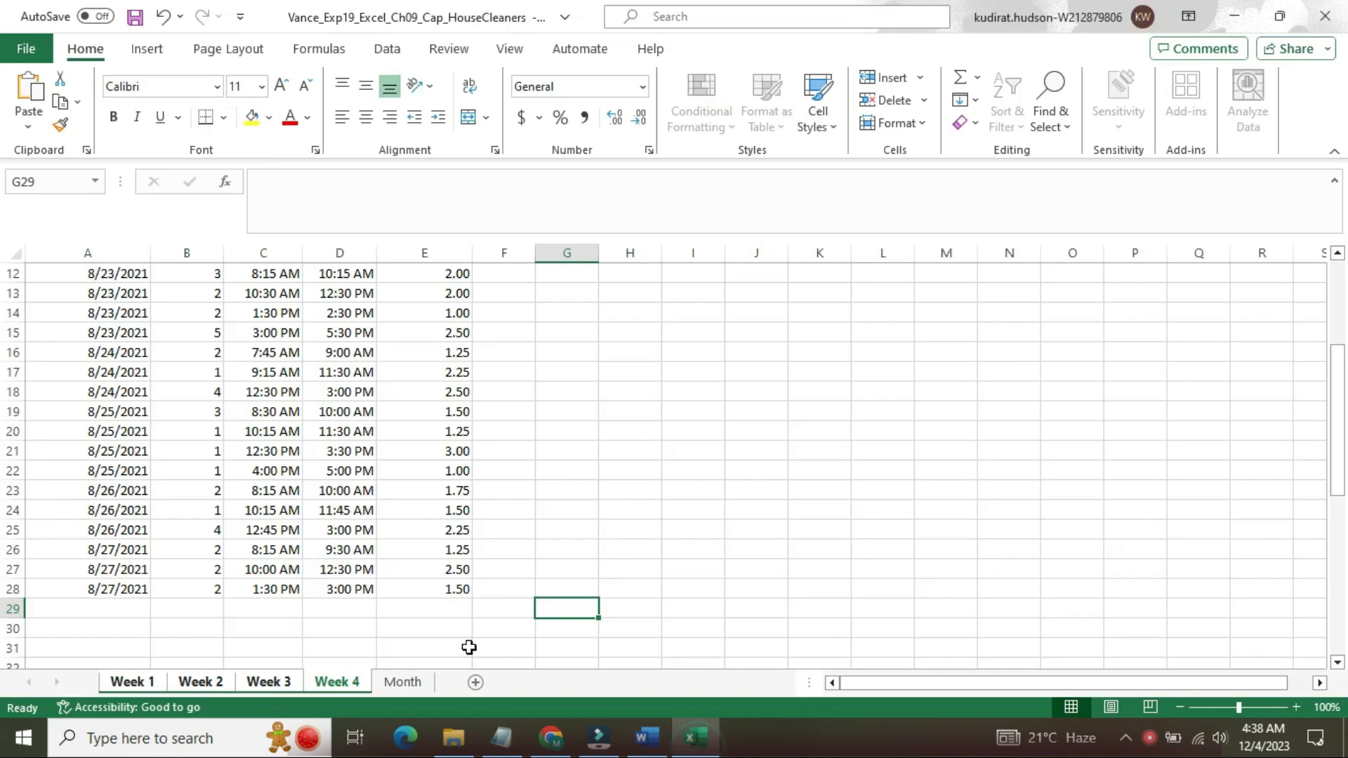
right_click(219, 682)
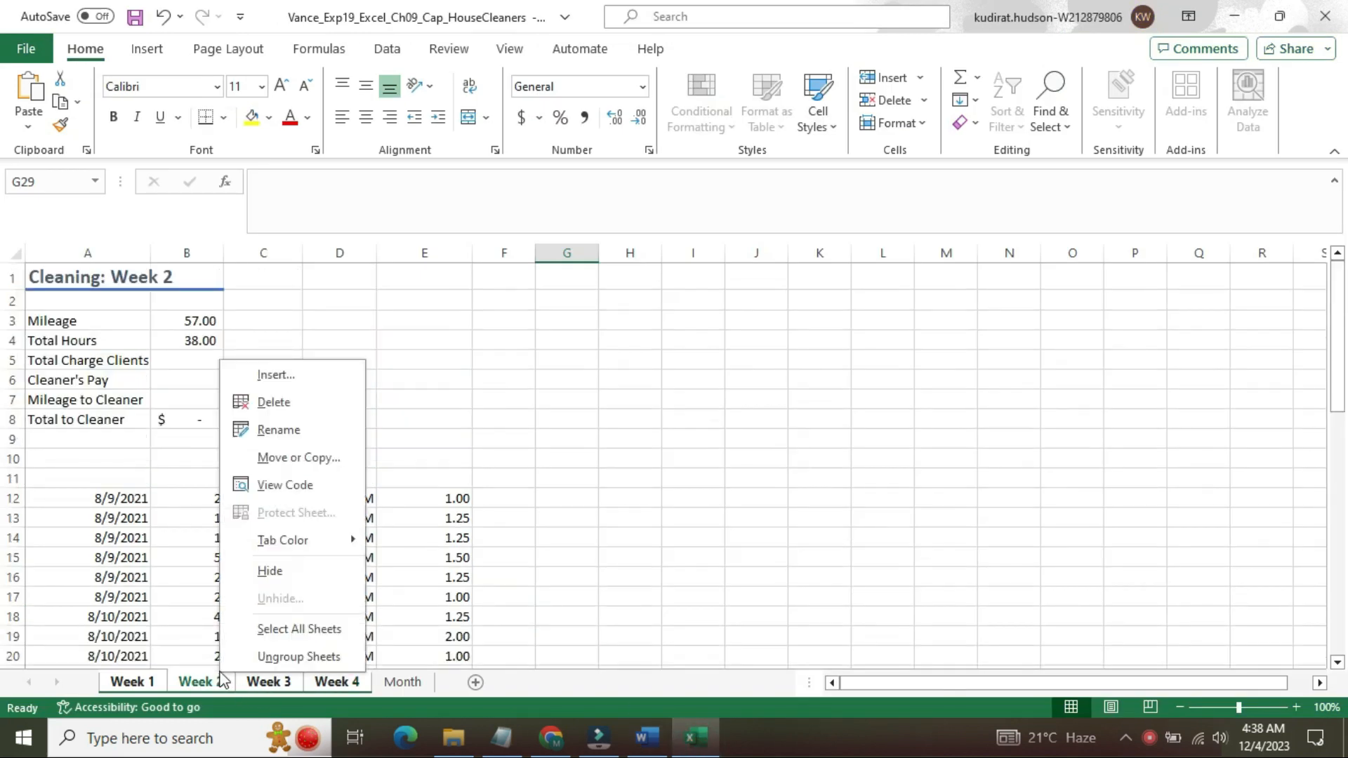
left_click(287, 653)
Copy the cell range from the step 5 instructions in Word, and use it to select D12:D40 on the Week 1 sheet in Excel
left_click(646, 738)
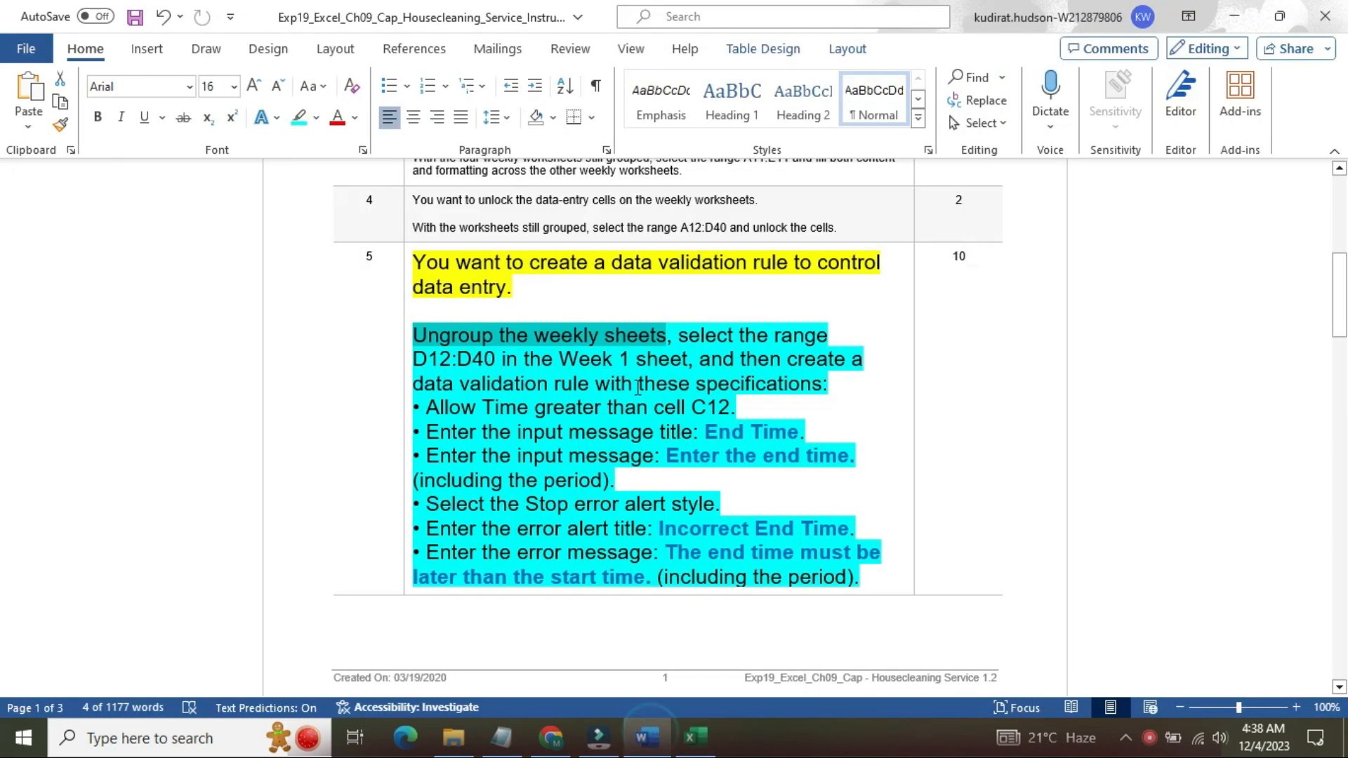
mouse_move(705, 336)
left_mouse_down()
mouse_move(815, 339)
mouse_move(642, 358)
mouse_move(702, 360)
left_mouse_up()
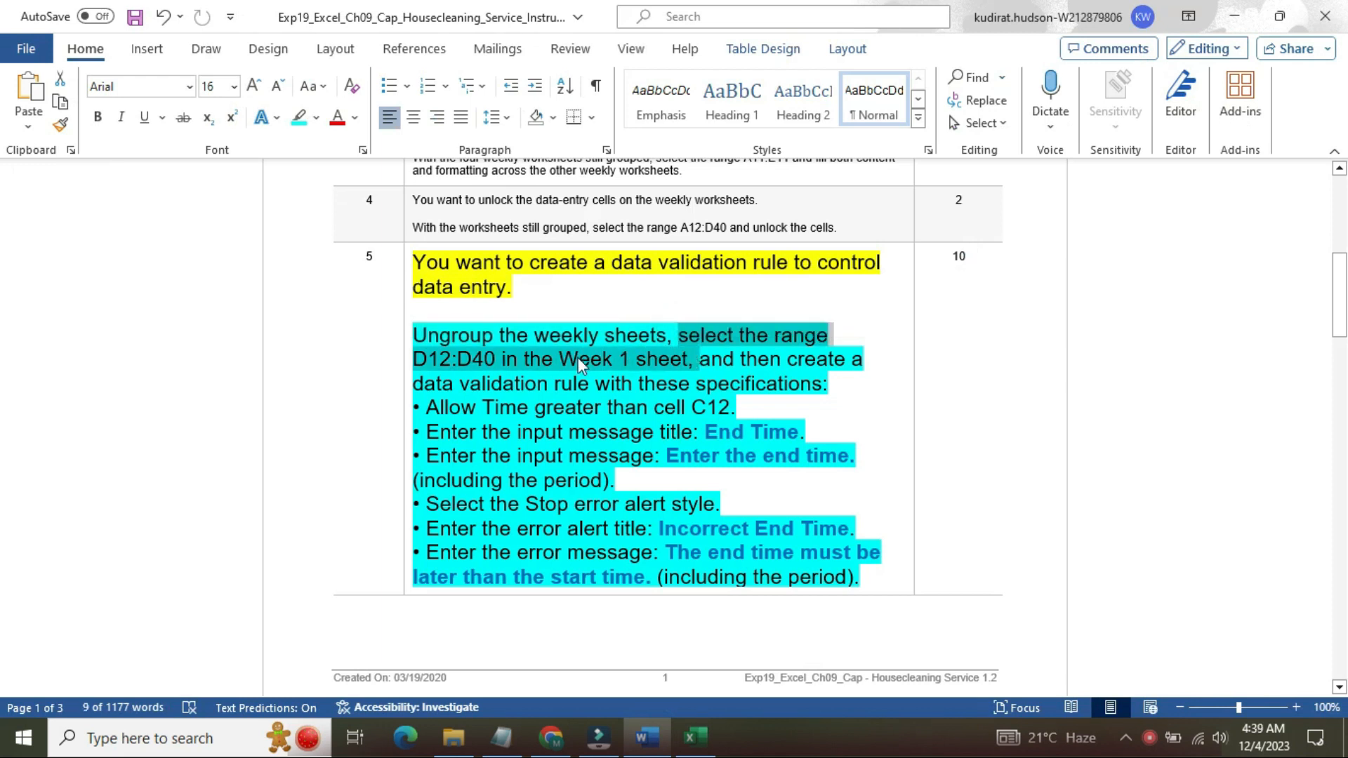
left_click_drag(421, 365, 495, 371)
key("ctrl+c")
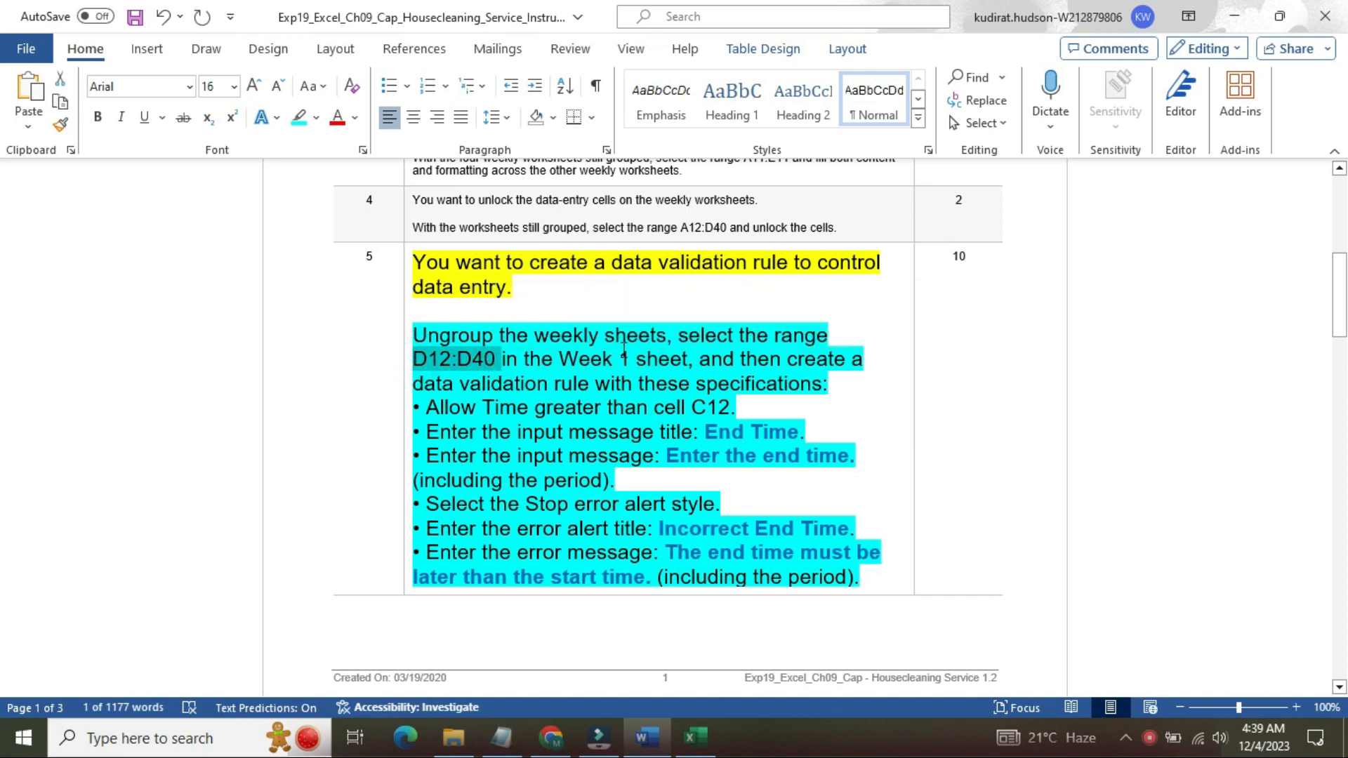
left_click_drag(675, 338, 689, 361)
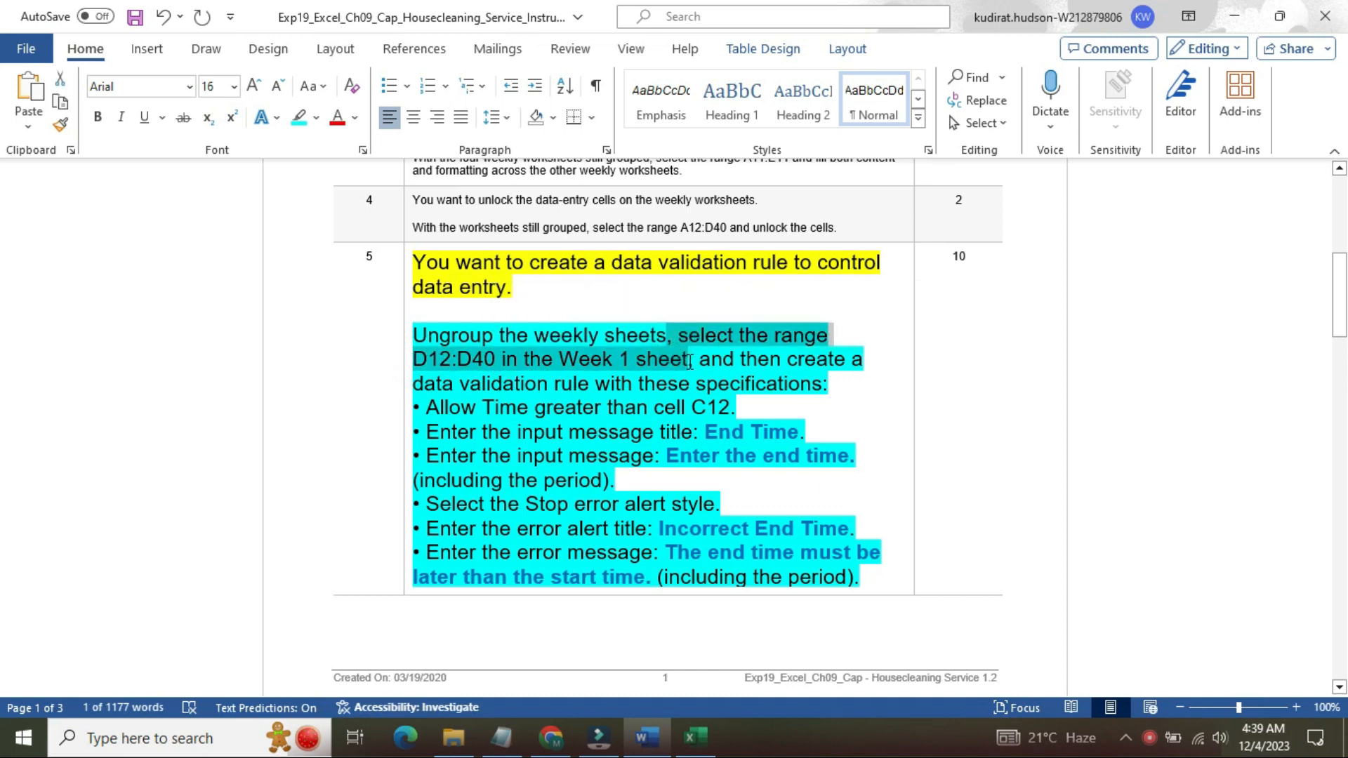
left_click(695, 737)
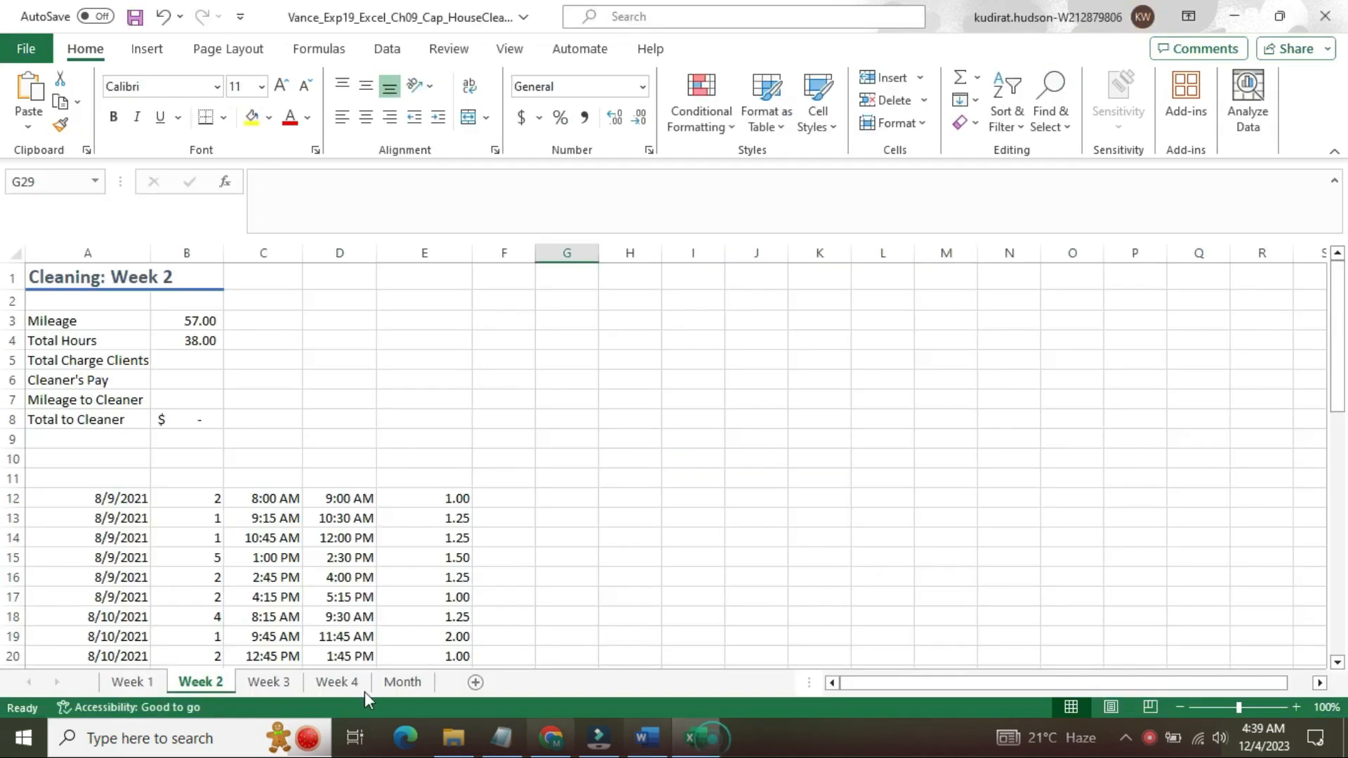
left_click(151, 684)
left_click(62, 183)
key("ctrl+v")
key("Return")
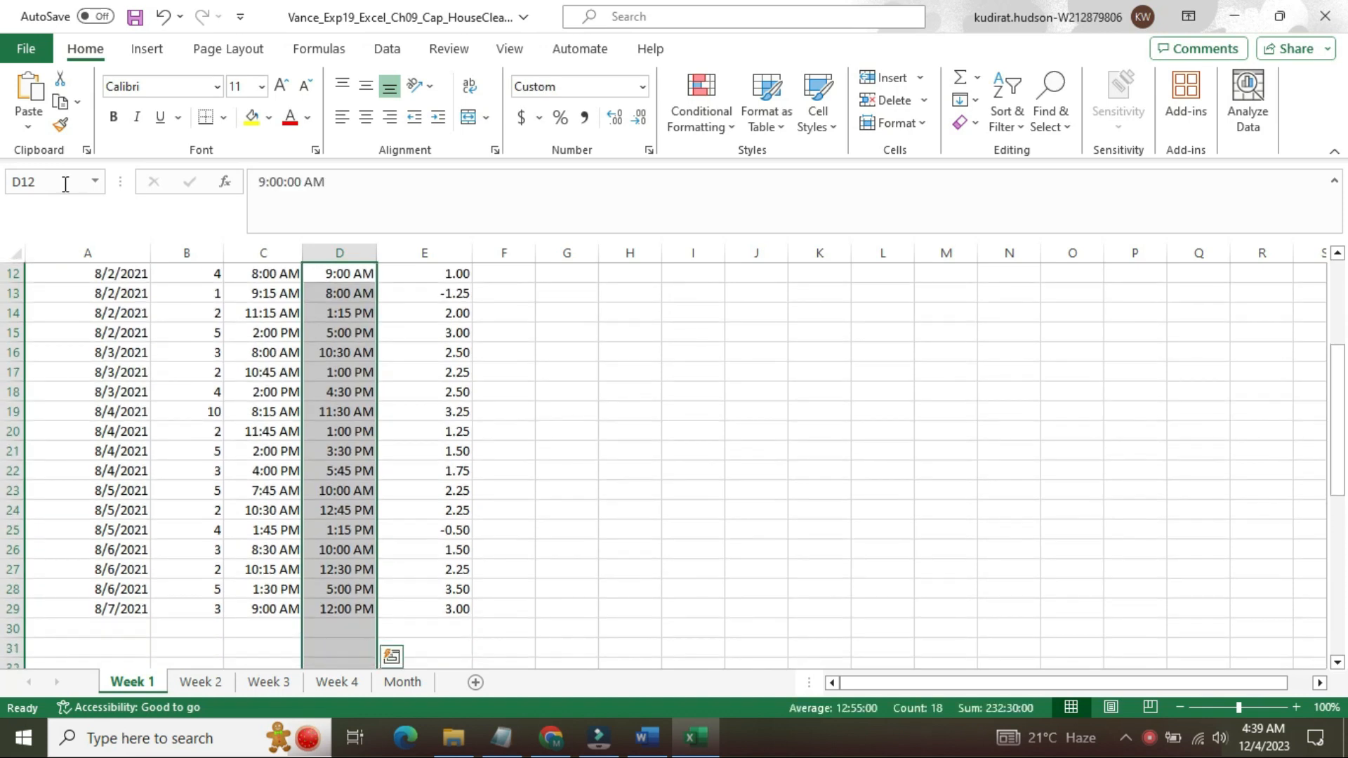
Read the part of step 5 in Word about creating a data validation rule, and return to Excel
left_click(646, 737)
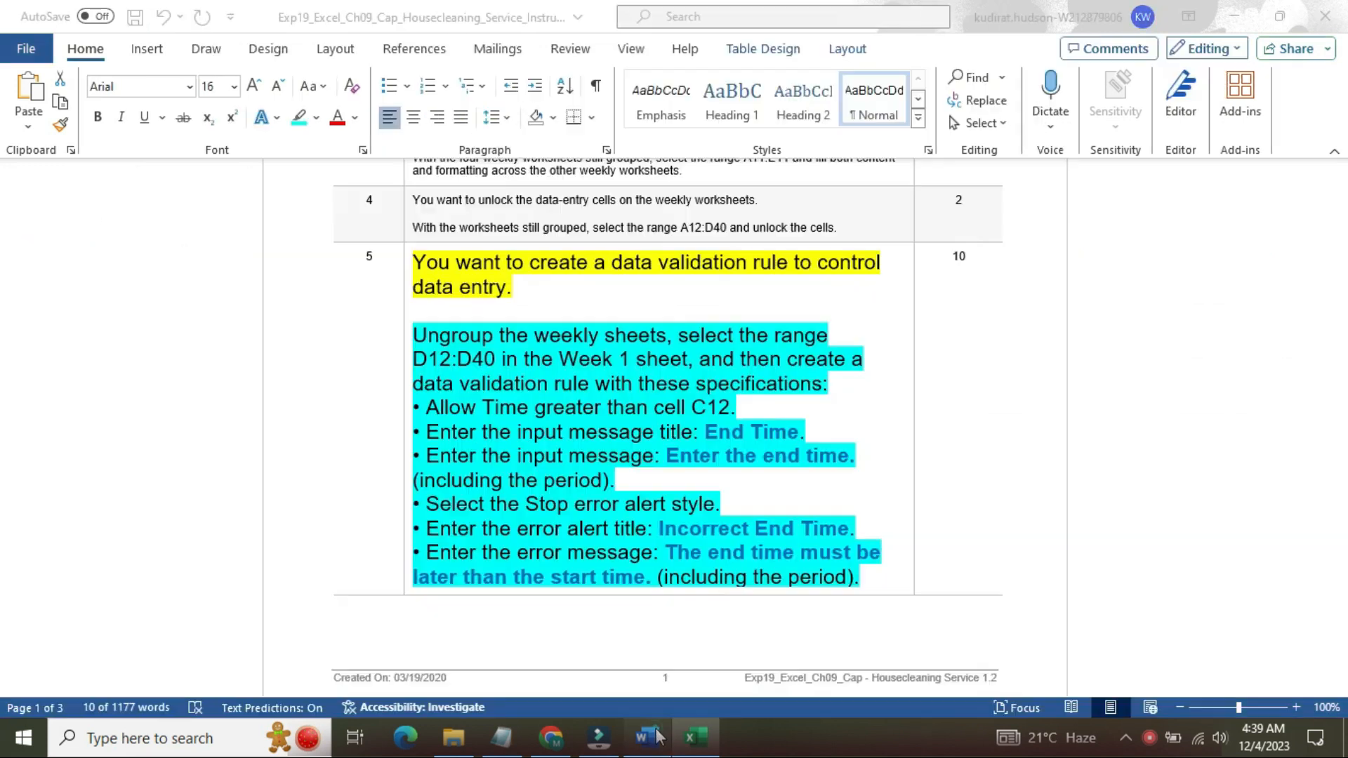
left_click_drag(726, 360, 829, 380)
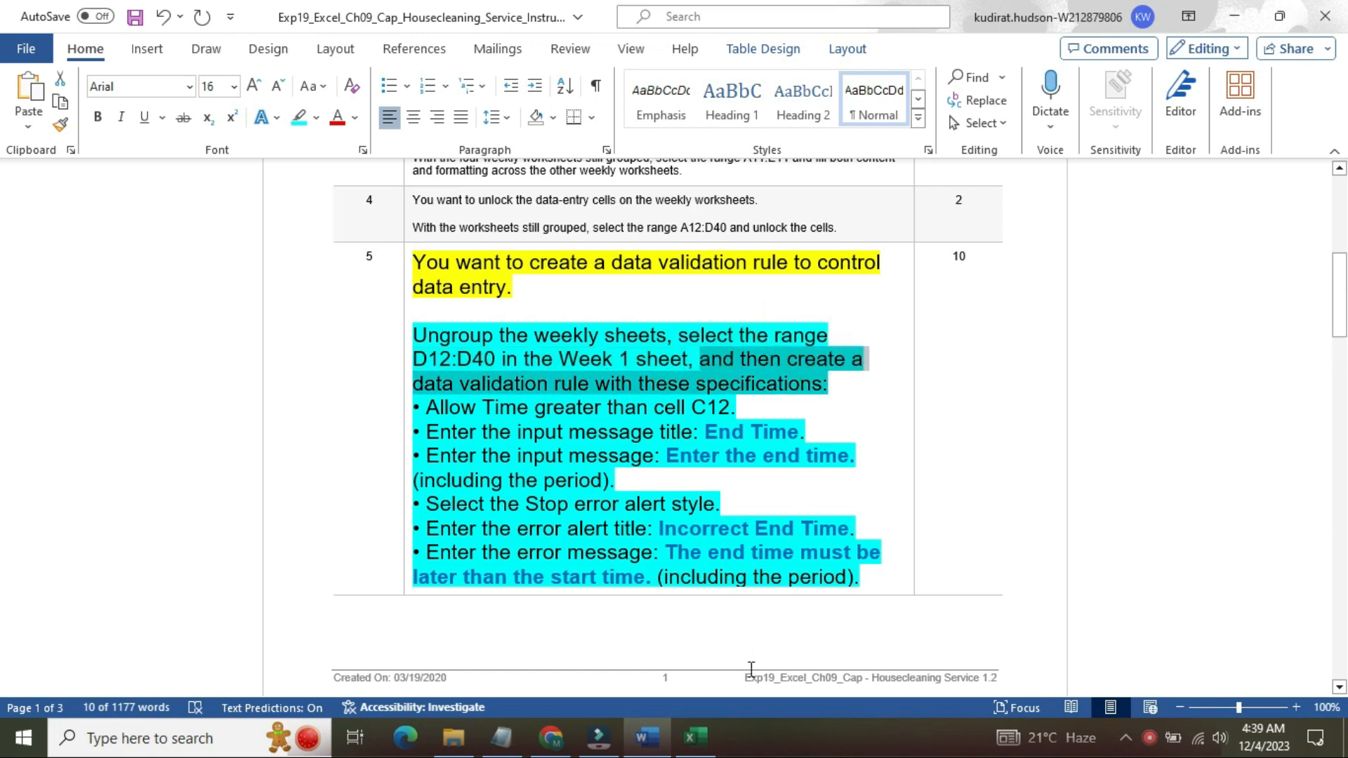
left_click(709, 744)
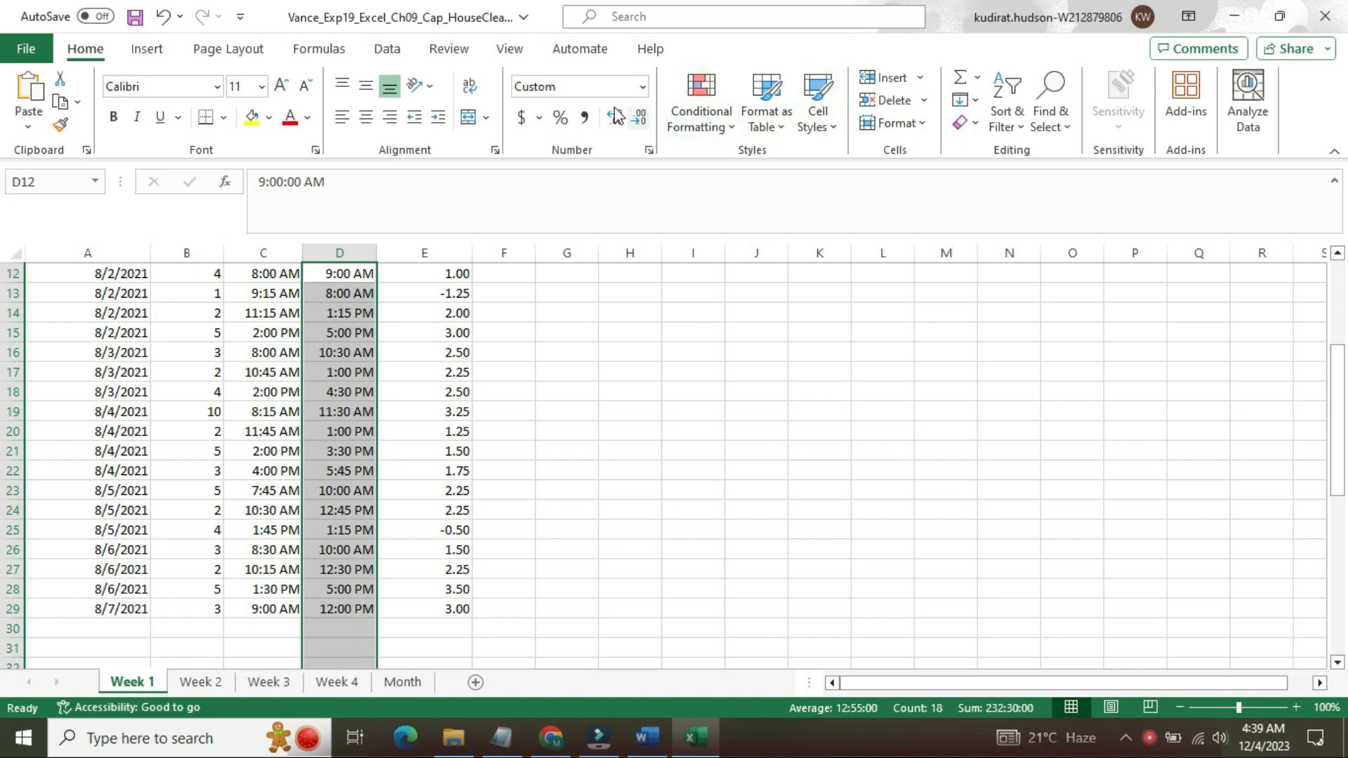
left_click(145, 49)
left_click(223, 49)
left_click(313, 50)
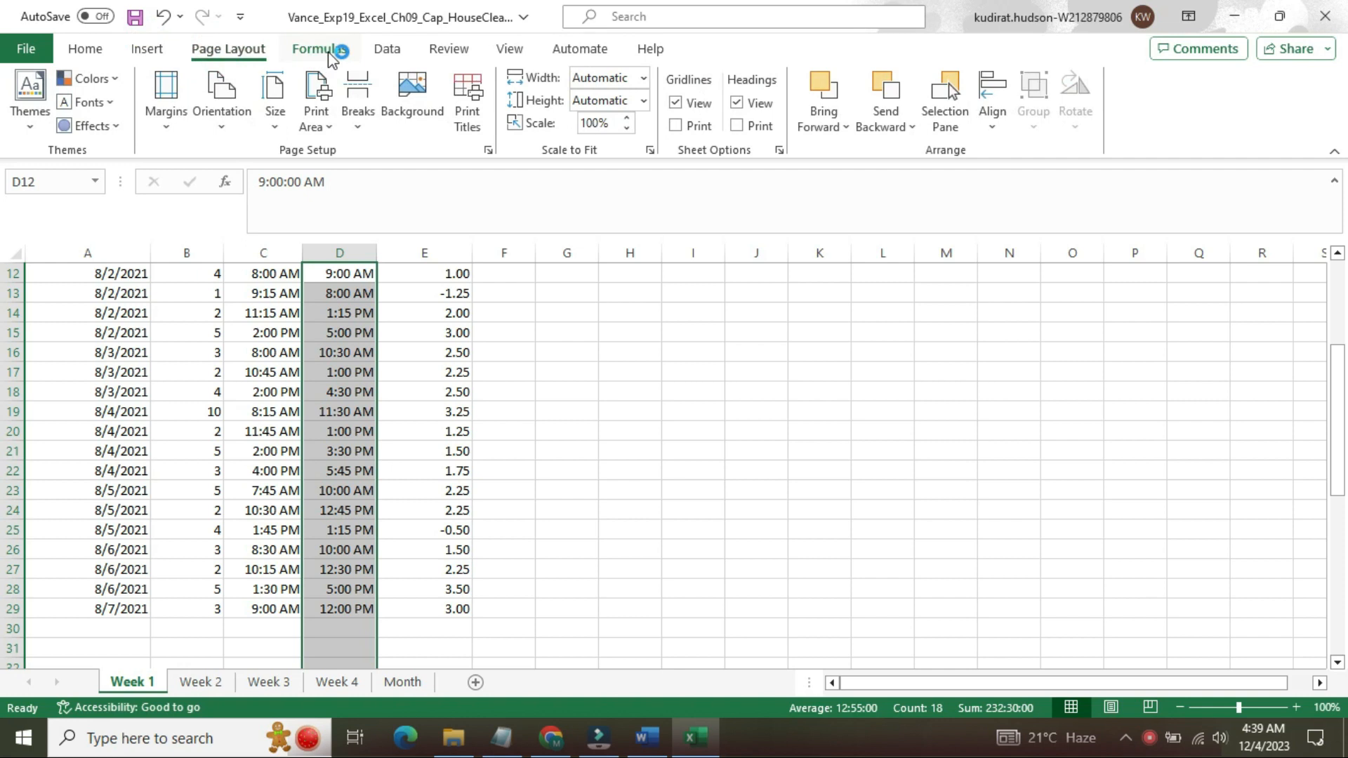
left_click(390, 49)
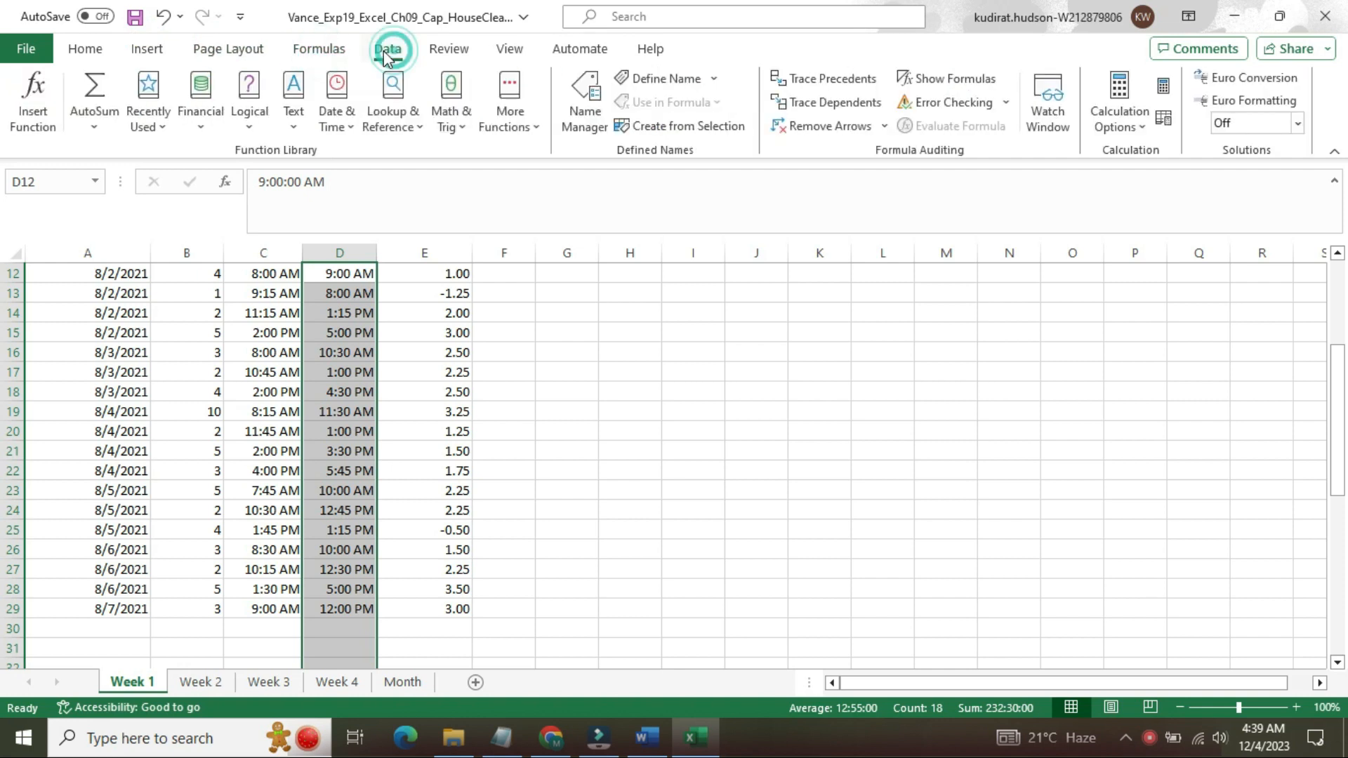
left_click(321, 52)
left_click(883, 126)
left_click(883, 126)
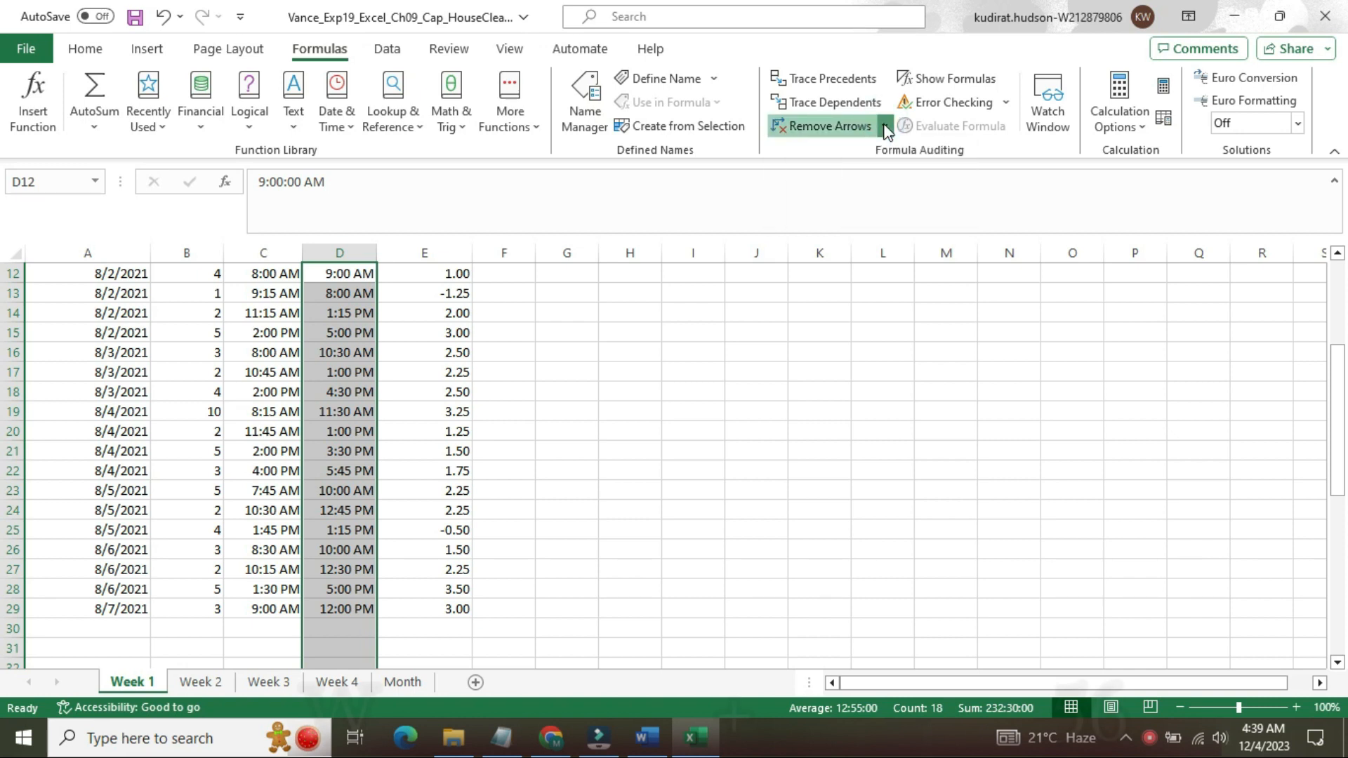
Open the Data Validation settings for the selected D12:D40 cells, and check the first rule specification in Word's step 5
left_click(388, 49)
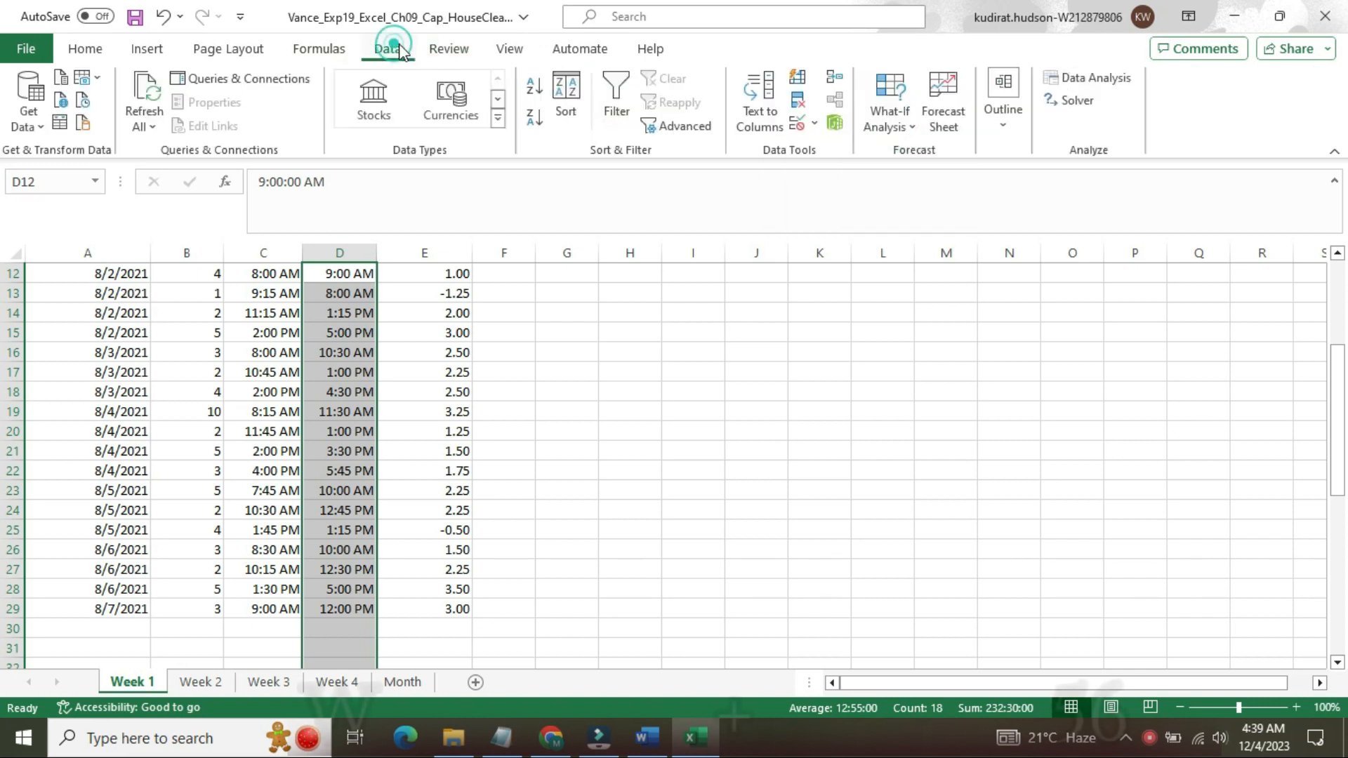
left_click(815, 124)
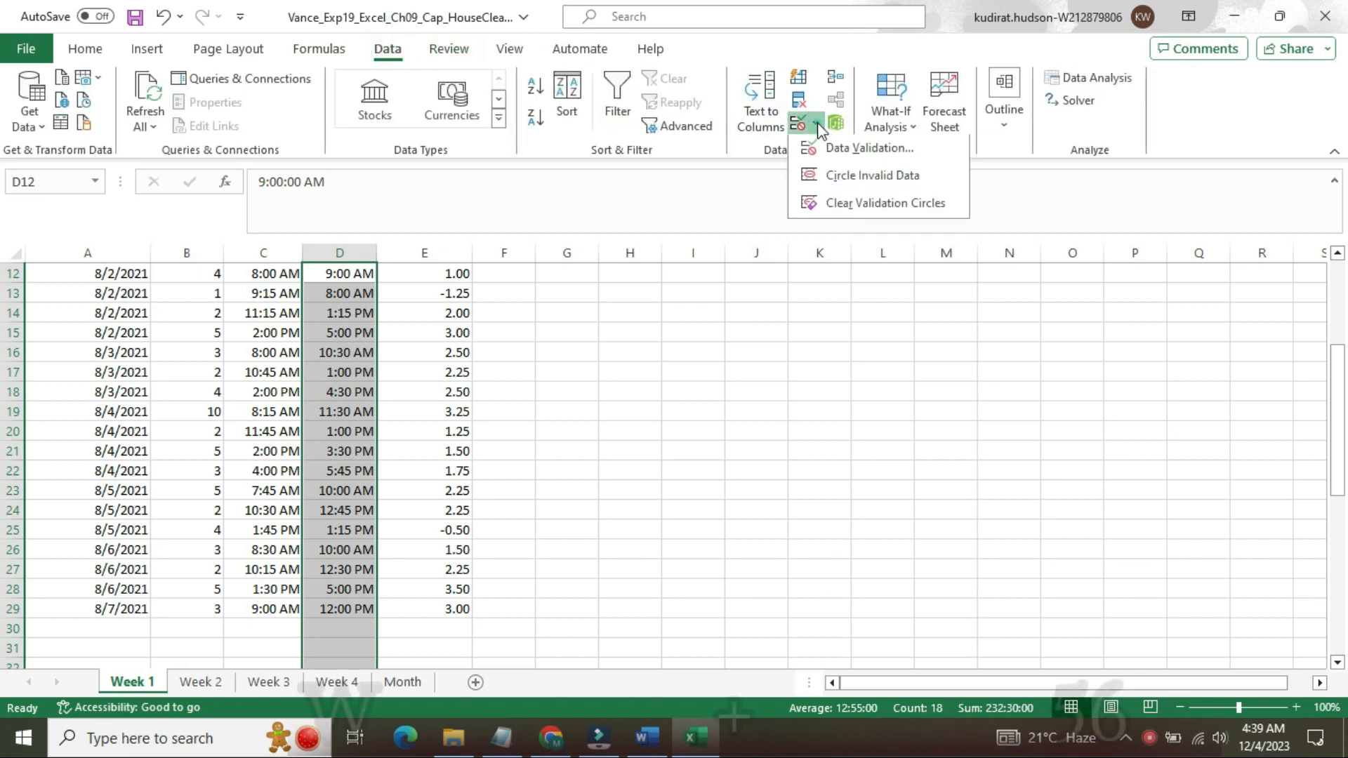
left_click(843, 152)
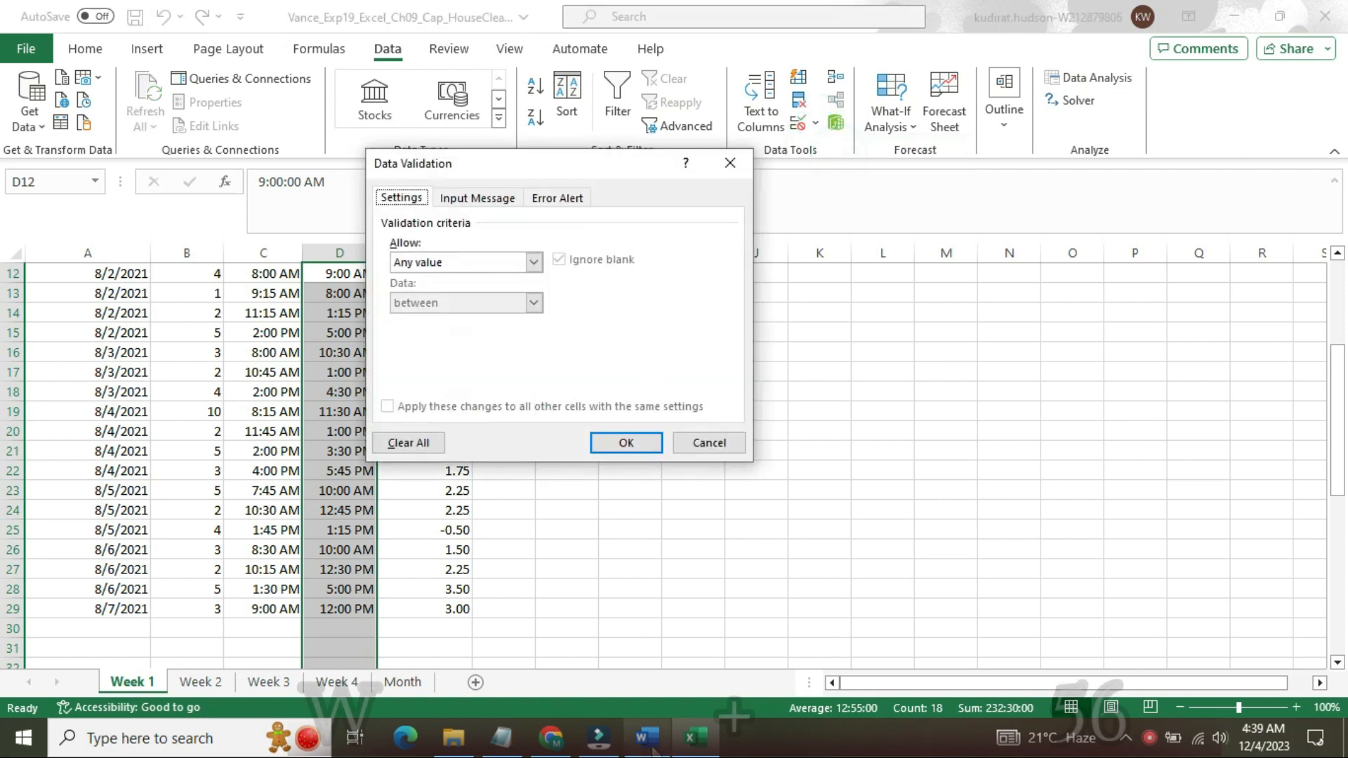
left_click(652, 746)
left_click_drag(437, 408, 733, 407)
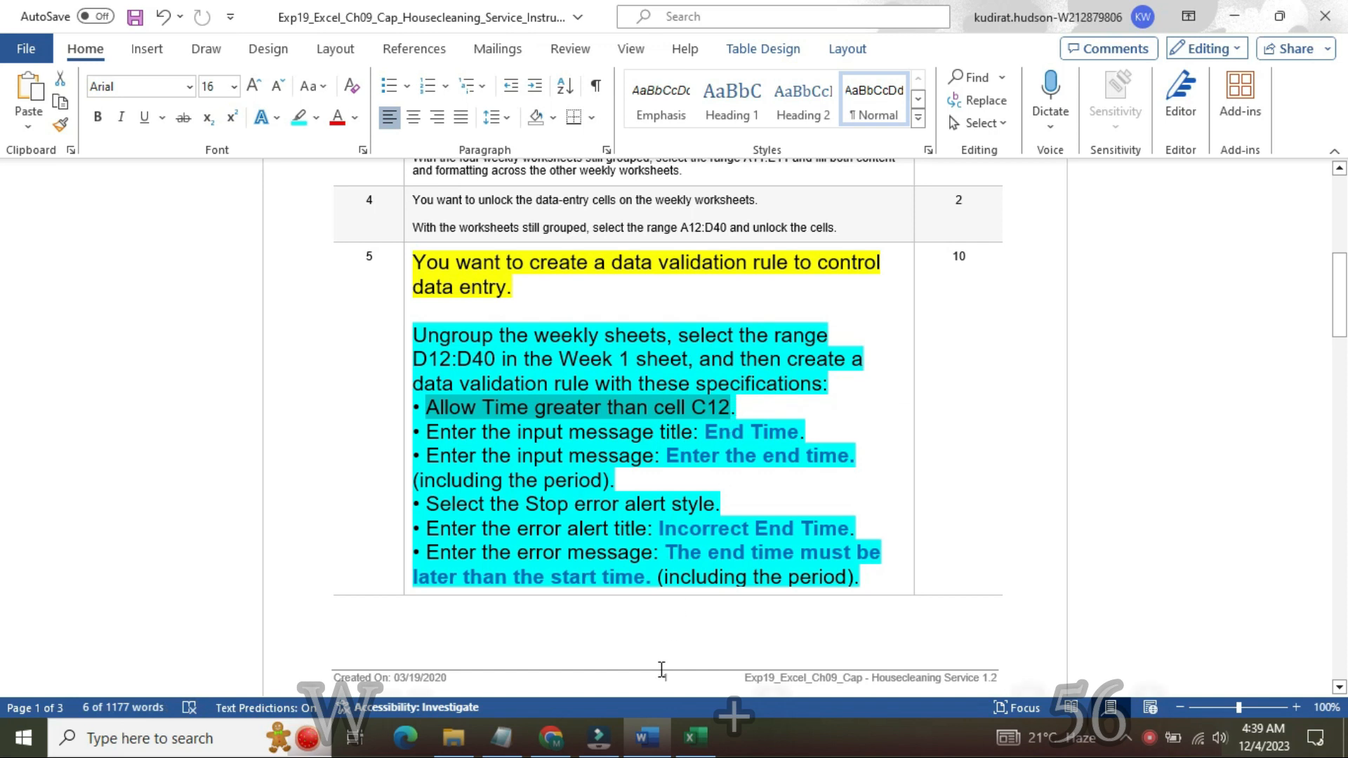
left_click(695, 738)
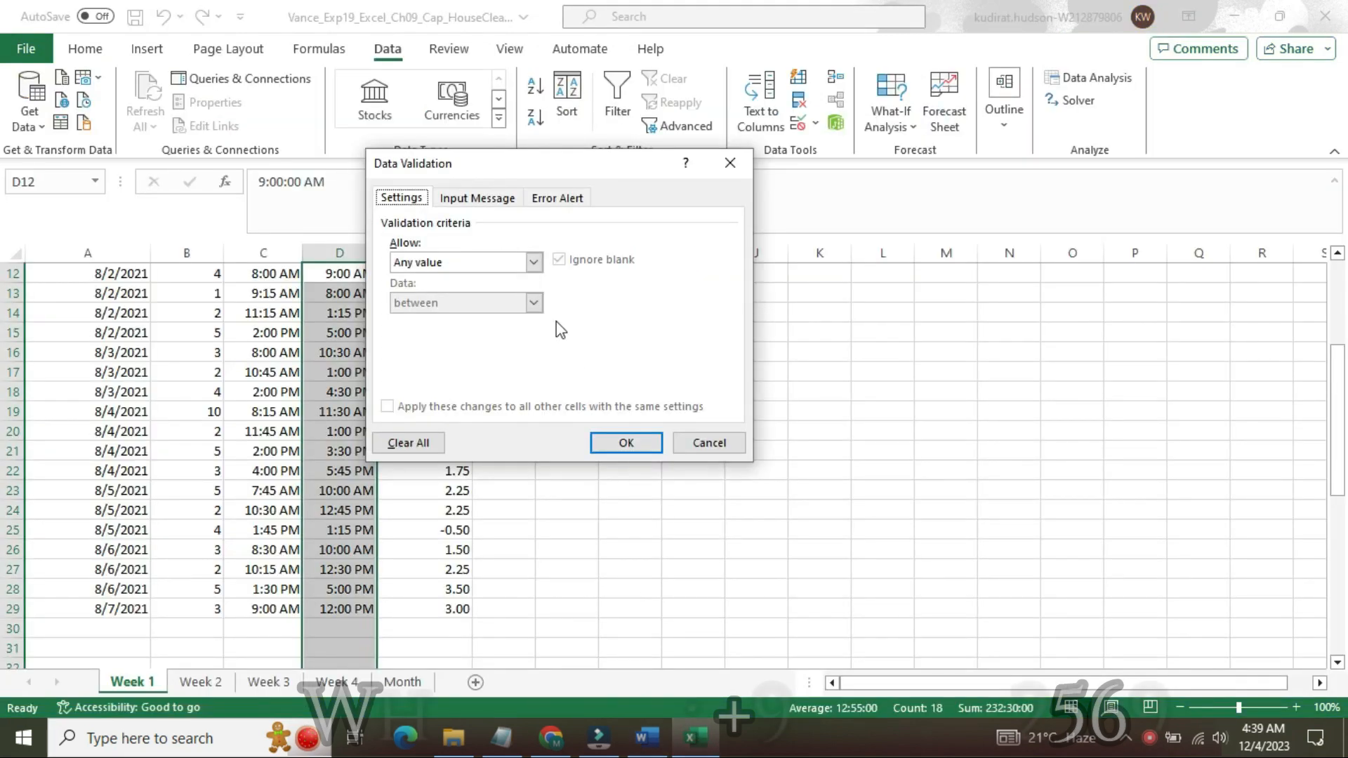
Set the validation criteria to allow Time with the condition greater than or equal to
left_click(534, 263)
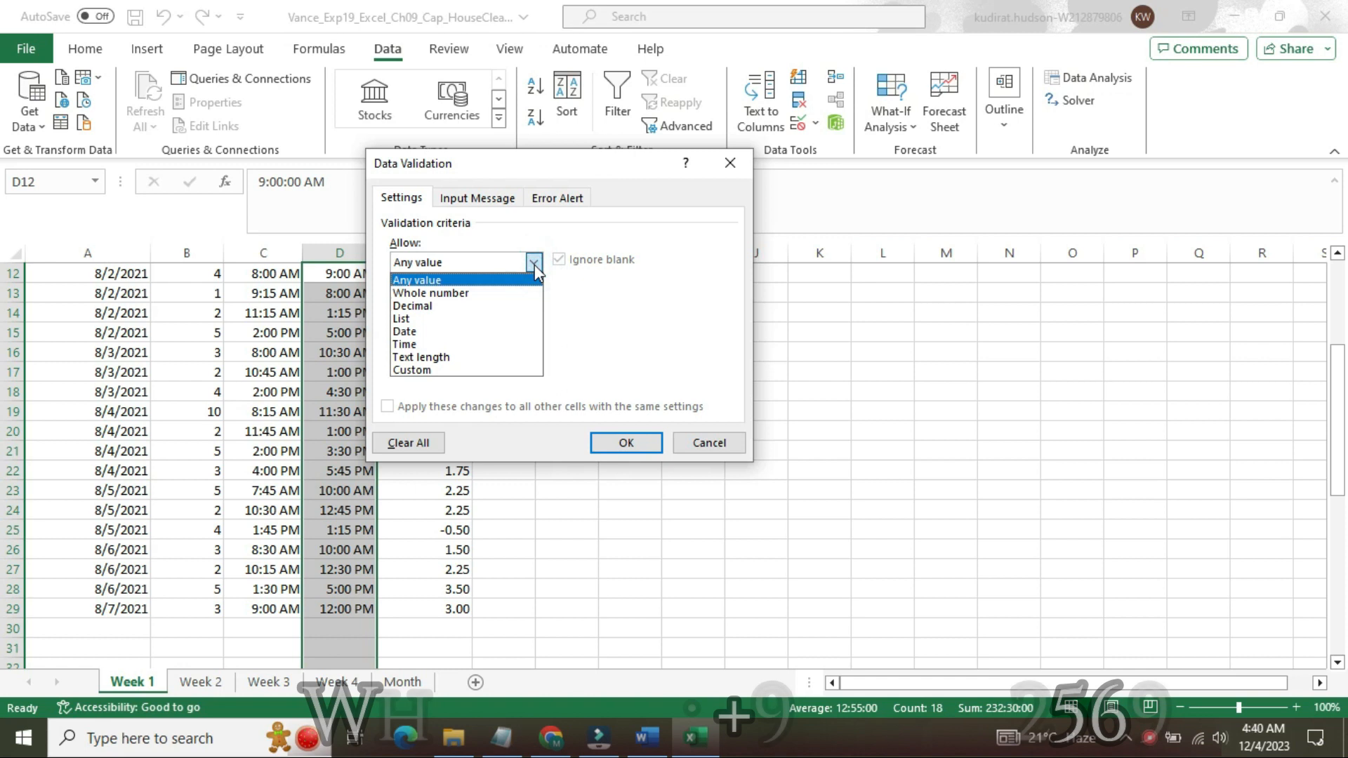
left_click(533, 265)
left_click(535, 302)
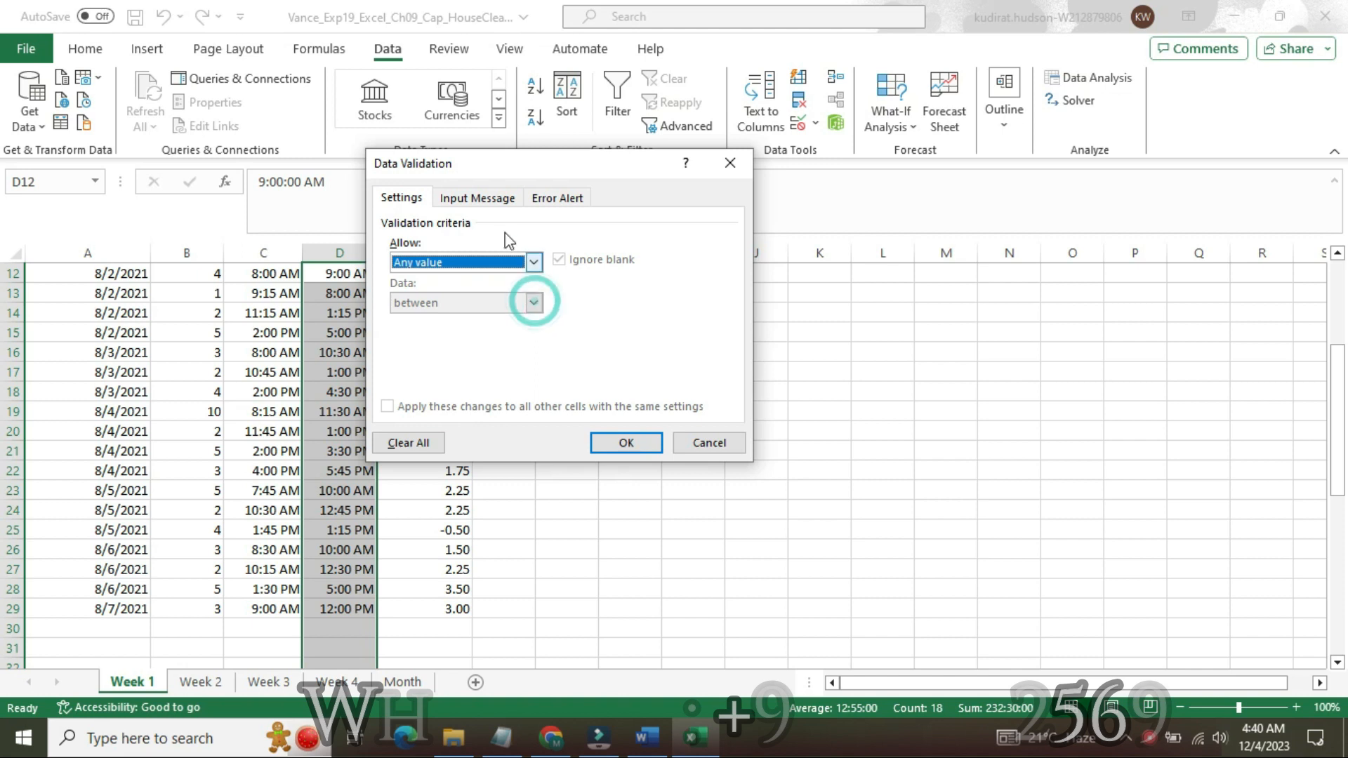
left_click(534, 263)
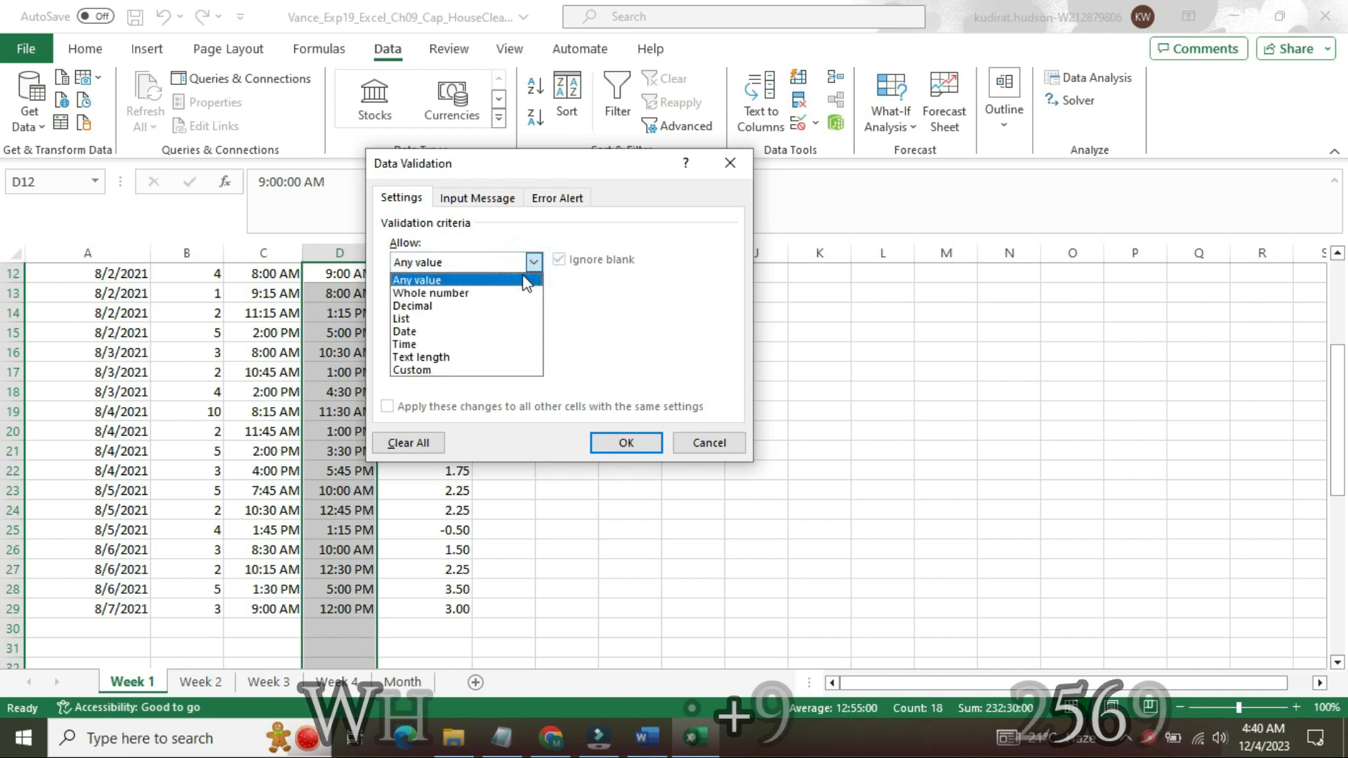
left_click(482, 344)
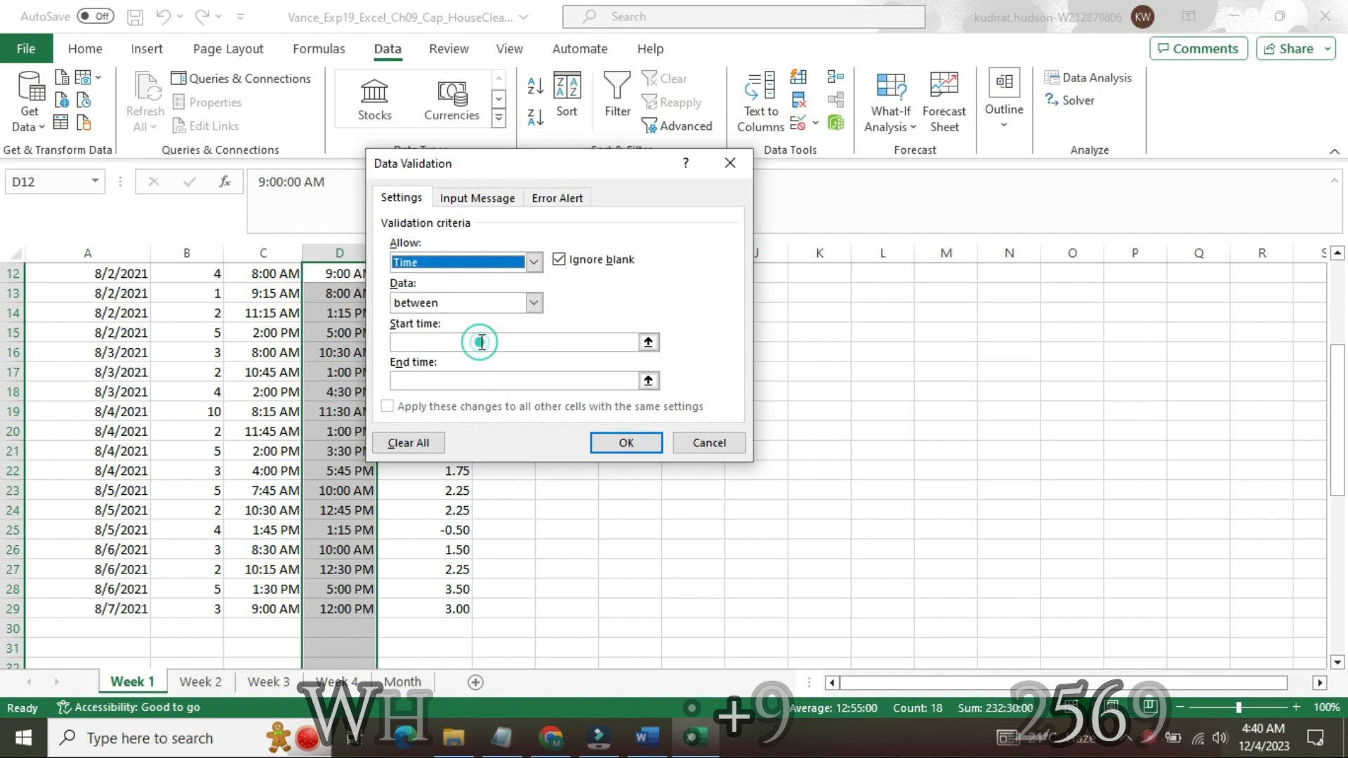
left_click(534, 304)
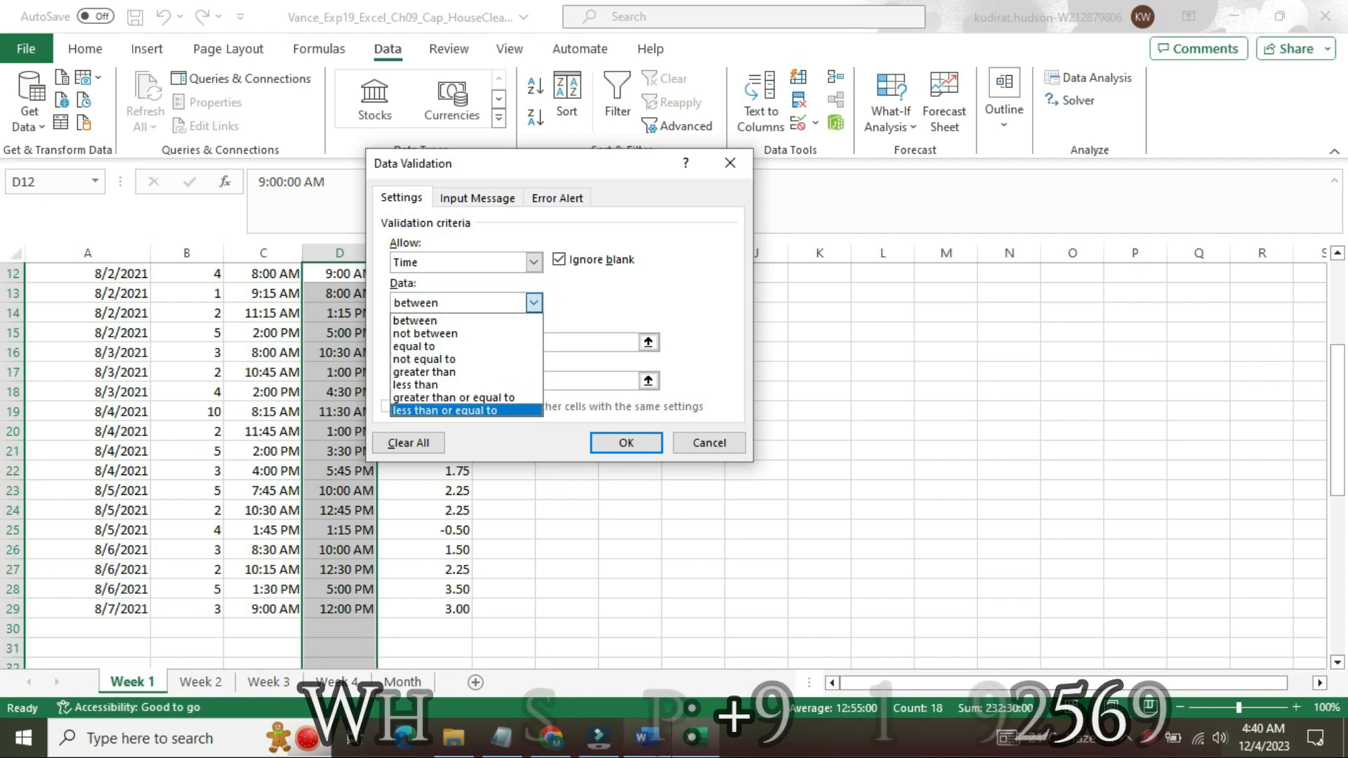
mouse_move(656, 742)
mouse_move(644, 690)
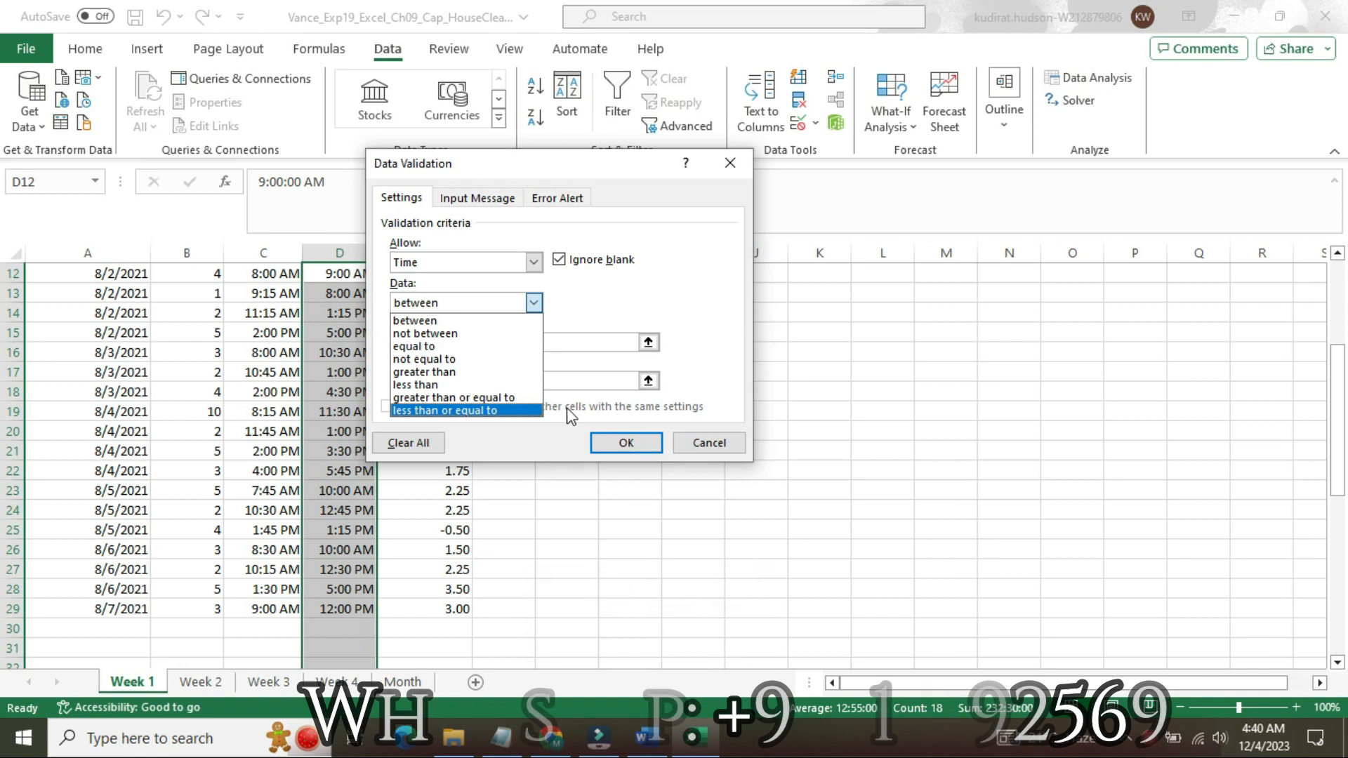
left_click(509, 399)
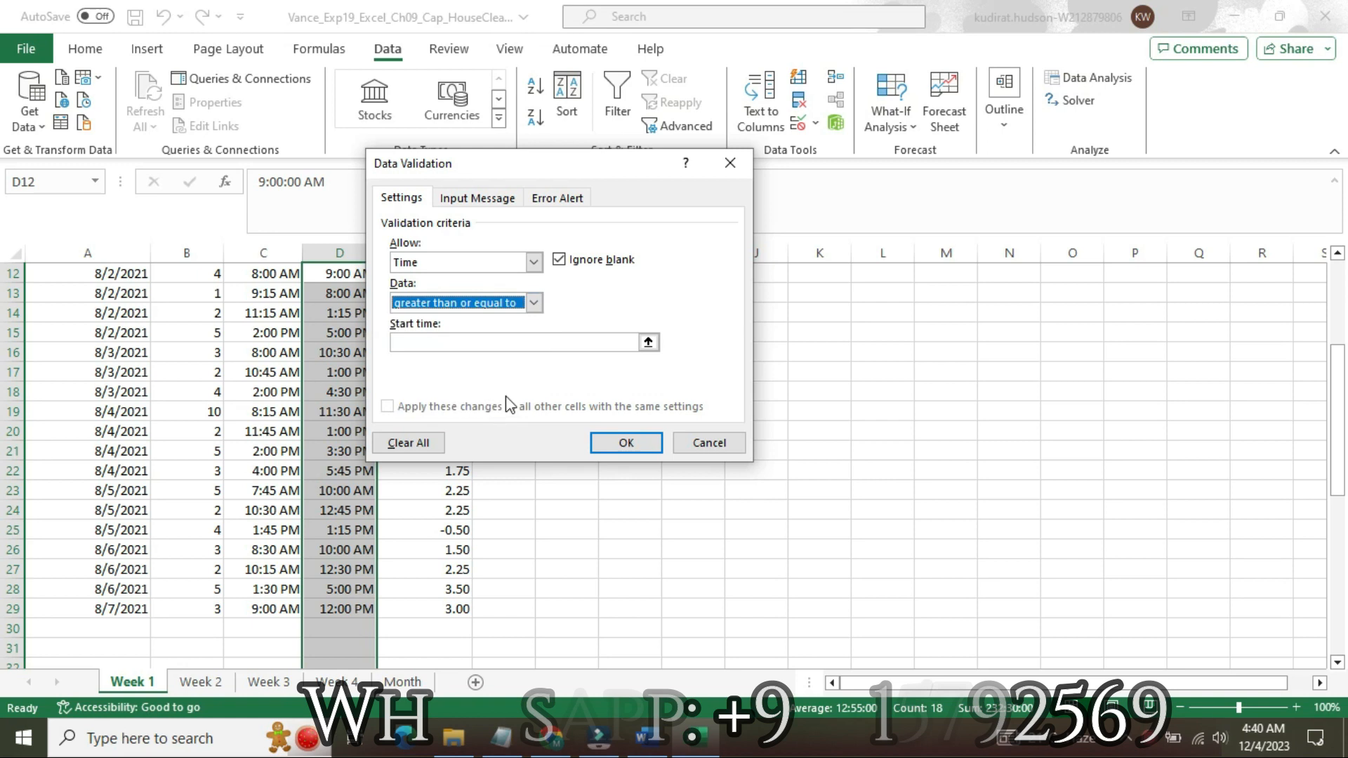
Check the comparison cell in Word's step 5, and try C12 as the start time of the validation rule in Excel
left_click(502, 340)
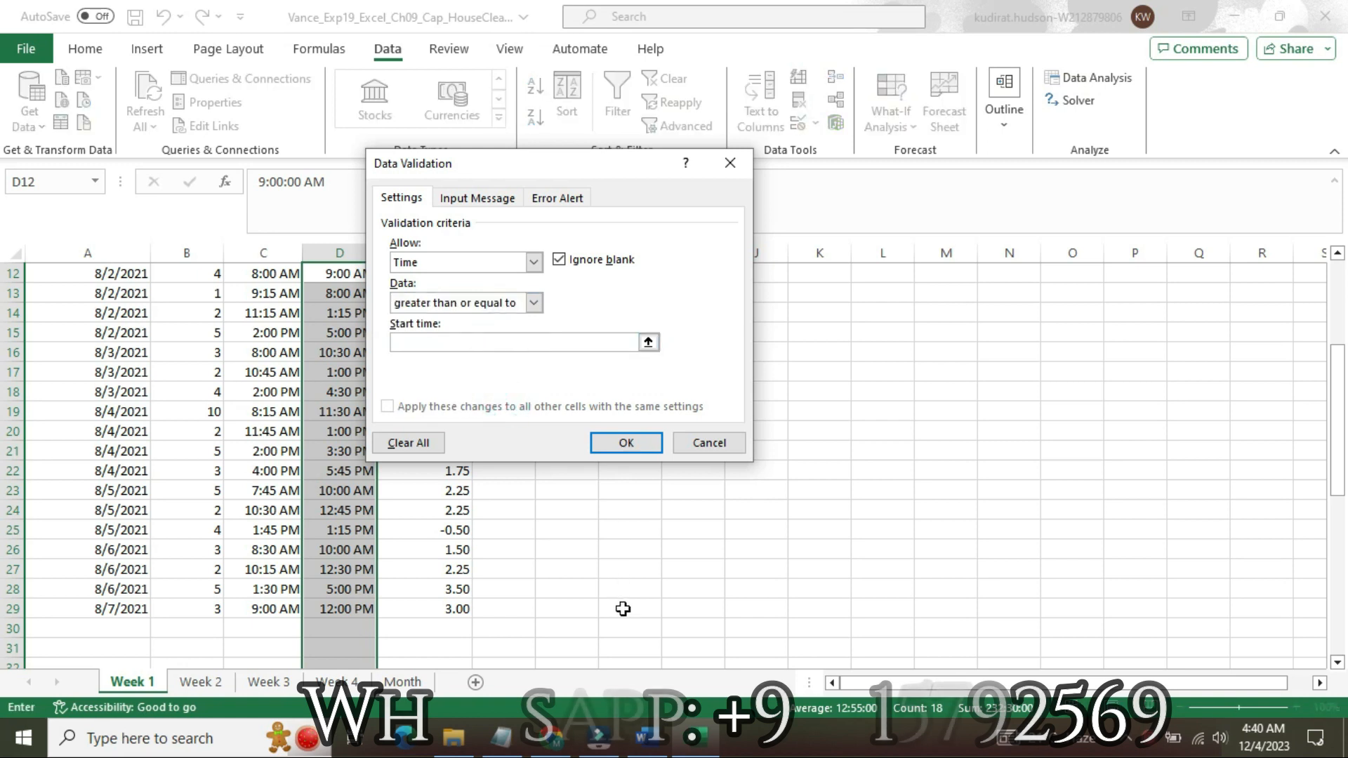
left_click(641, 738)
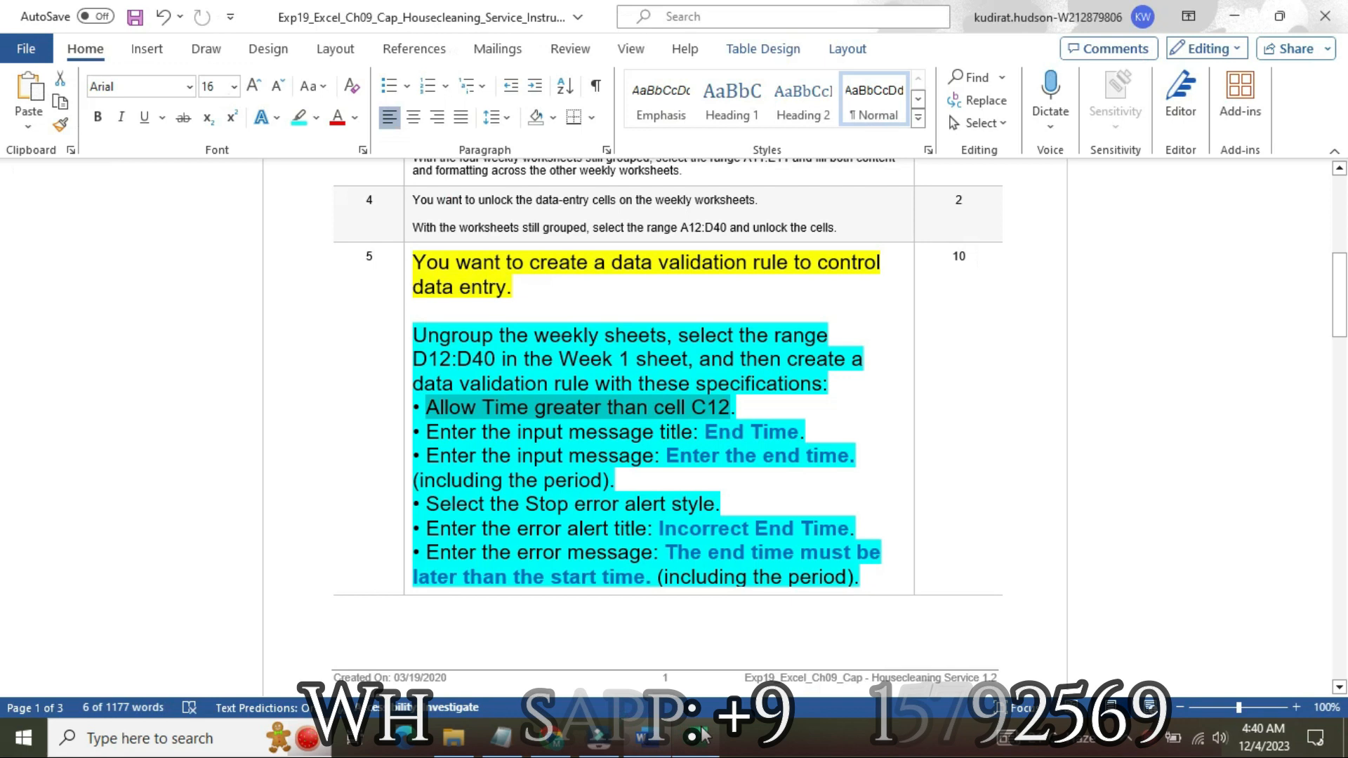
mouse_move(704, 735)
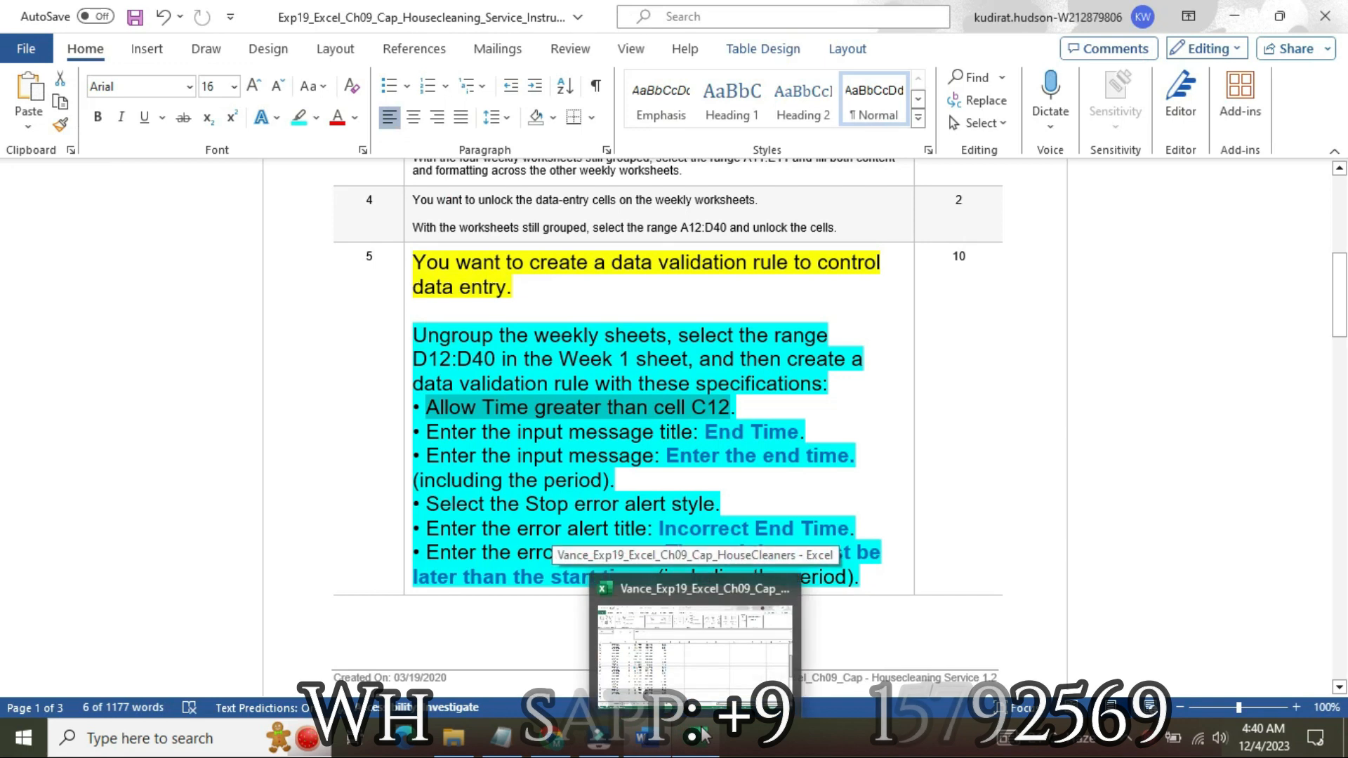
left_click(705, 735)
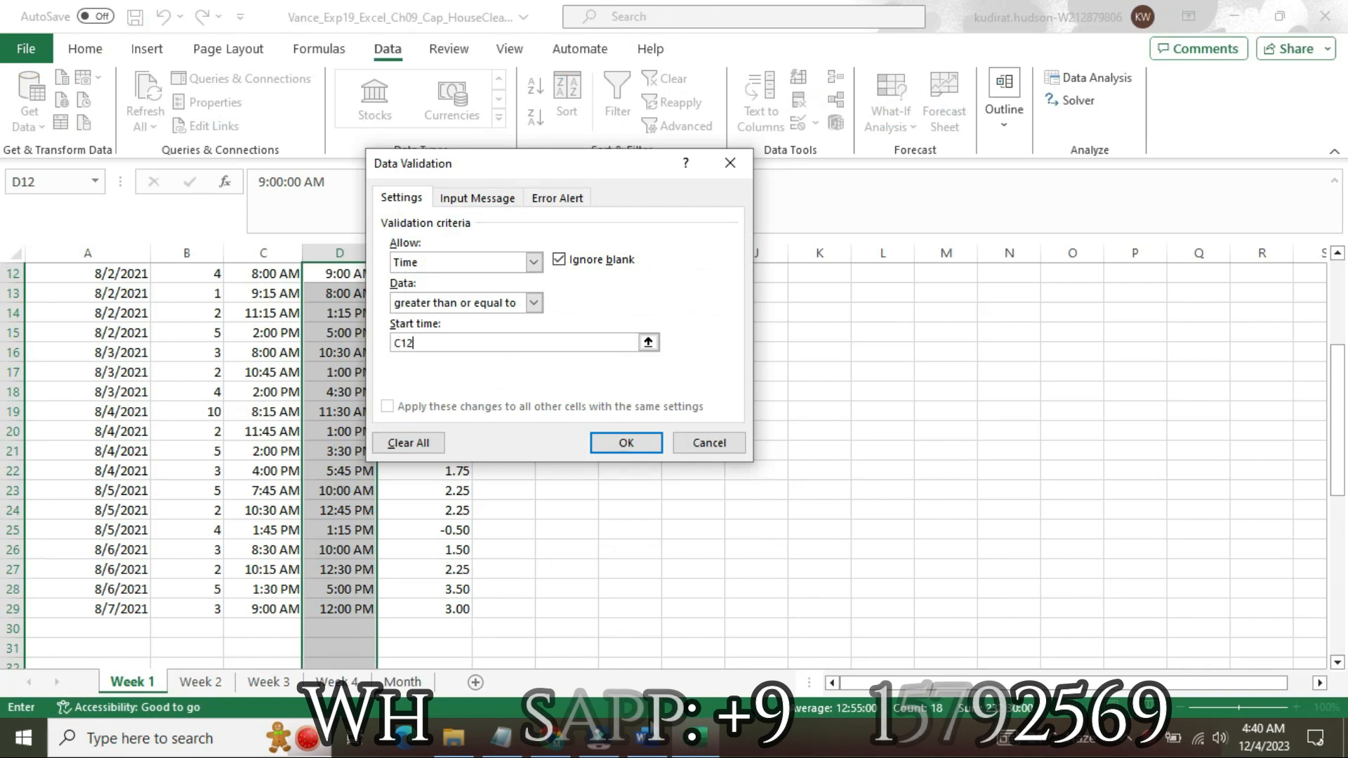
Read the input message title specification in Word's step 5, and try to open the Input Message settings in Excel
left_click(640, 738)
left_click_drag(731, 408, 815, 447)
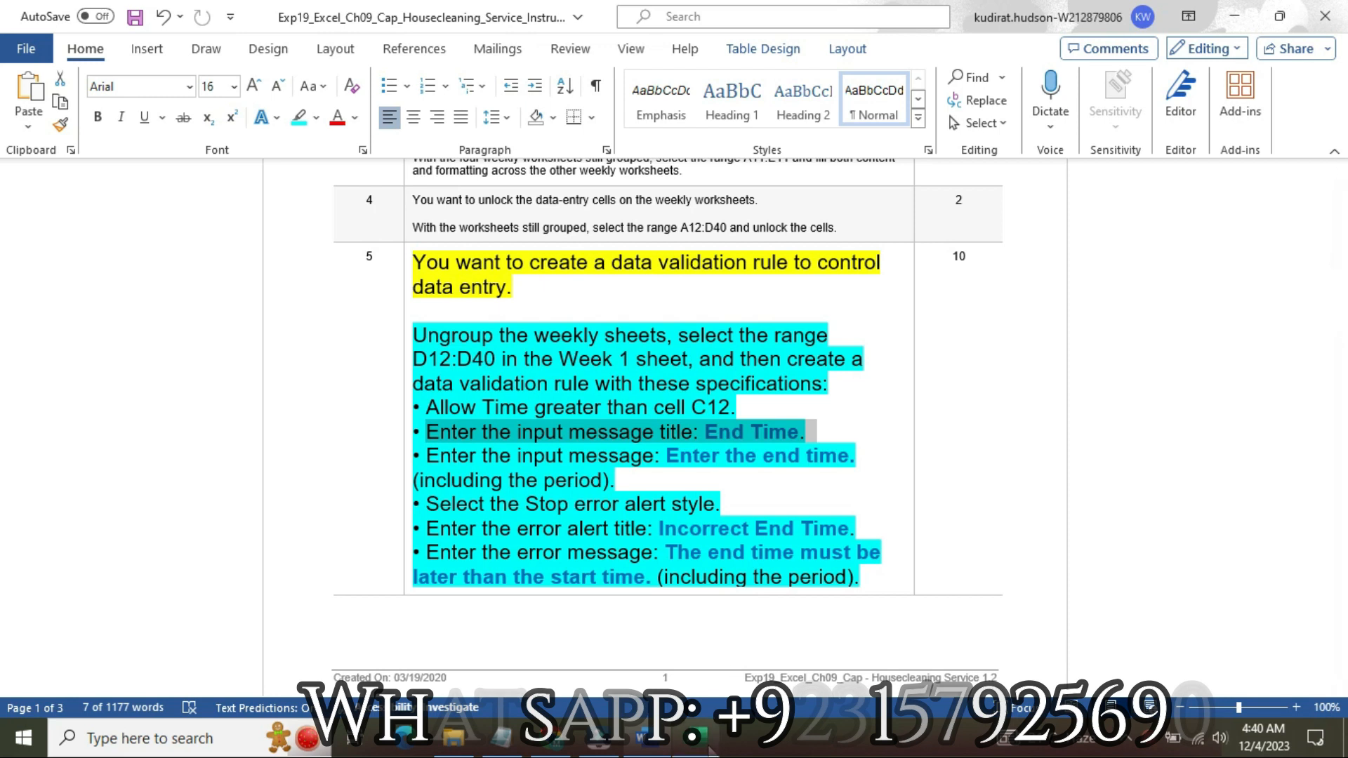
left_click(709, 738)
left_click(483, 199)
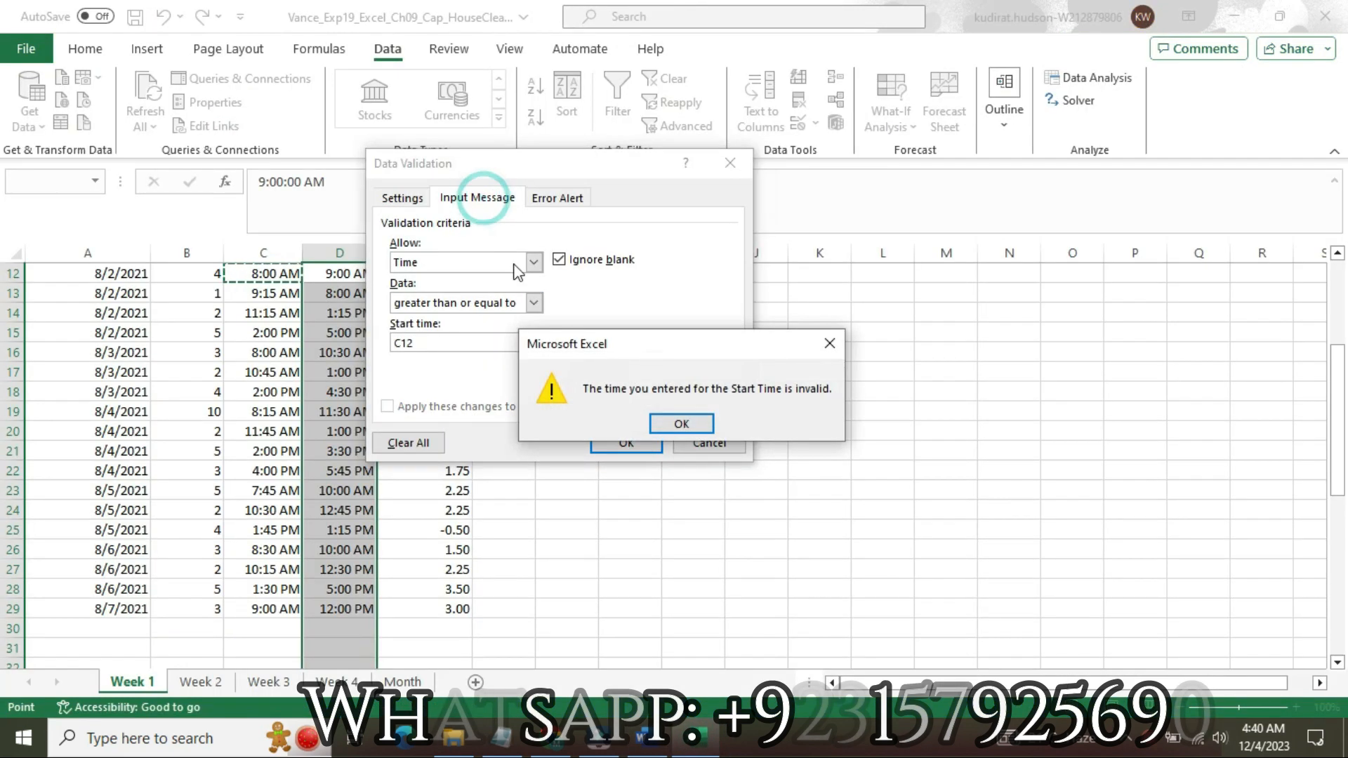
left_click(683, 424)
Try the absolute reference $C$12 as the start time, and clear the entry
left_click(501, 345)
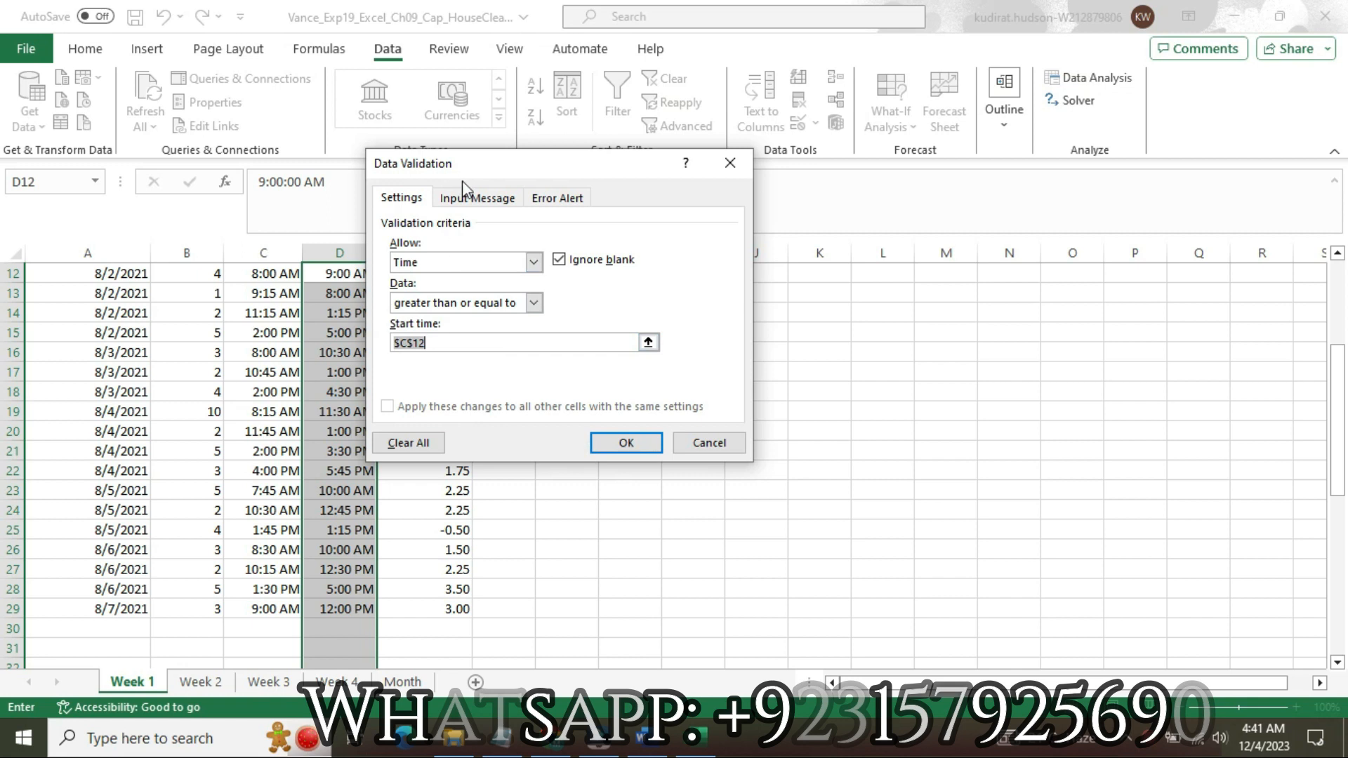
left_click(469, 198)
left_click(681, 422)
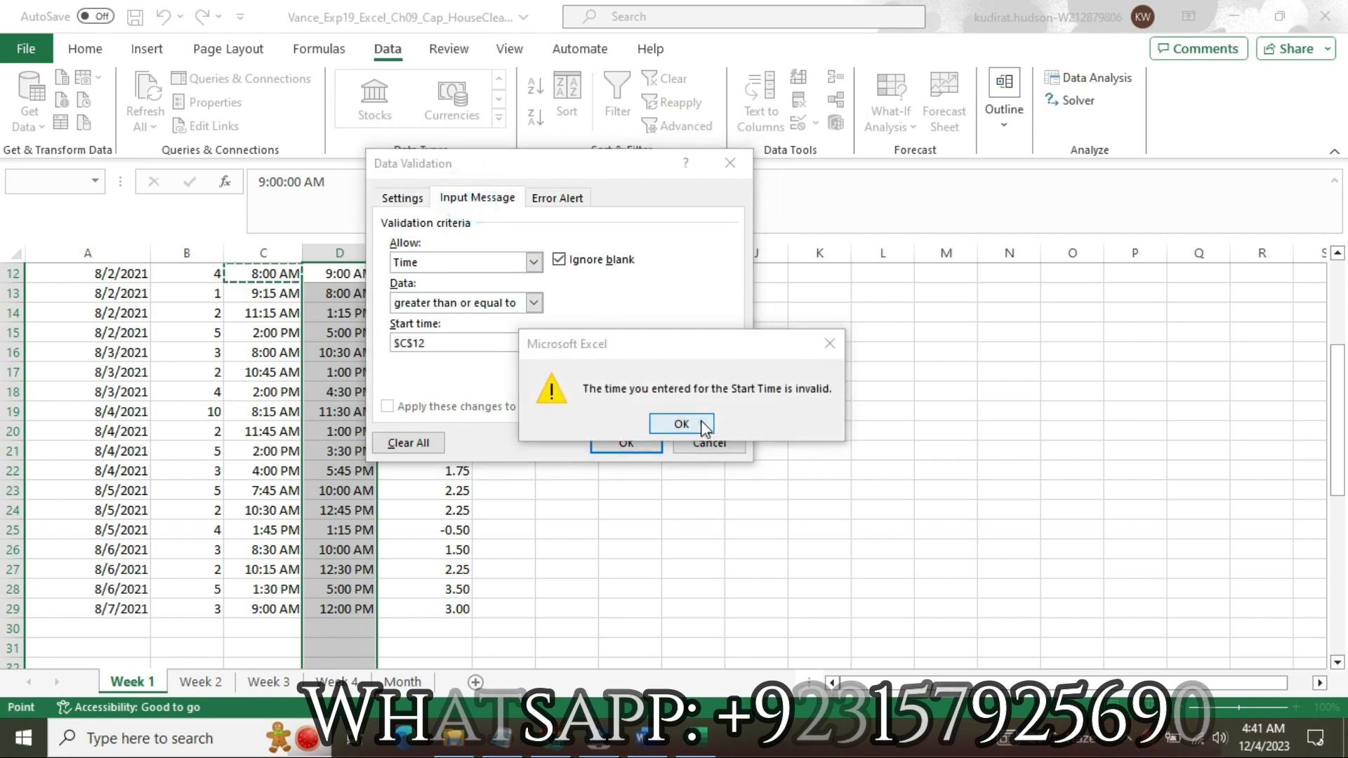
key("BackSpace")
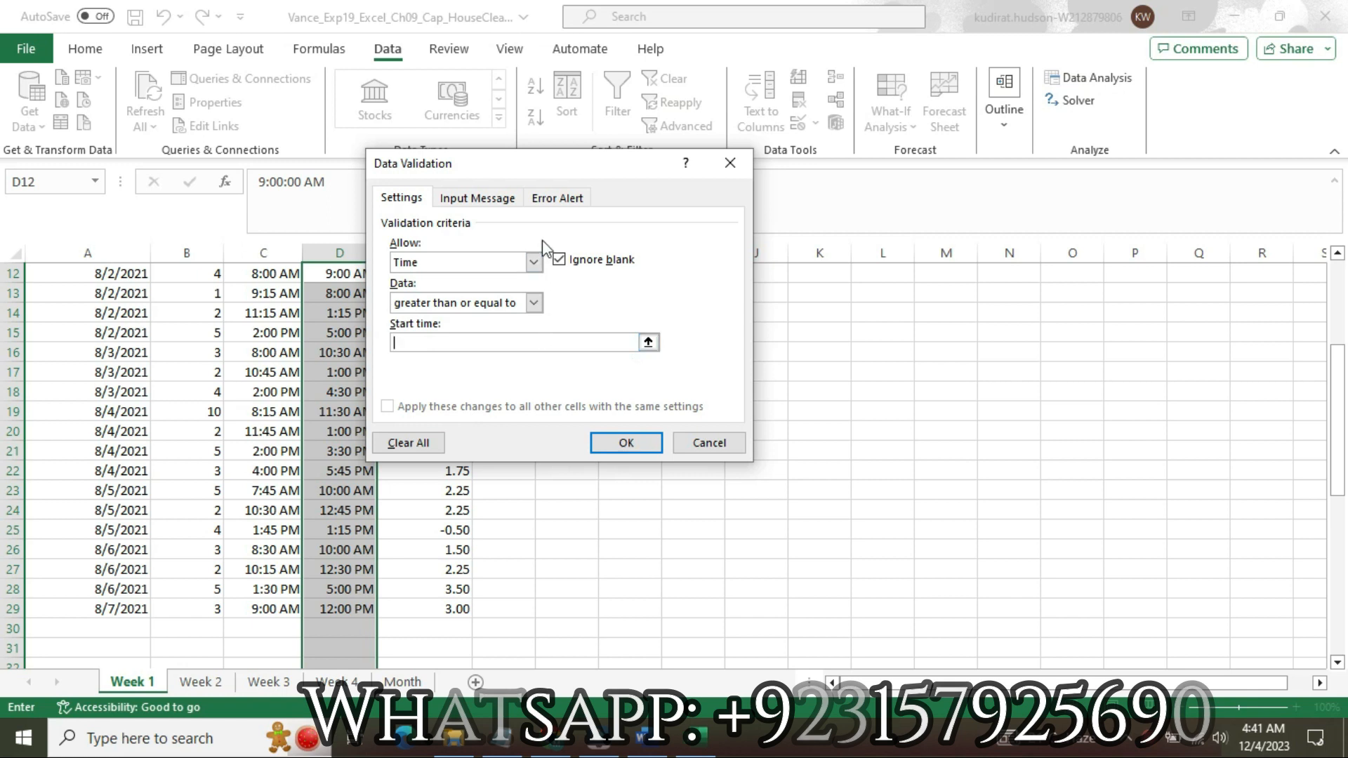
Move the Data Validation dialog clear of the worksheet data and change the time condition to greater than
left_click_drag(505, 171, 662, 200)
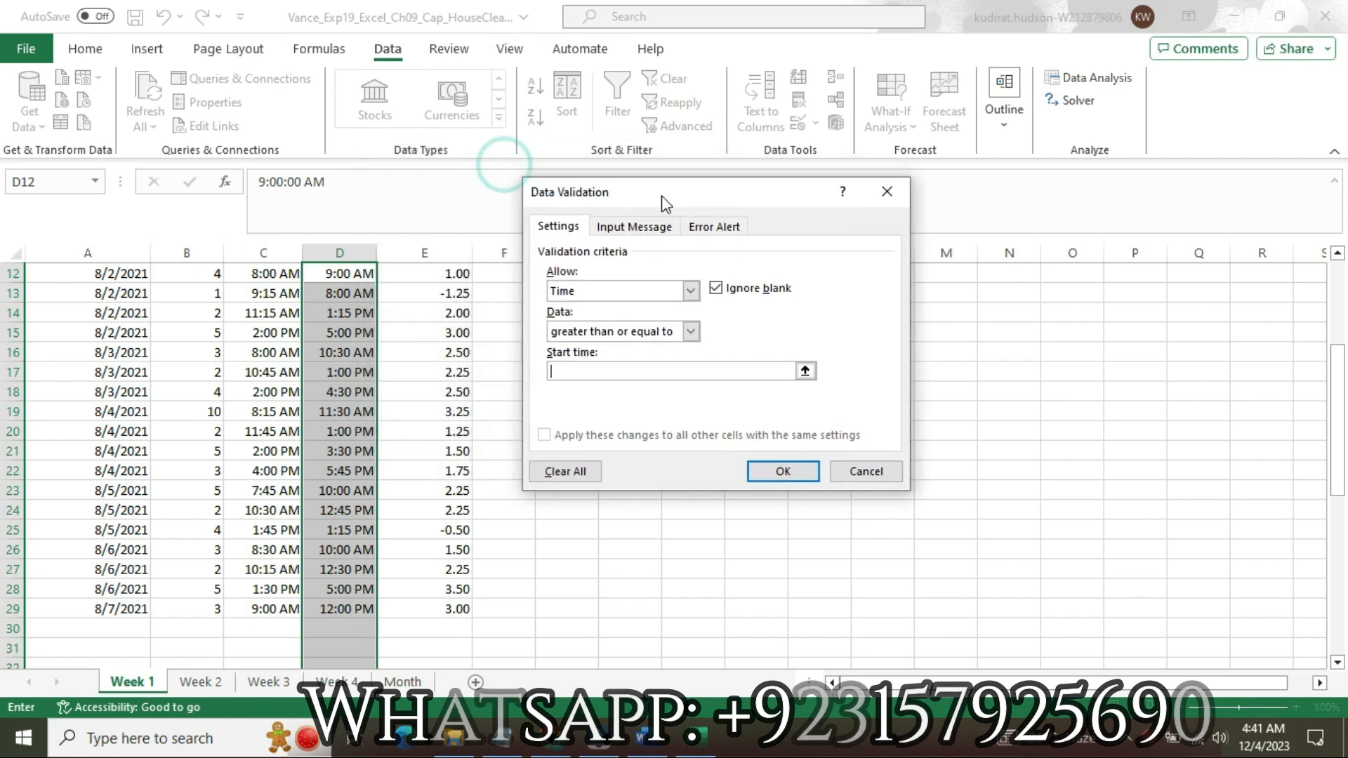
left_click(692, 330)
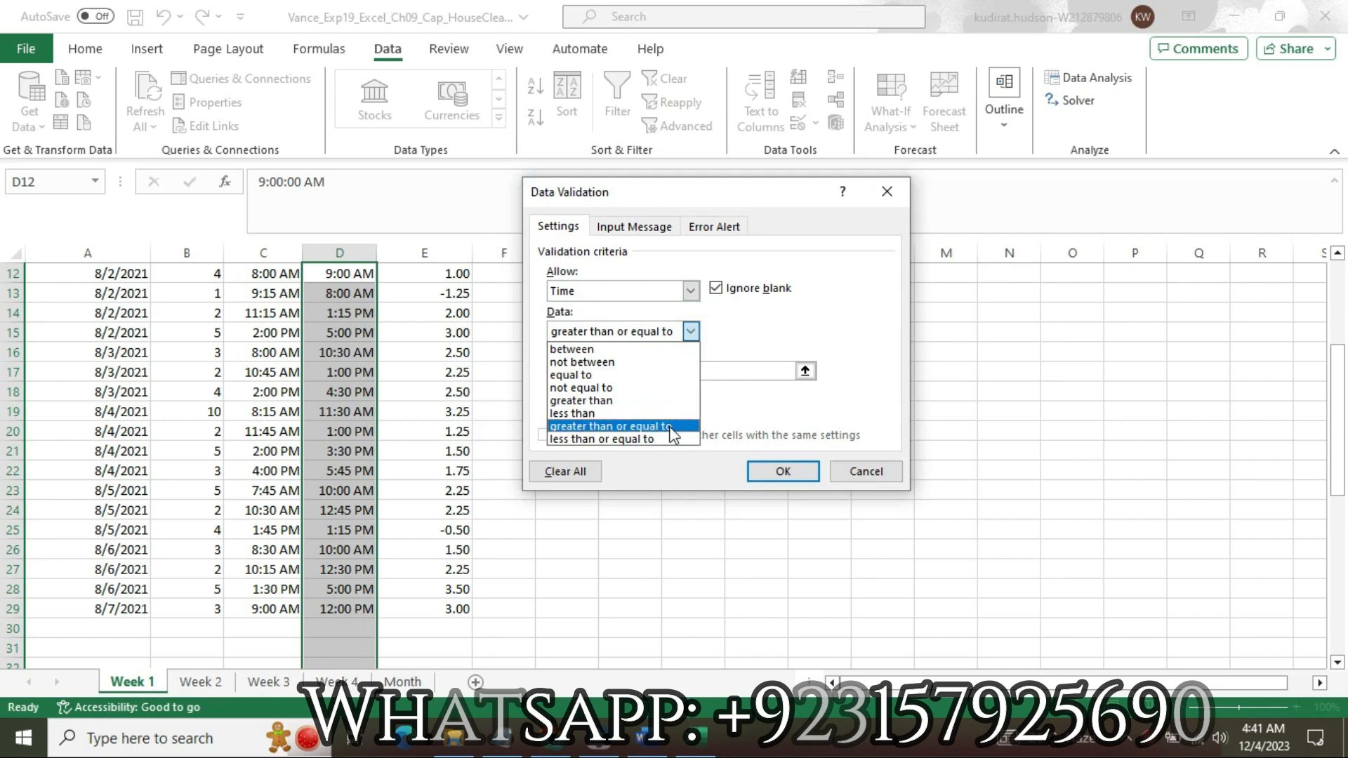
left_click(652, 401)
Try C12 and $C$12 as the start time under the greater than condition
left_click(649, 370)
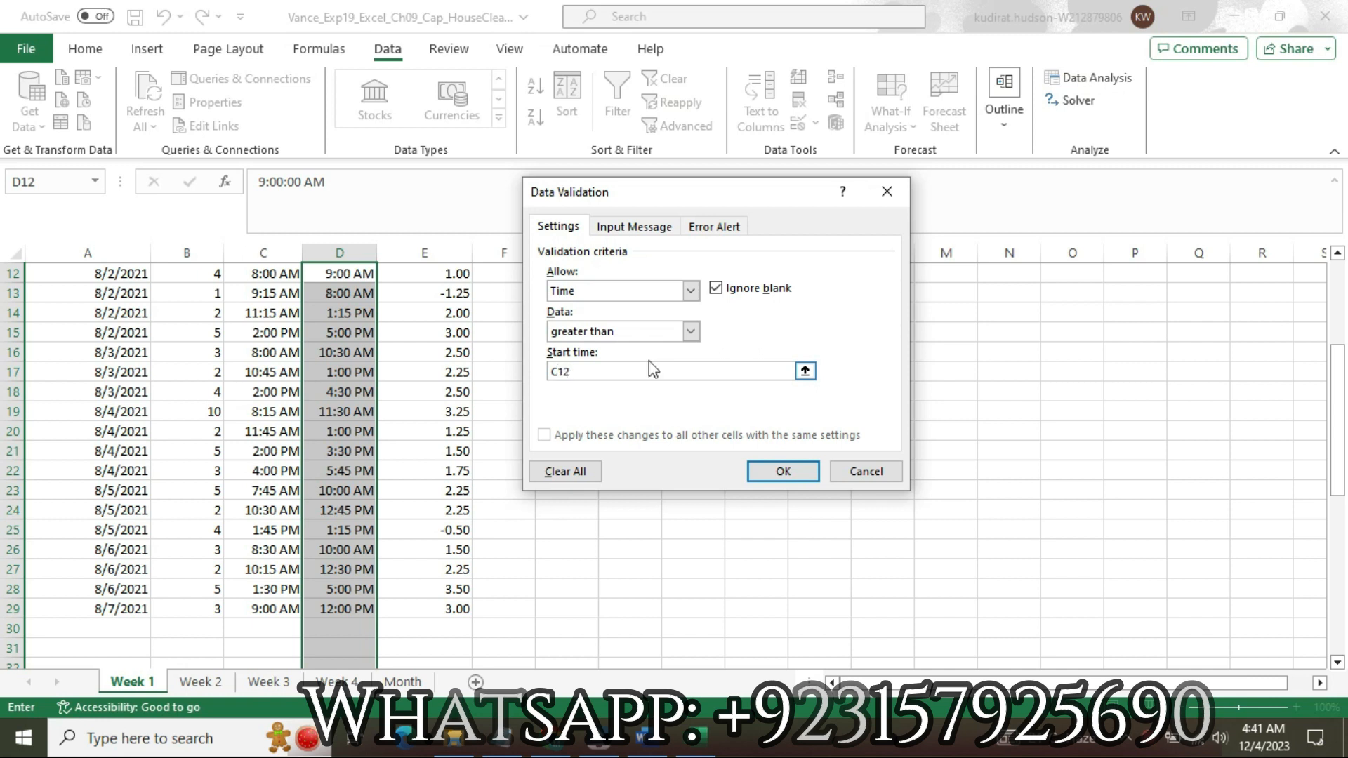
left_click(621, 227)
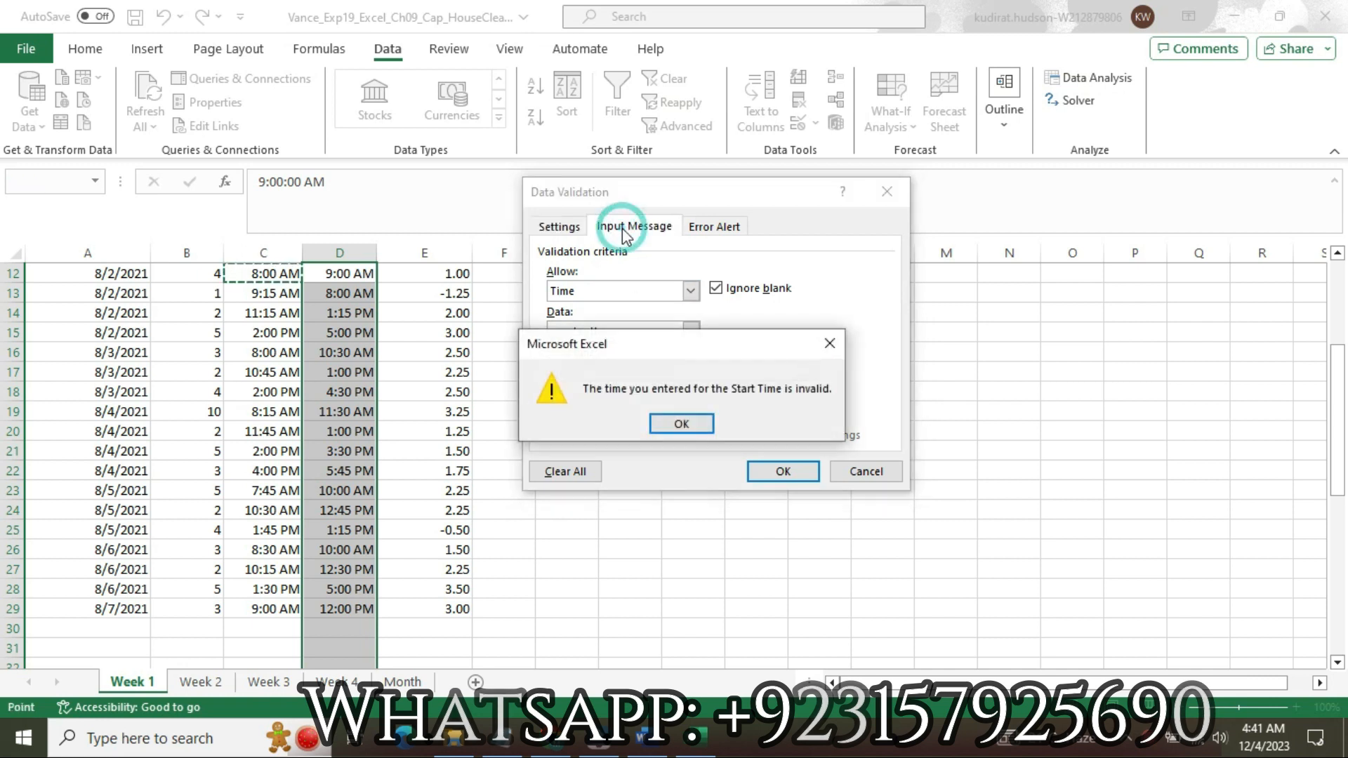
left_click(680, 424)
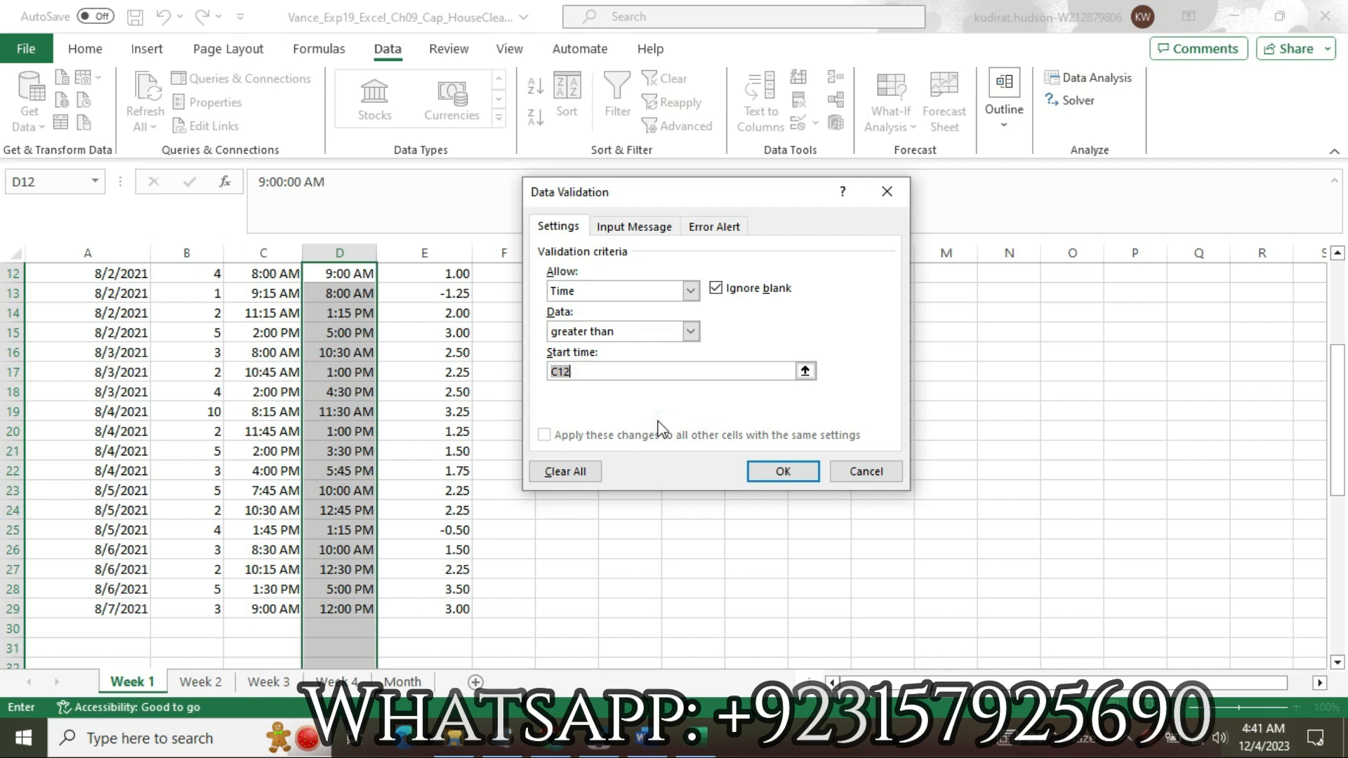
left_click(650, 226)
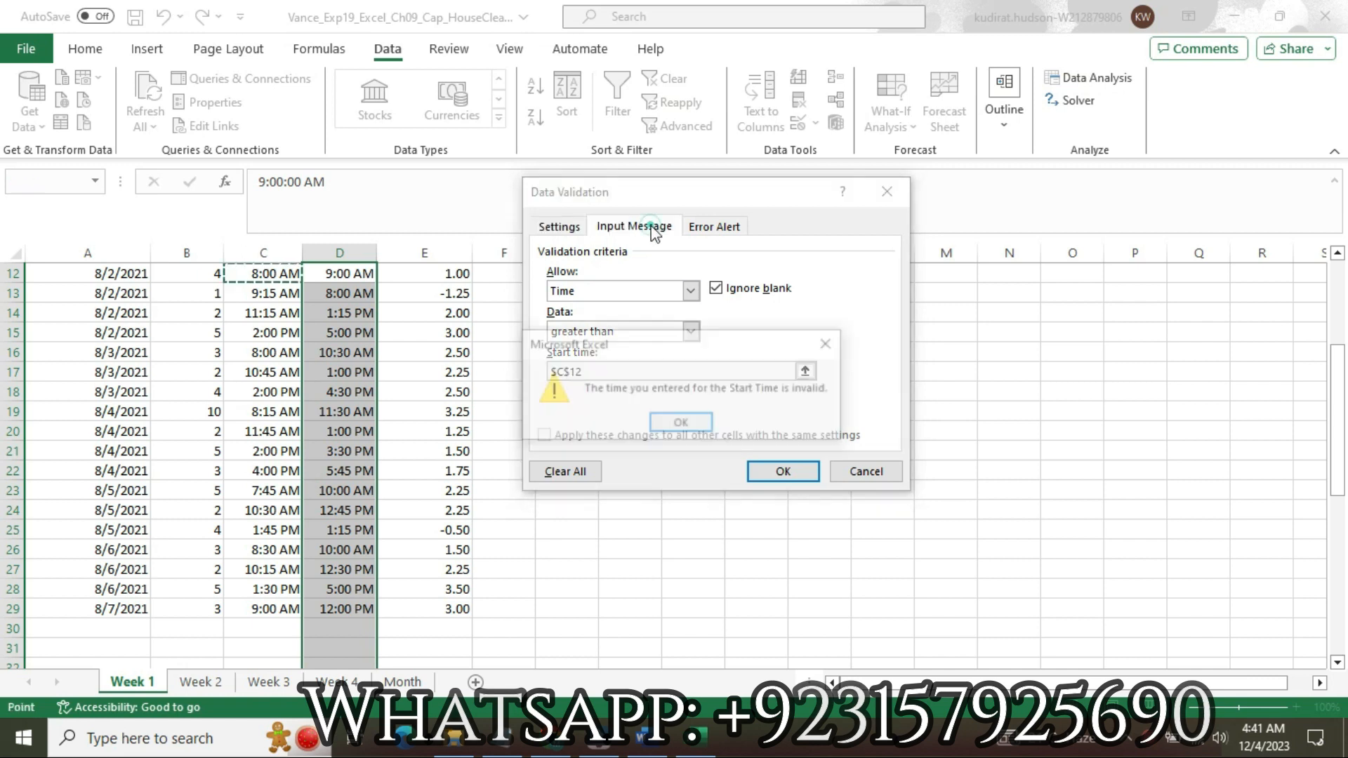
left_click(682, 425)
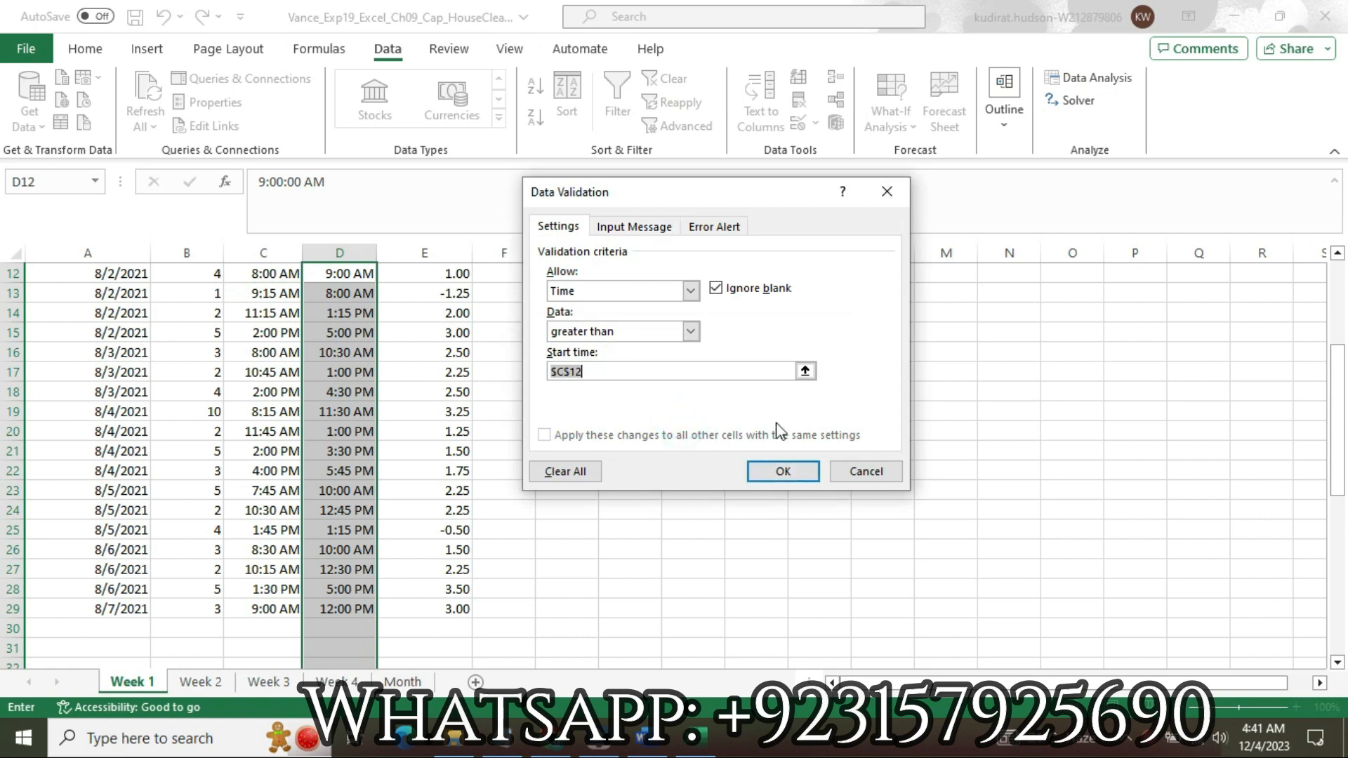
Replace the start time with the reference =C12, picked directly from the Week 1 sheet
left_click(805, 371)
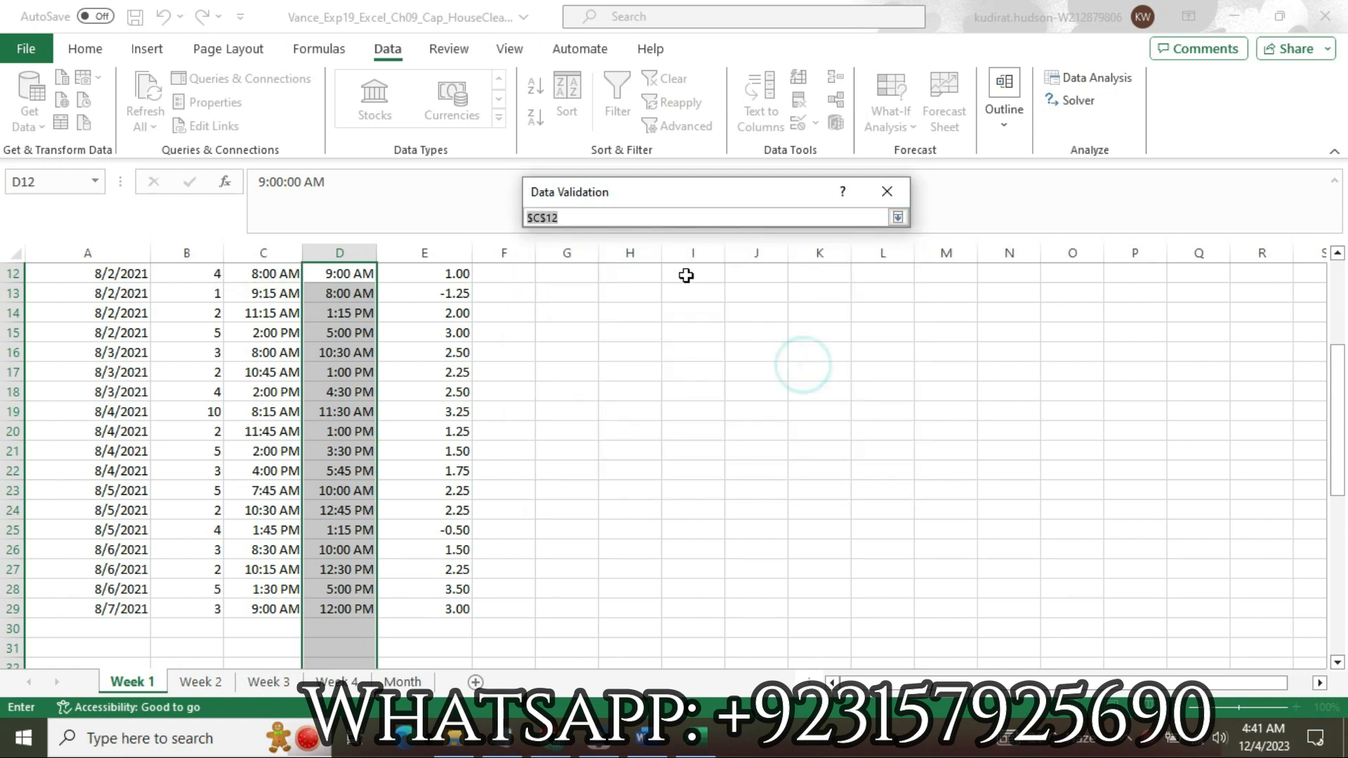
key("BackSpace")
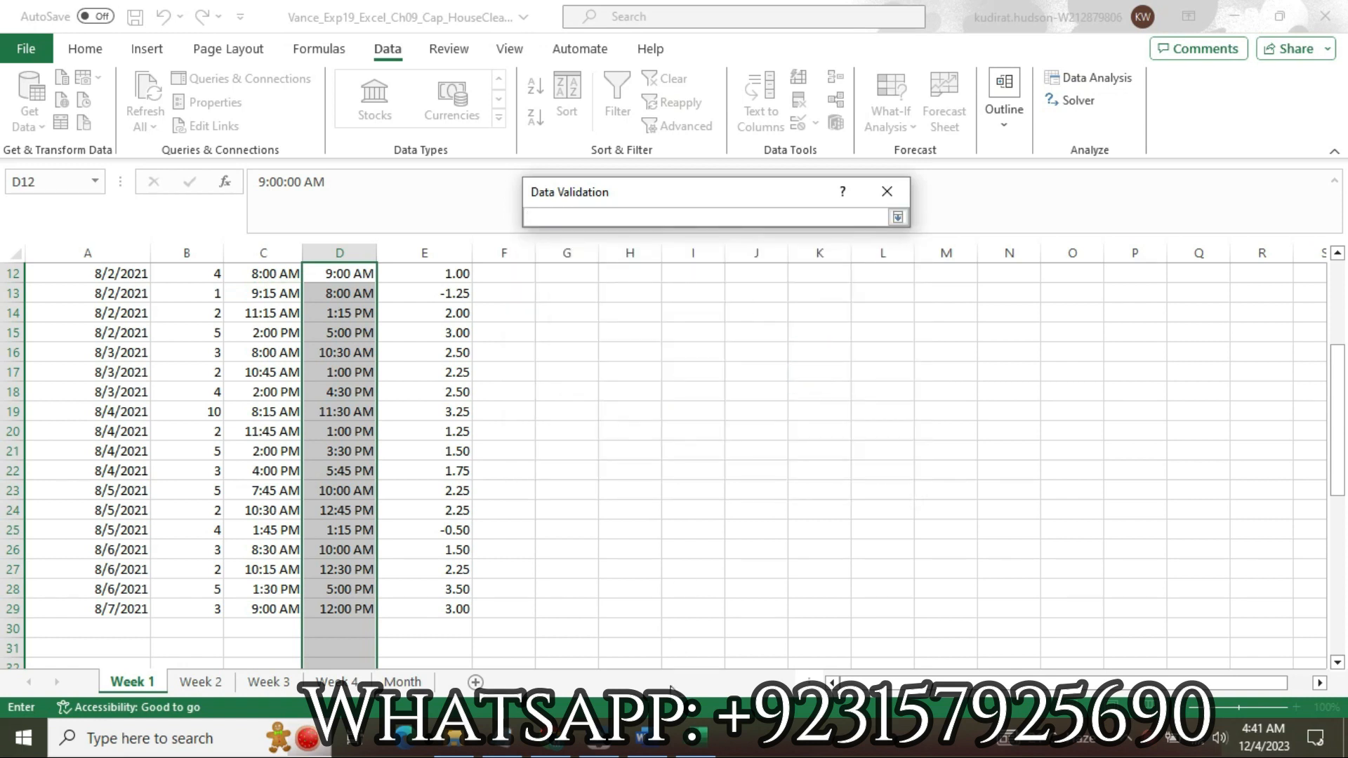
left_click(666, 742)
left_click(695, 738)
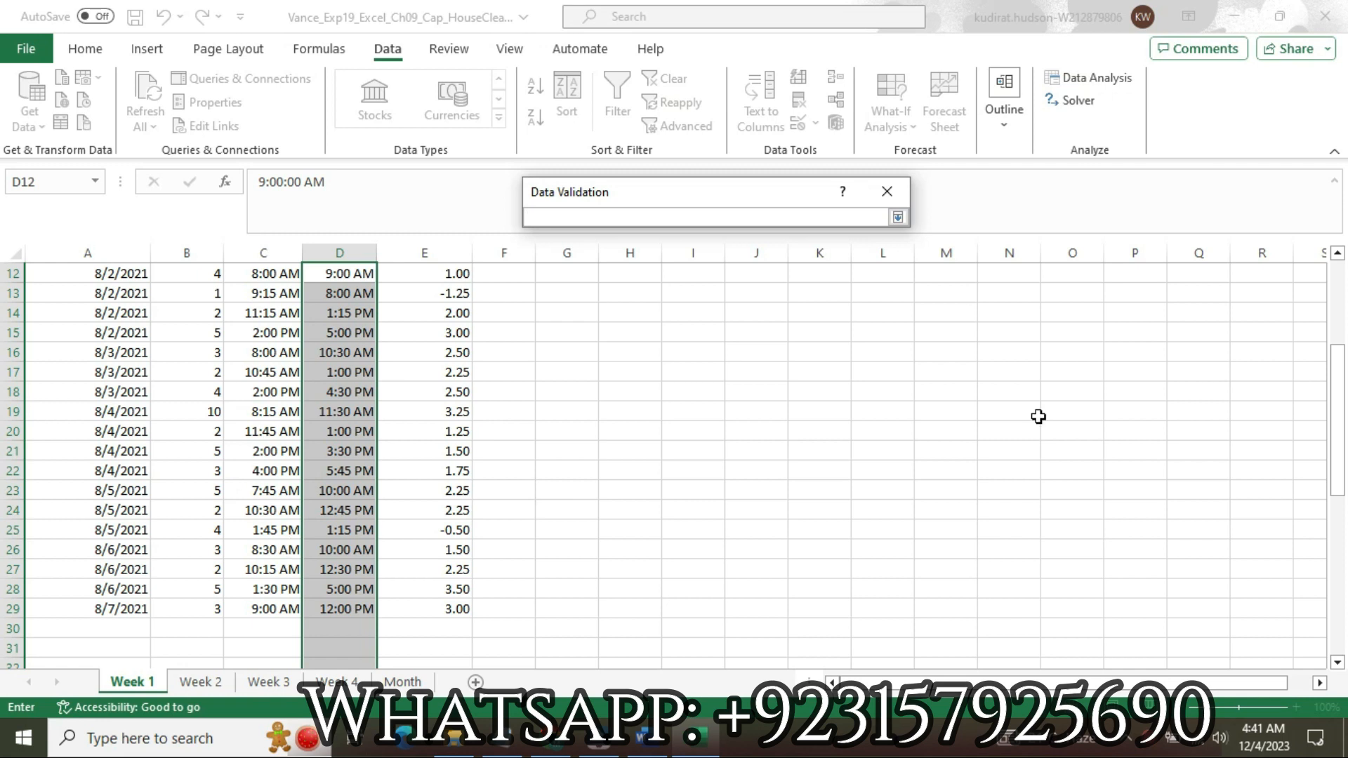
left_click_drag(1343, 407, 1339, 364)
left_click(283, 391)
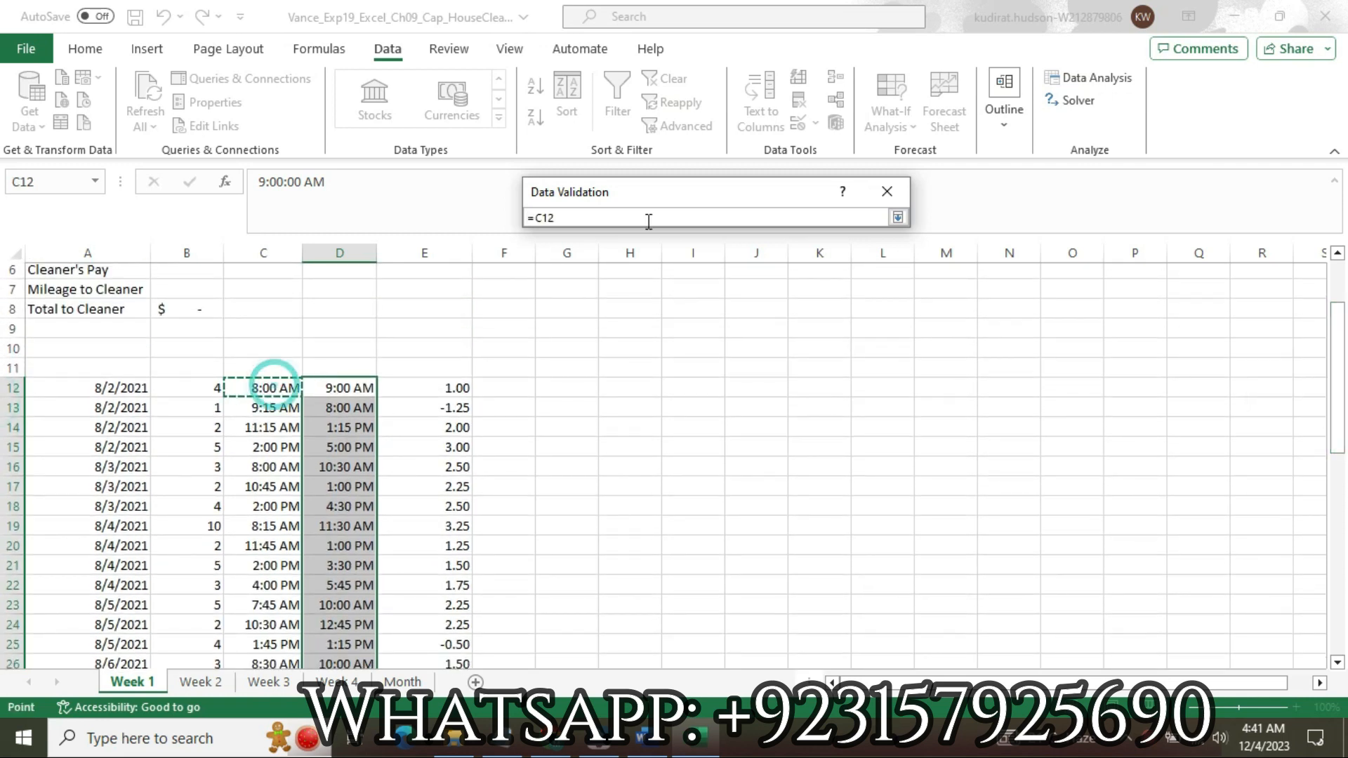
left_click(897, 218)
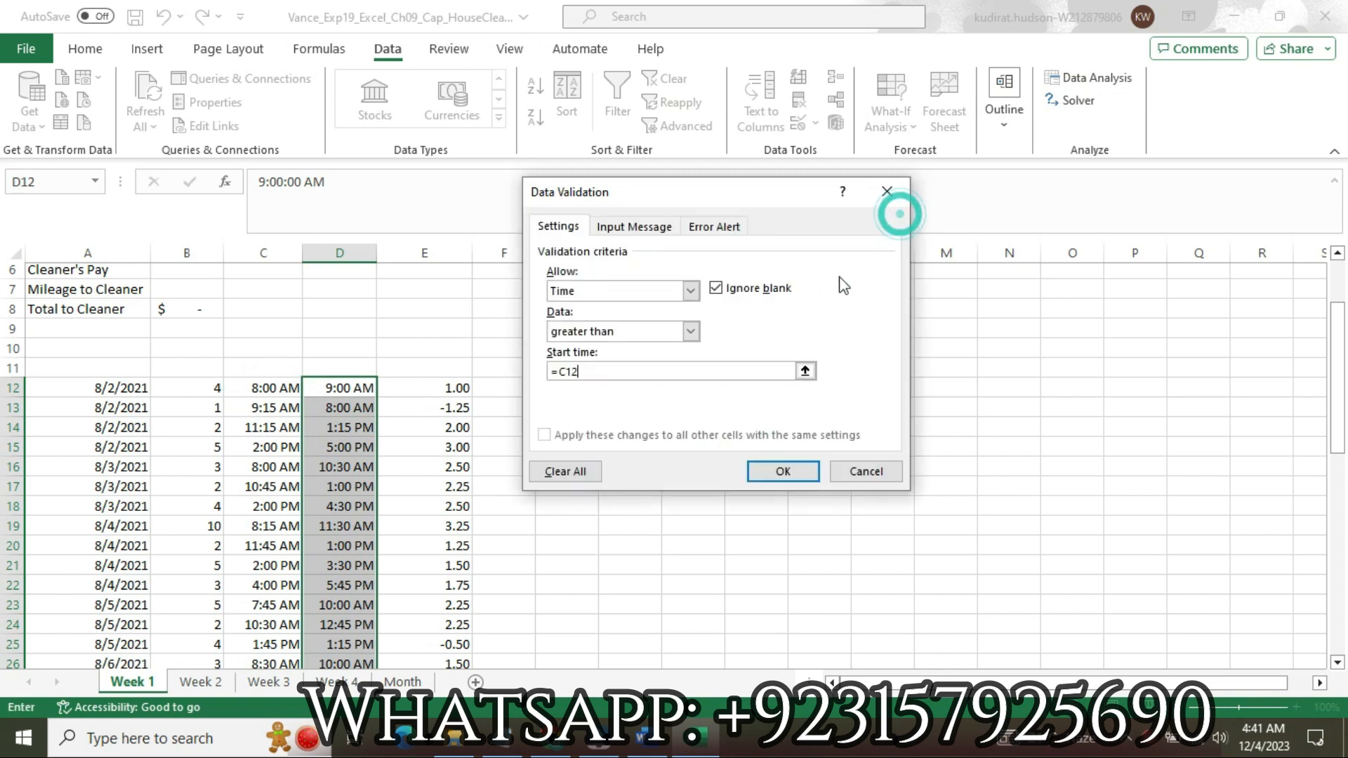
Copy the input message title from Word's step 5, and set the validation rule's input message title to End Time
left_click(623, 228)
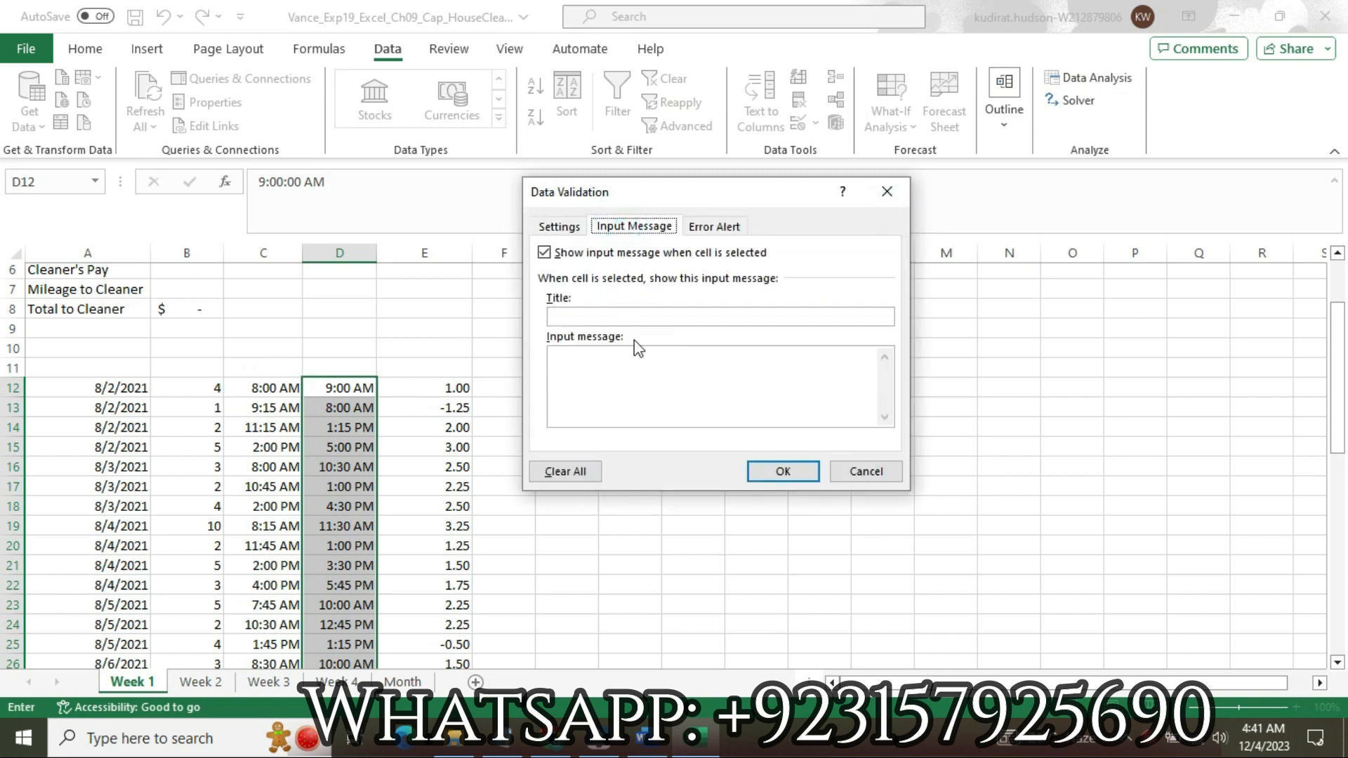
left_click(618, 316)
left_click(641, 737)
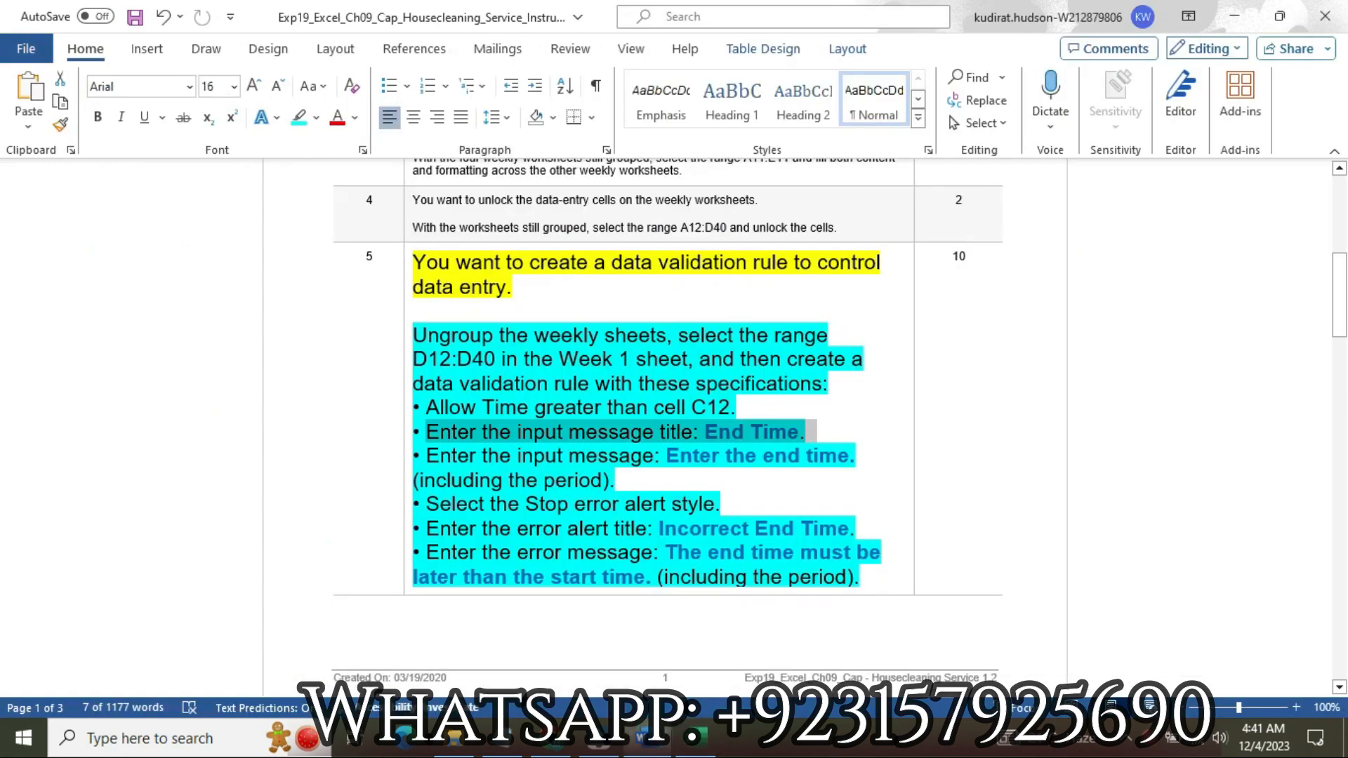
left_click(703, 443)
left_click_drag(705, 433, 792, 439)
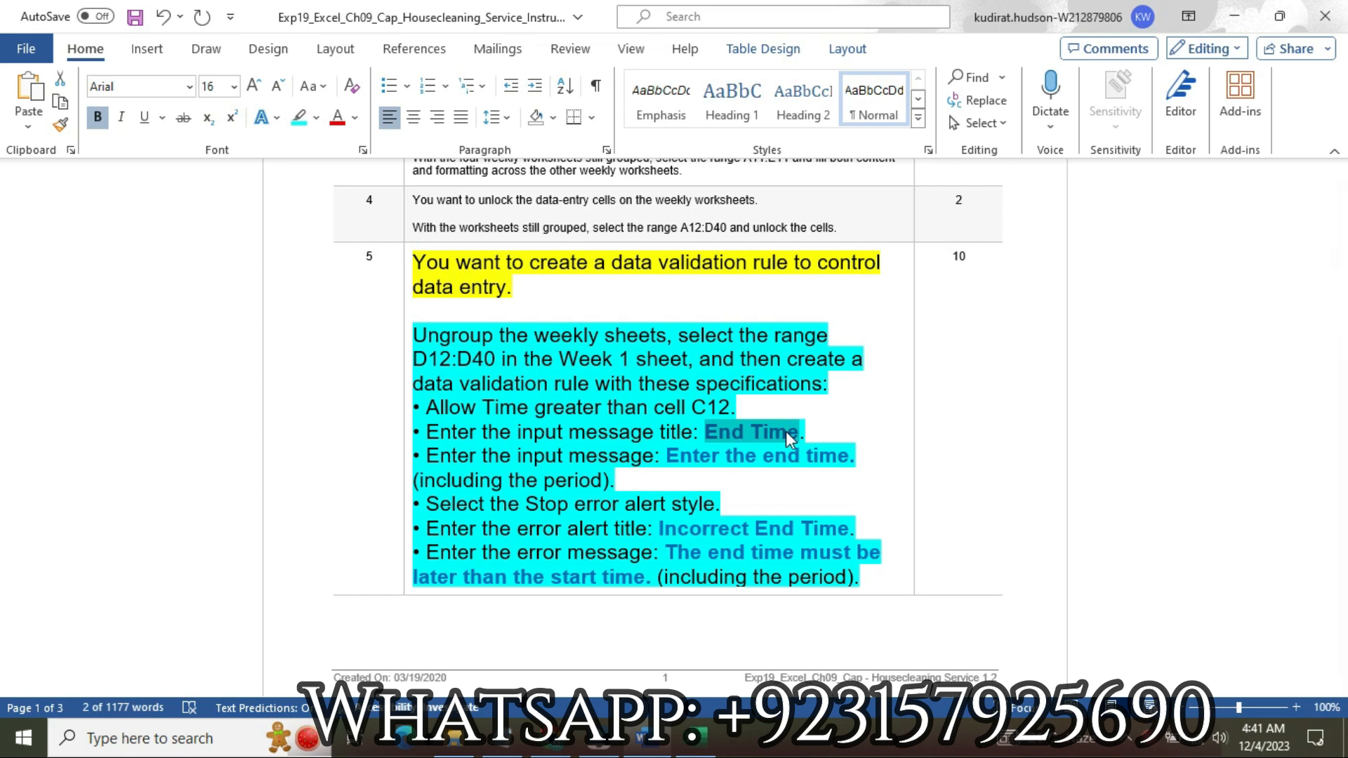
left_click(695, 738)
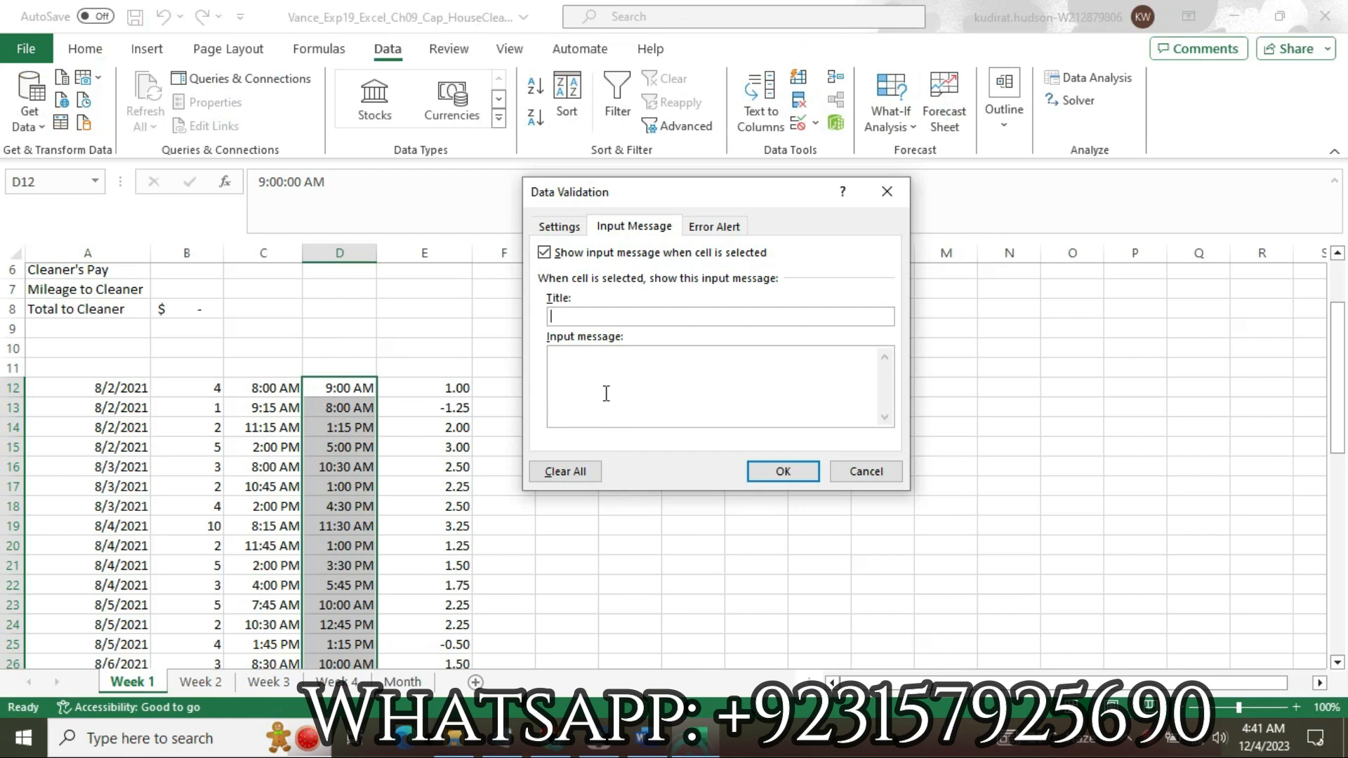
key("ctrl+v")
Copy the input message text from Word's step 5, and set the rule's input message to "Enter the end time"
left_click(639, 736)
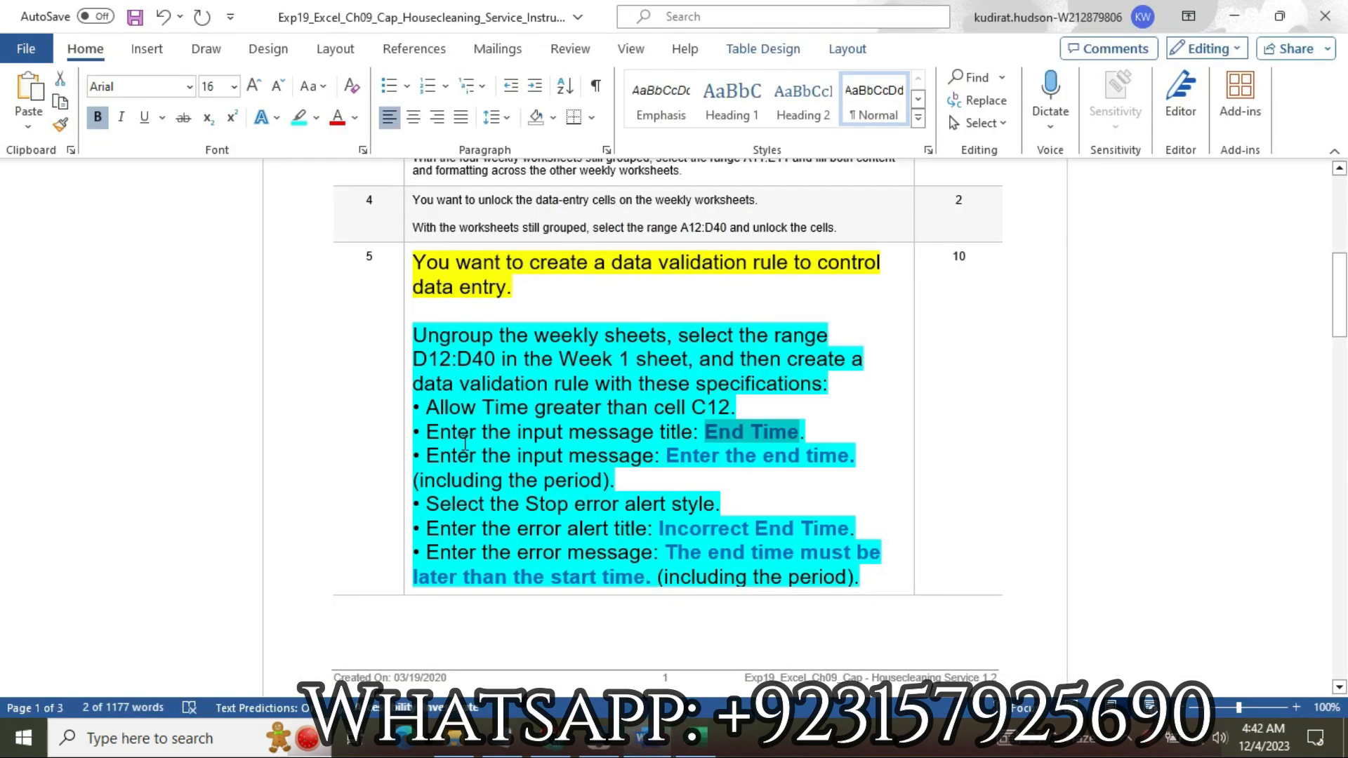
left_click(632, 456)
left_click_drag(502, 450, 835, 458)
left_click(671, 456)
left_click(695, 737)
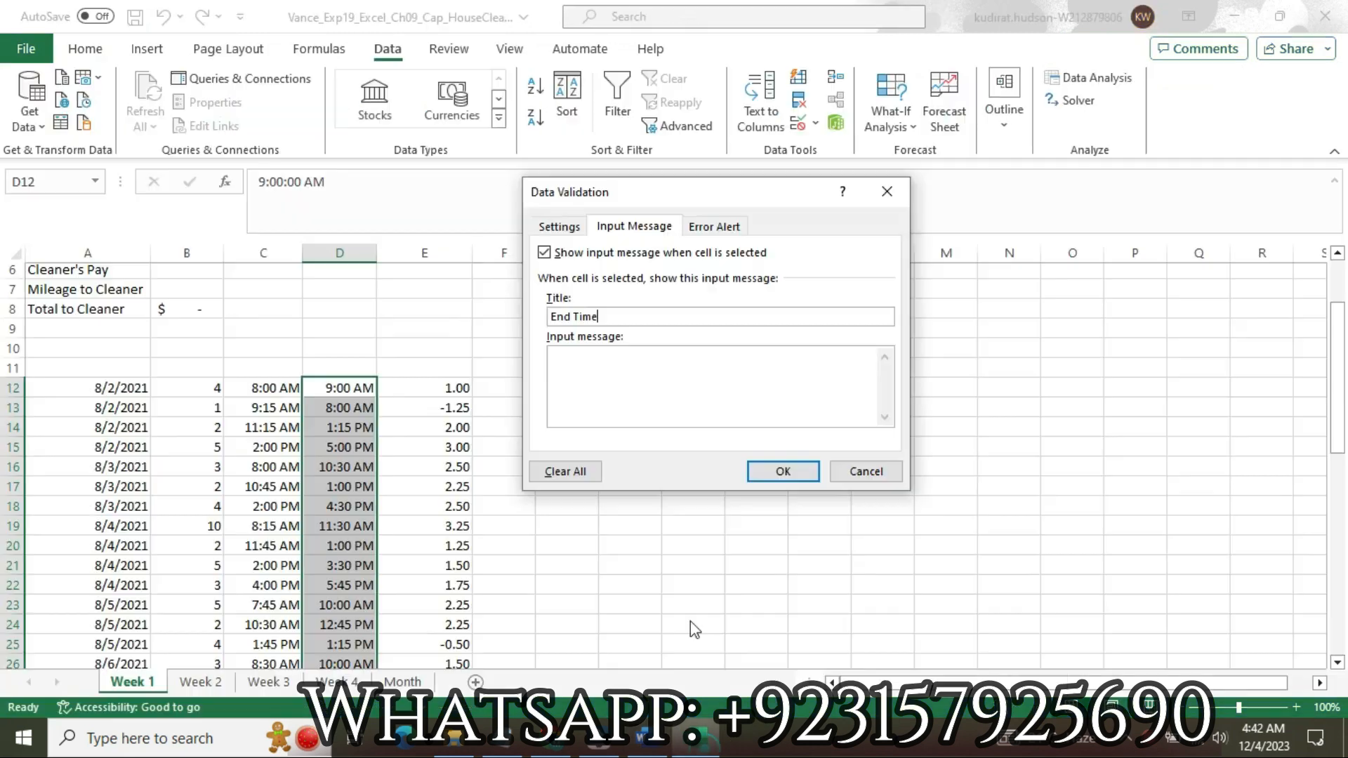
left_click(656, 384)
key("ctrl+v")
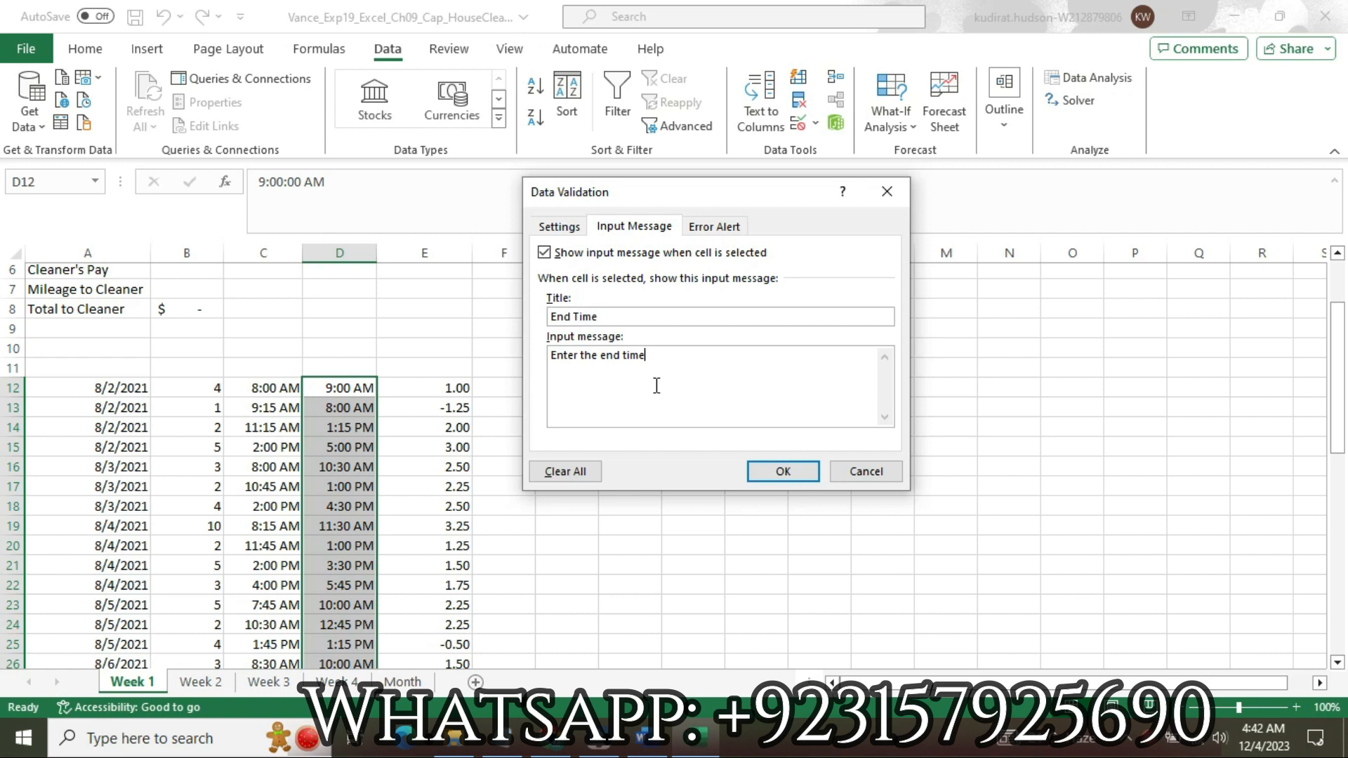
Read the error alert style specification in Word's step 5, and keep Stop as the rule's error alert style in Excel
left_click(640, 737)
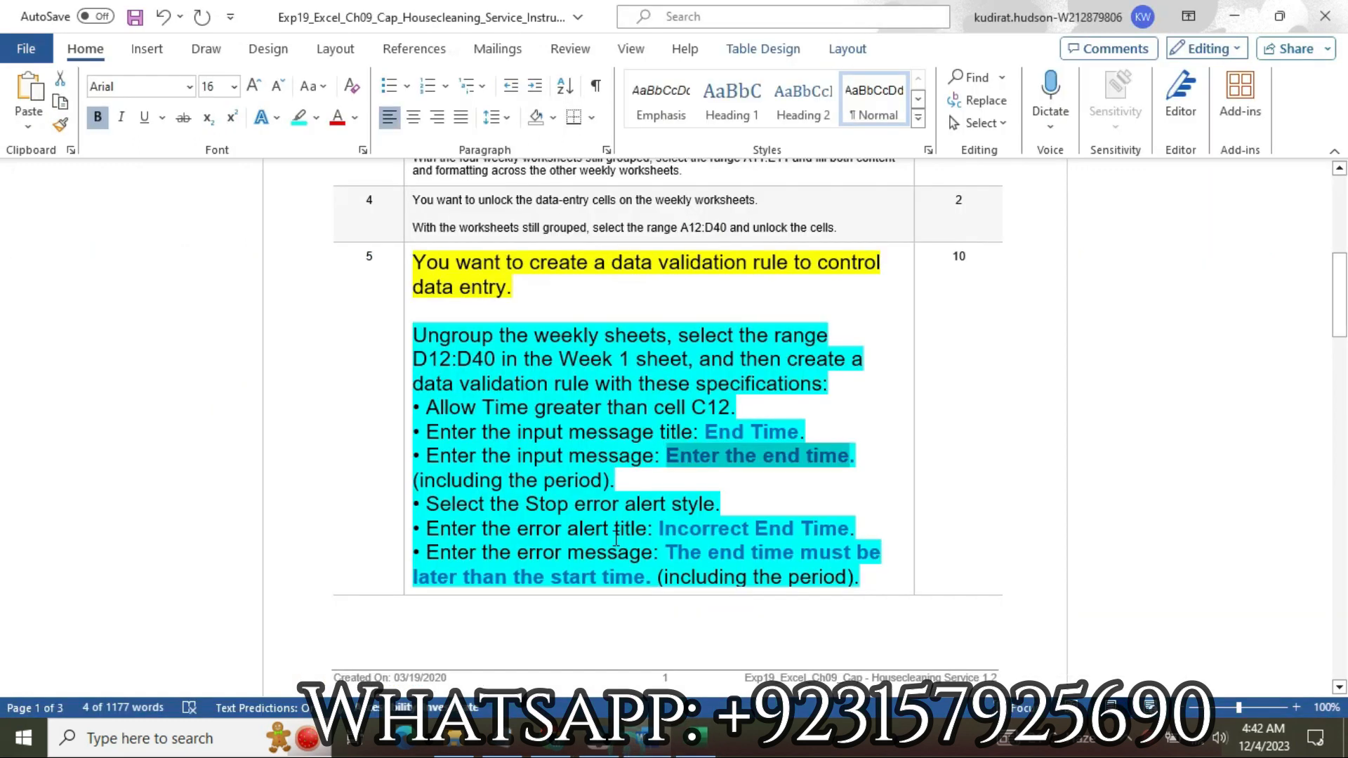
left_click_drag(438, 504, 714, 504)
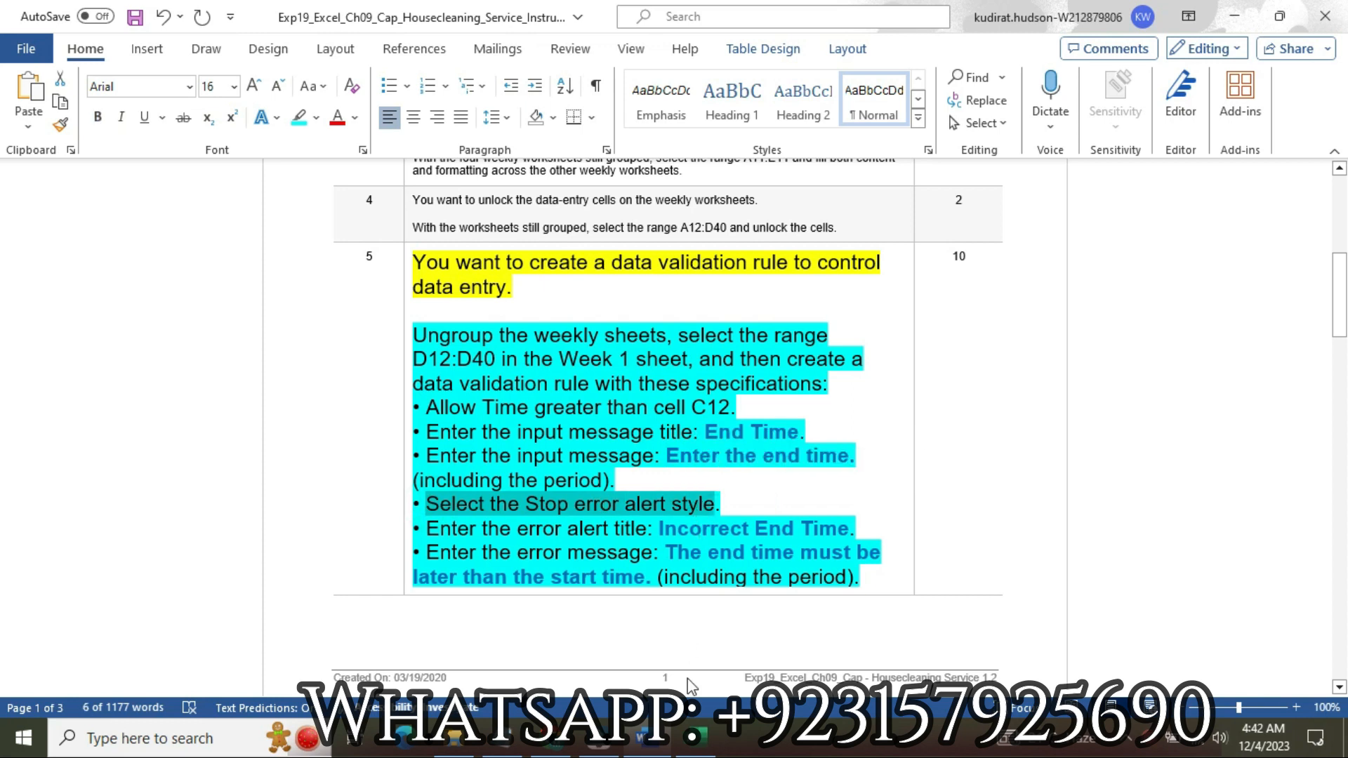
left_click(699, 743)
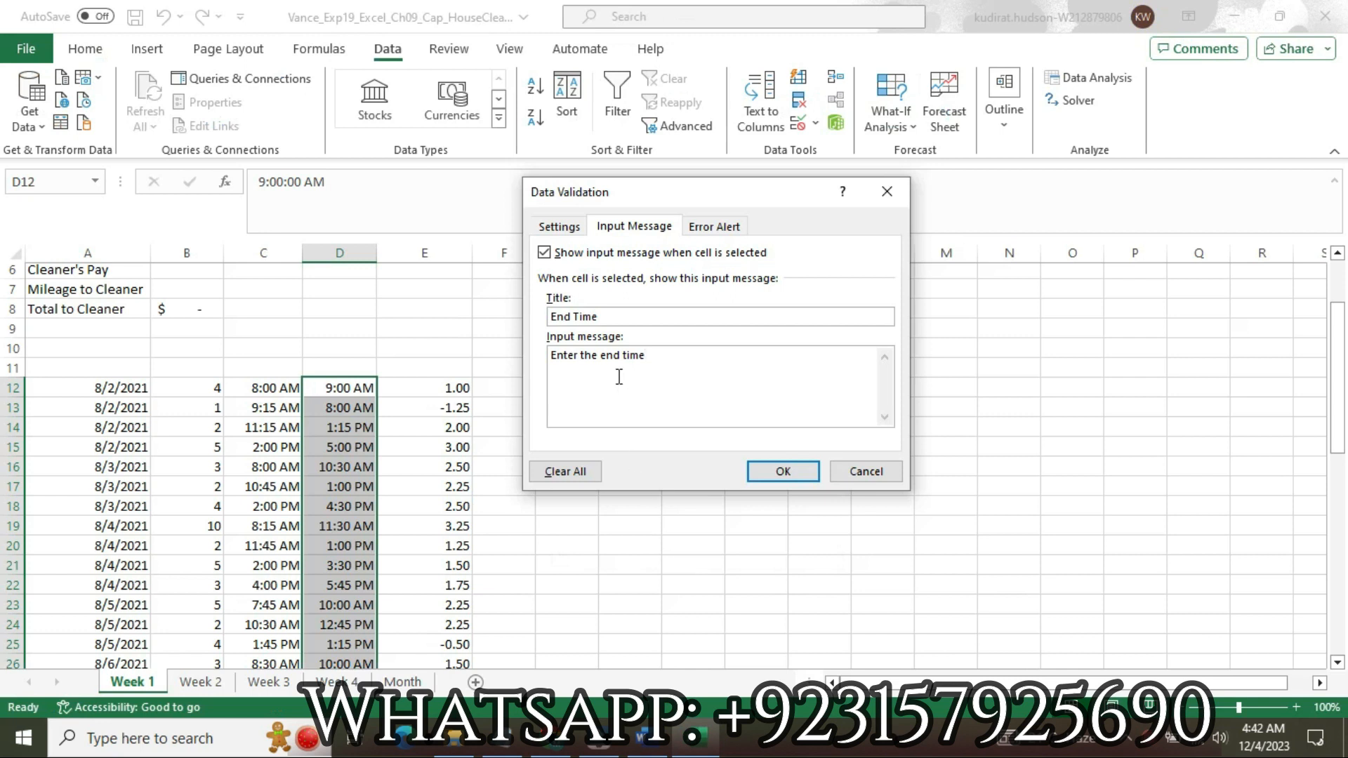
left_click(713, 226)
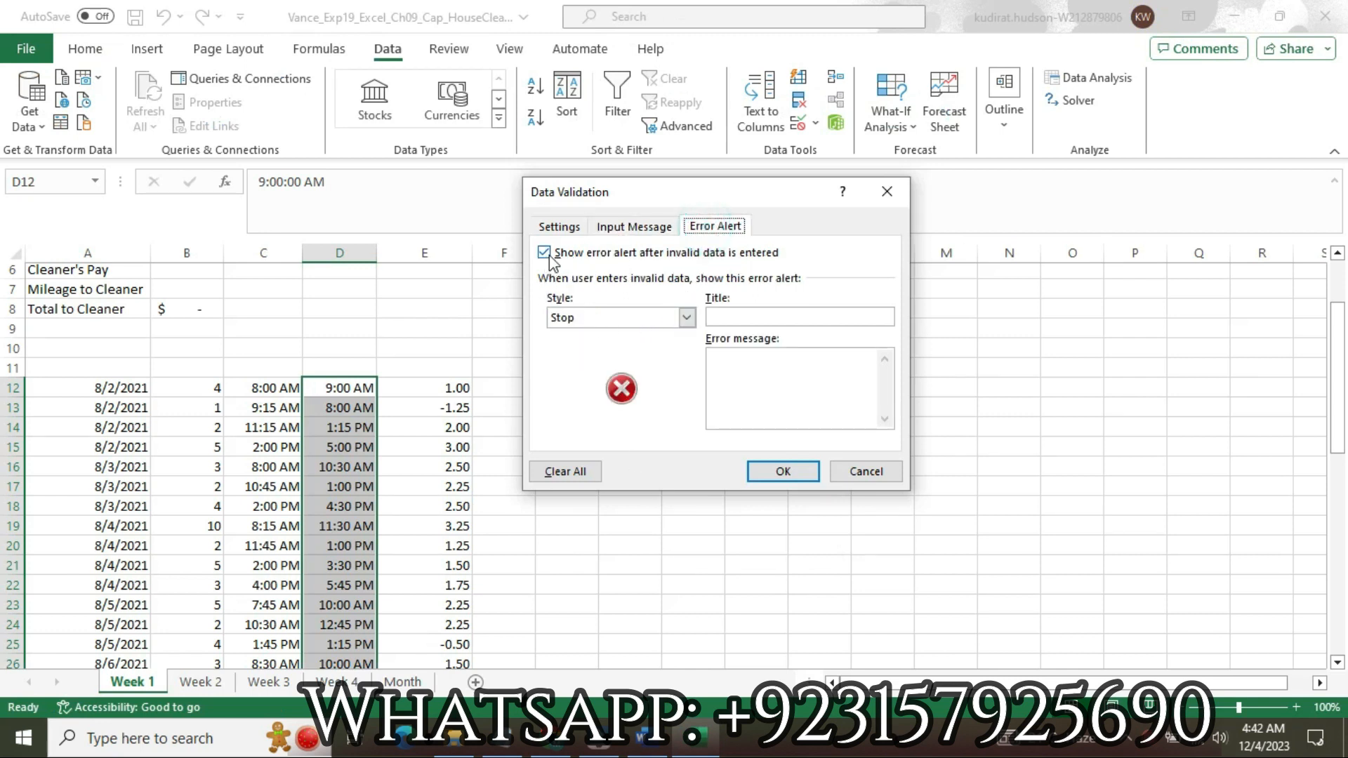
left_click(687, 317)
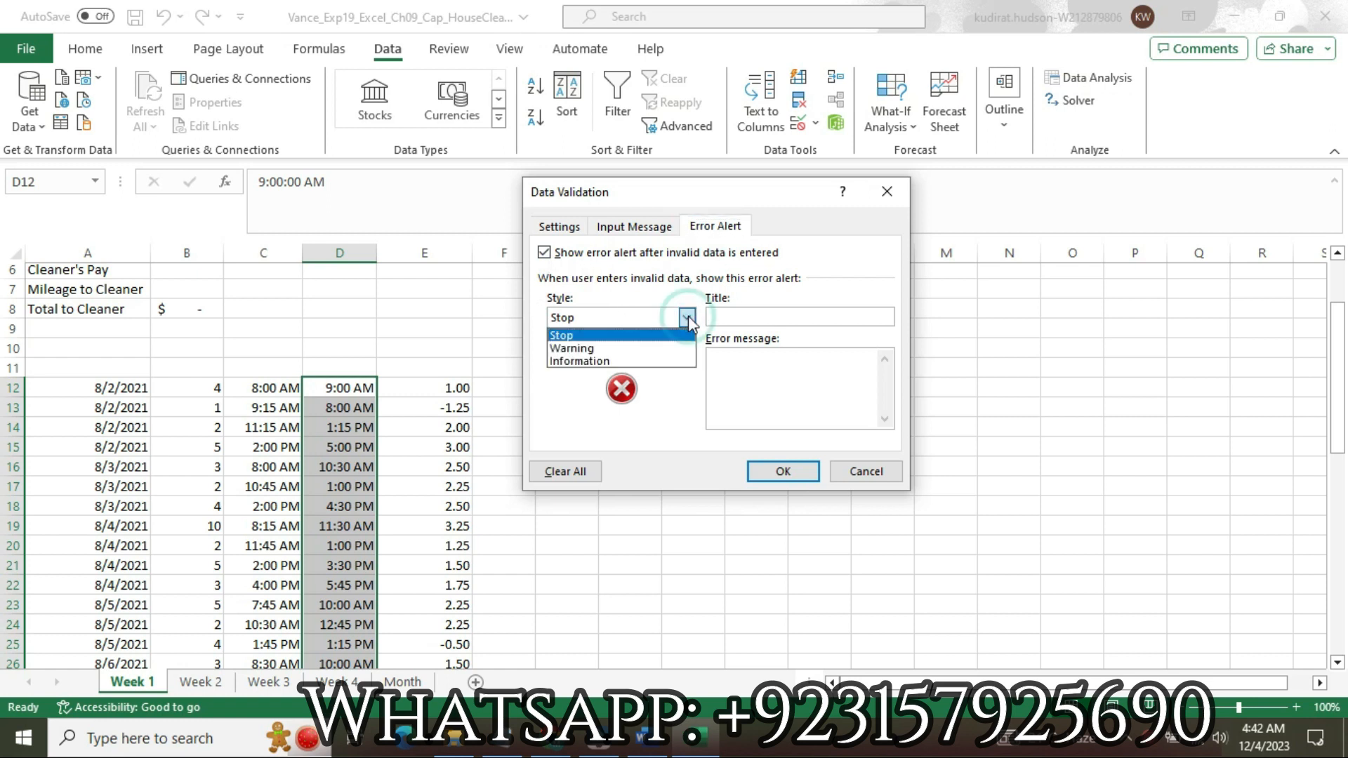
left_click(688, 316)
Copy the error alert title from Word's step 5, and set the validation rule's error alert title to Incorrect End Time
left_click(641, 737)
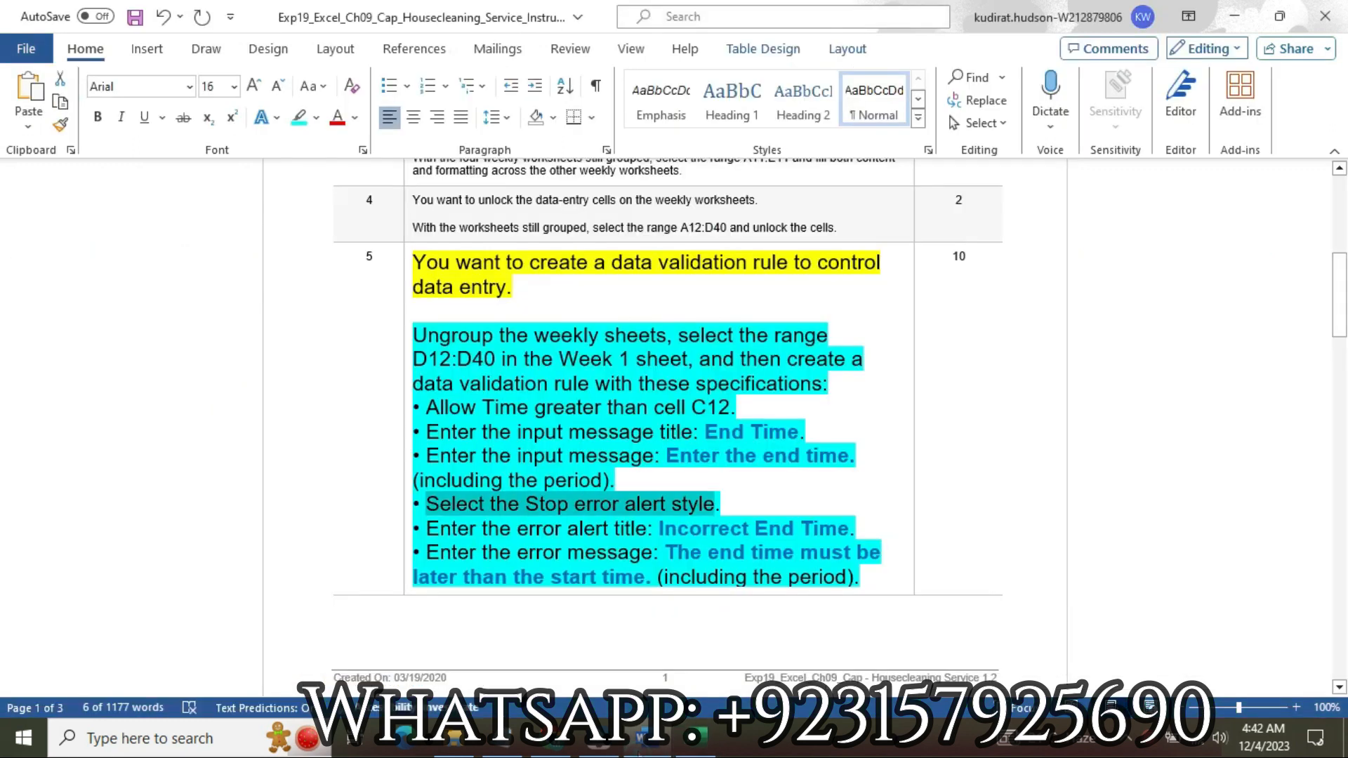
left_click_drag(427, 529, 835, 536)
key("ctrl+c")
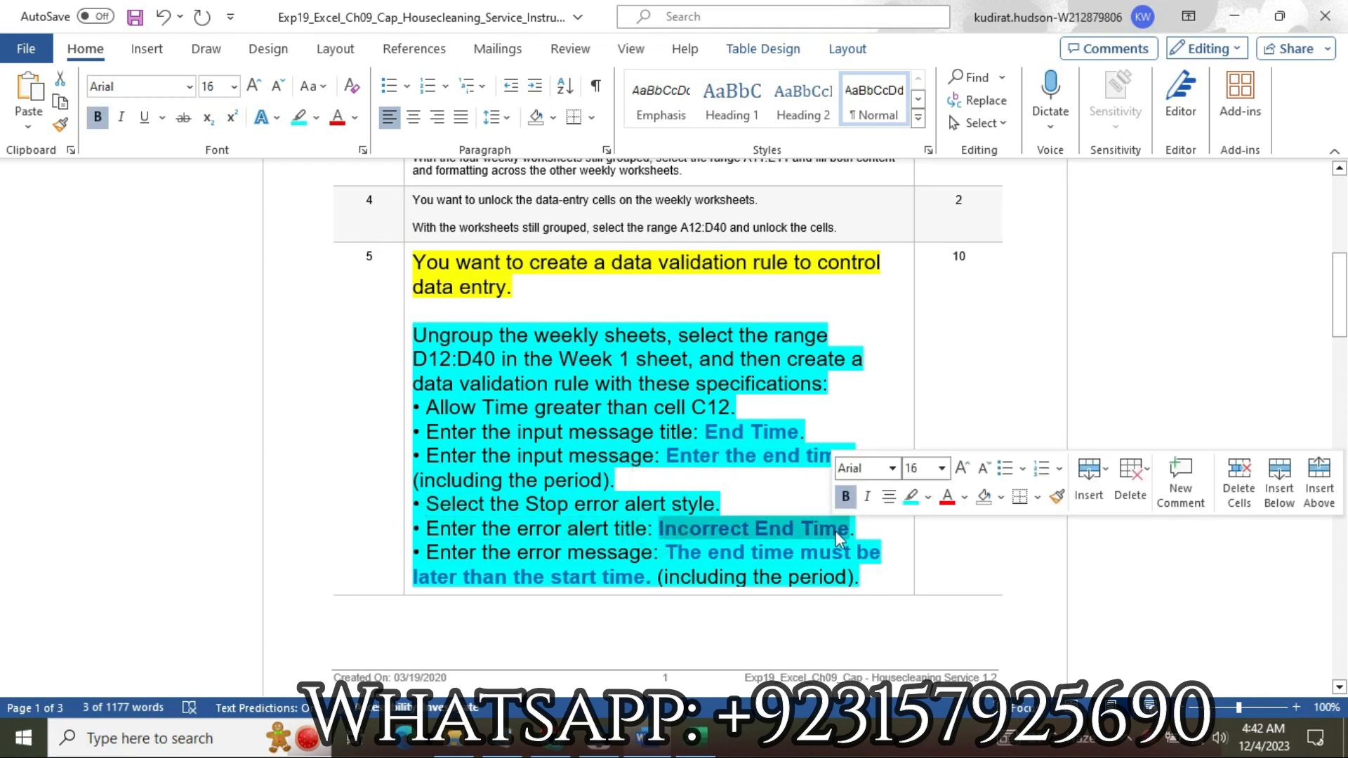
left_click(705, 746)
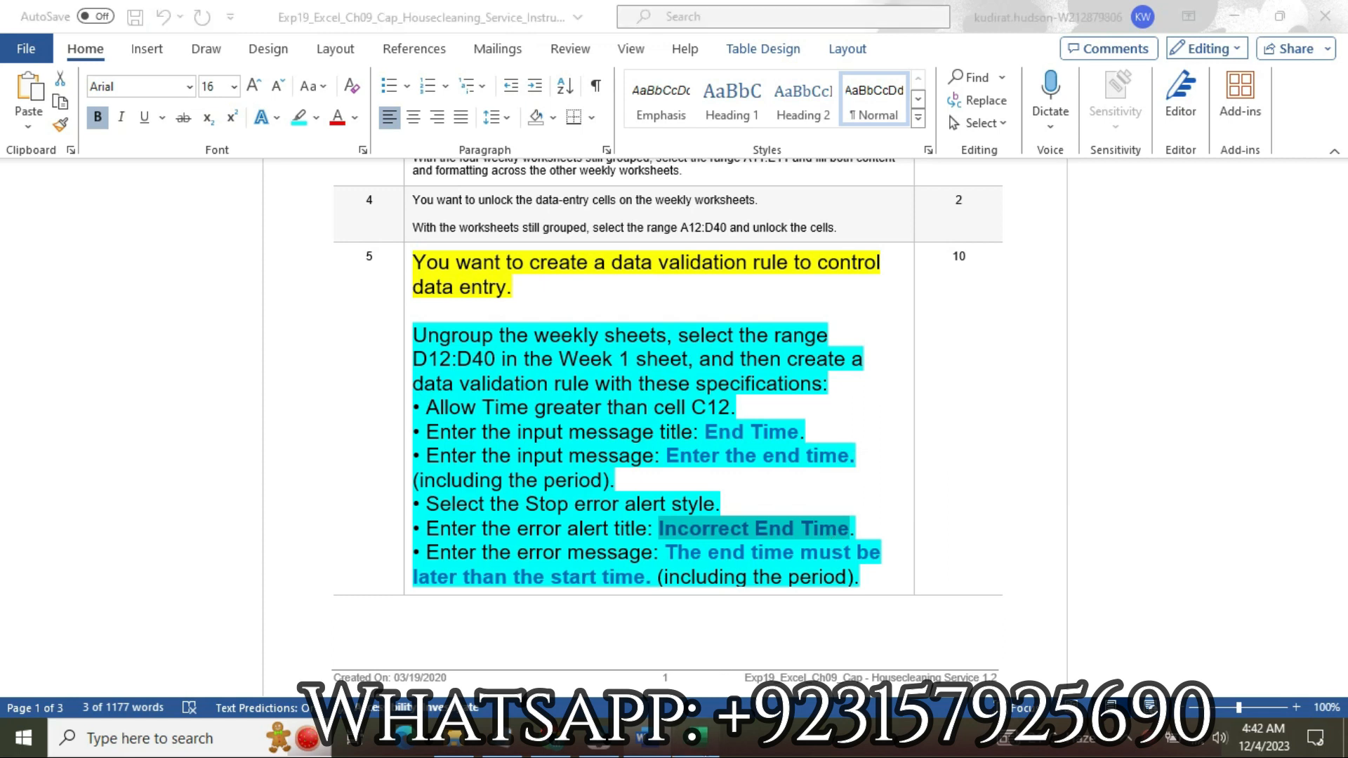
left_click(746, 316)
key("ctrl+v")
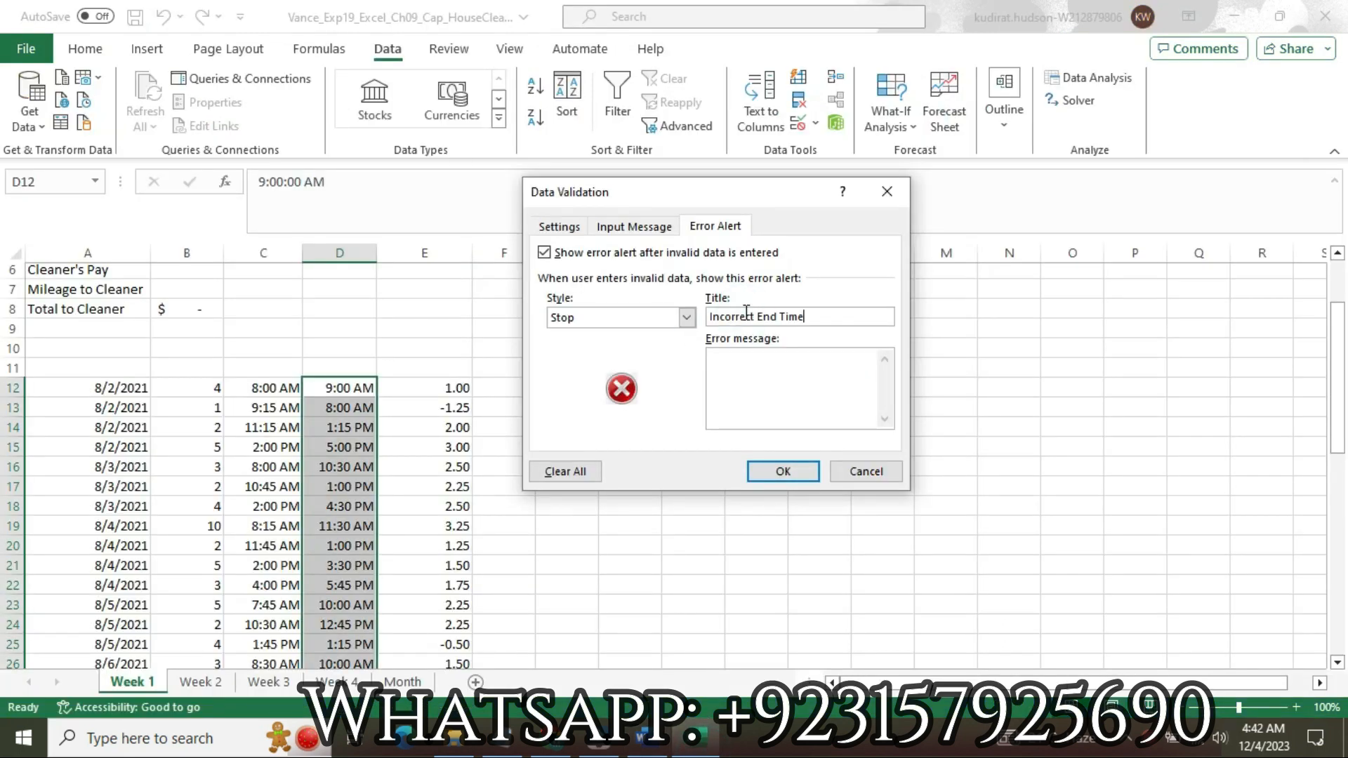
Set the error message to "The end time must be later than the start time", copied from Word's step 5, and apply the validation rule
left_click(741, 385)
left_click(641, 738)
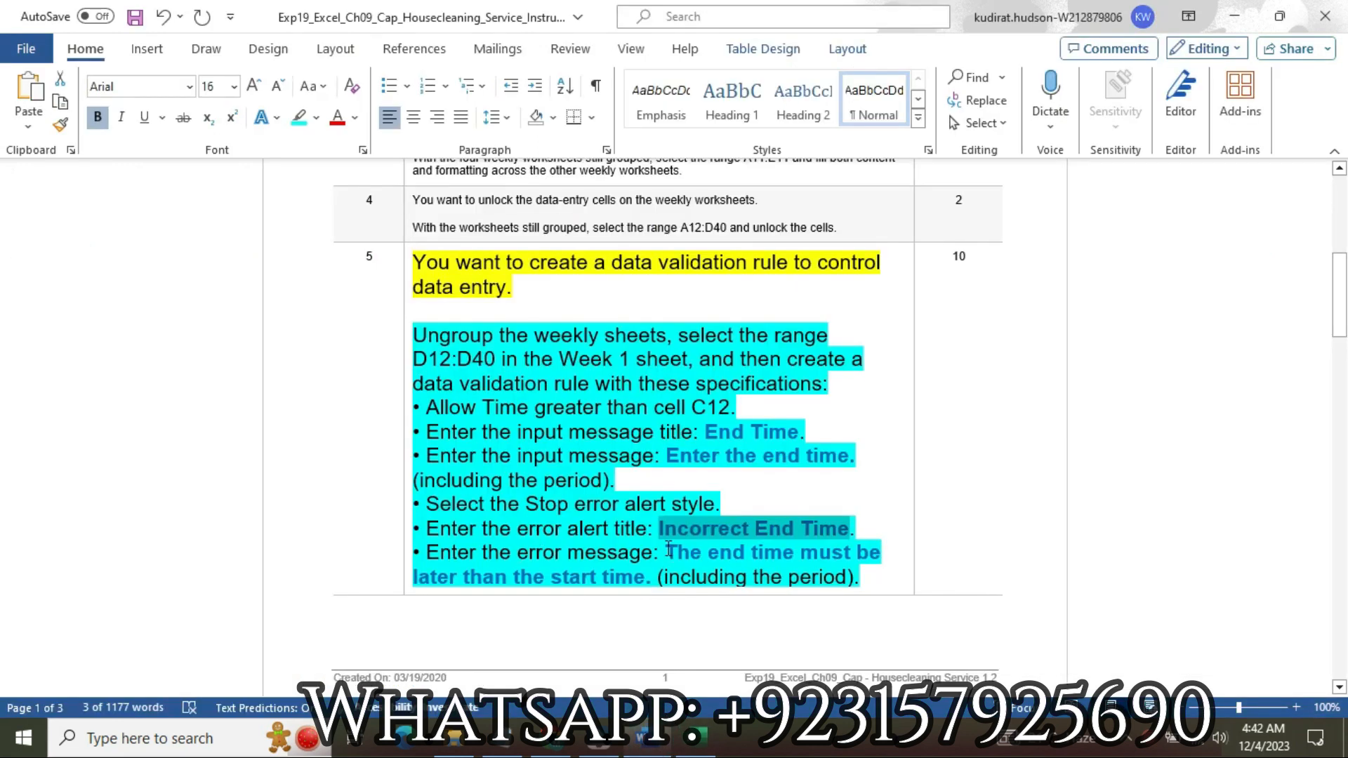
left_click_drag(667, 553, 651, 572)
right_click(642, 582)
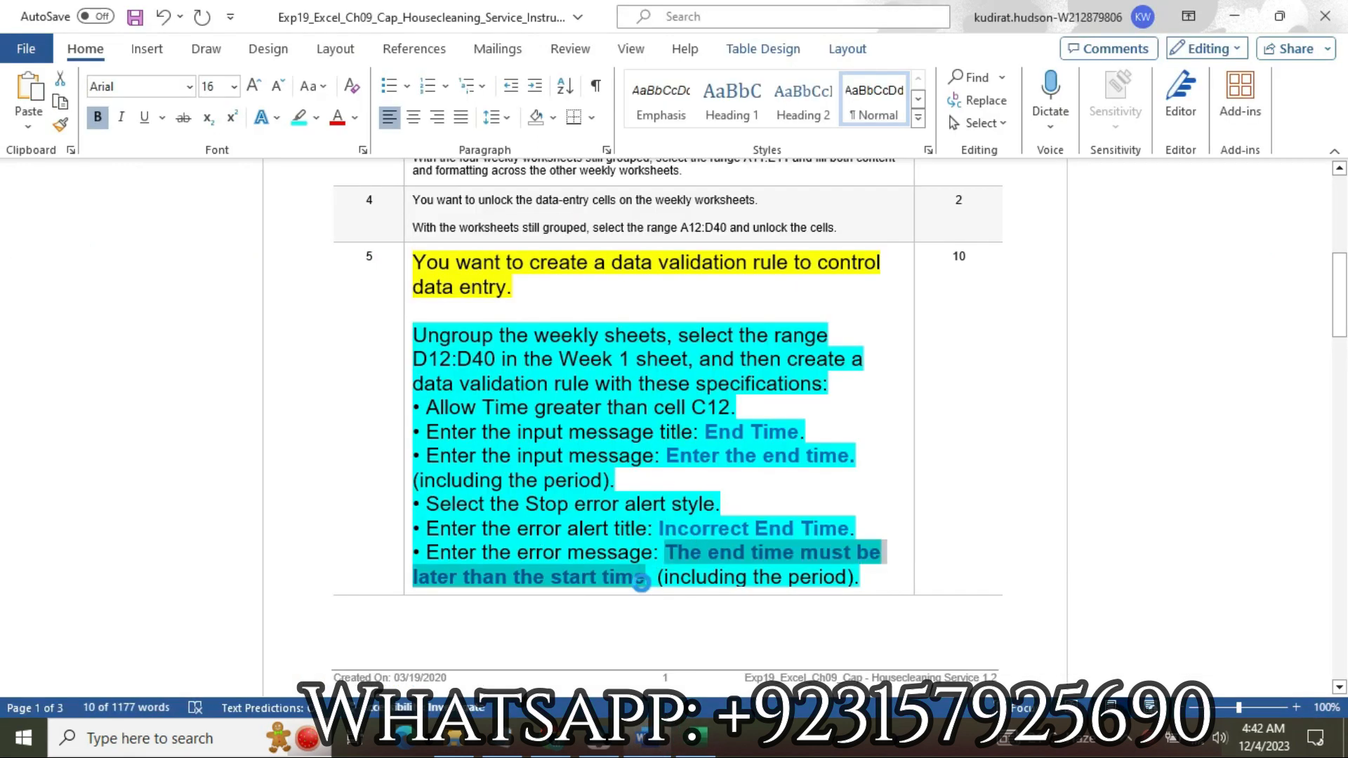
left_click(697, 736)
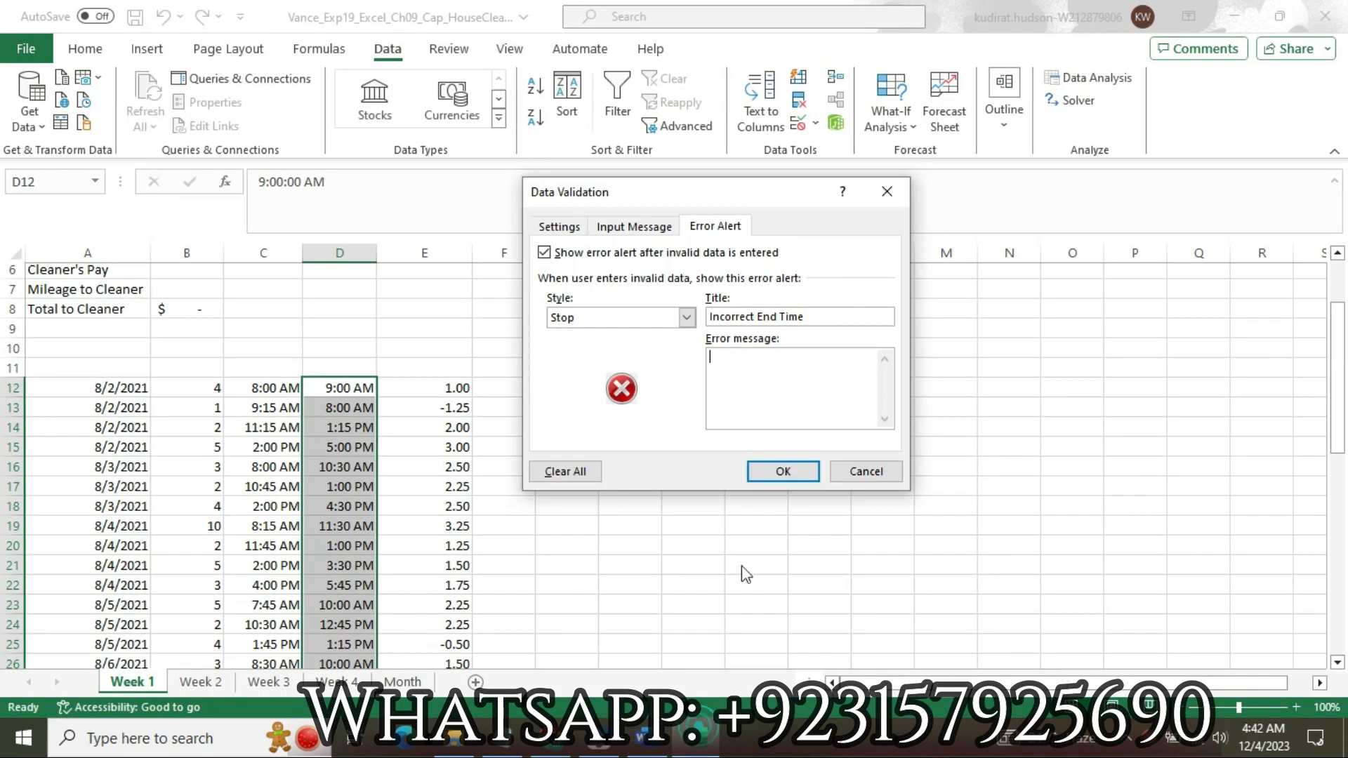
key("ctrl+v")
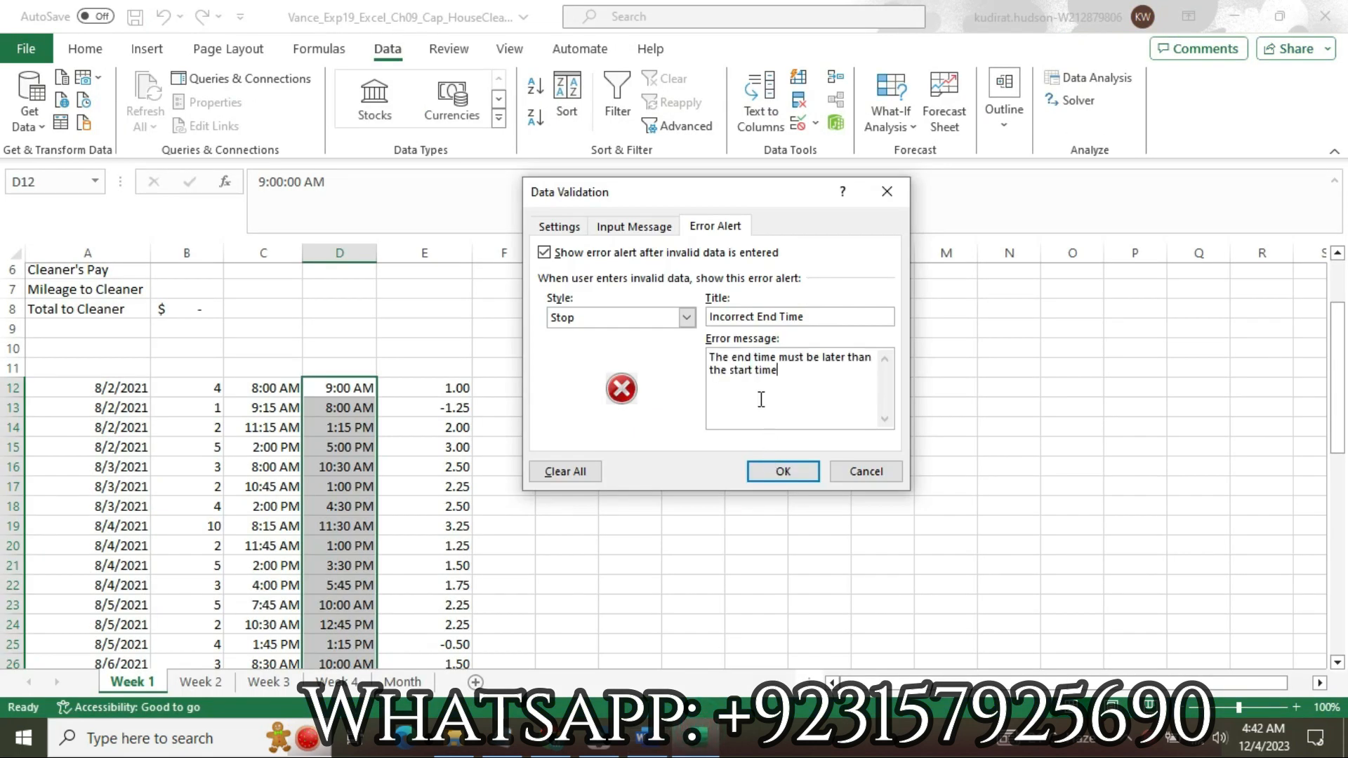
left_click(781, 472)
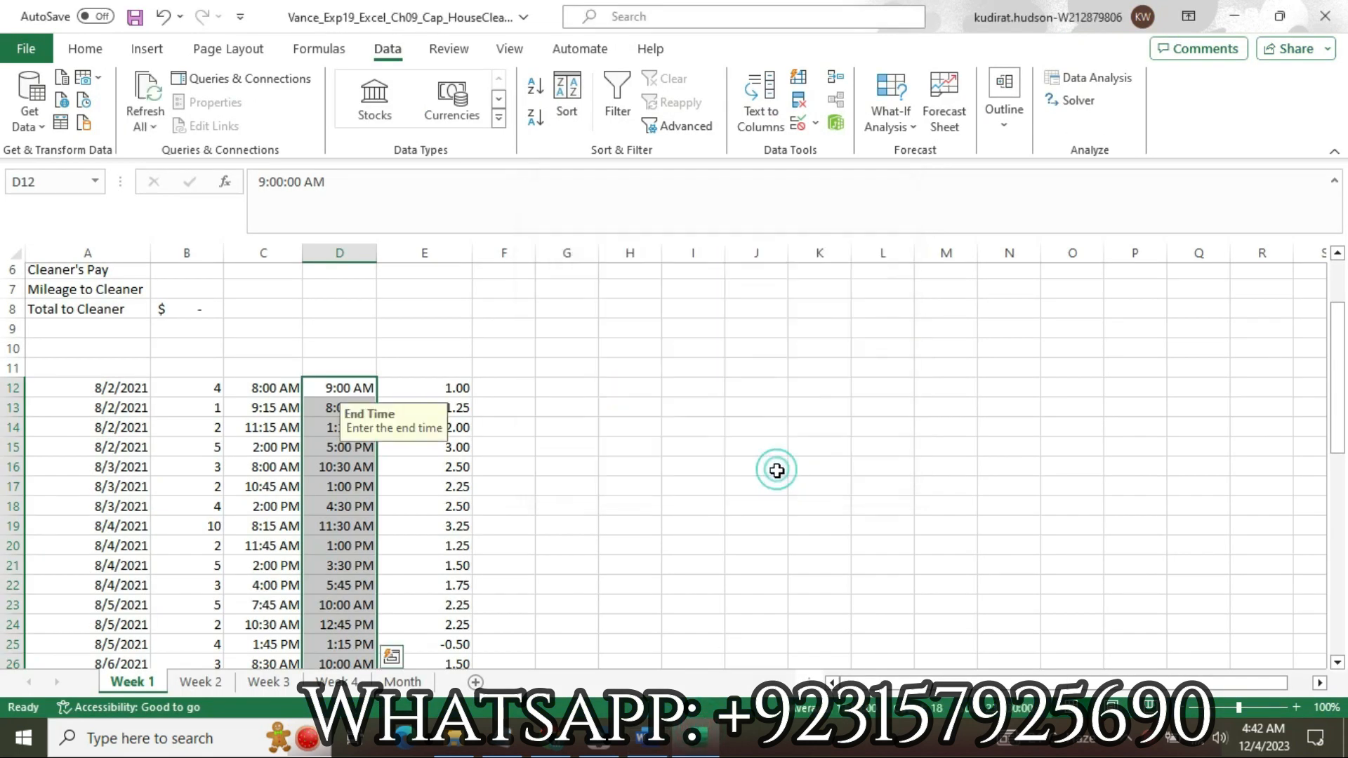
Switch to Word and reset the completed step 5 instructions to 9 pt text without highlighting
key("alt+Tab")
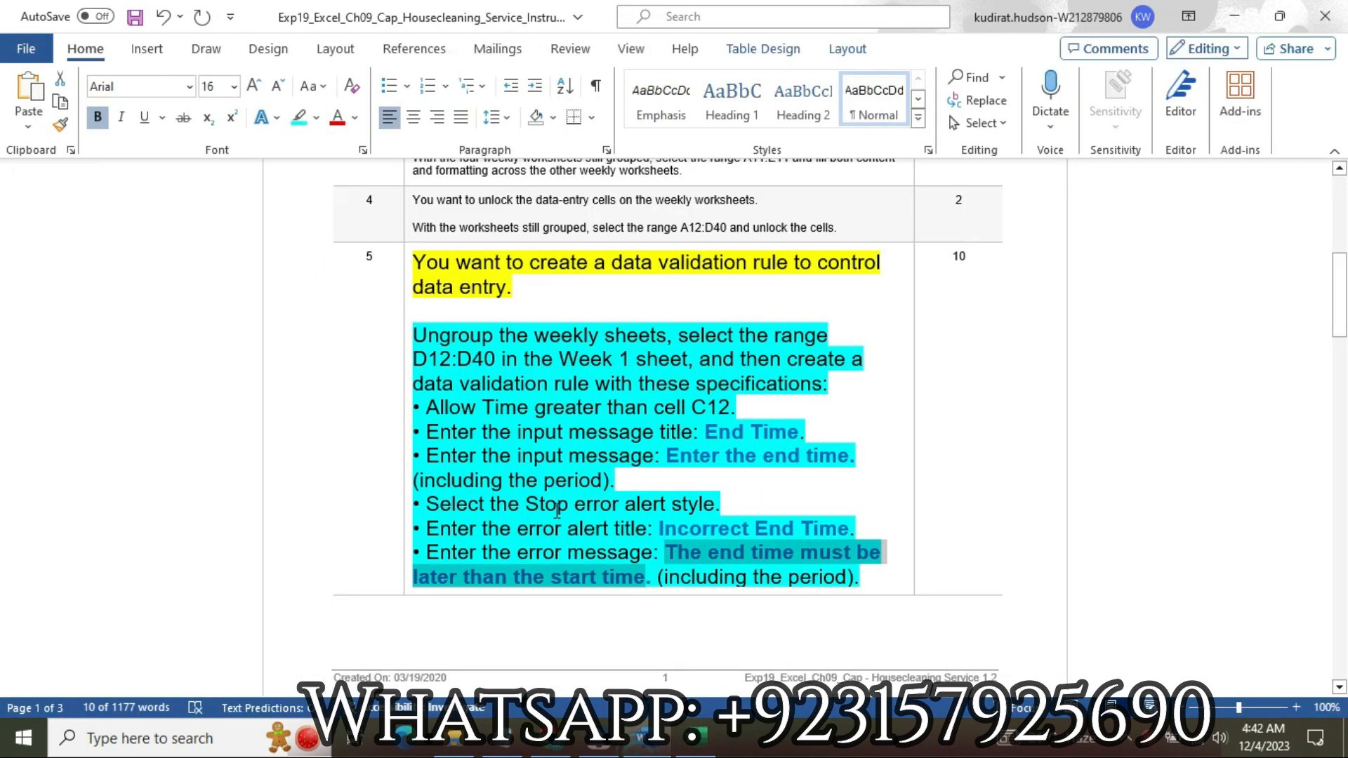
left_click(402, 328)
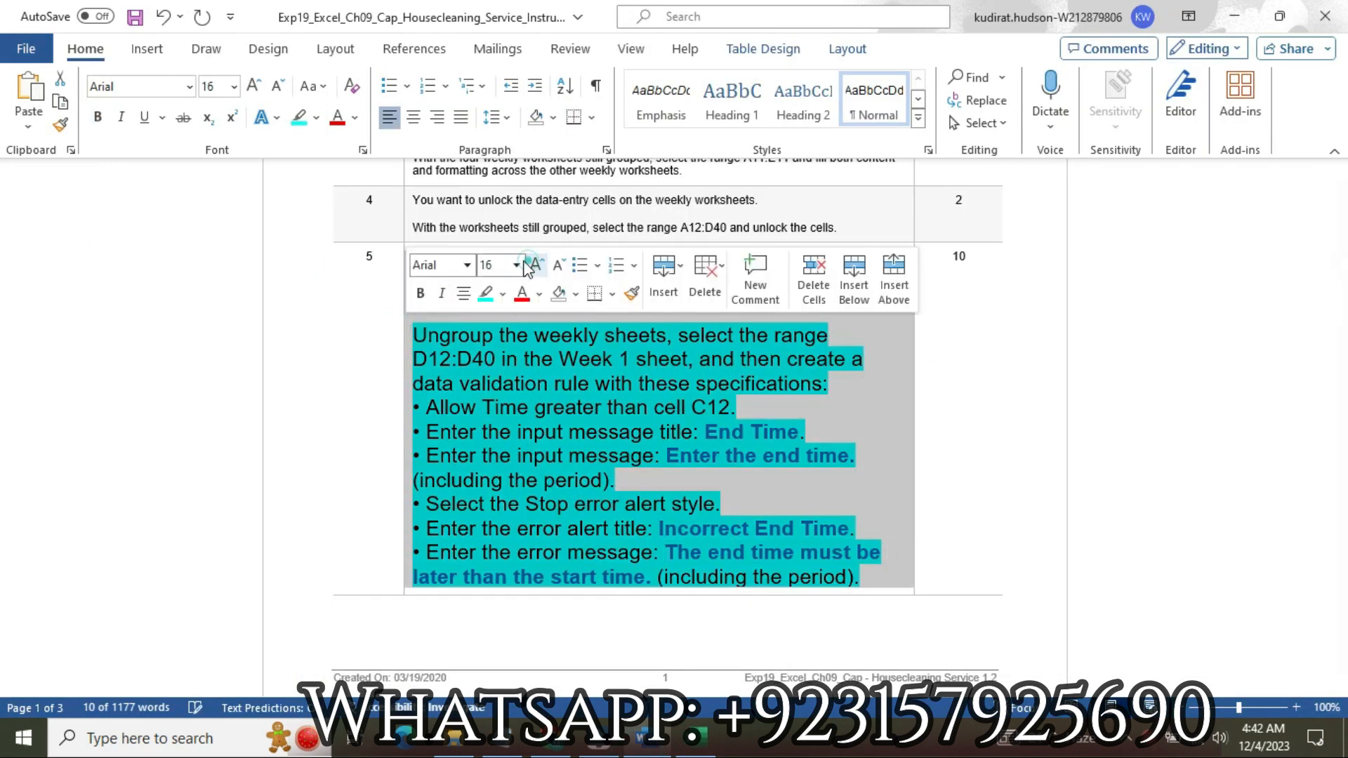
key("ctrl+shift+period")
left_click(518, 266)
left_click(512, 309)
left_click(503, 293)
left_click(521, 457)
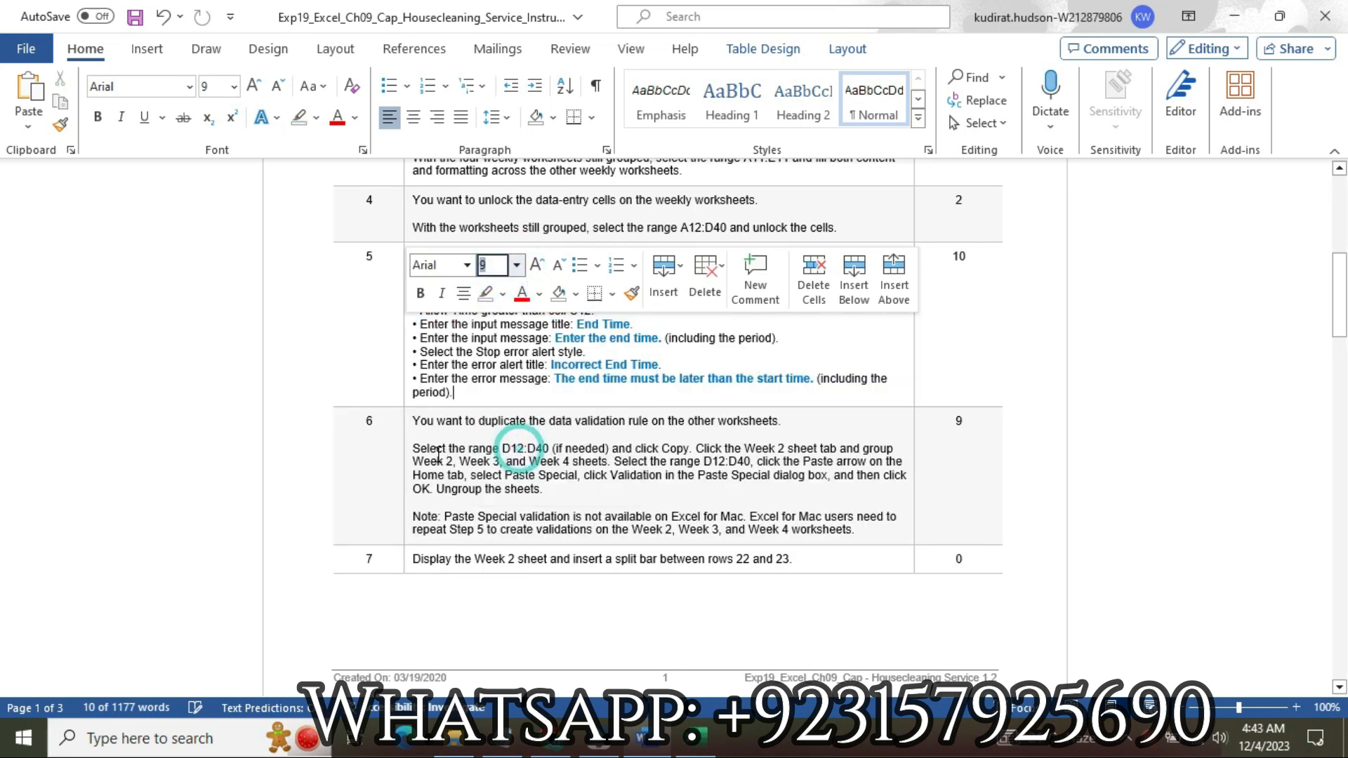
Enlarge the step 6 instructions to 16 pt and highlight them in yellow
left_click(405, 447)
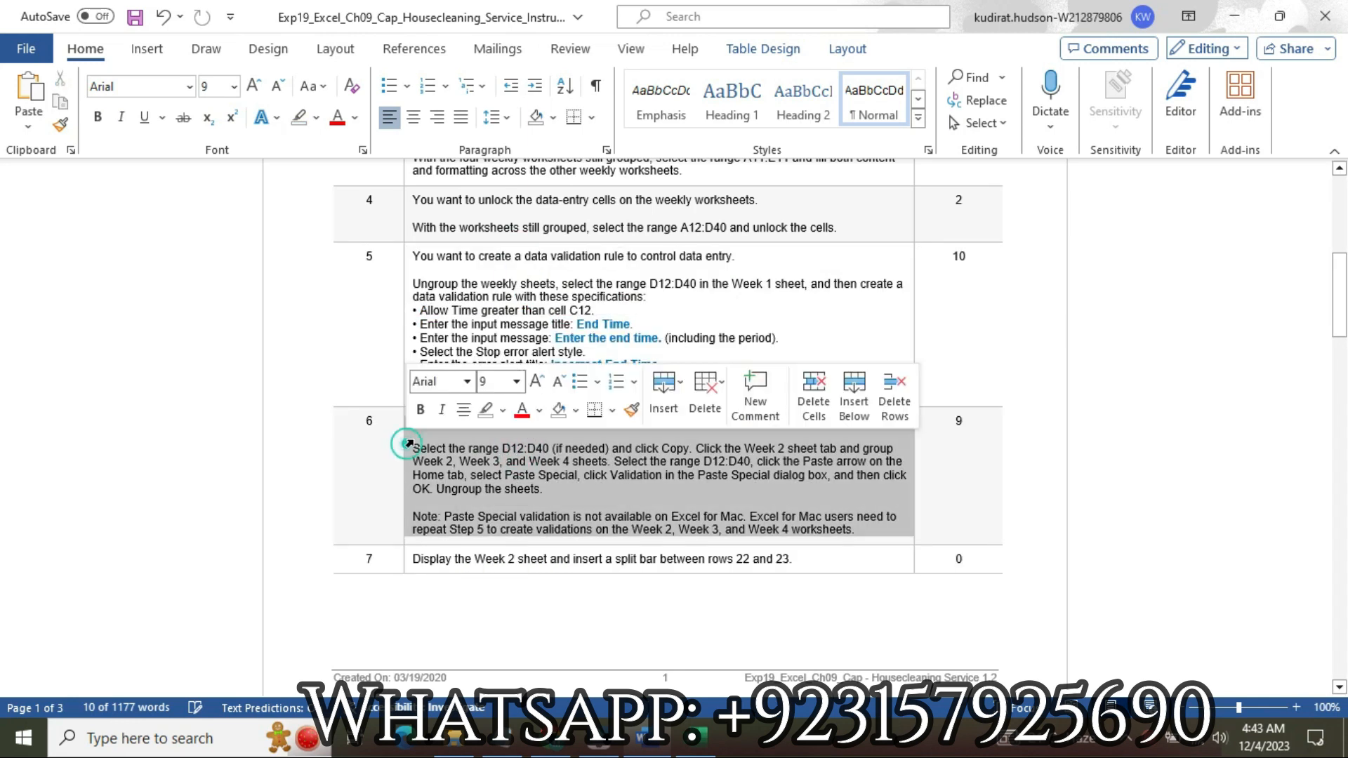
left_click(518, 381)
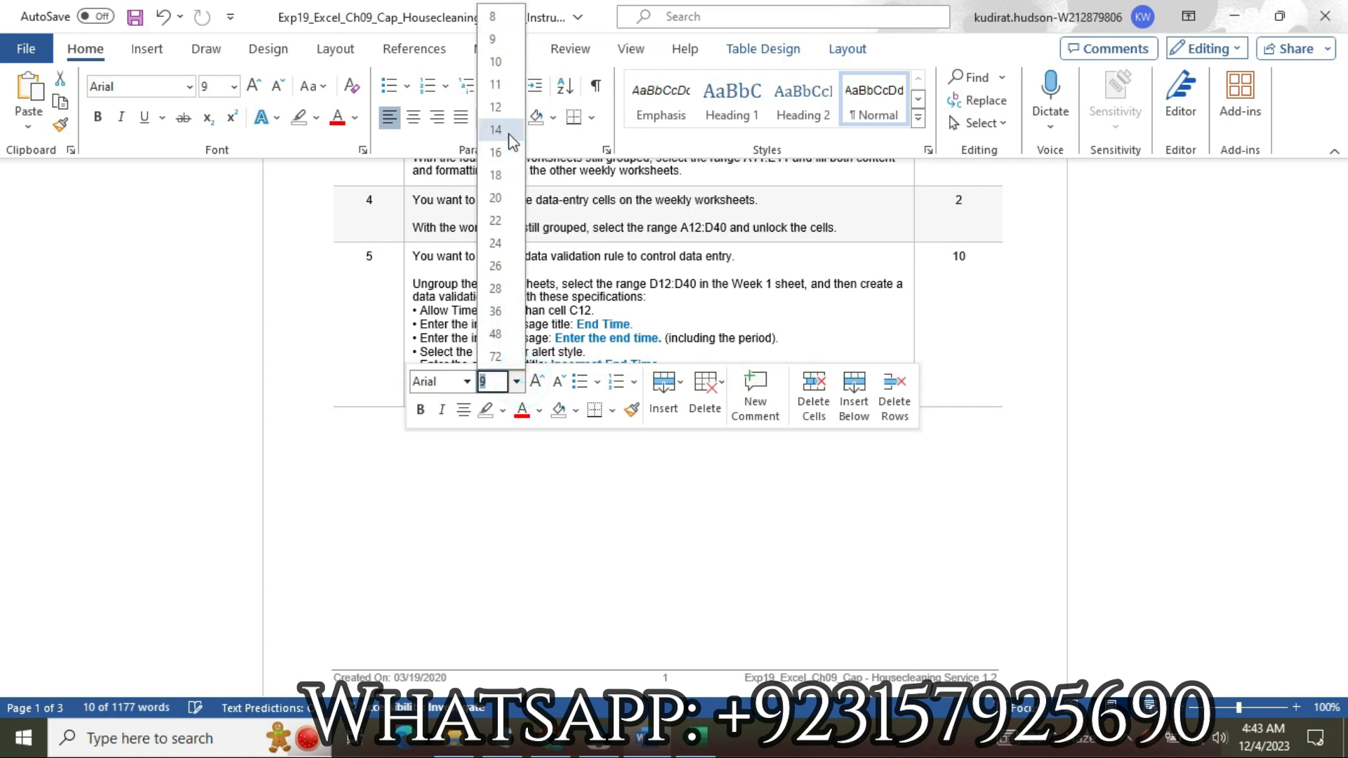
left_click(495, 152)
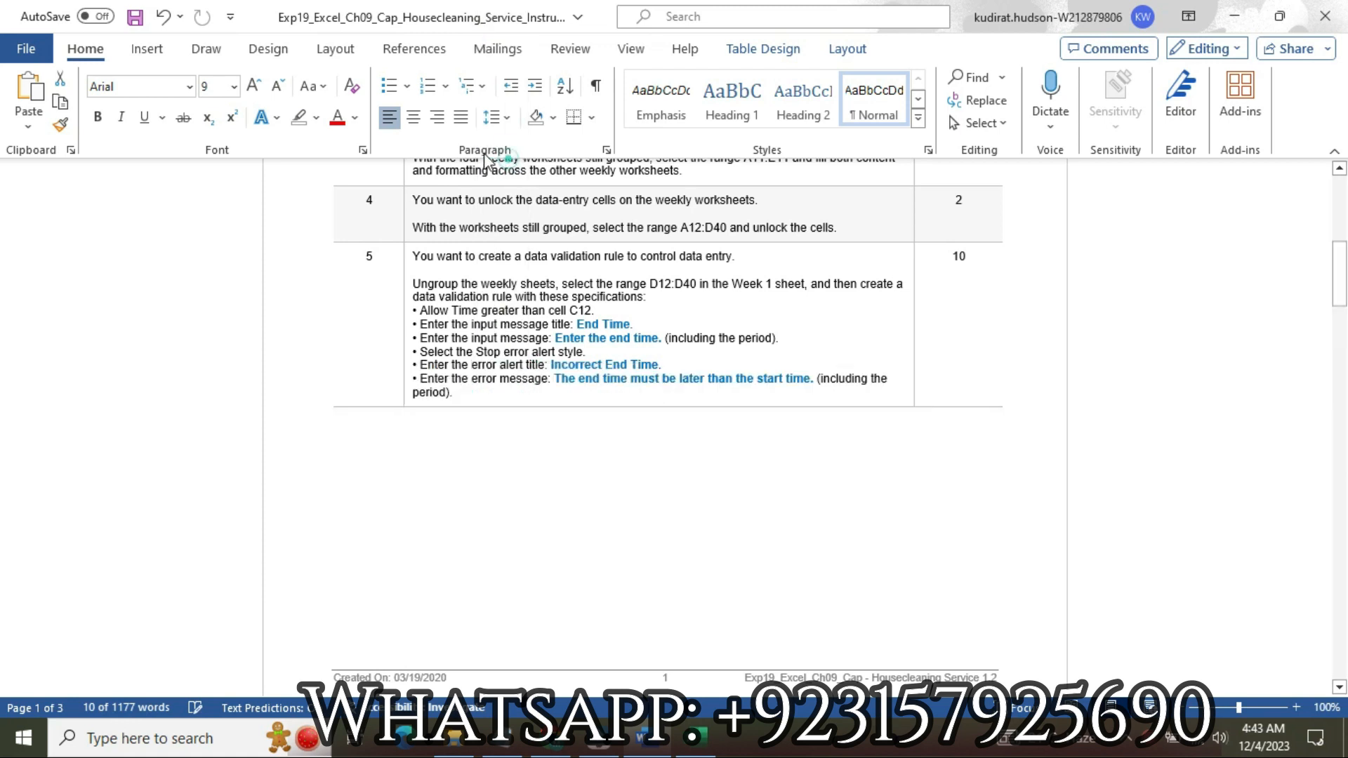
left_click(316, 118)
left_click(316, 188)
left_click(316, 193)
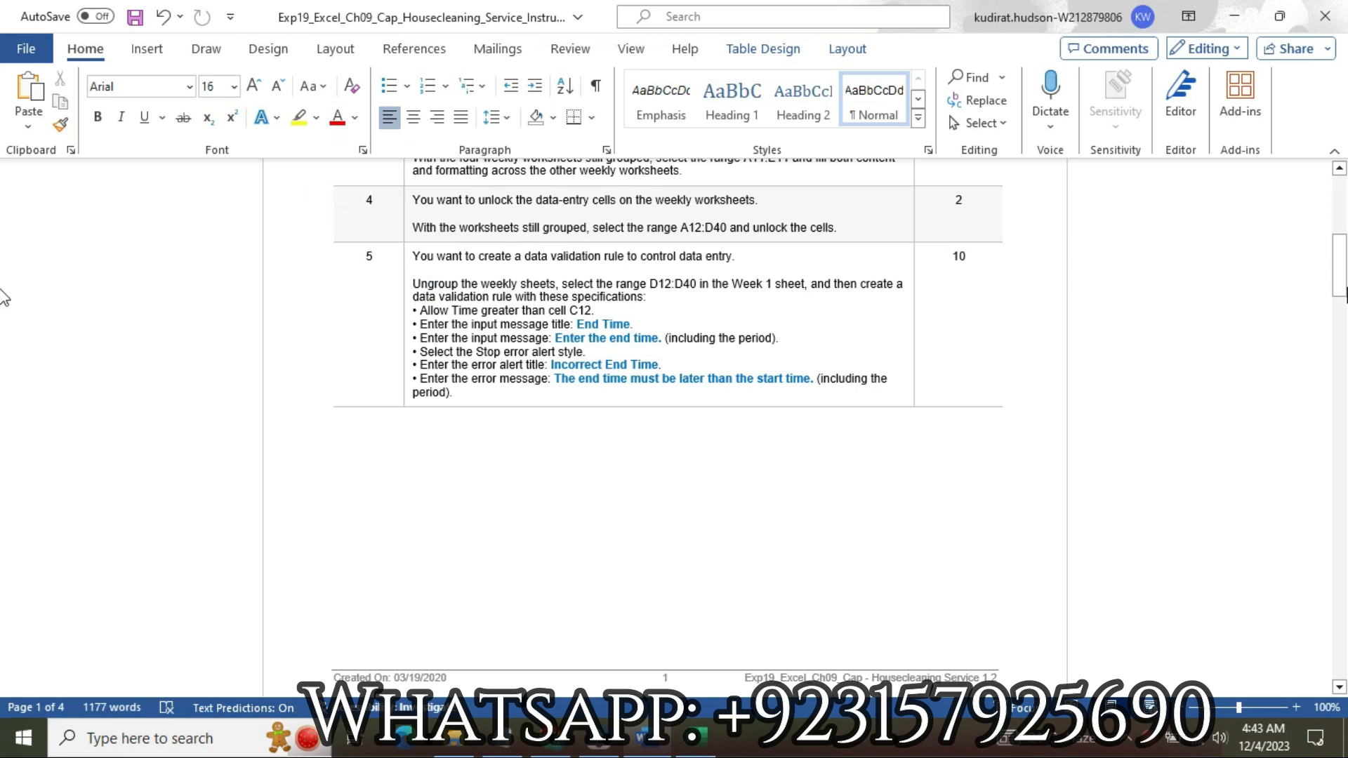
scroll(4, 294, "down", 1)
scroll(4, 294, "down", 9)
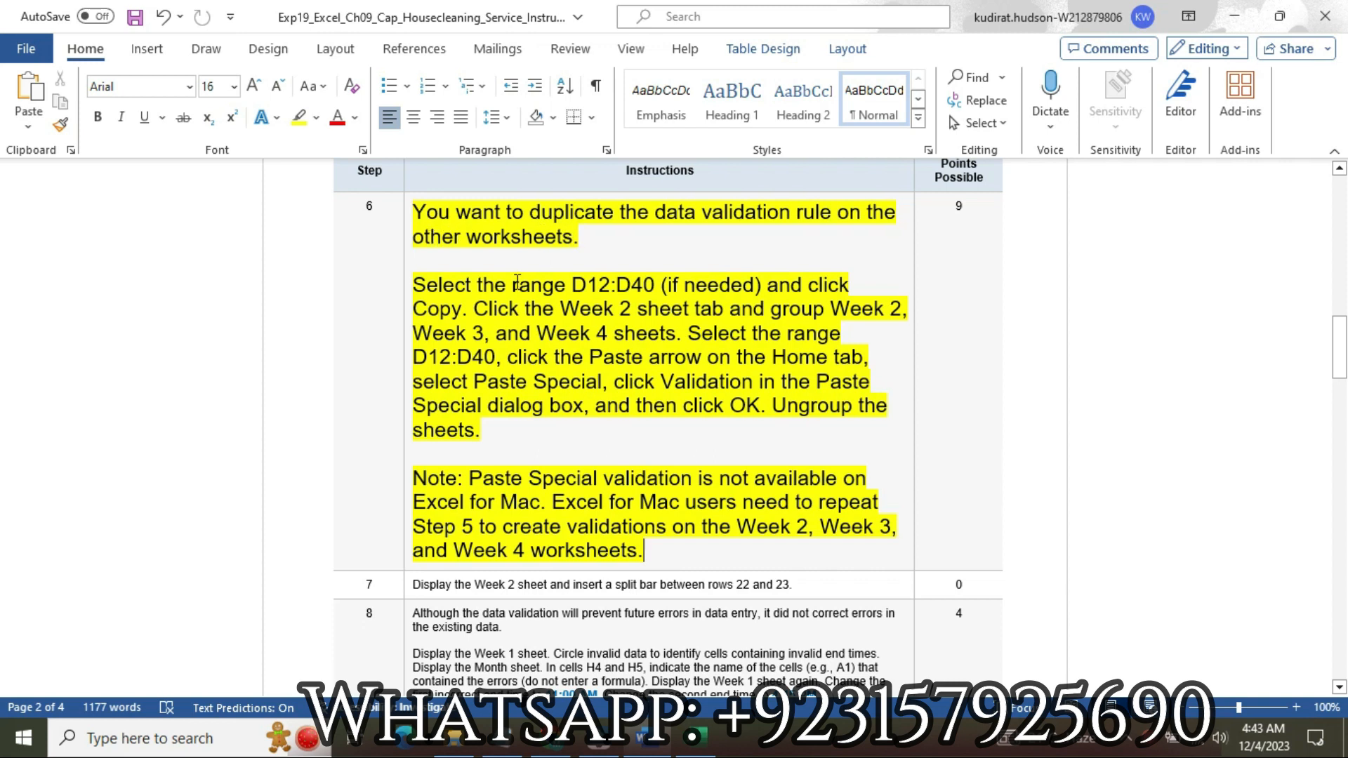
Highlight step 6's main instruction paragraph, from "Select the range" to "Ungroup the sheets", in turquoise
left_click_drag(413, 283, 482, 430)
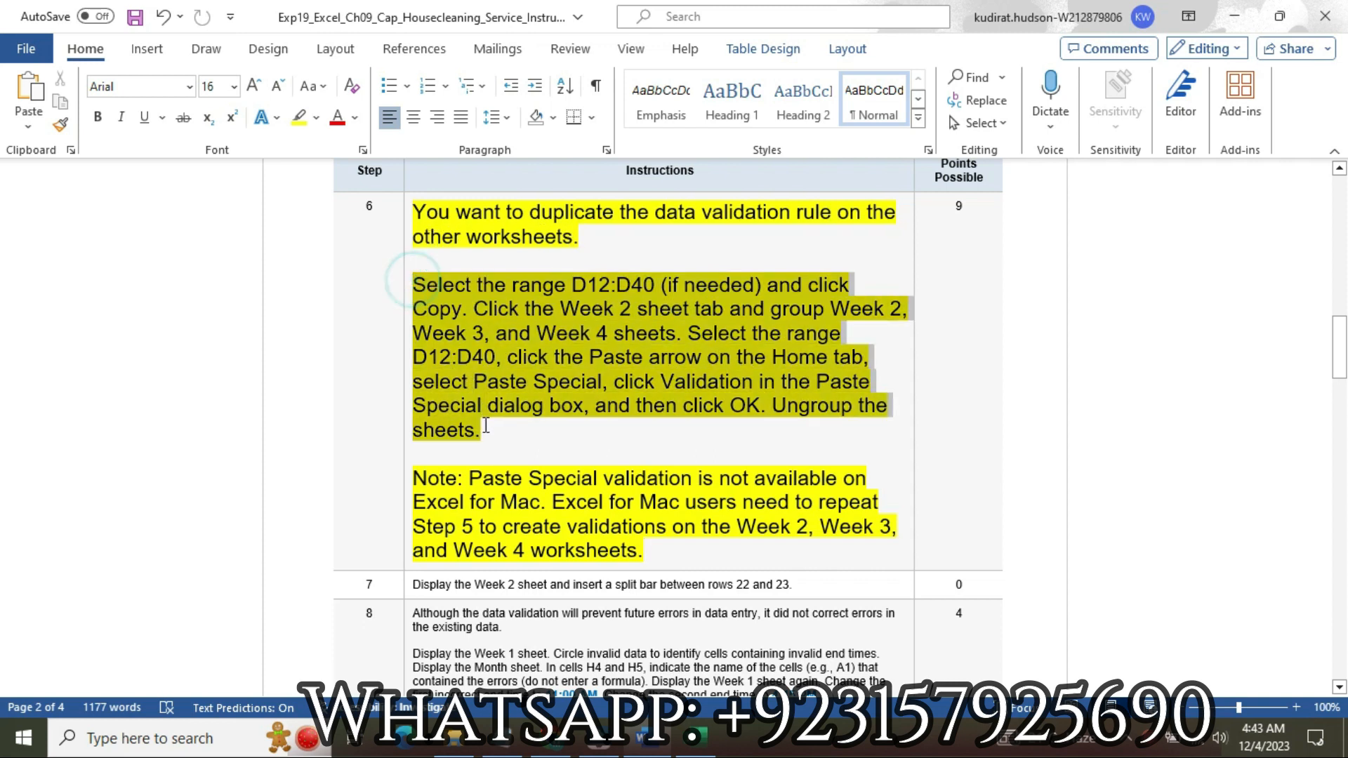
left_click(579, 390)
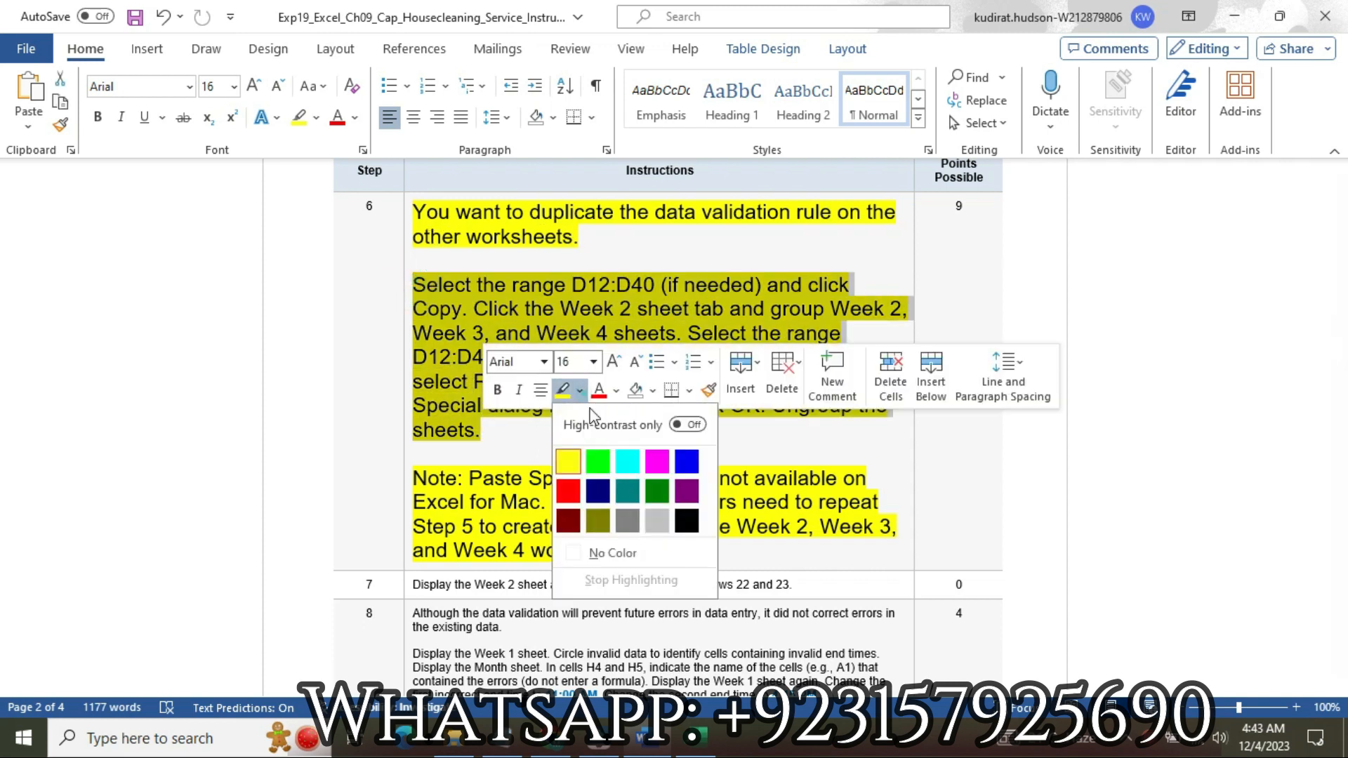
left_click(632, 460)
left_click(422, 288)
Take the range reference from Word's step 6, and copy the cells D12:D40 on Excel's Week 1 sheet
left_click_drag(571, 284, 650, 285)
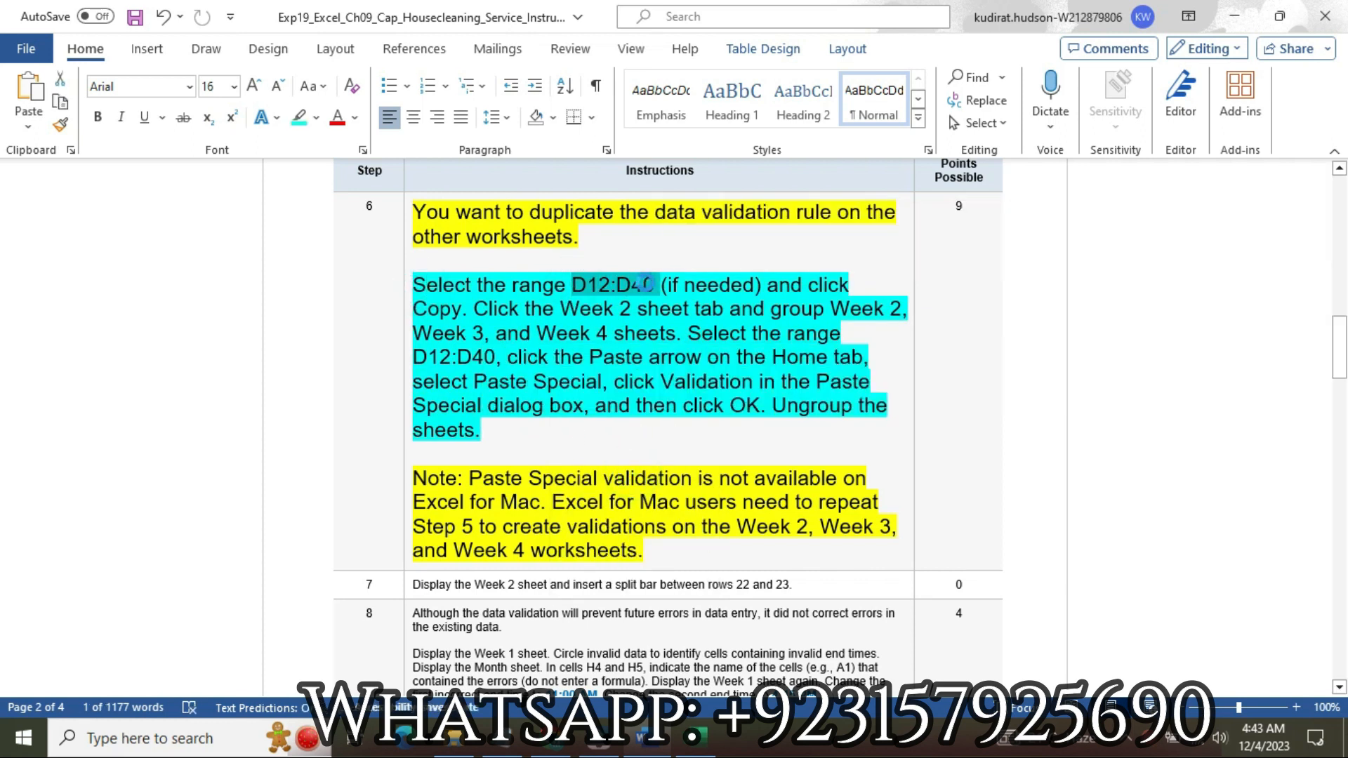
left_click(695, 736)
left_click(55, 184)
key("ctrl+v")
key("Return")
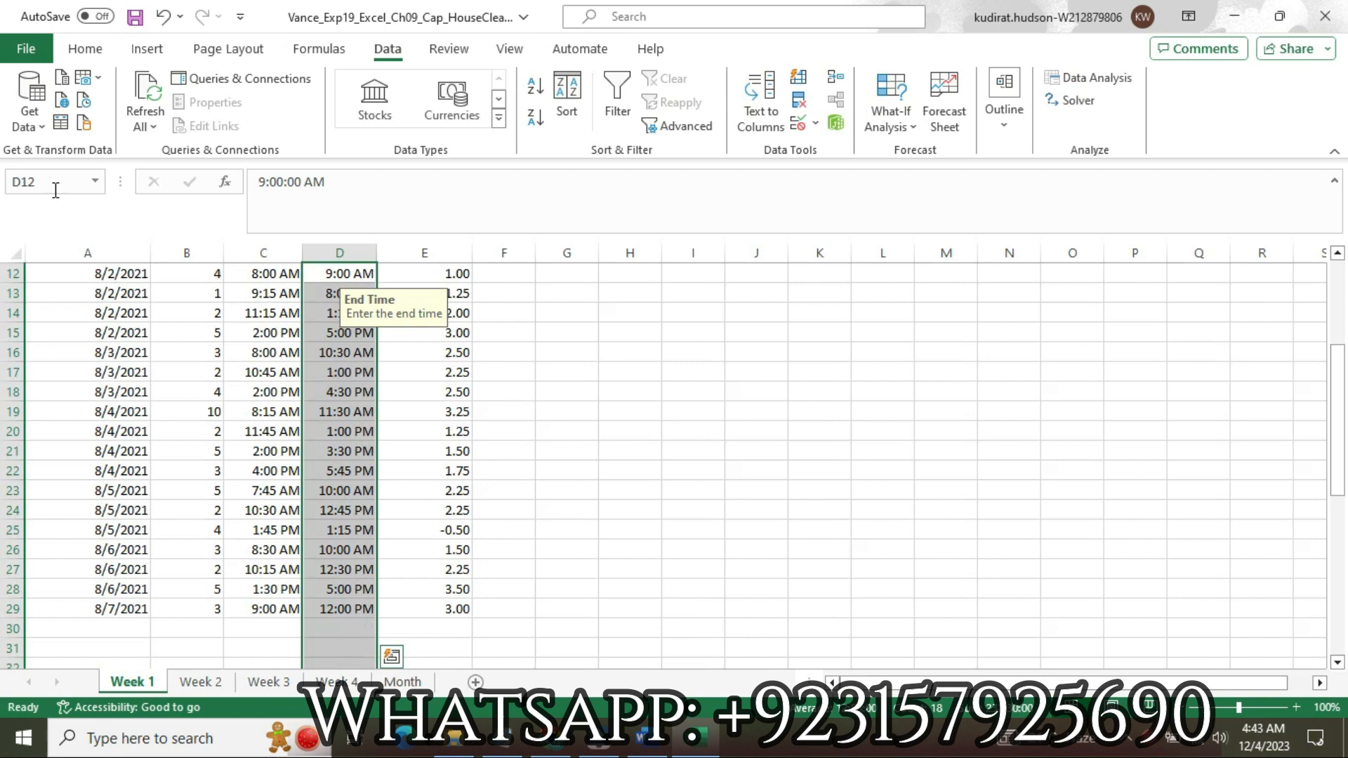
left_click(85, 48)
left_click(62, 104)
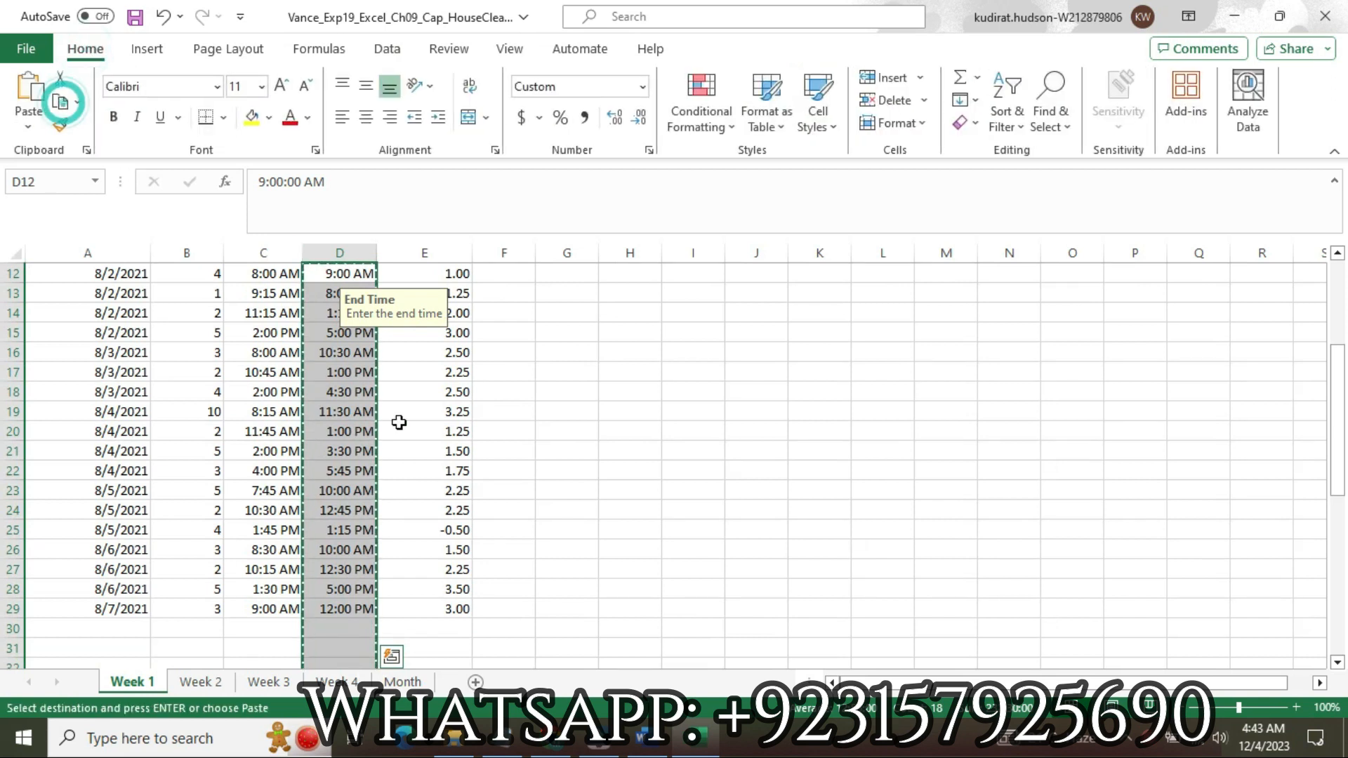
Read the sheet-switching instruction in Word's step 6, and display the Week 2 sheet in Excel
left_click(635, 739)
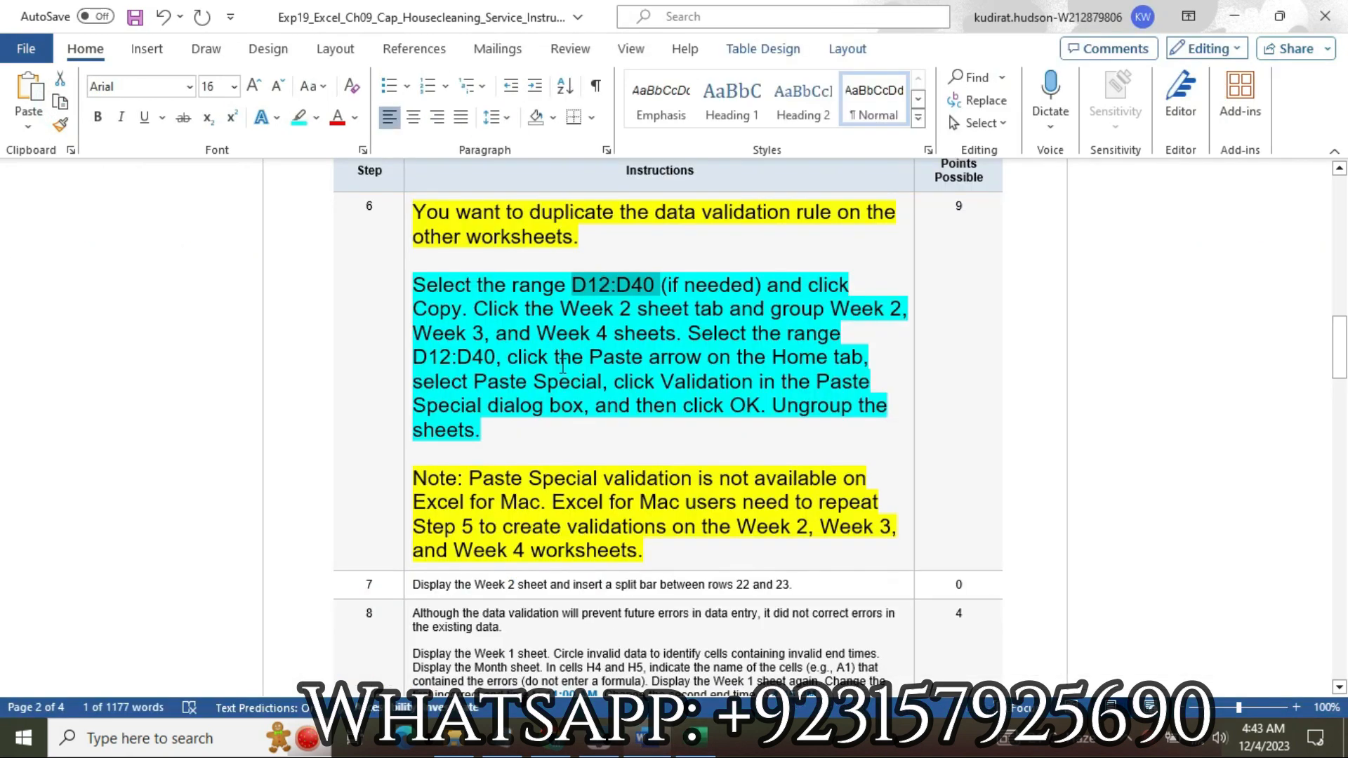
left_click_drag(474, 309, 724, 307)
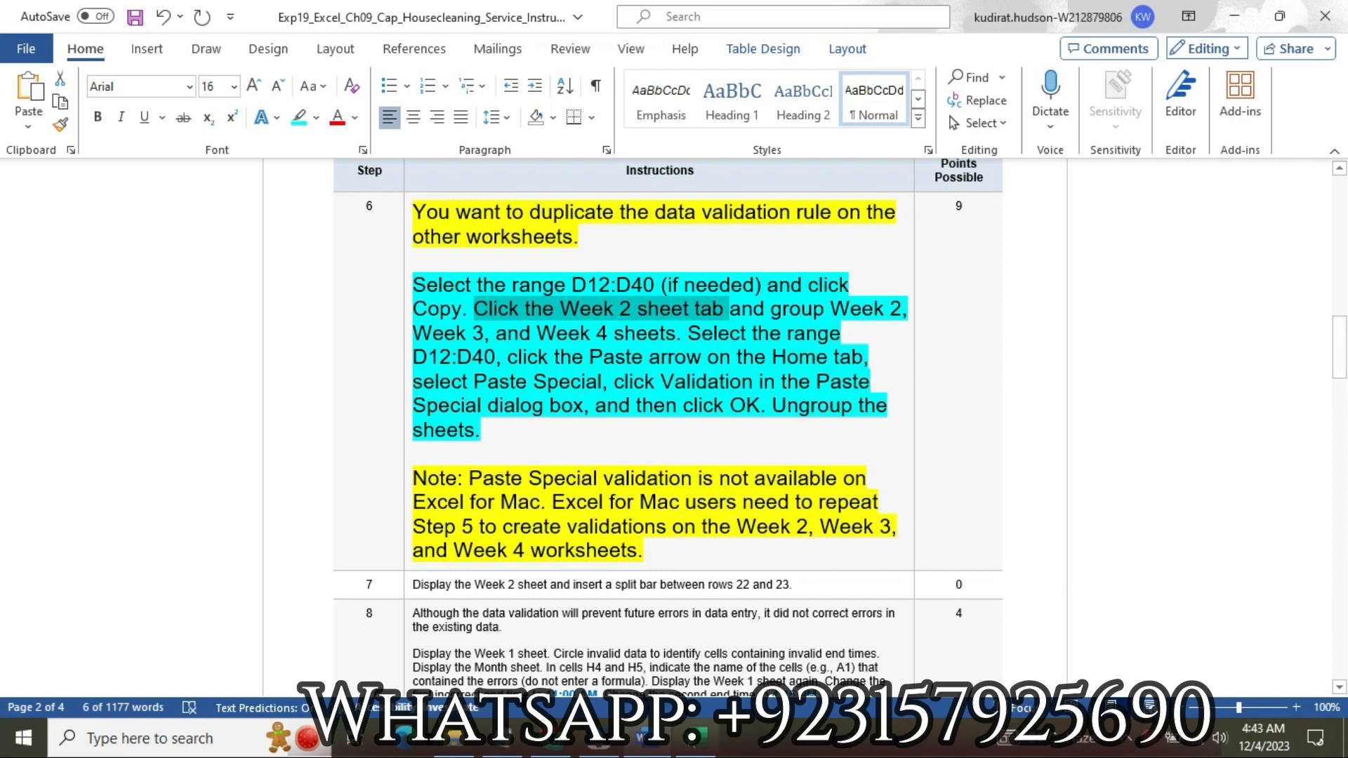
mouse_move(693, 749)
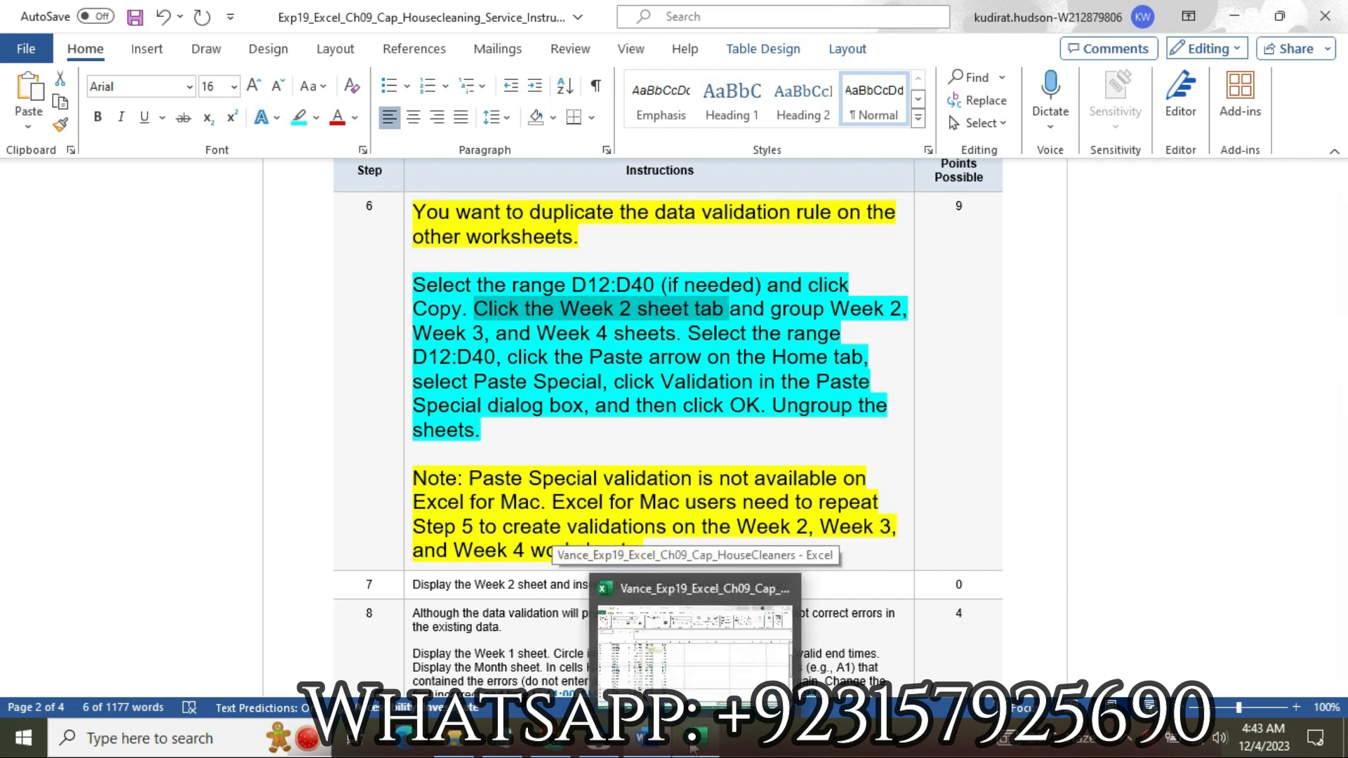
left_click(693, 748)
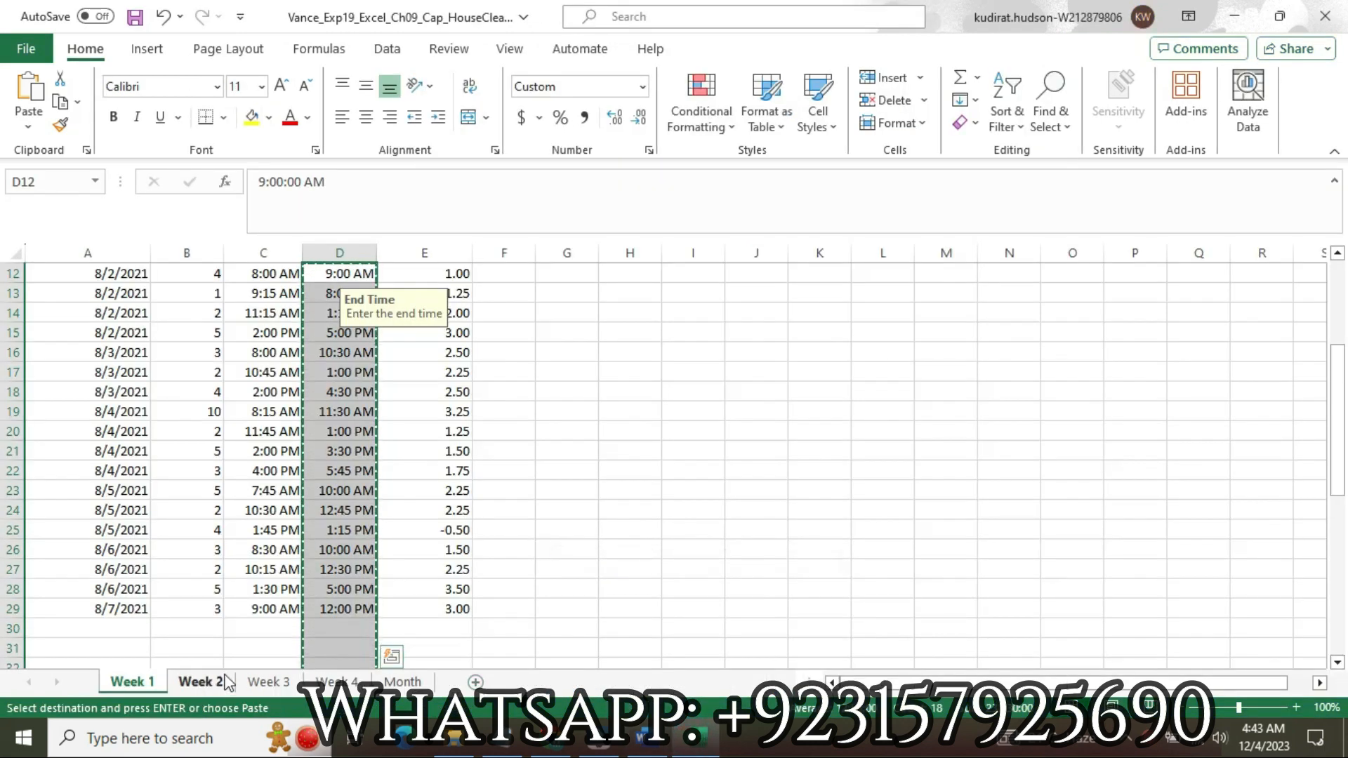
left_click(221, 676)
Read the grouping instruction in Word's step 6, and group the Week 2, Week 3 and Week 4 sheets in Excel
left_click(642, 739)
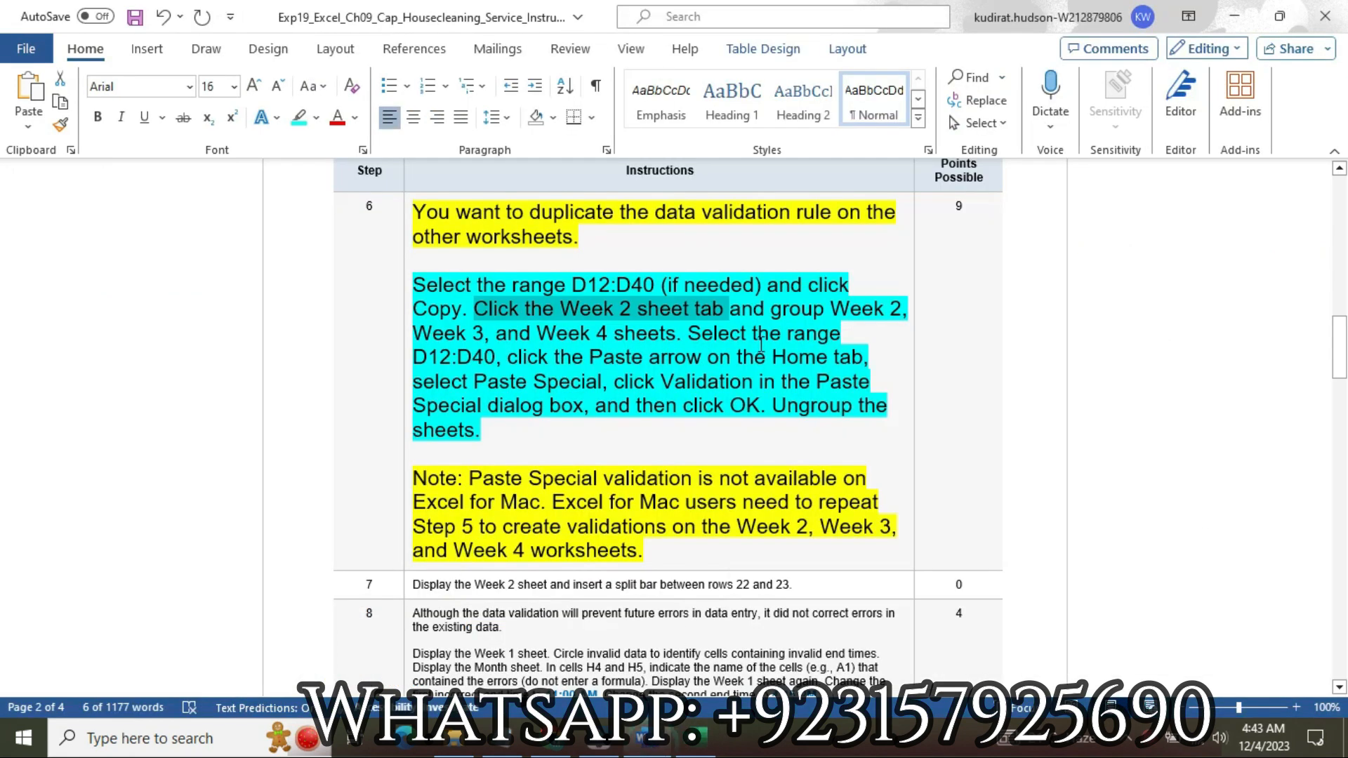
left_click_drag(768, 312, 667, 335)
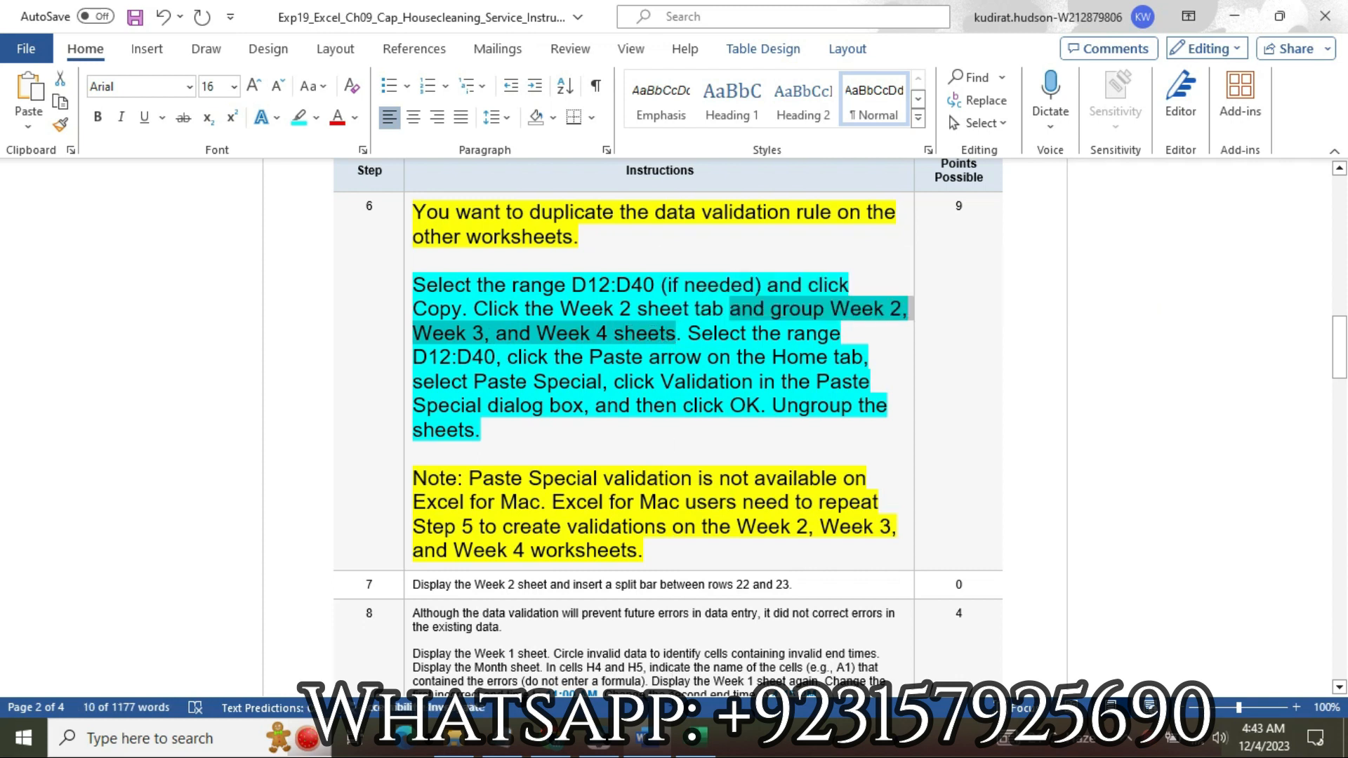
left_click(692, 737)
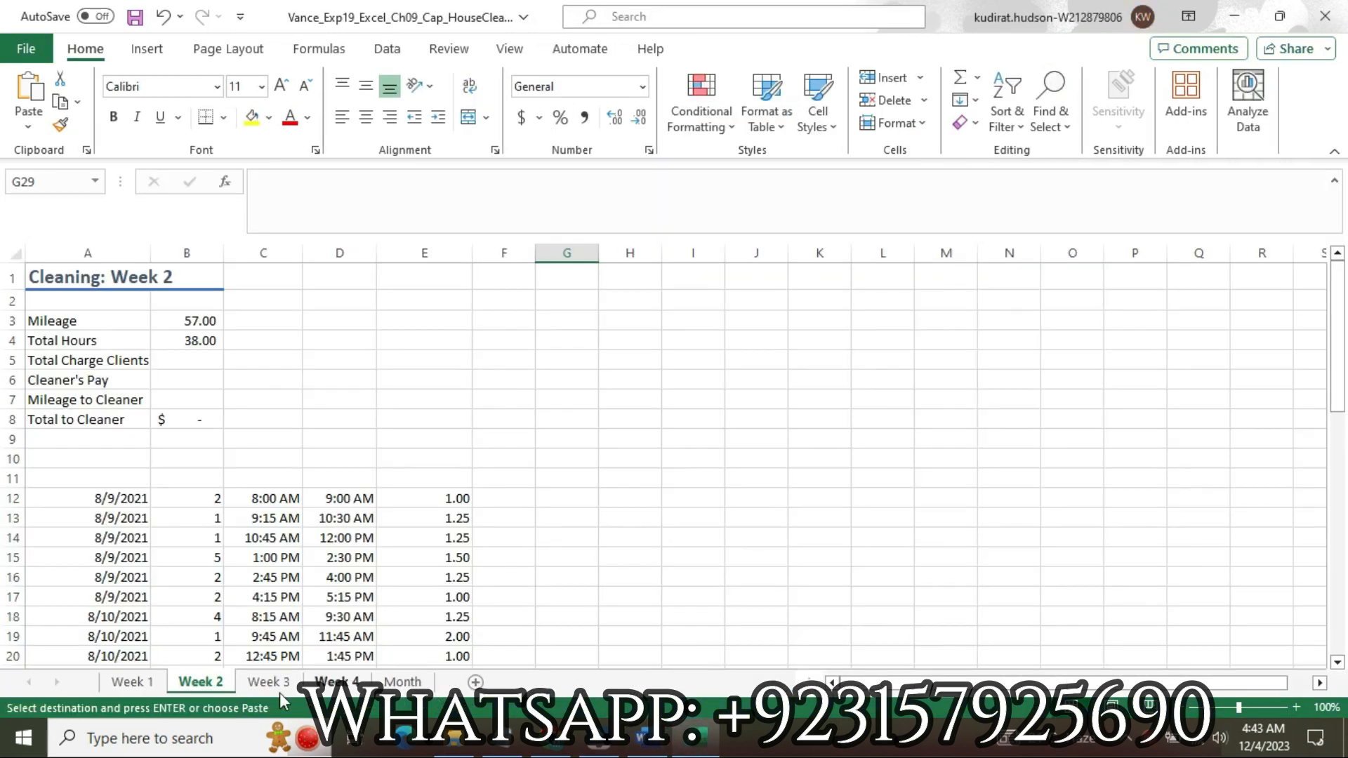
left_click(337, 682, "ctrl")
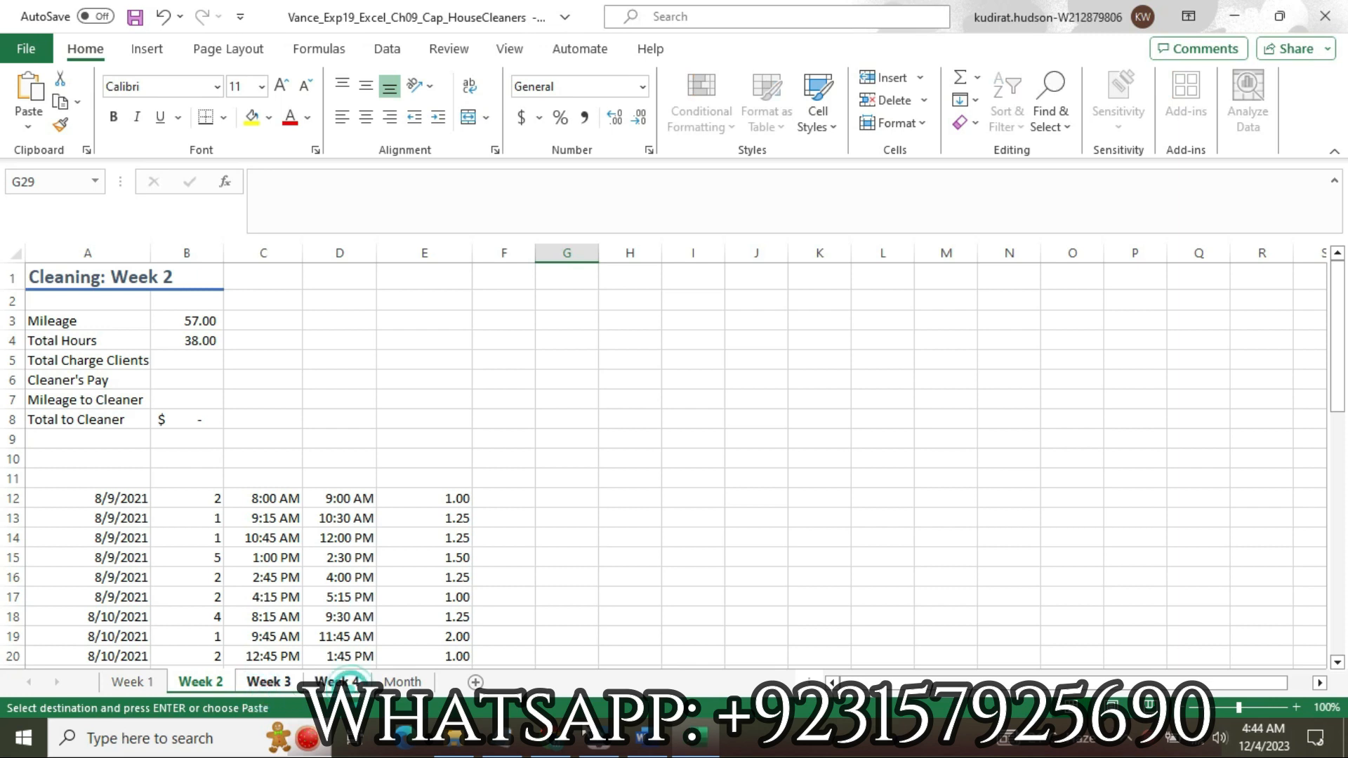
Take the range reference from Word's step 6, and select D12:D40 on the grouped Week 2, Week 3 and Week 4 sheets in Excel
left_click(651, 746)
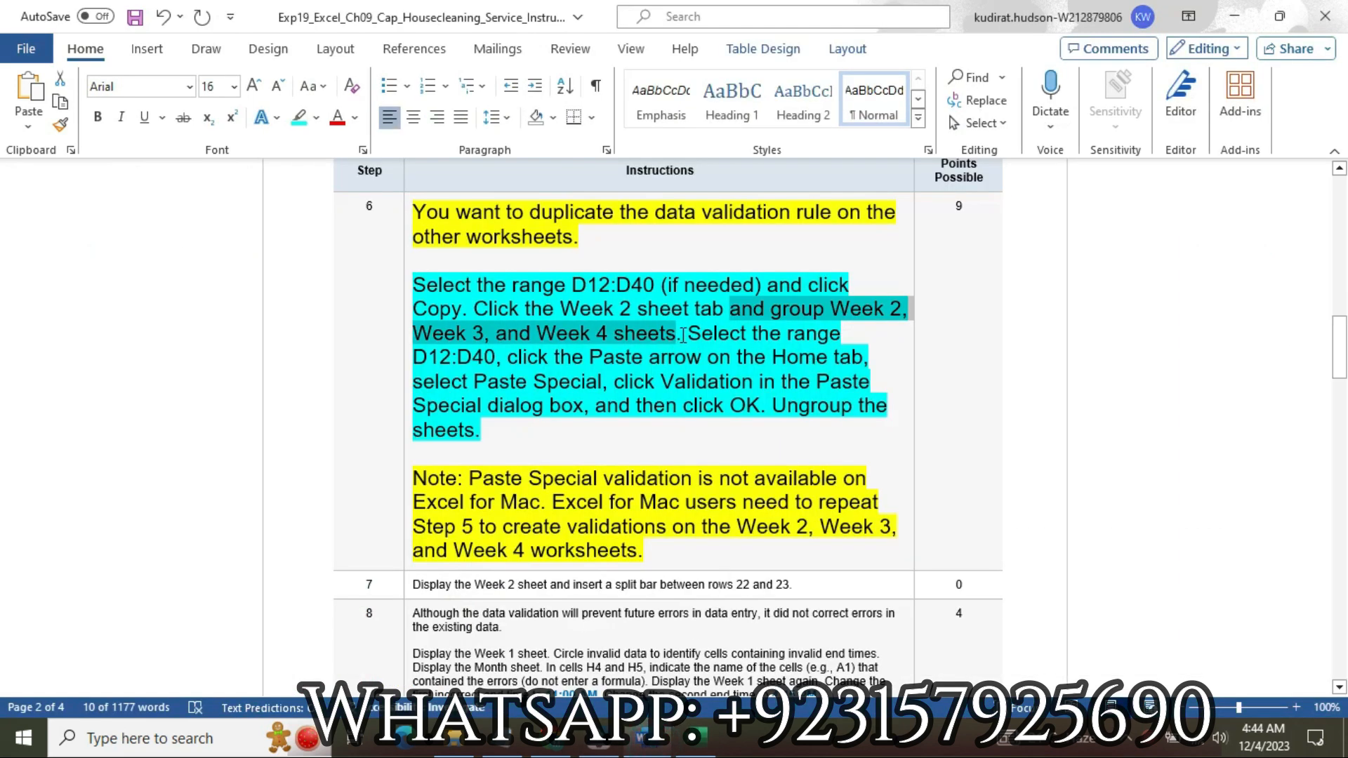
left_click_drag(692, 334, 512, 361)
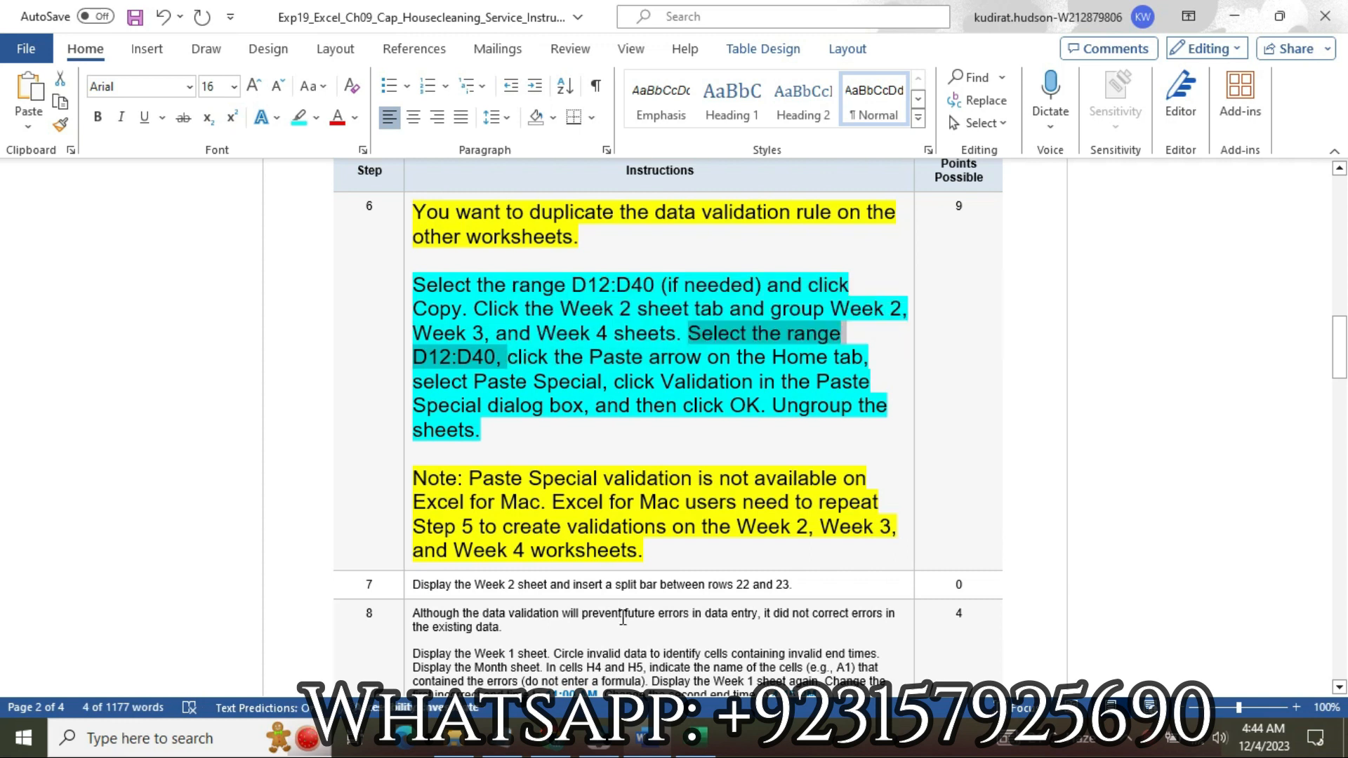
left_click(453, 360)
left_click_drag(413, 357, 491, 357)
key("ctrl+c")
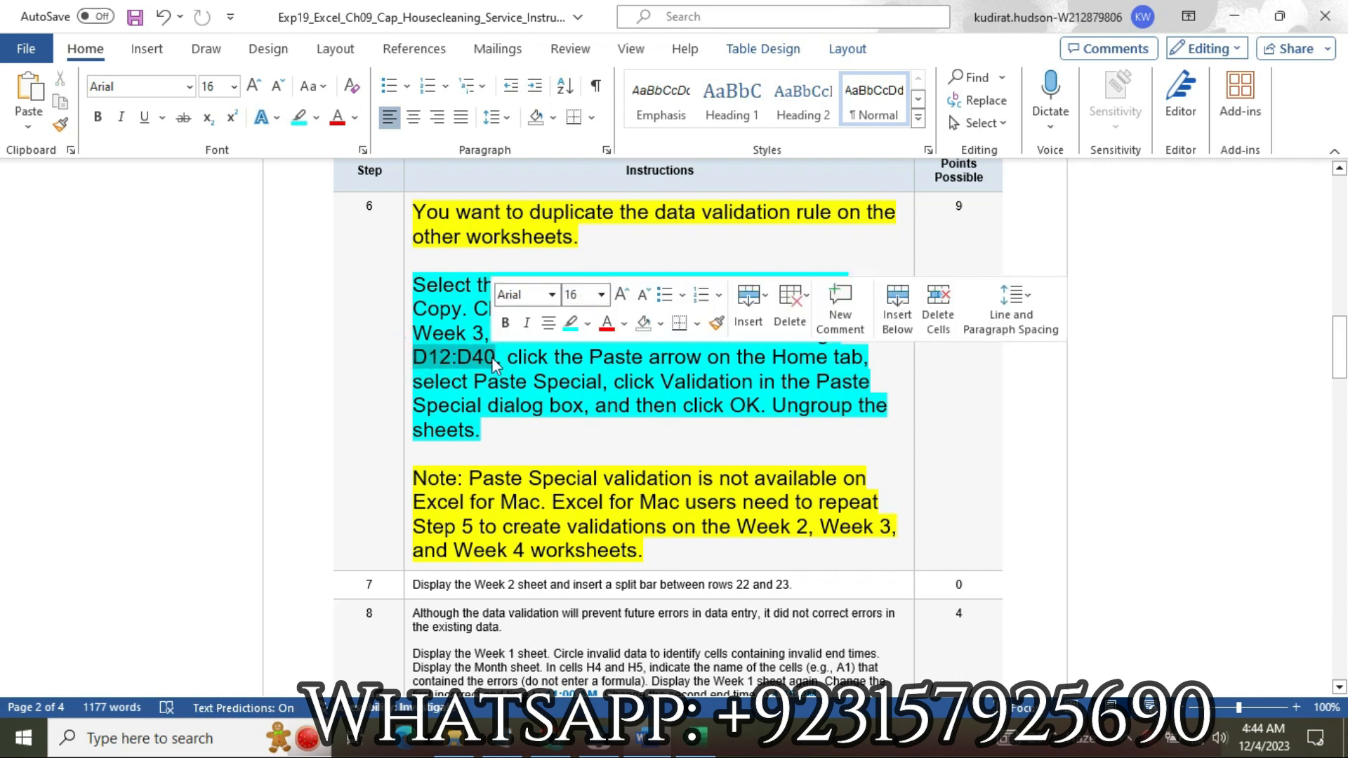
left_click(695, 736)
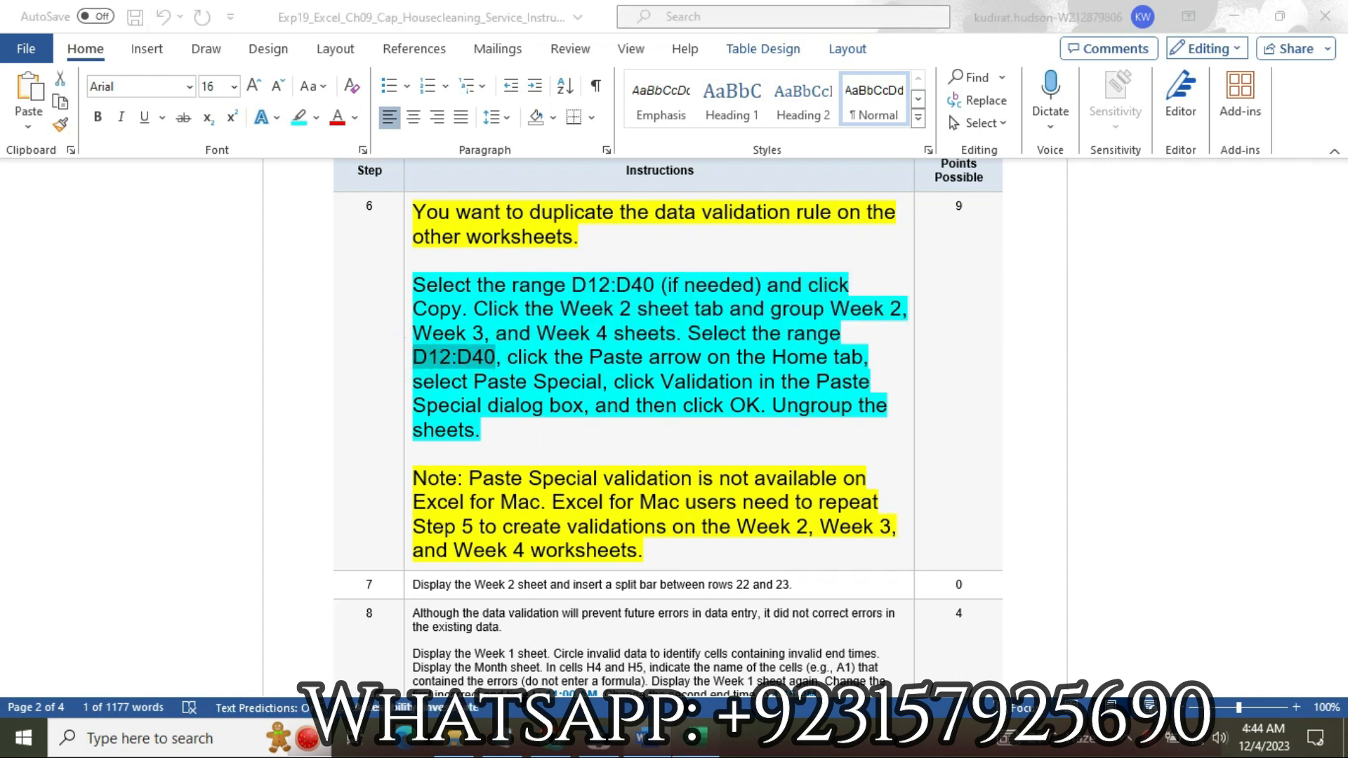
left_click(64, 182)
key("ctrl+v")
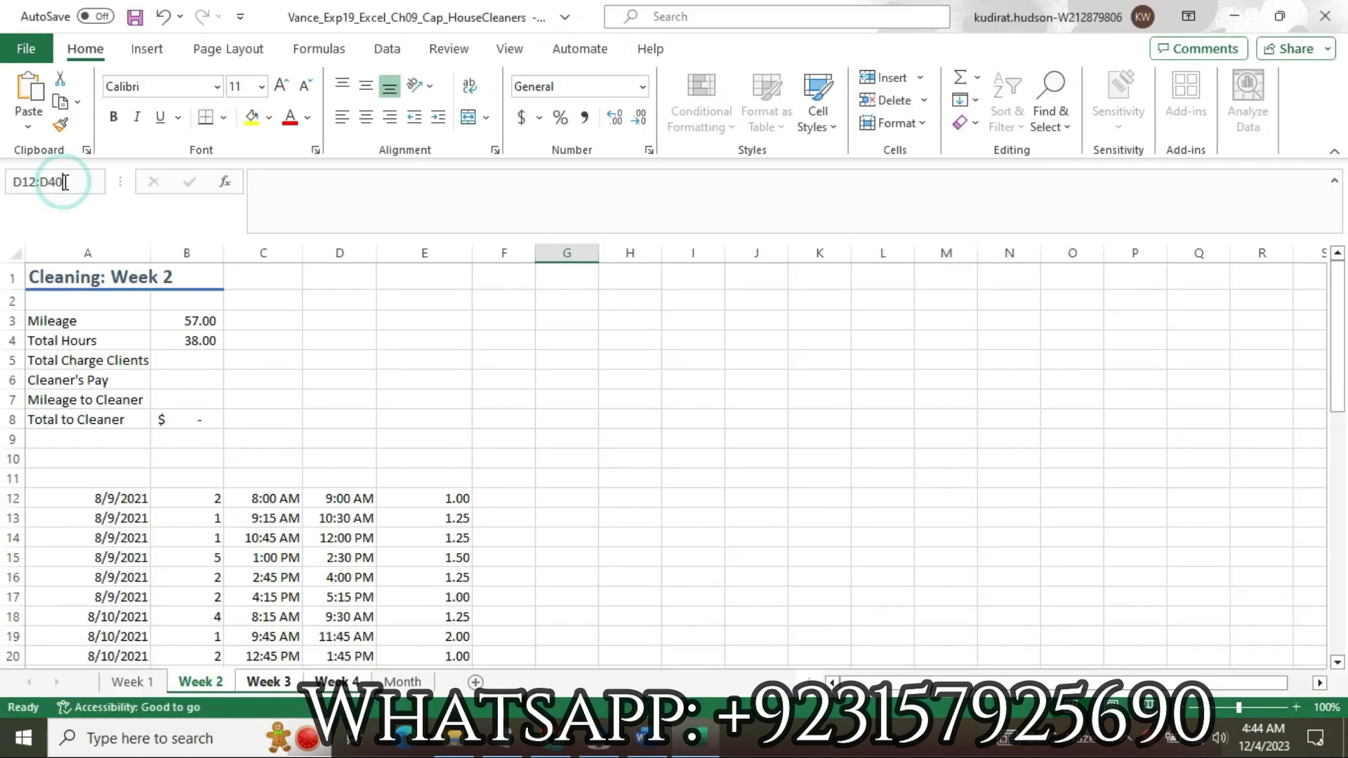
key("Return")
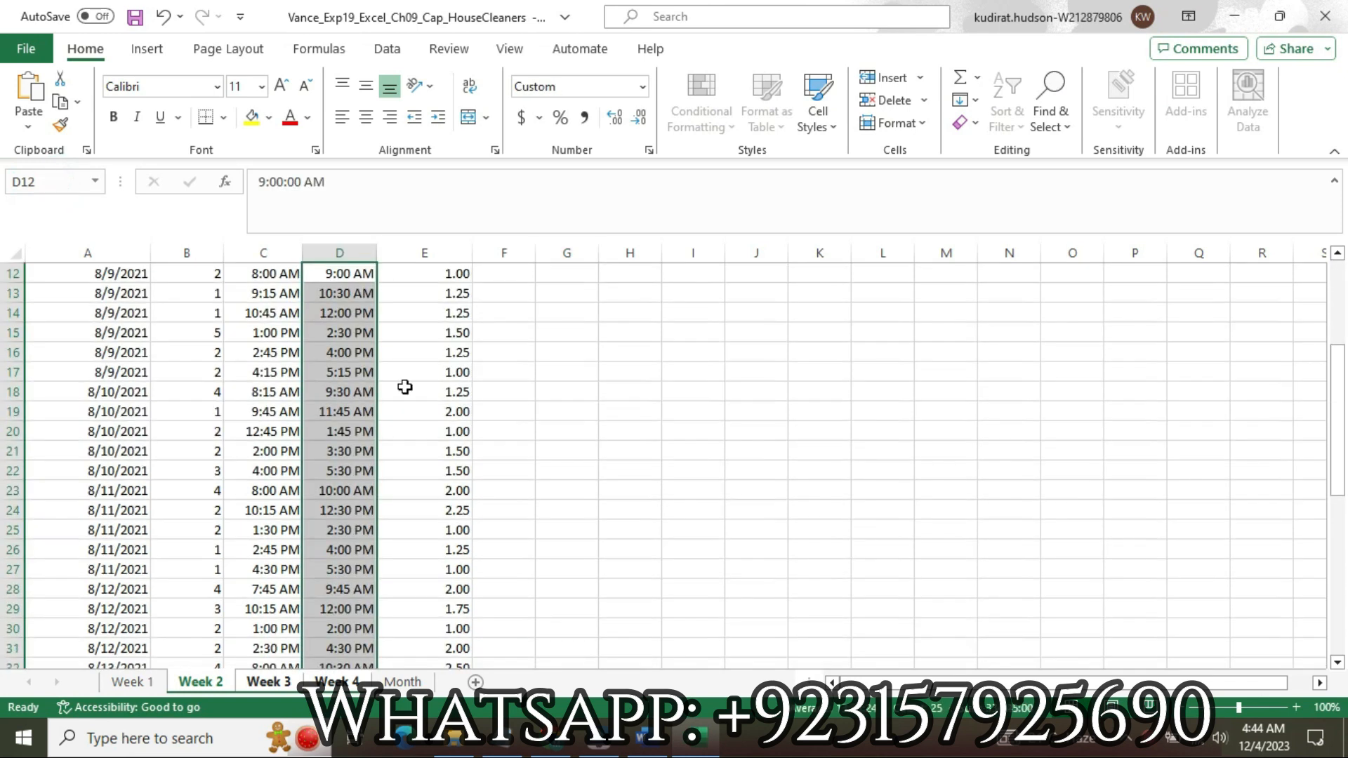
Read the Paste Special instruction in Word's step 6, and open Paste Special for the selected range on Excel's grouped sheets
left_click(640, 736)
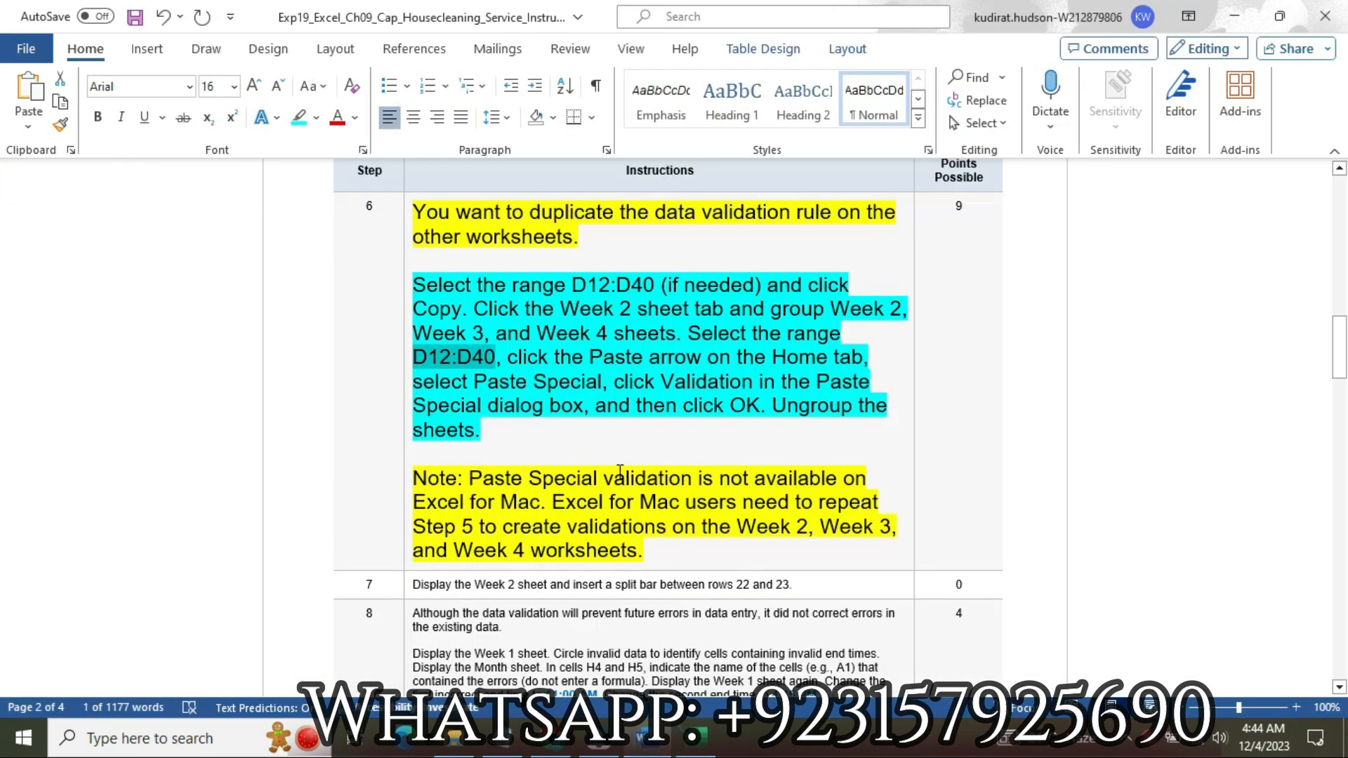
left_click_drag(511, 353, 609, 383)
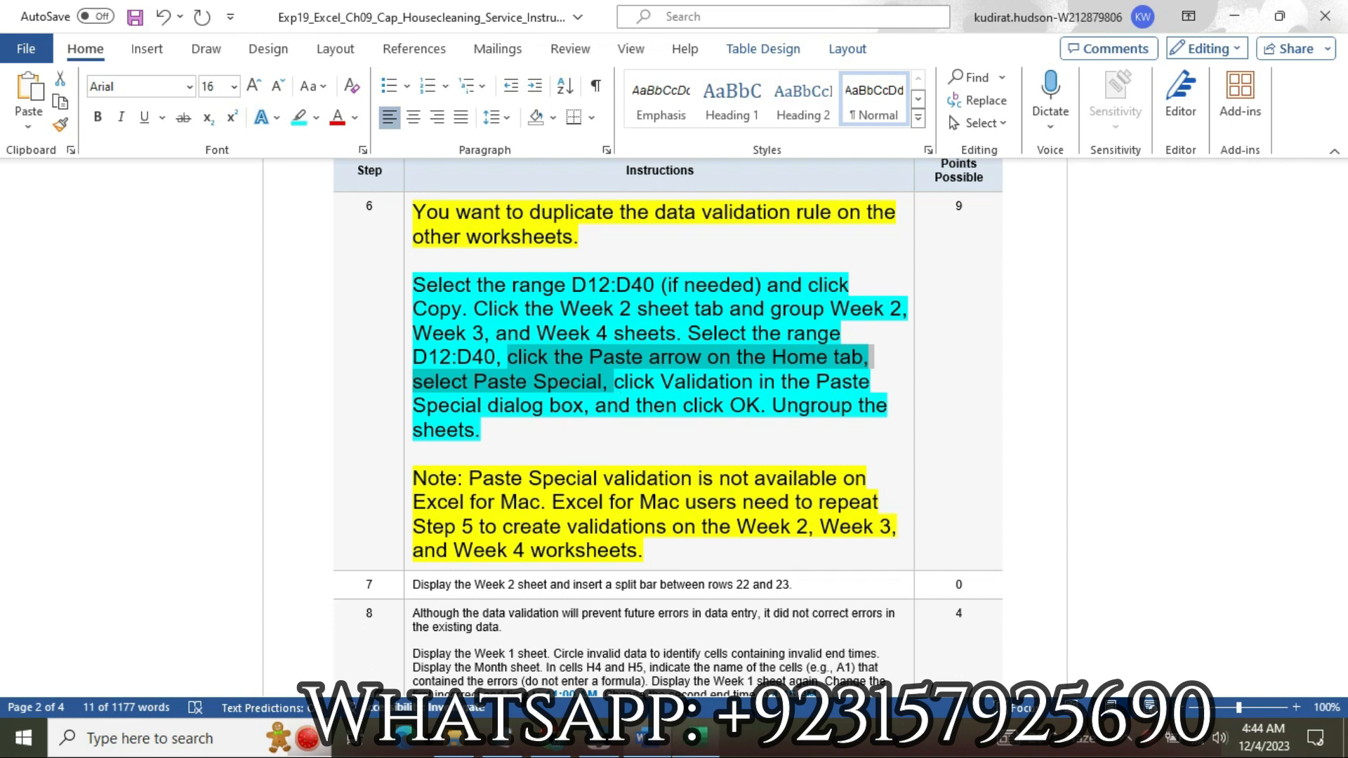
mouse_move(695, 737)
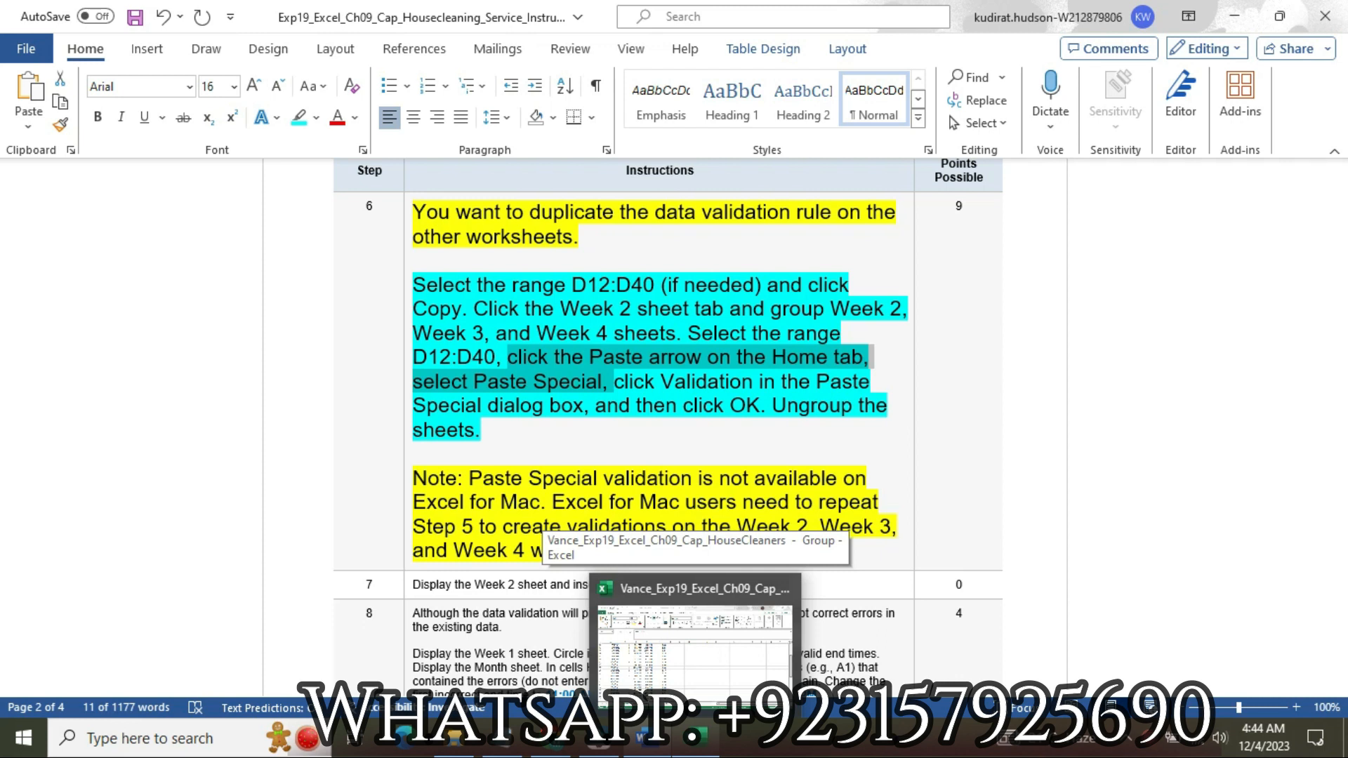
left_click(695, 653)
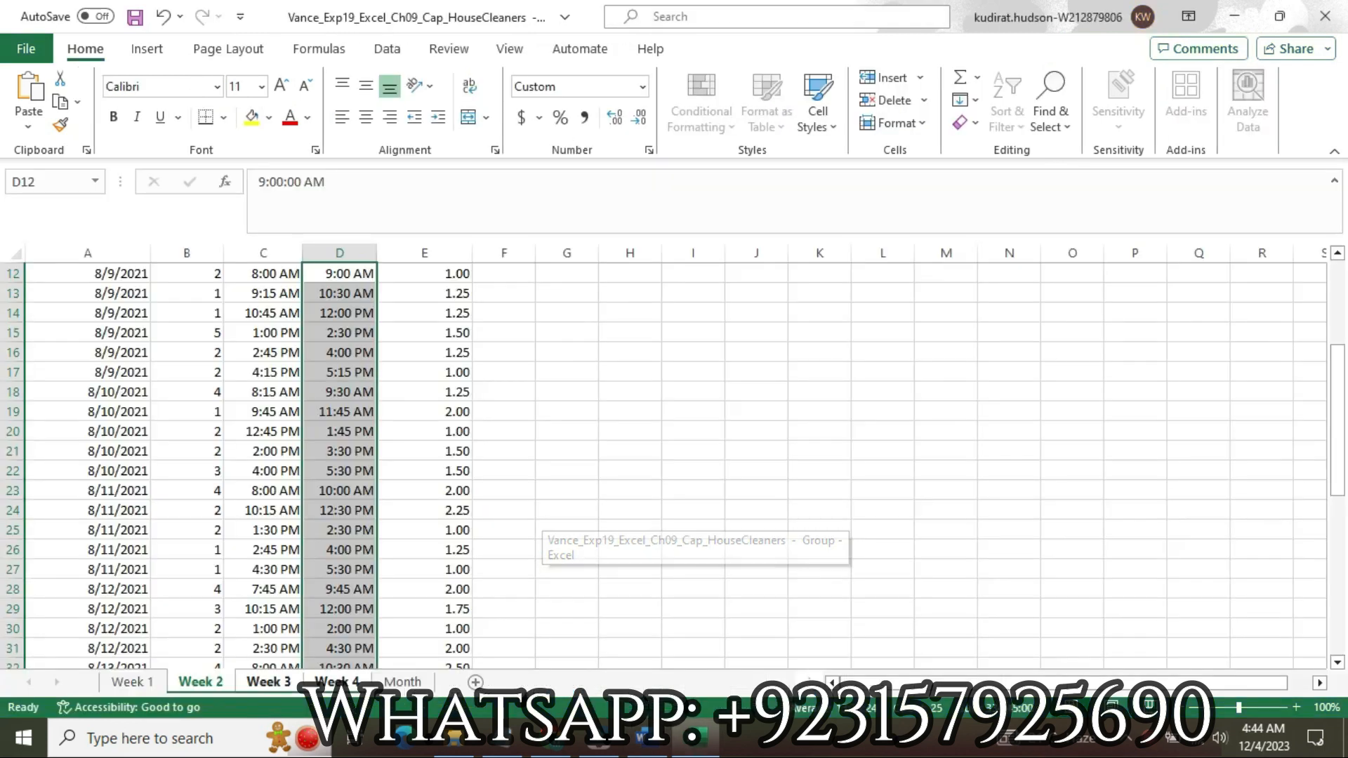
left_click(31, 121)
left_click(83, 214)
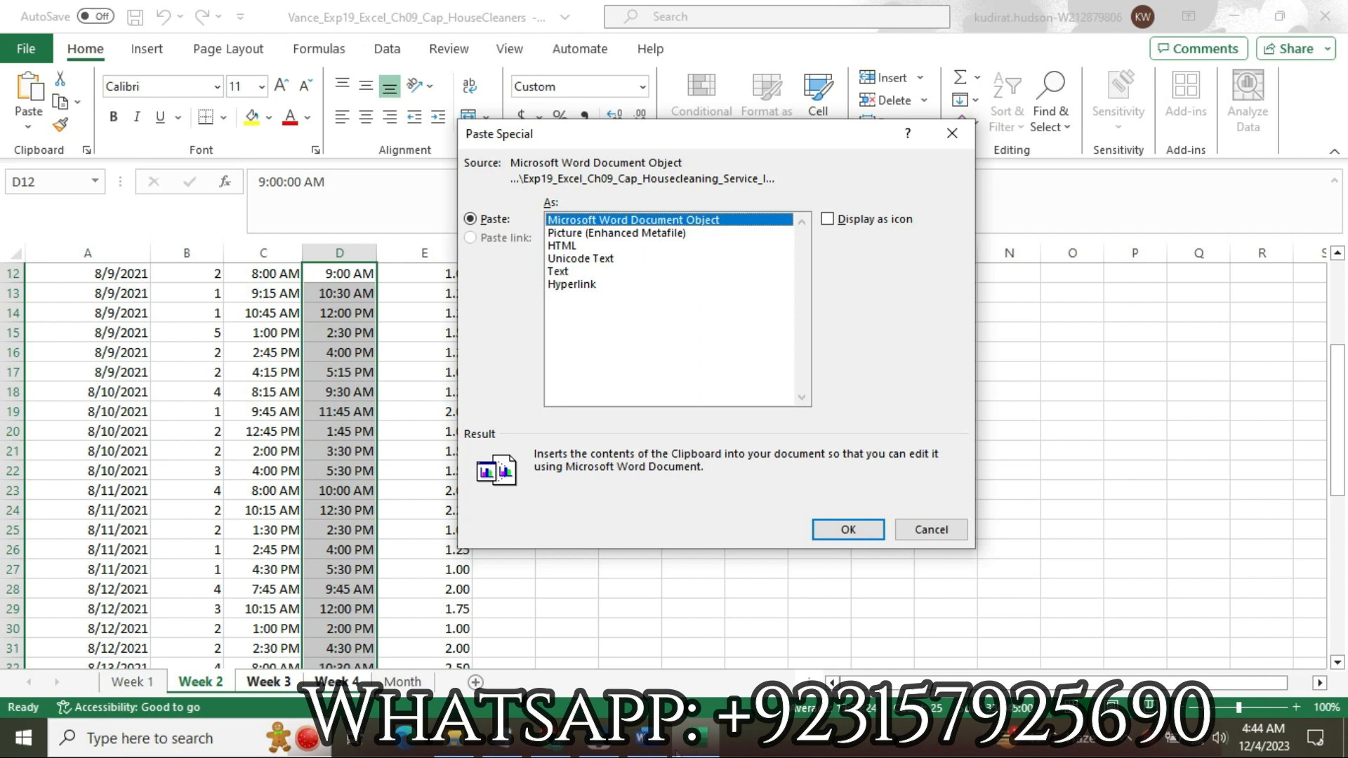
mouse_move(642, 737)
left_click(656, 667)
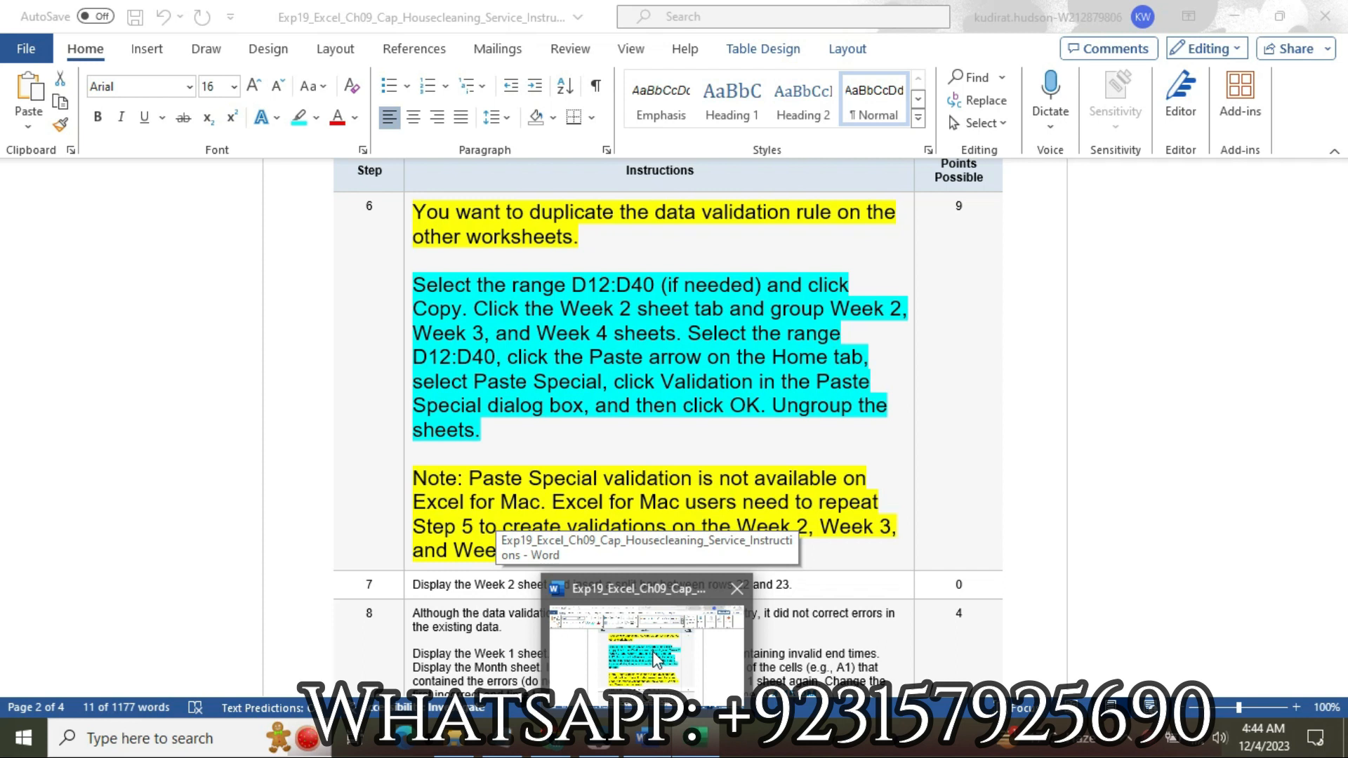
left_click(652, 651)
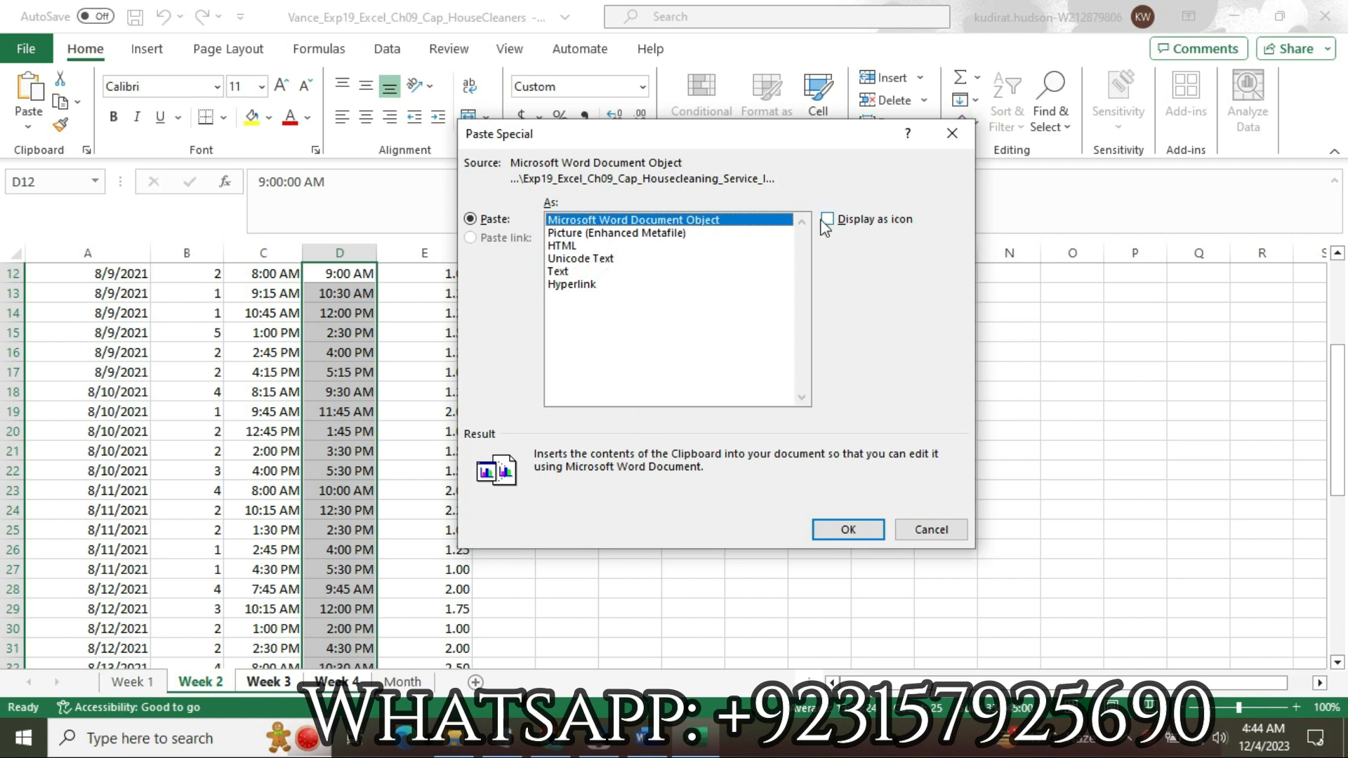
Try to paste the clipboard contents into the selected range as a Microsoft Word Document Object
left_click(714, 245)
left_click(703, 221)
left_click(700, 233)
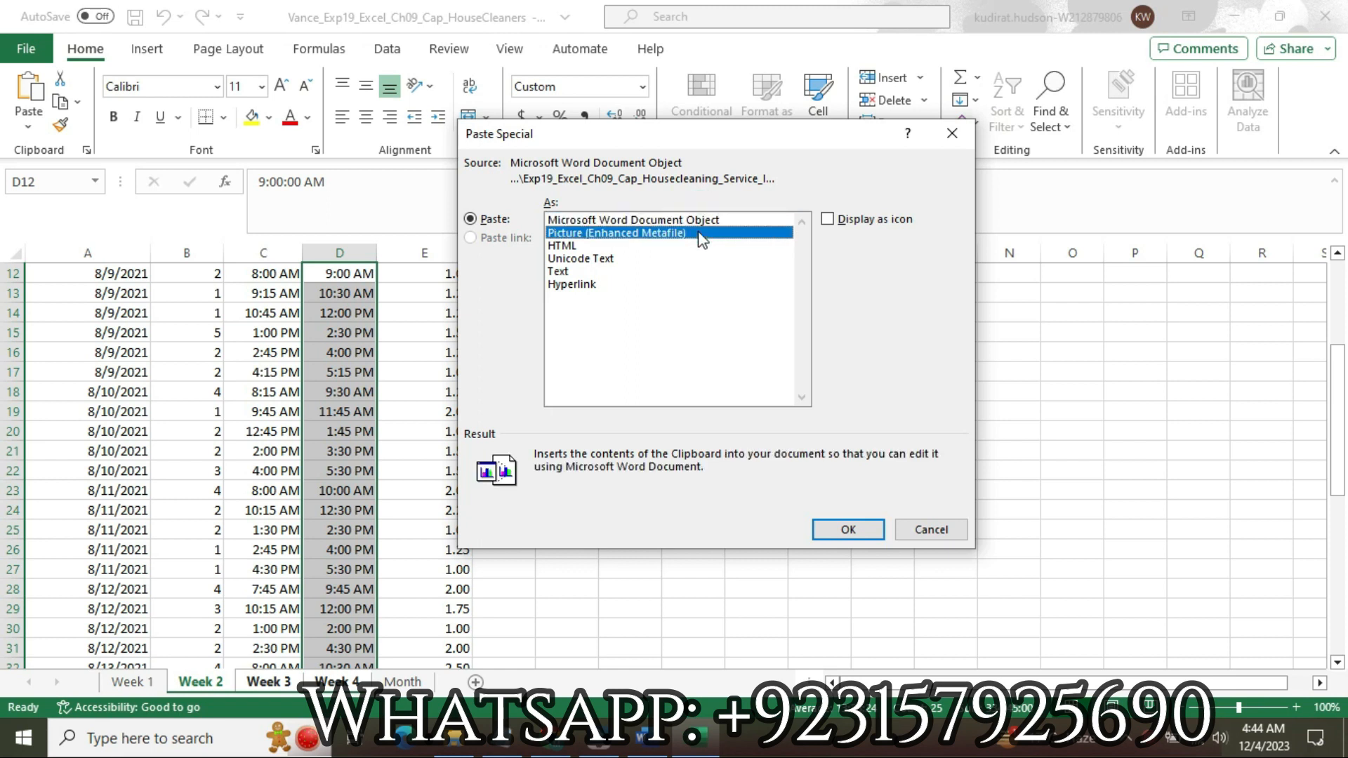
left_click(698, 221)
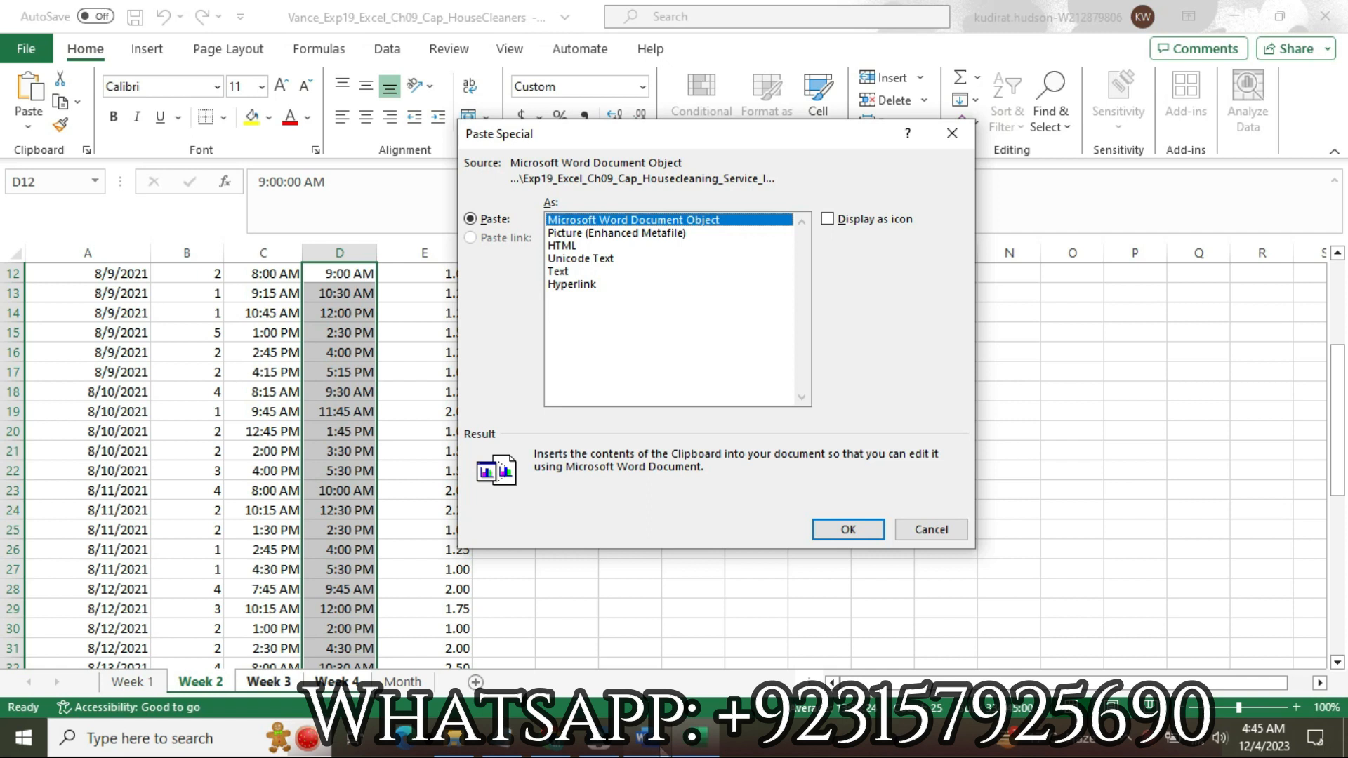
left_click(848, 530)
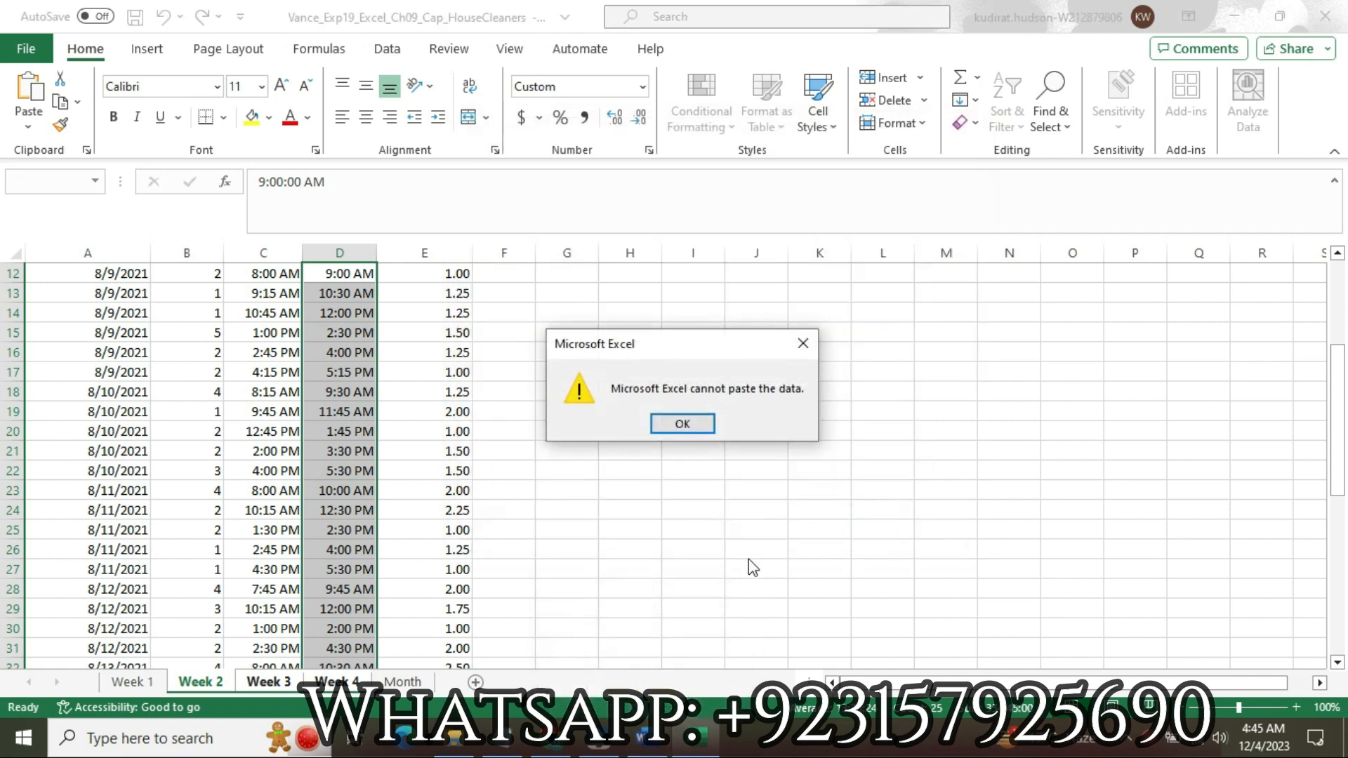
left_click(683, 424)
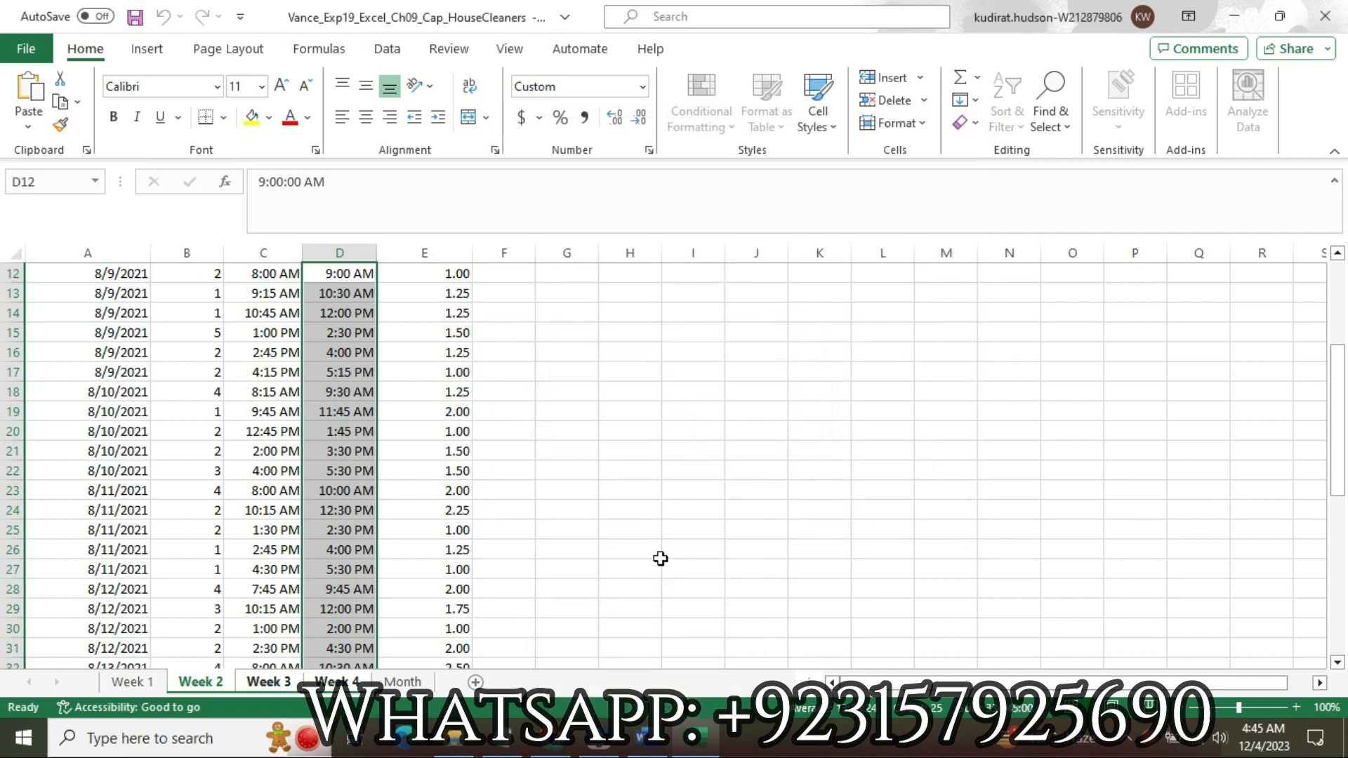
left_click(28, 127)
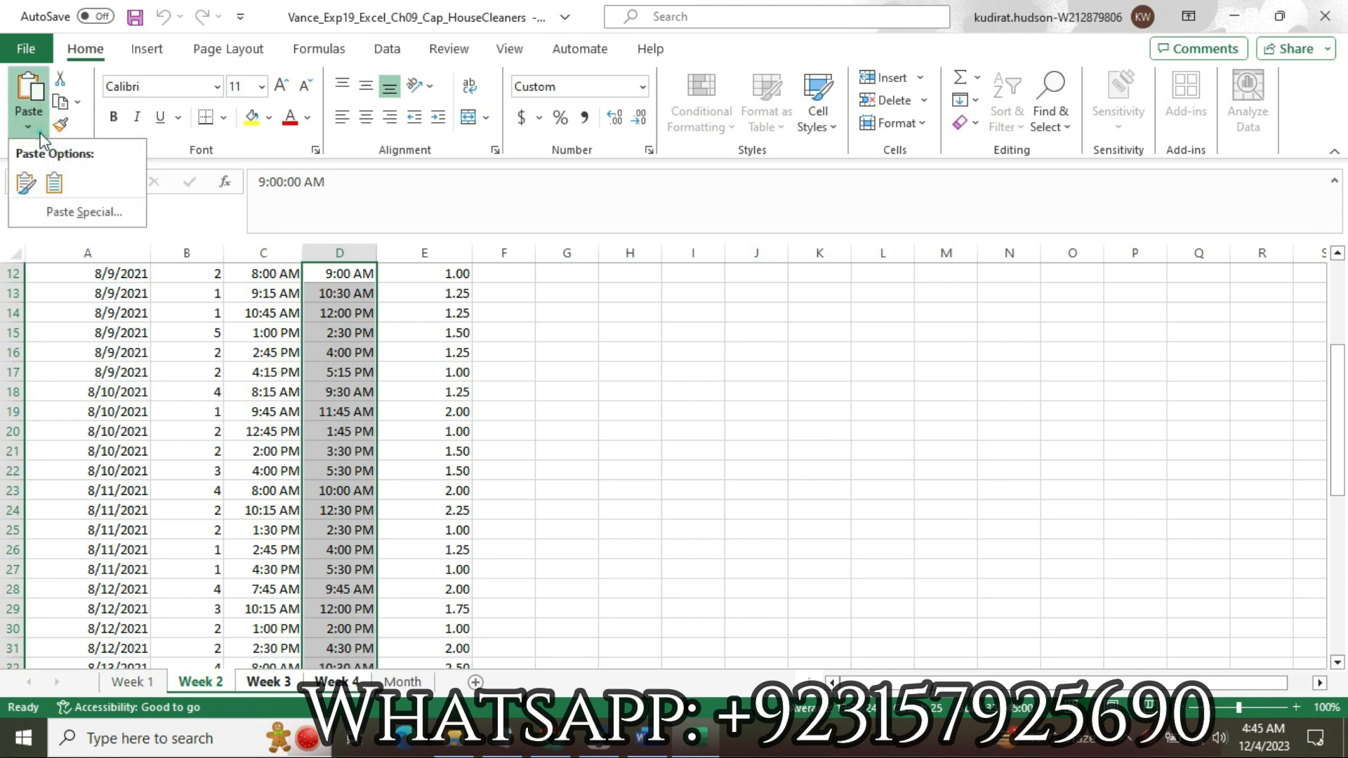
left_click(102, 215)
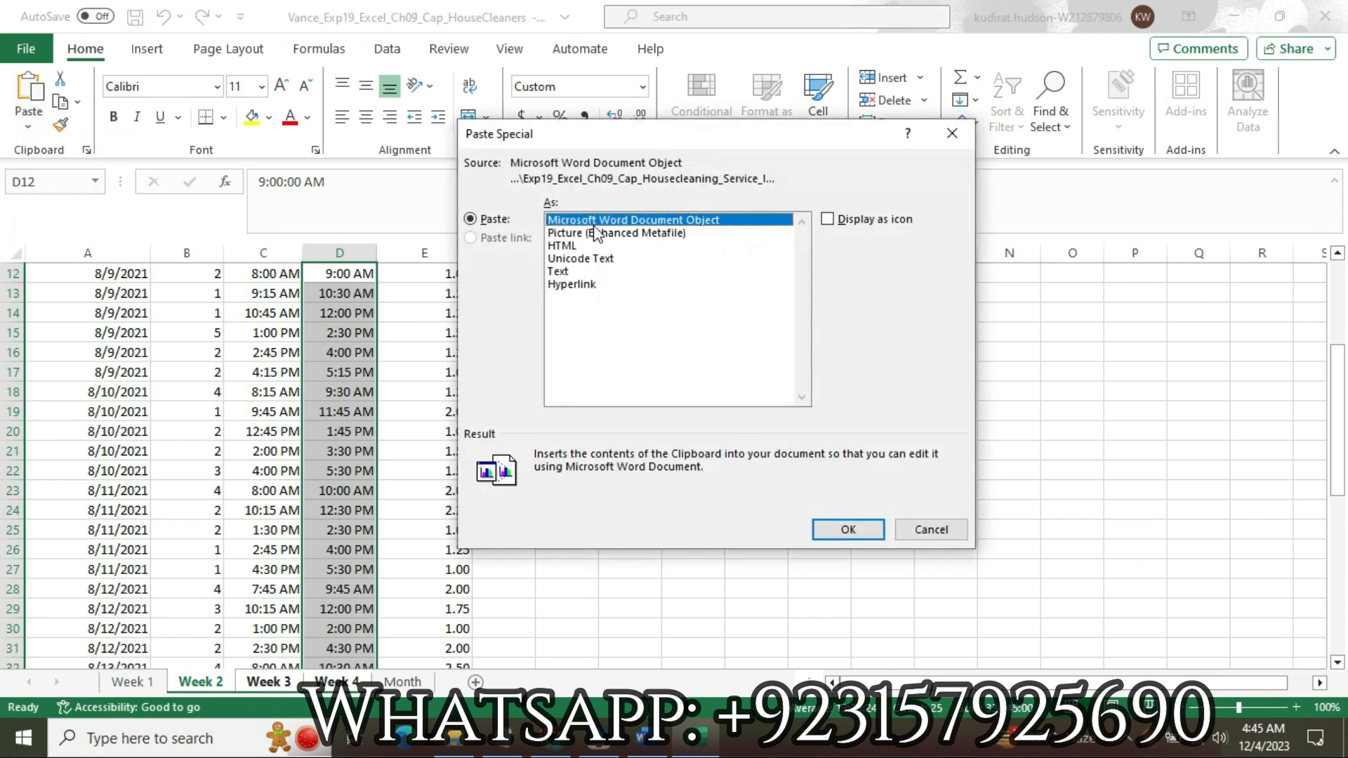
left_click(931, 529)
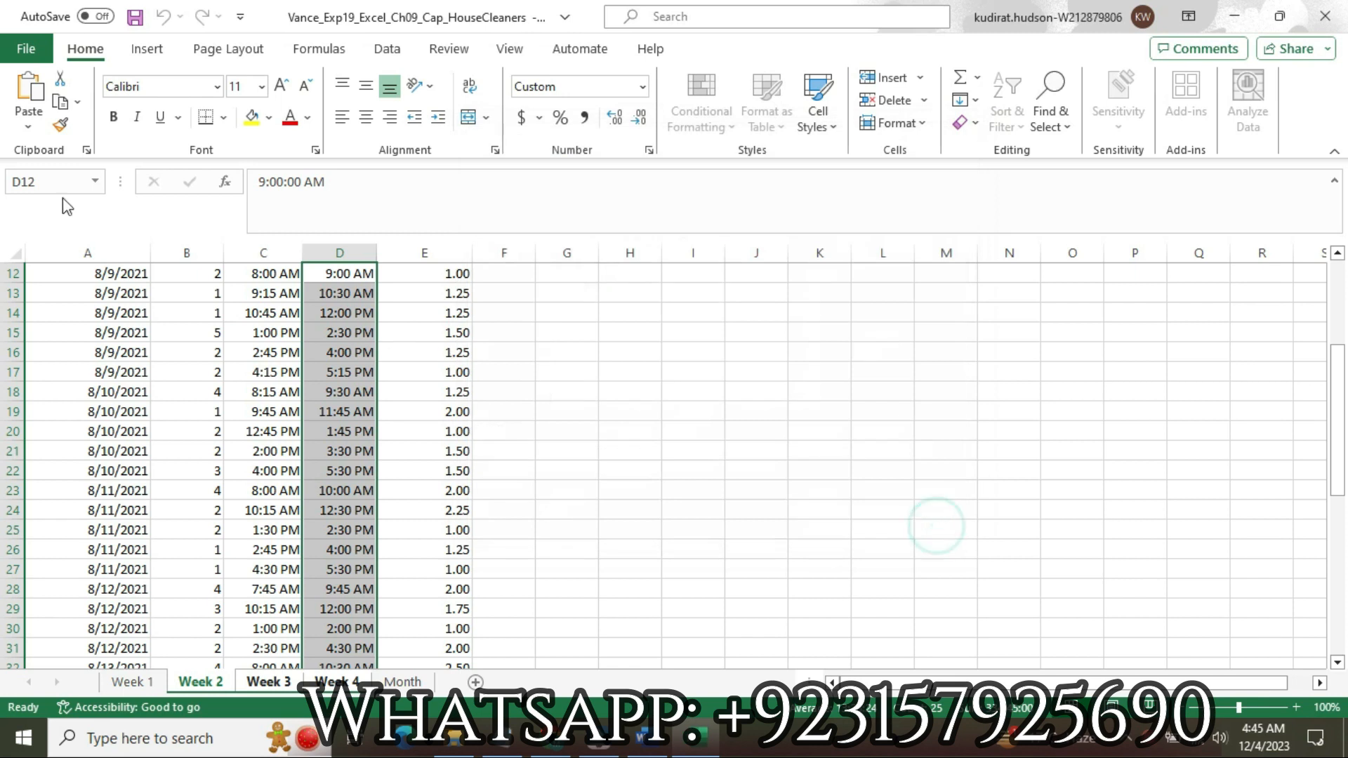
Paste the copied text D12:D40 into cell D12 of the grouped sheets, and compare with the instruction in Word's step 6
left_click(28, 98)
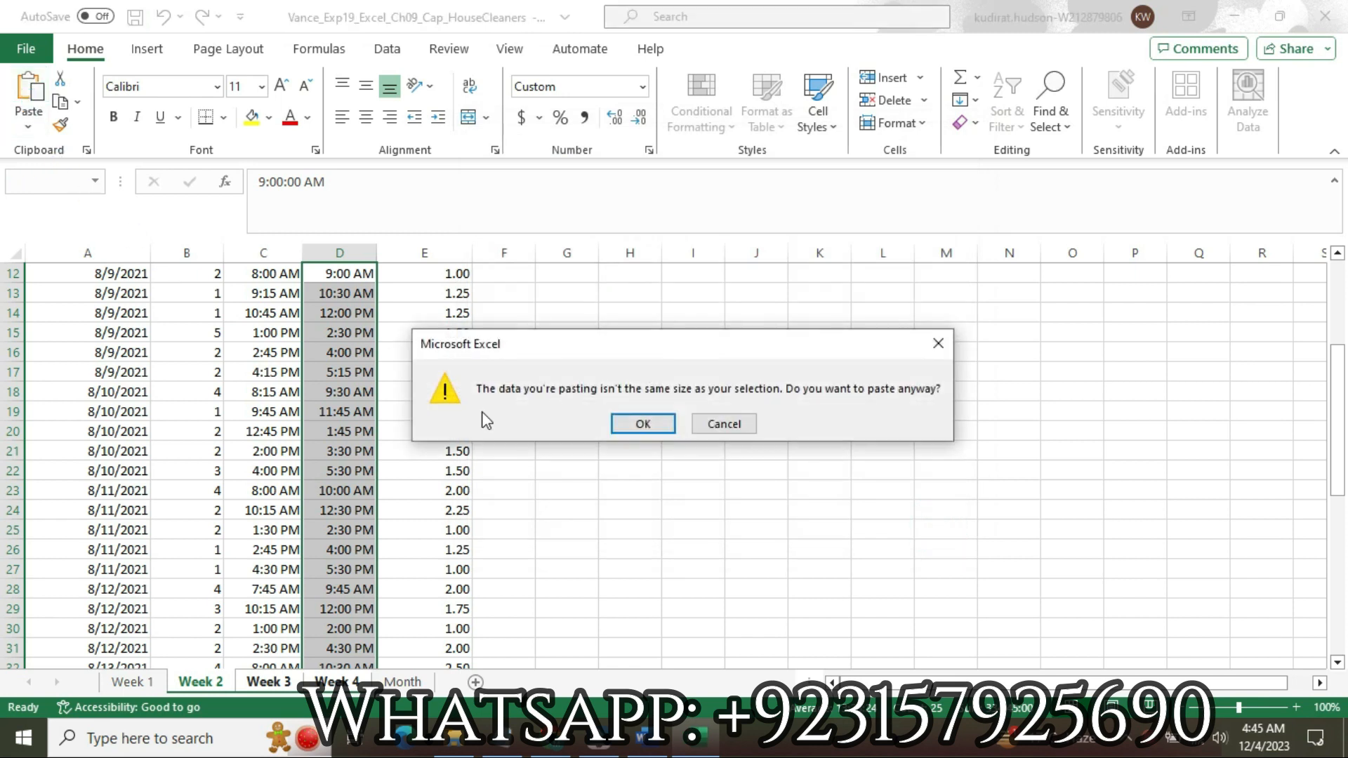
left_click(643, 424)
mouse_move(642, 737)
left_click(643, 628)
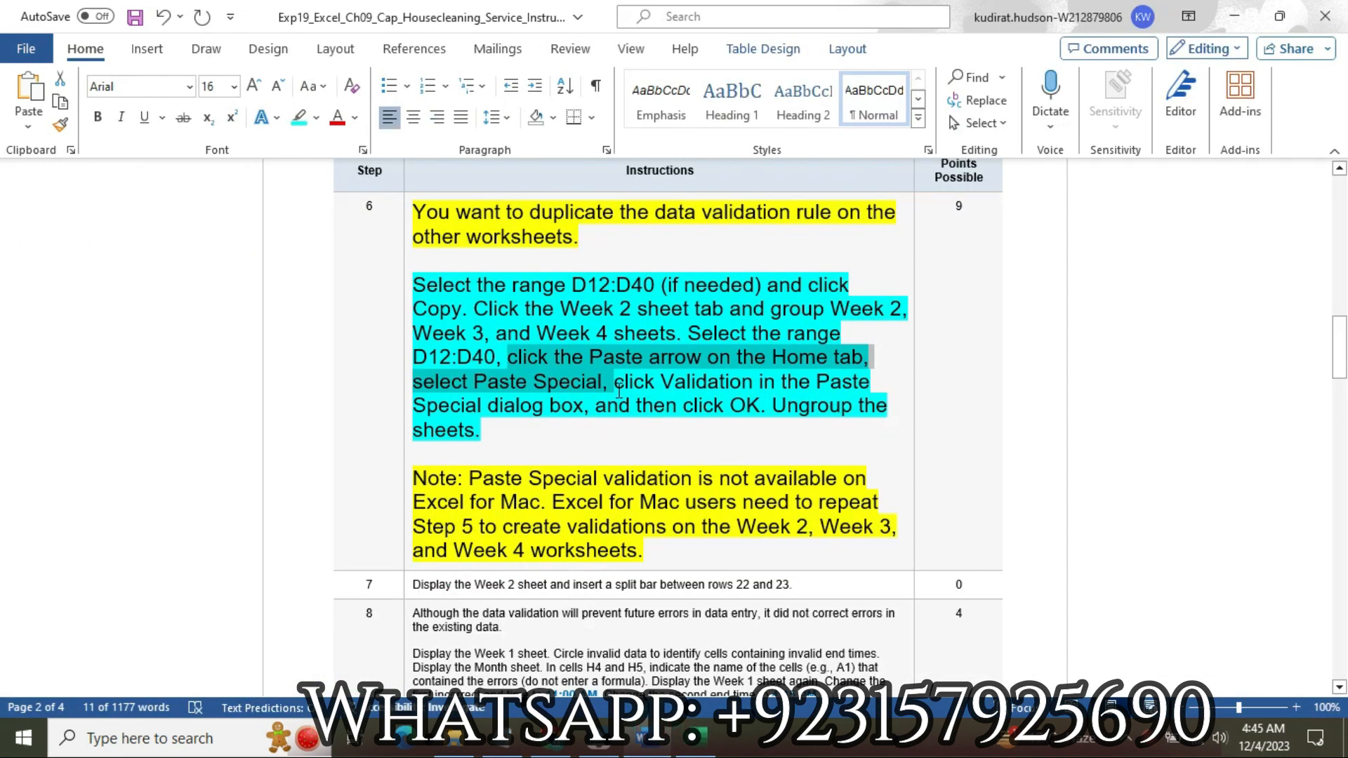
left_click(695, 737)
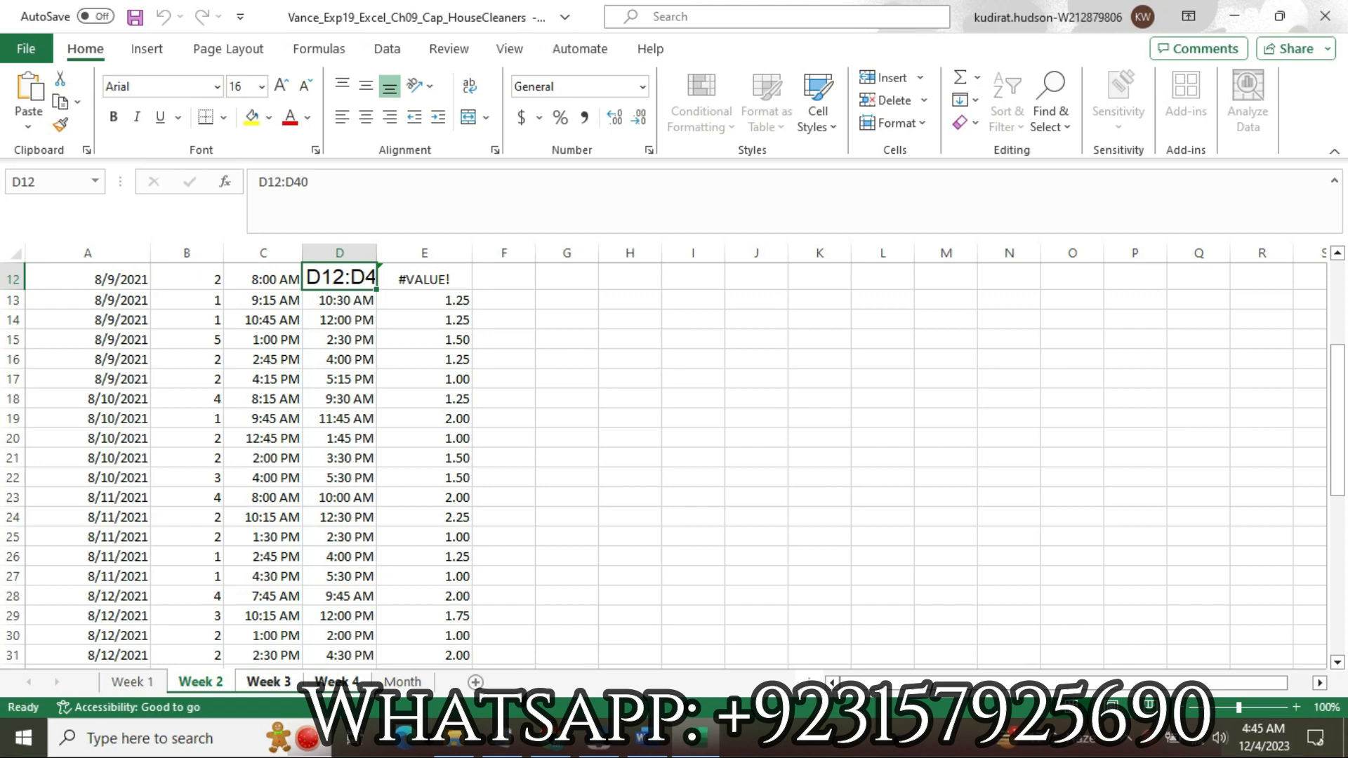
Read the validation and ungrouping instruction in Word's step 6, and ungroup the sheets in Excel with Week 1 displayed
left_click(642, 737)
left_click_drag(615, 382, 737, 435)
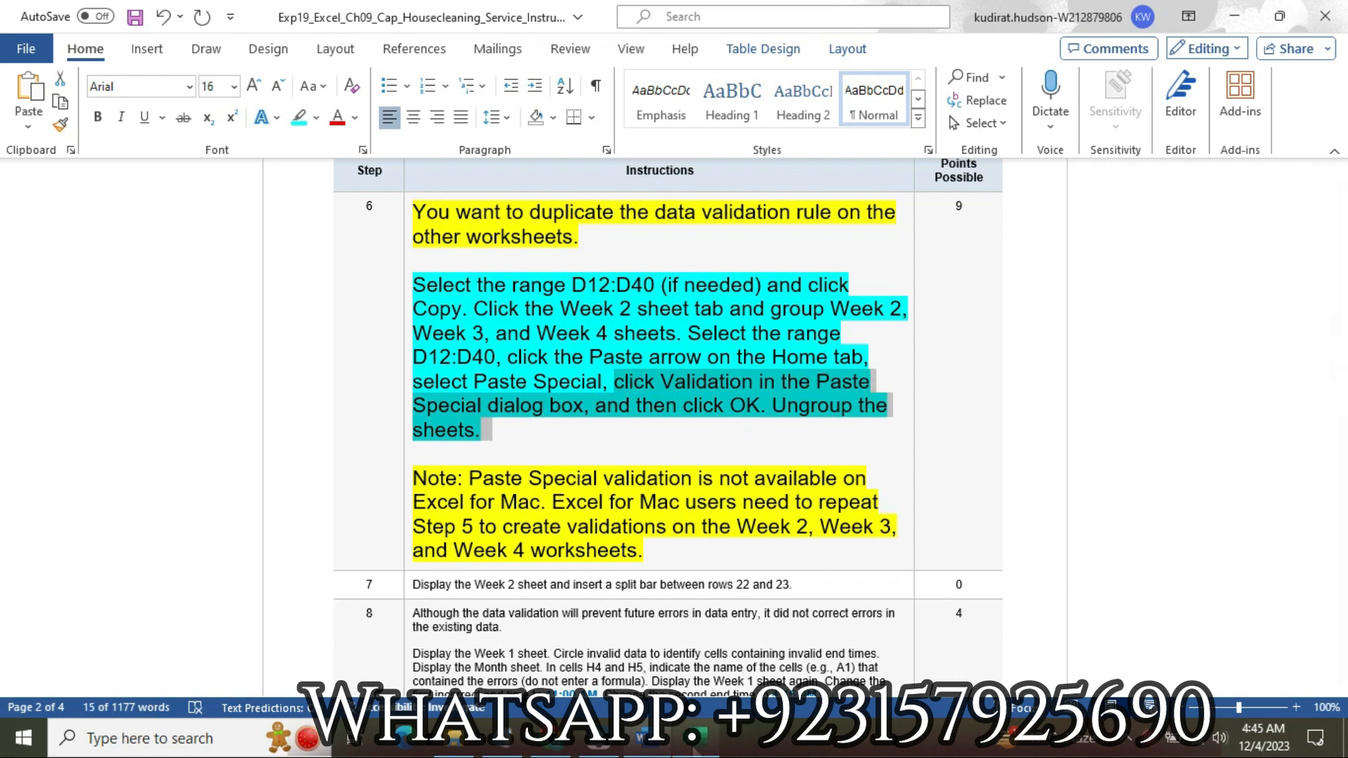
left_click(695, 738)
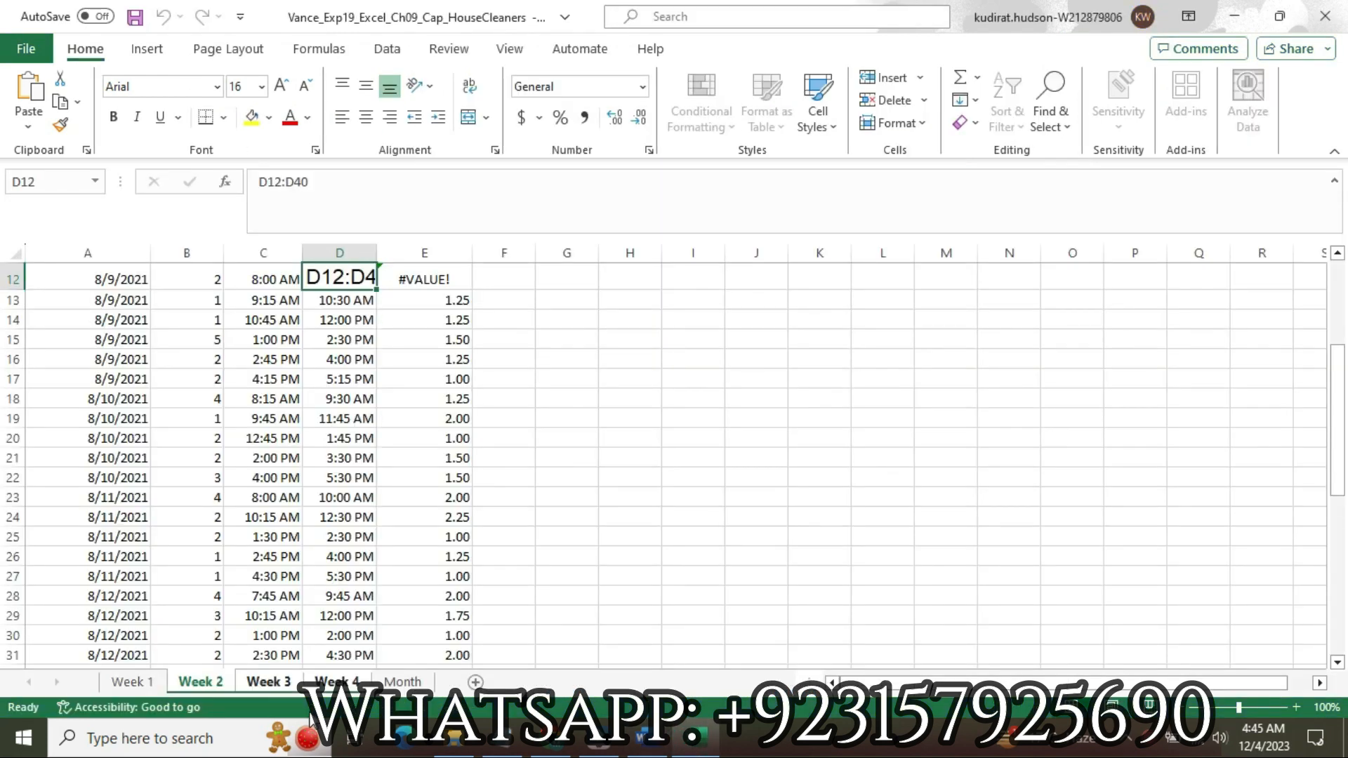
right_click(294, 685)
left_click(378, 668)
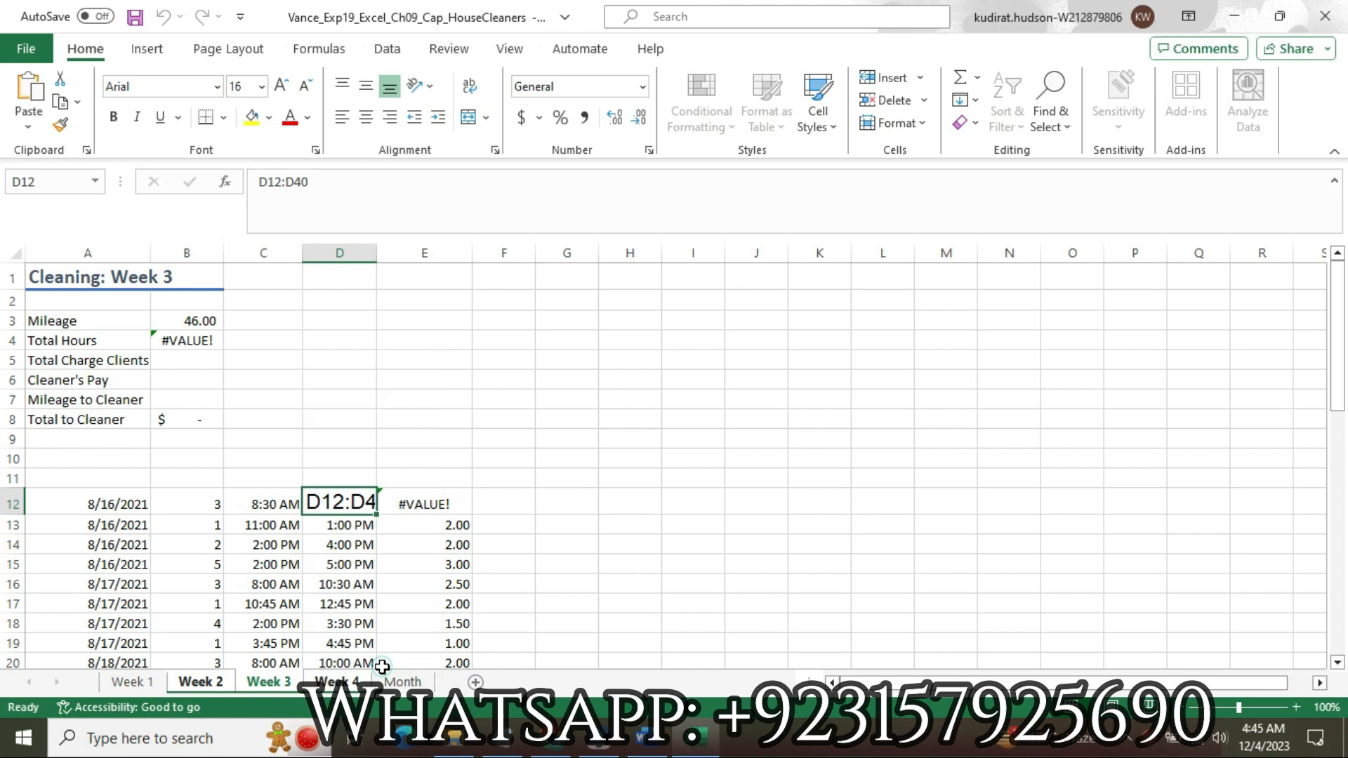
left_click(191, 681)
left_click(135, 682)
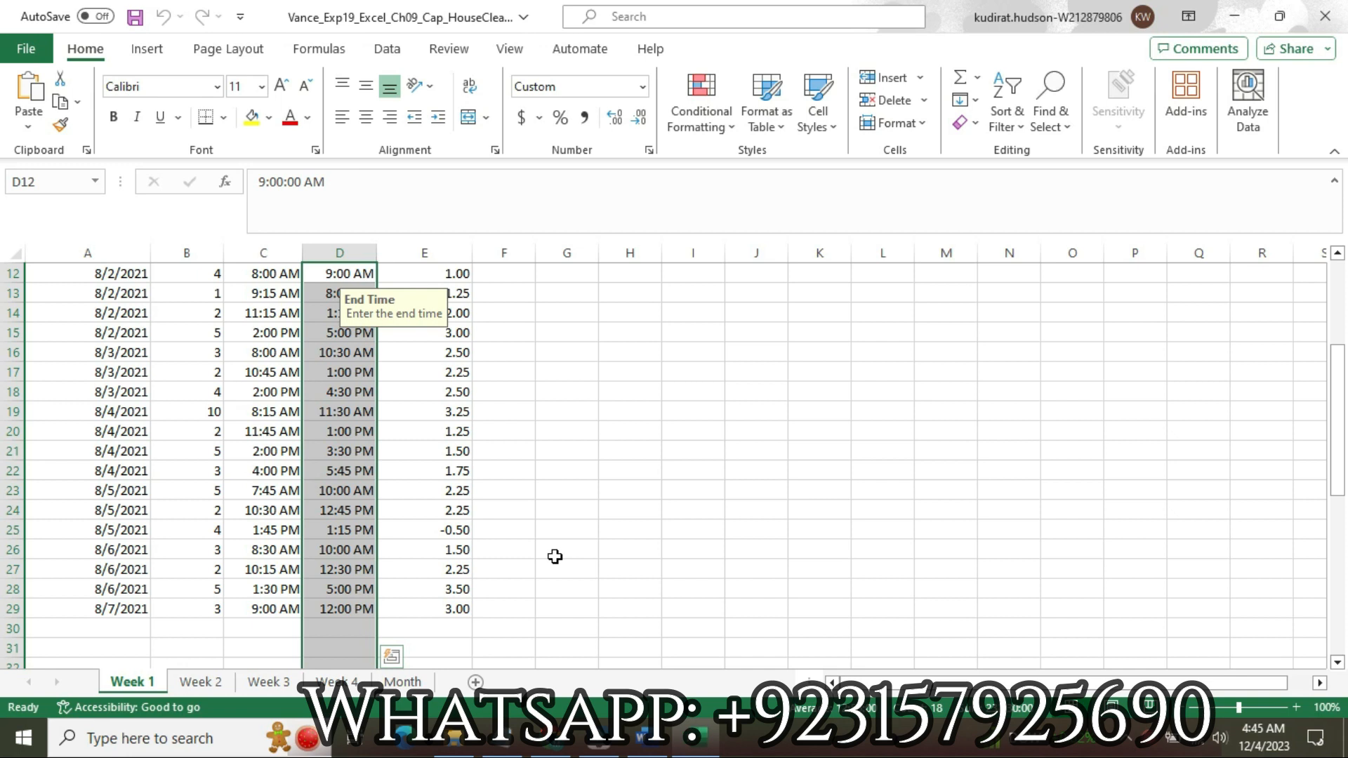
Set step 6's instruction text in the Word document to font size 9 and remove its highlighting
left_click(646, 743)
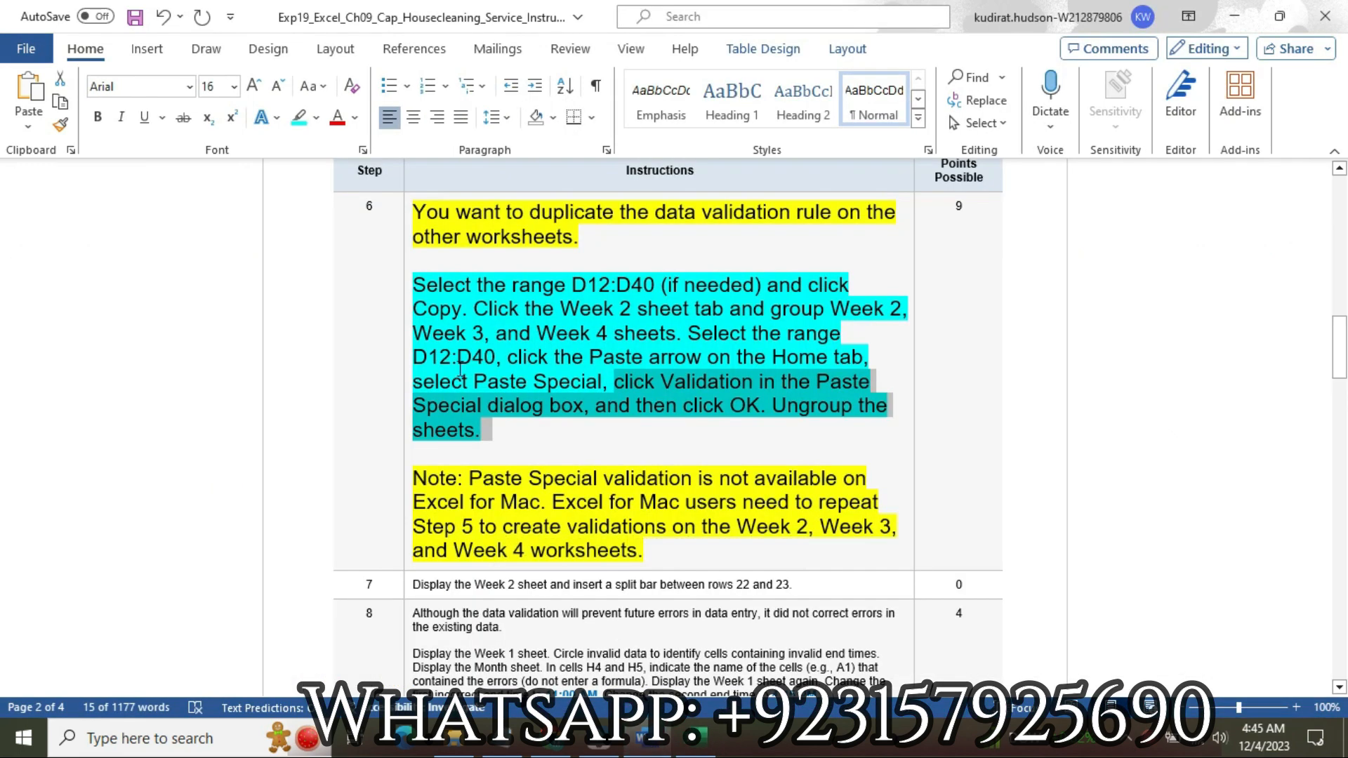
left_click(404, 349)
left_click(515, 286)
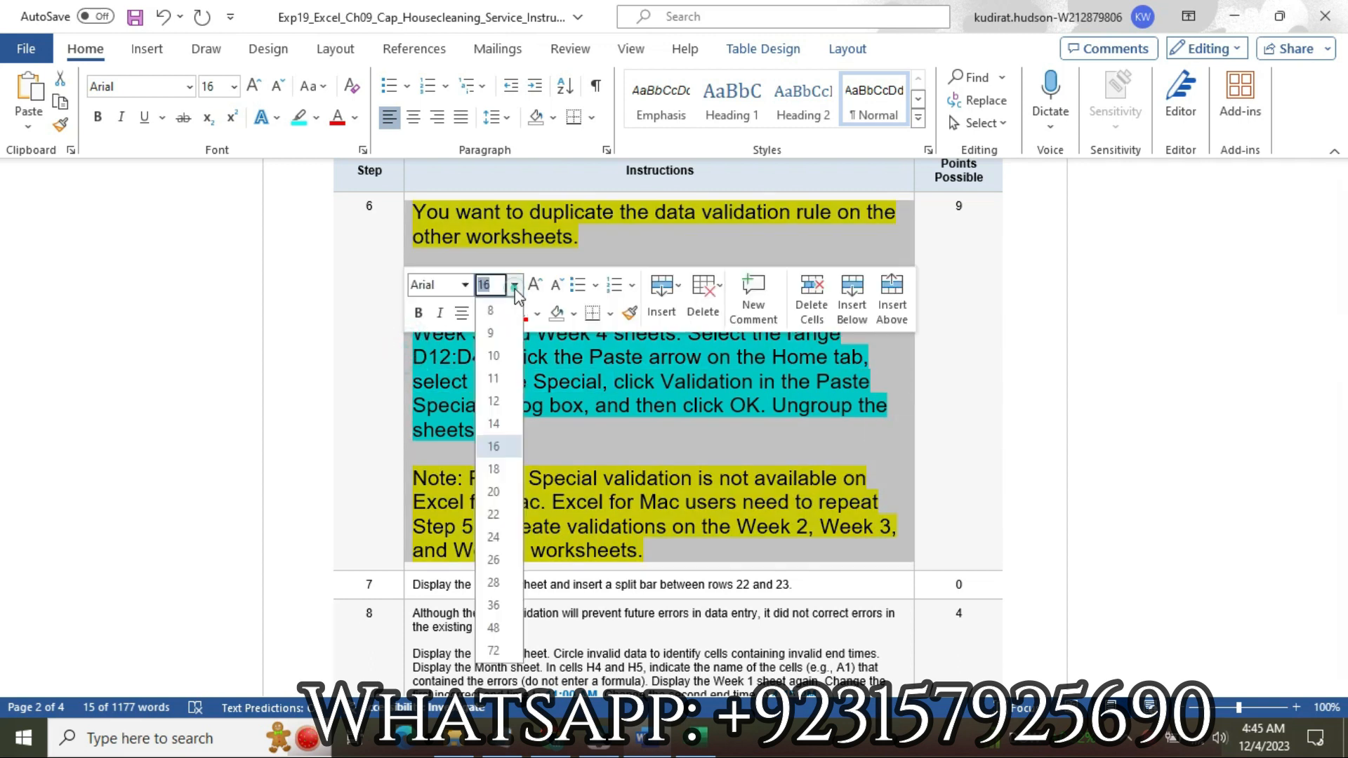
left_click(490, 333)
left_click(501, 313)
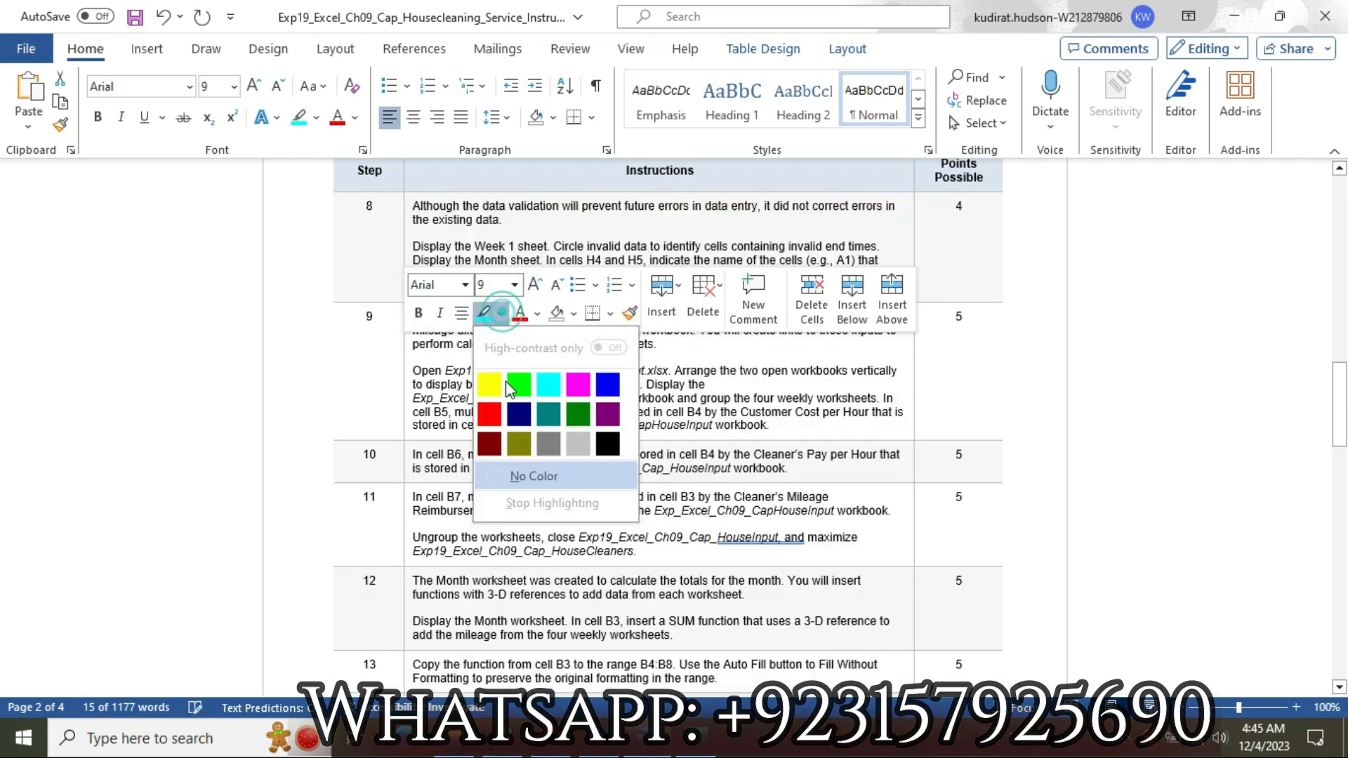
left_click(527, 476)
left_click(587, 455)
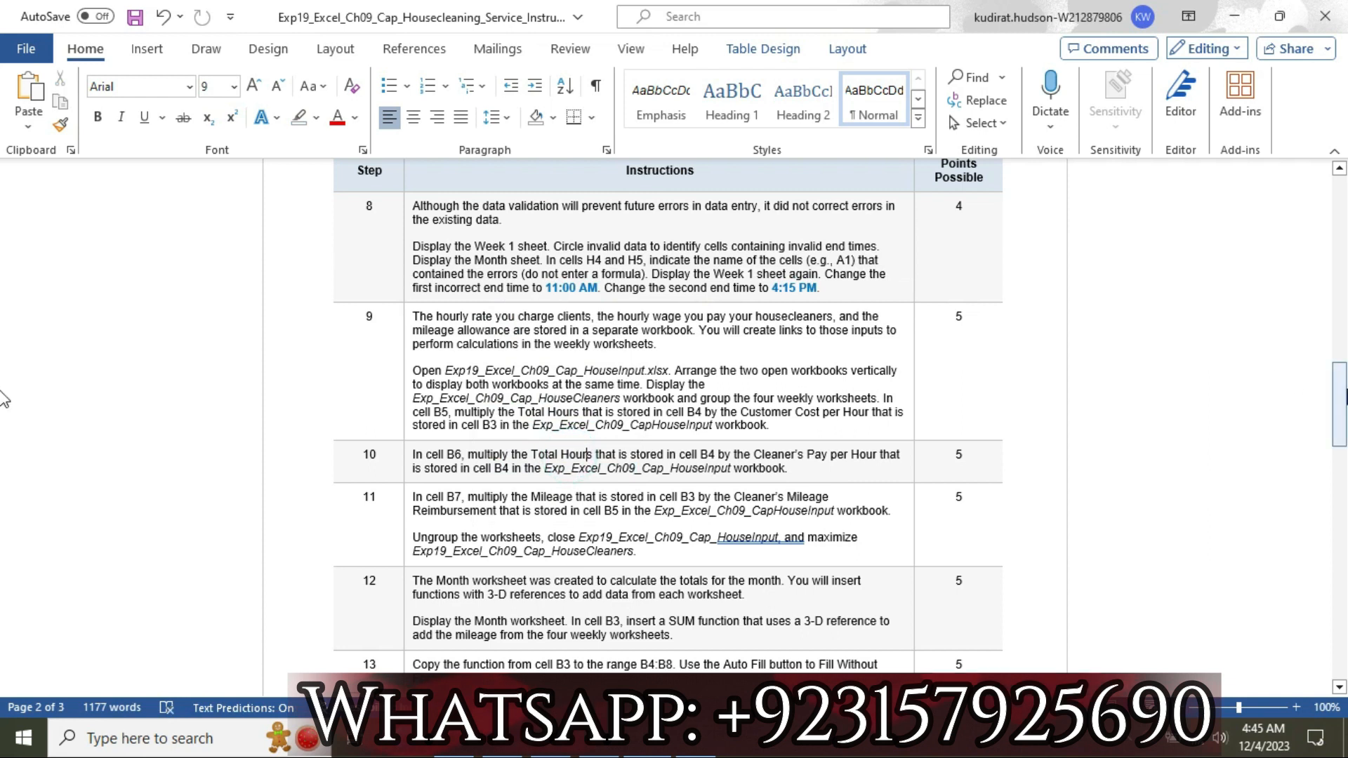